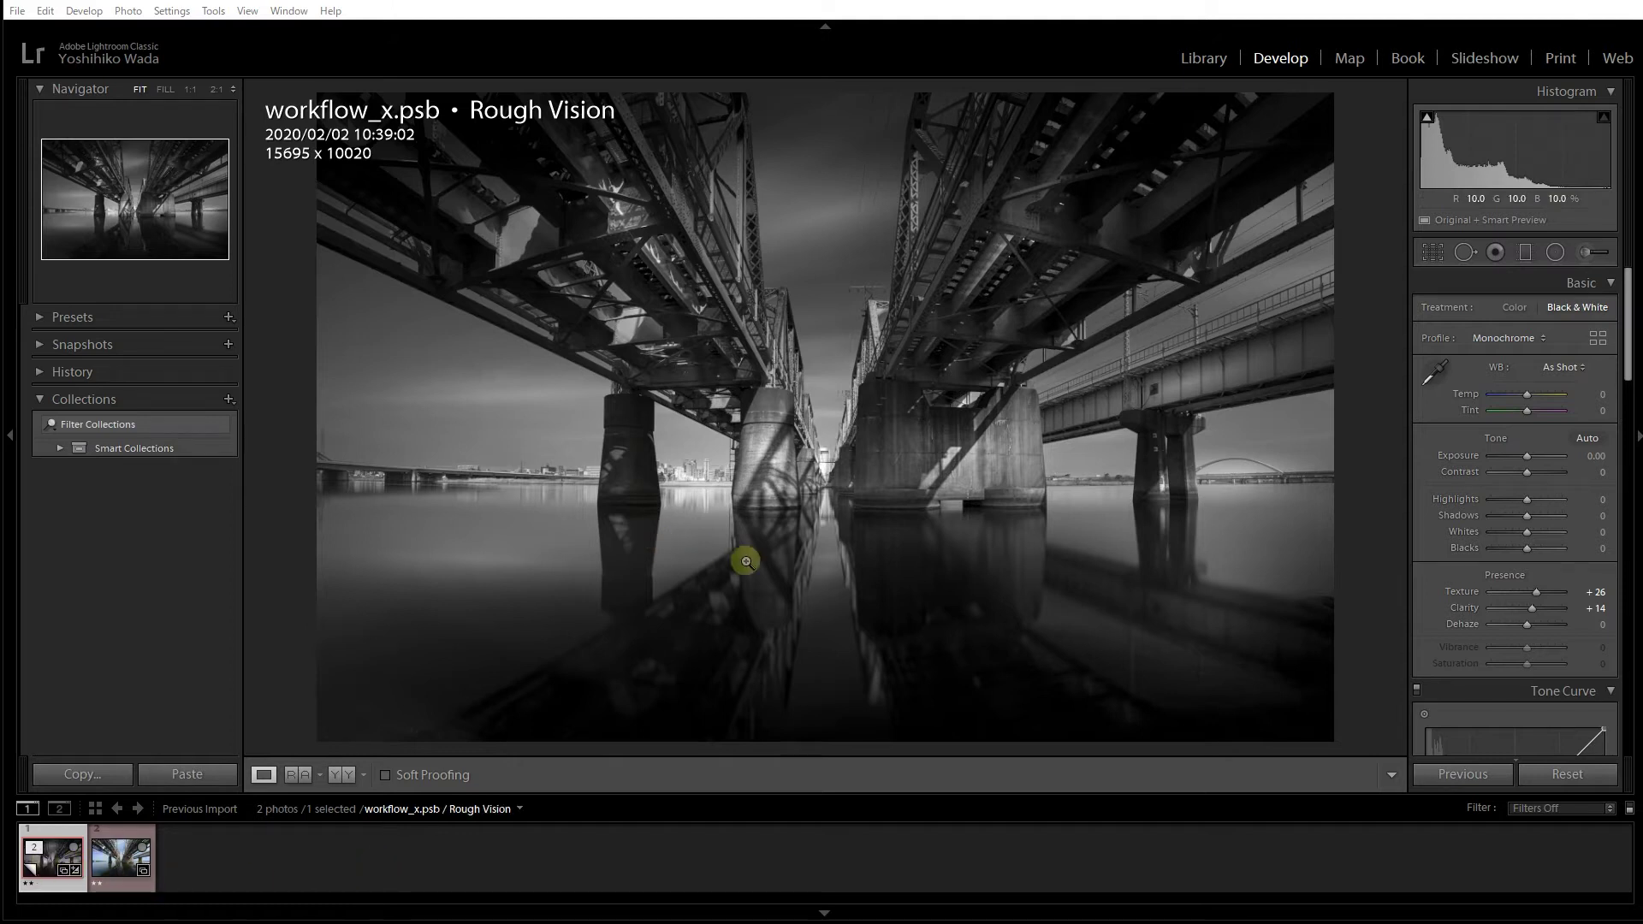
Create a virtual copy of the Rough Vision bridge photo
right_click(805, 571)
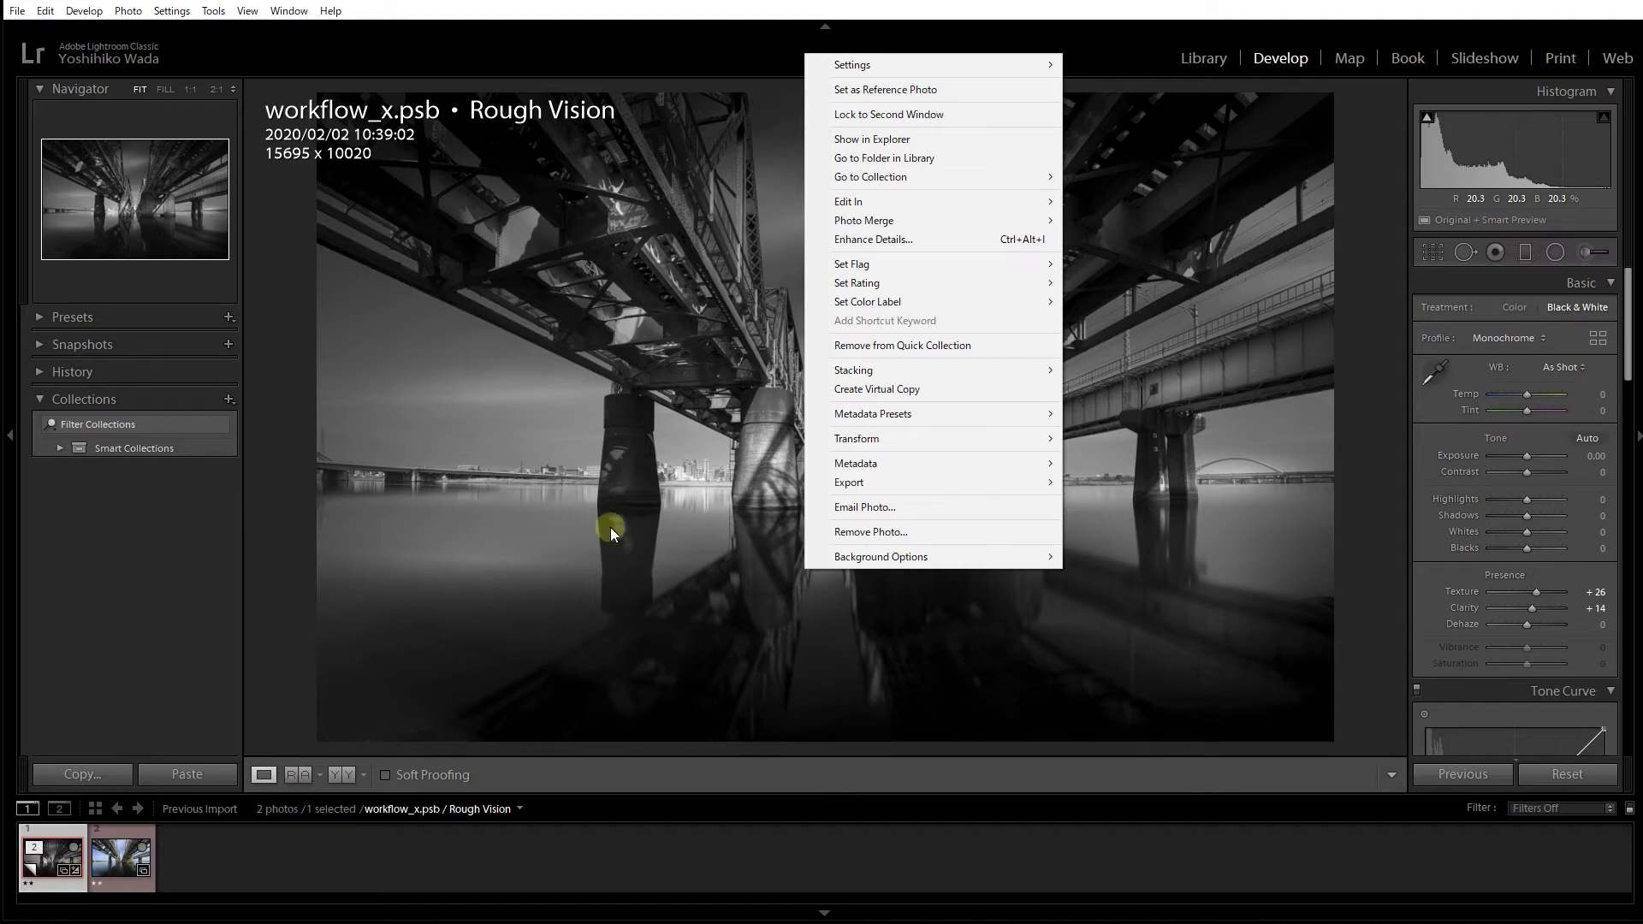
left_click(858, 392)
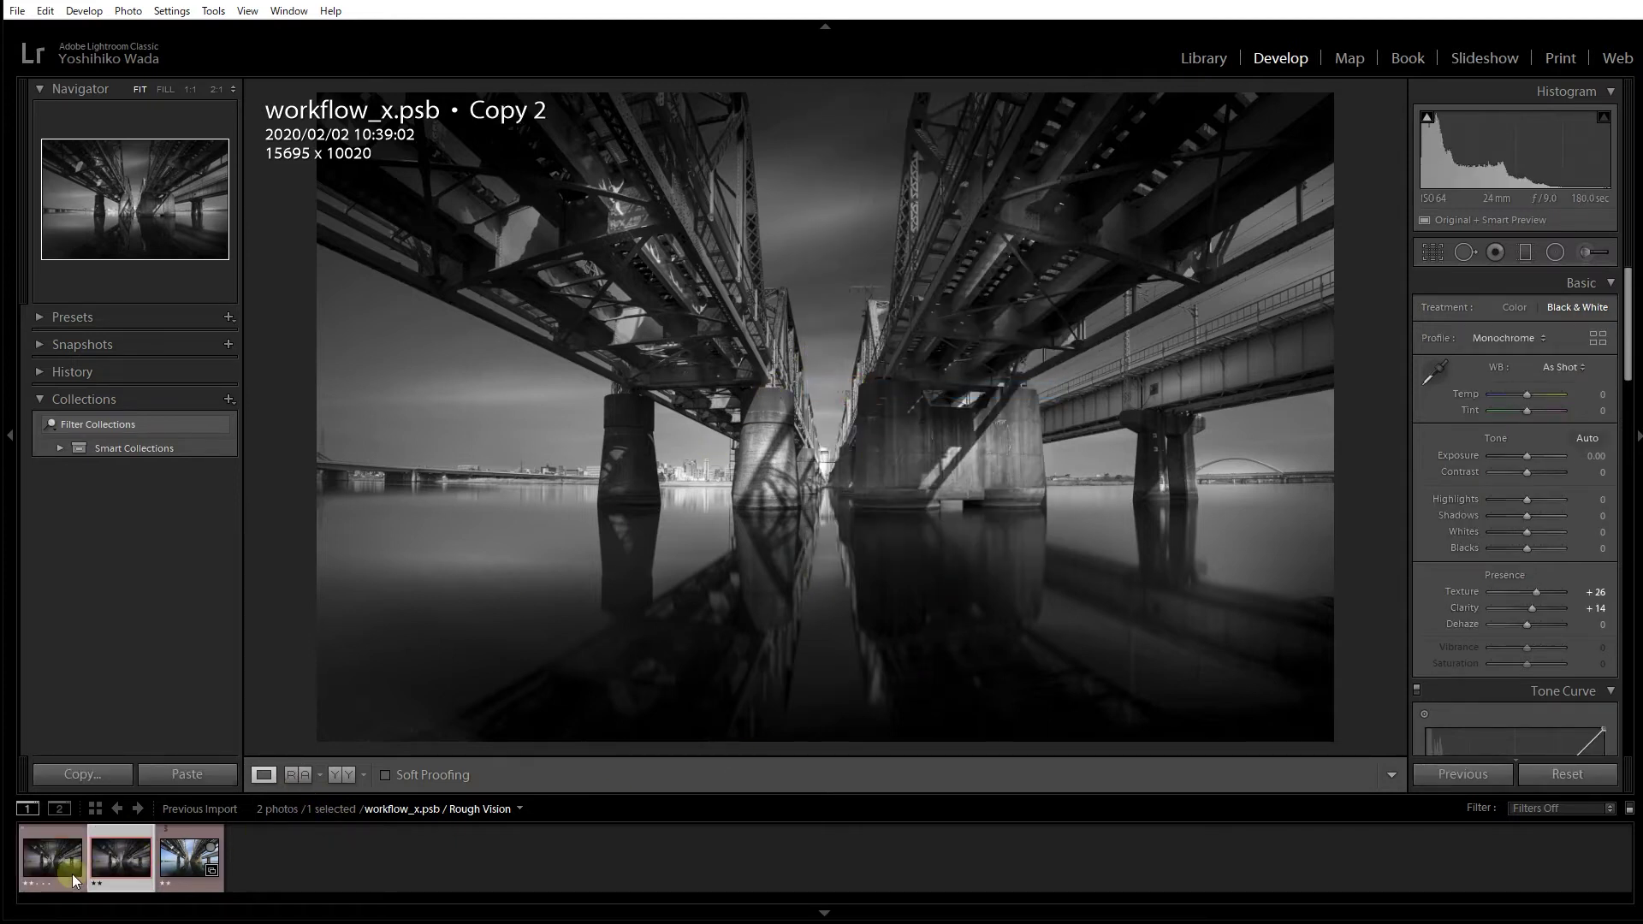
left_click(53, 856)
Rename the new virtual copy as Bass in its Library metadata
left_click(1204, 58)
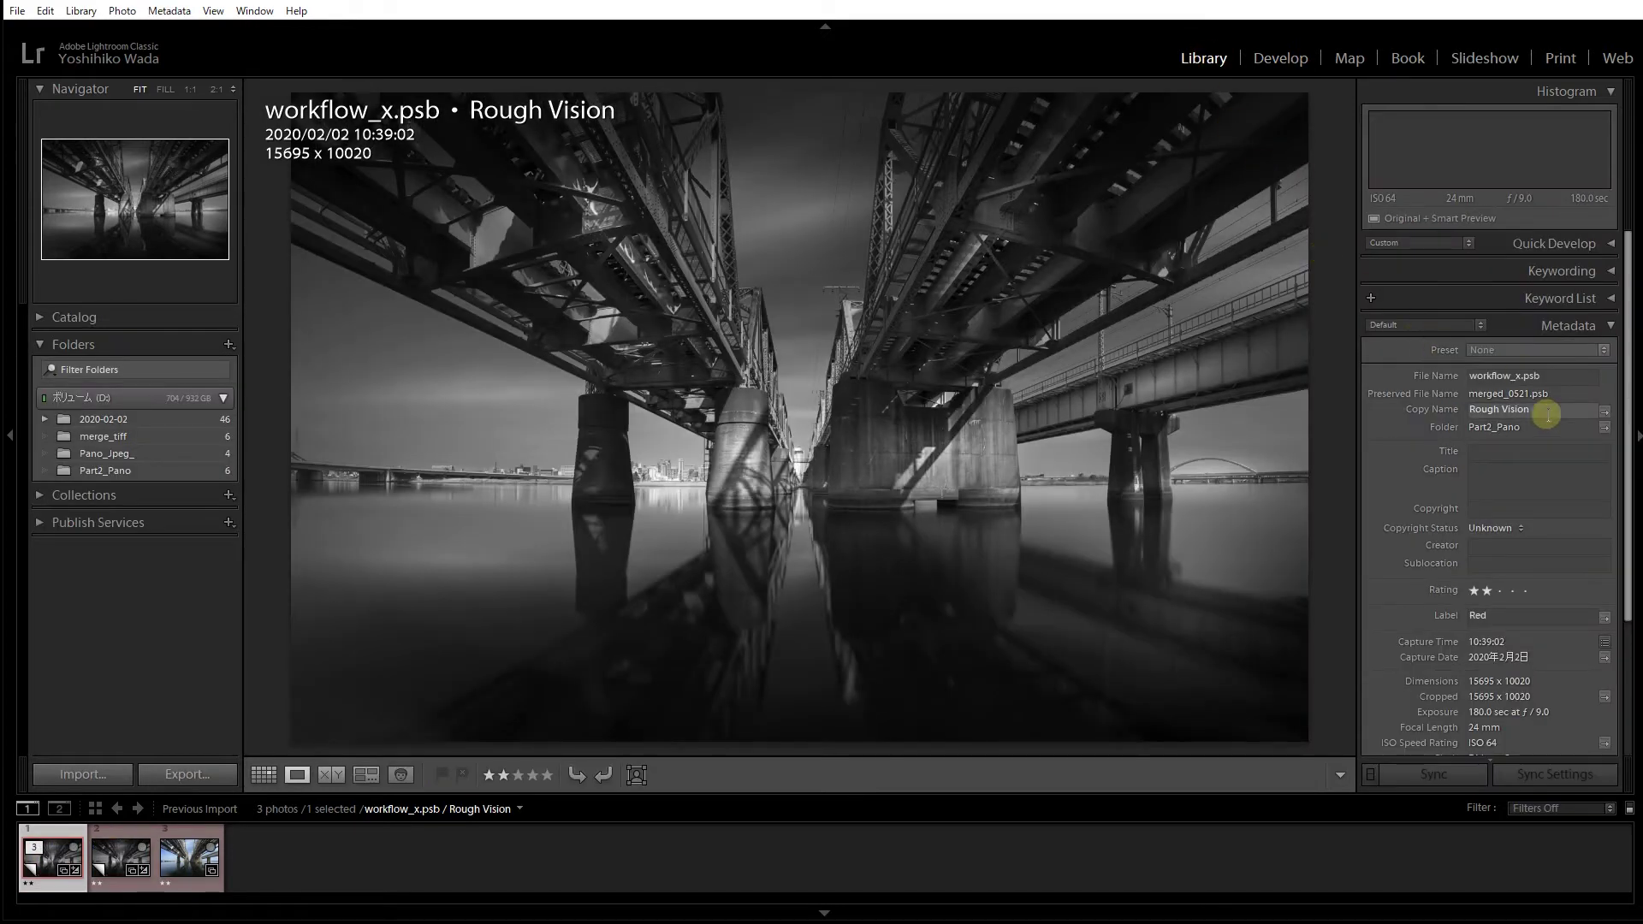
left_click(1537, 410)
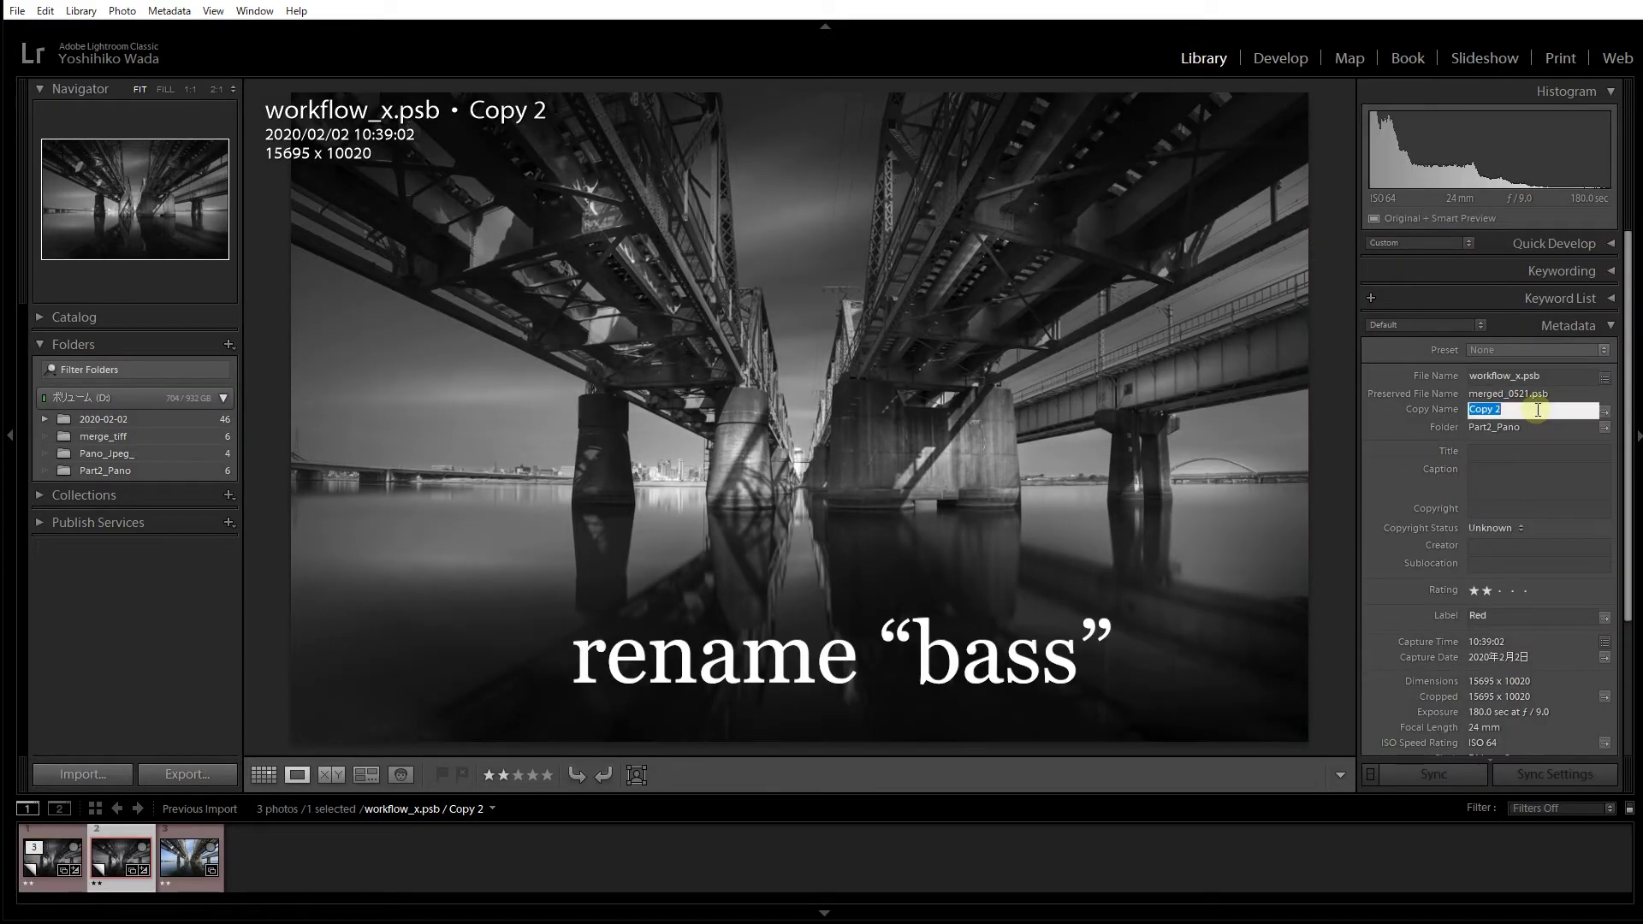
type("b")
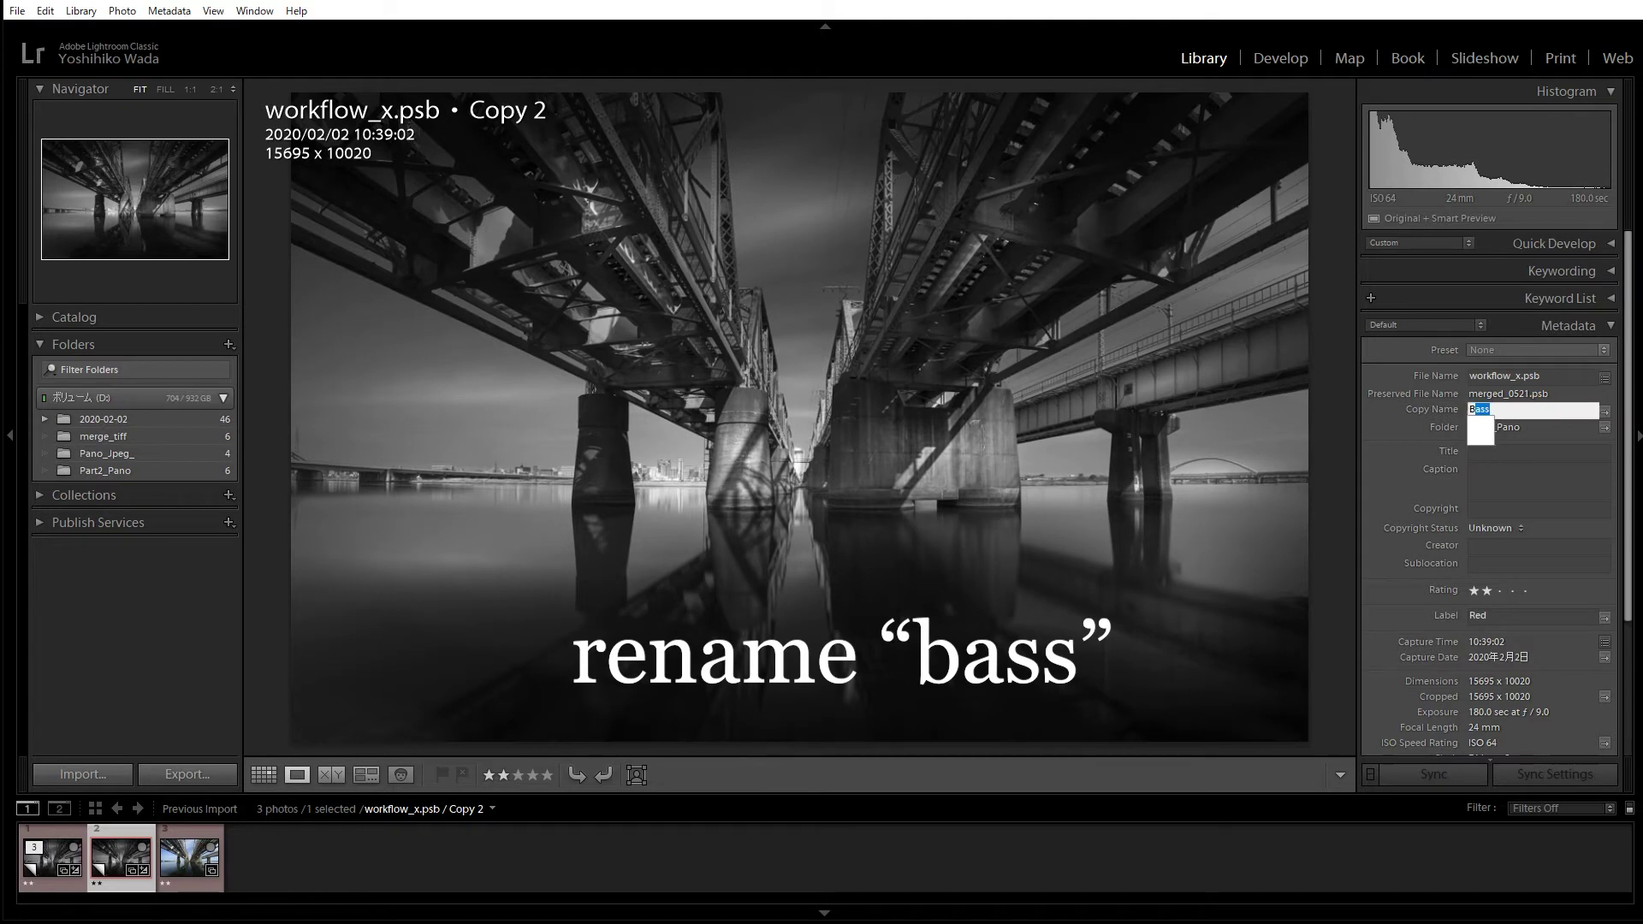
type("a")
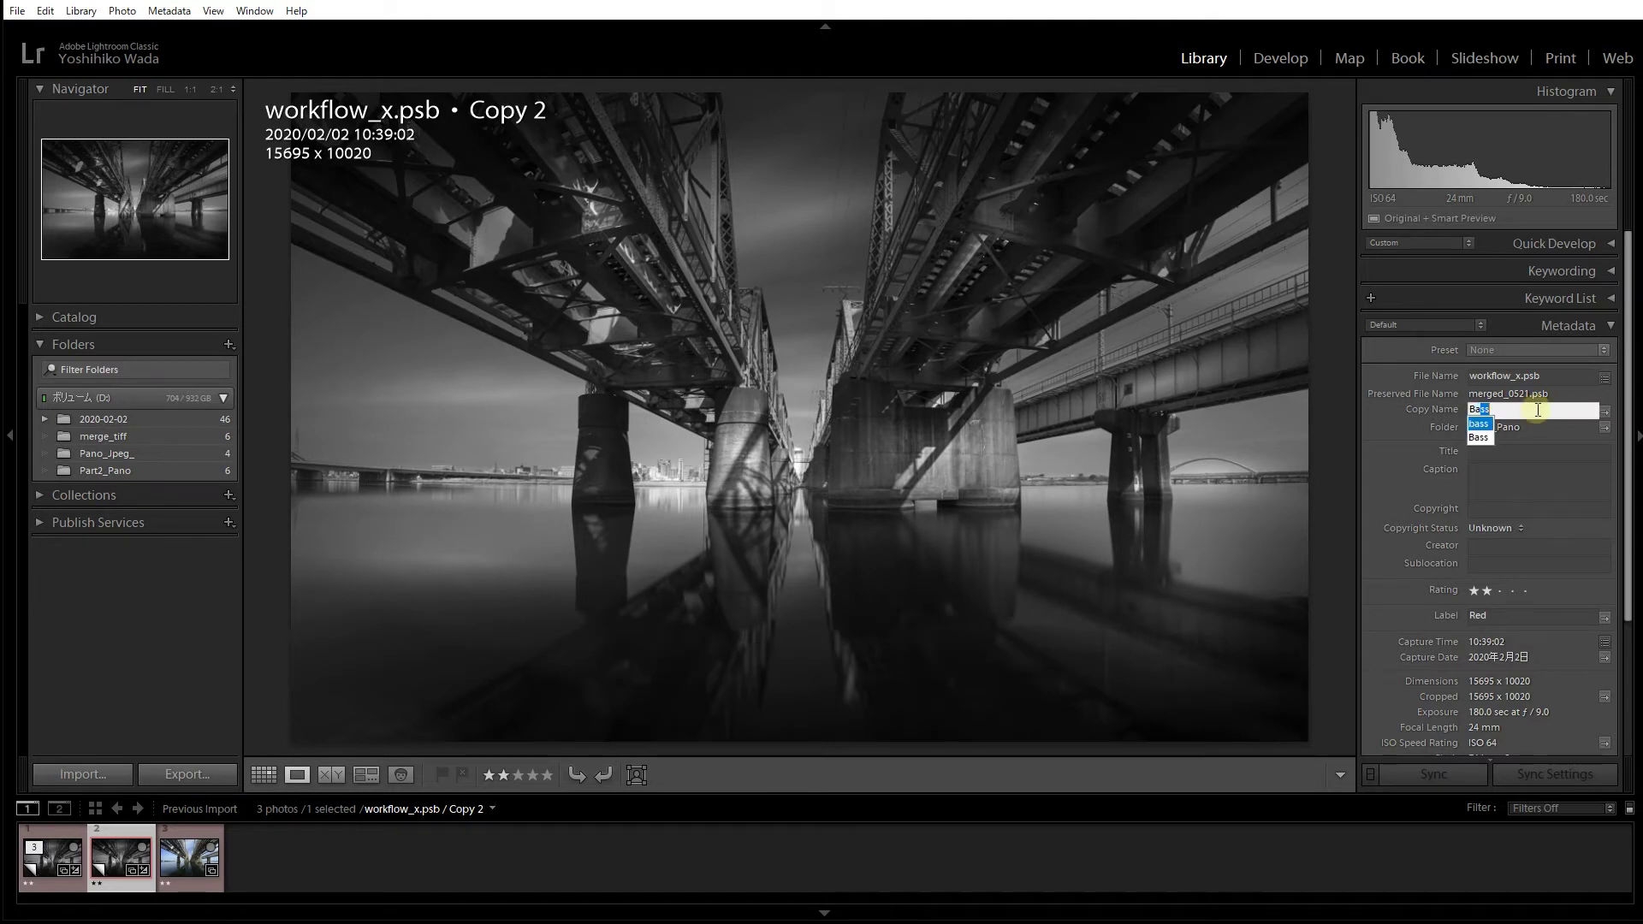
key("Return")
type("B")
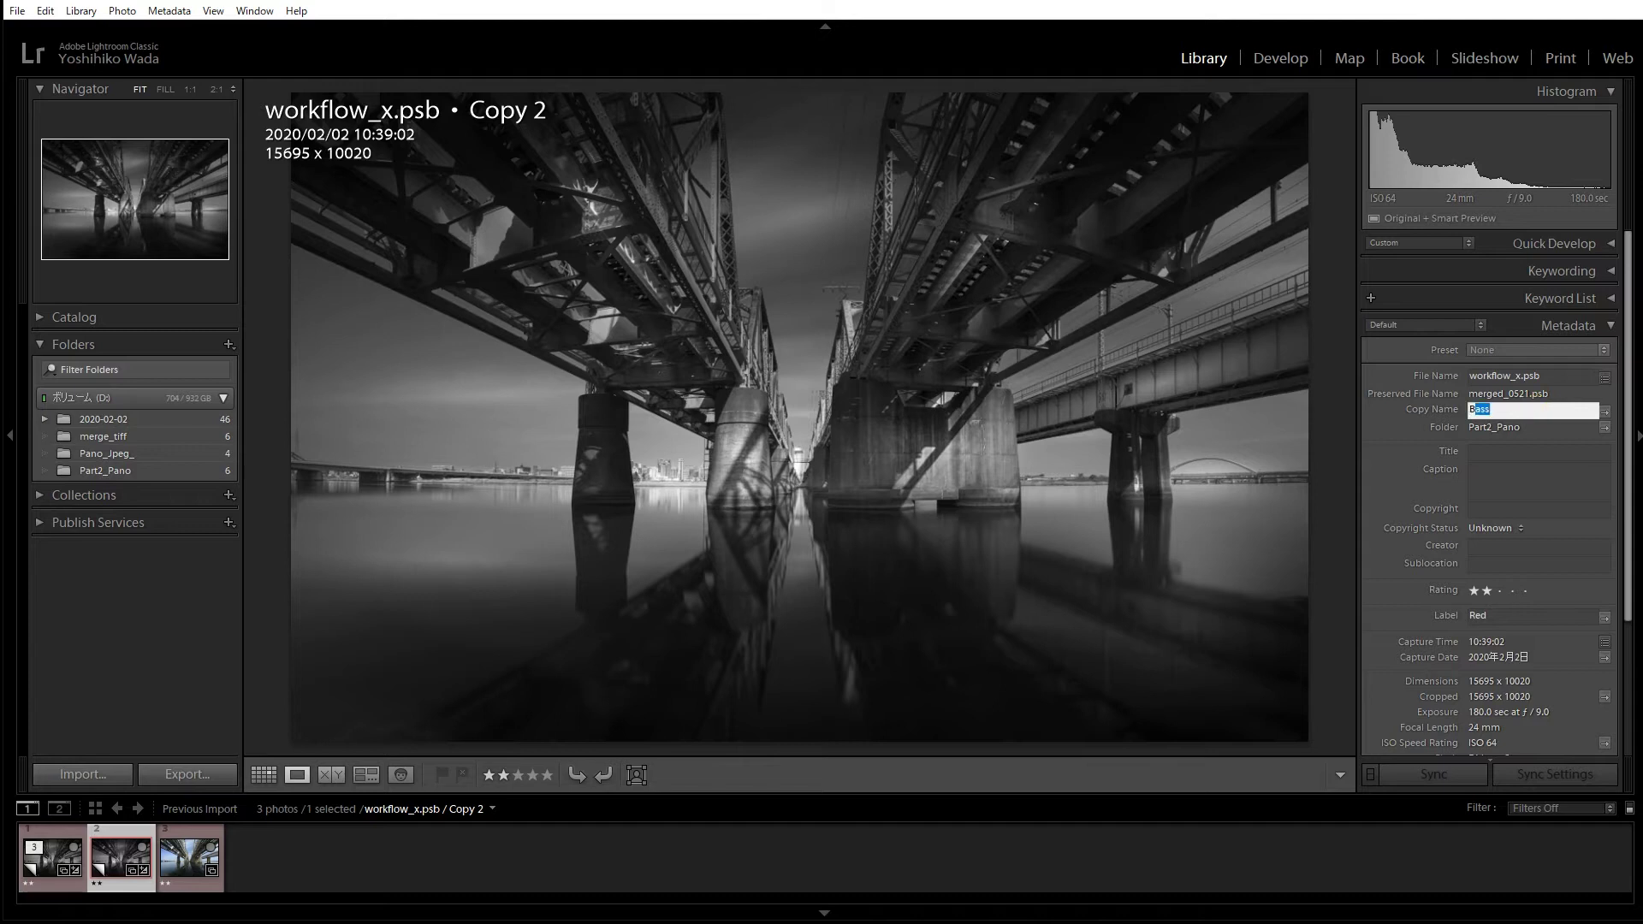
key("Return")
key("Return")
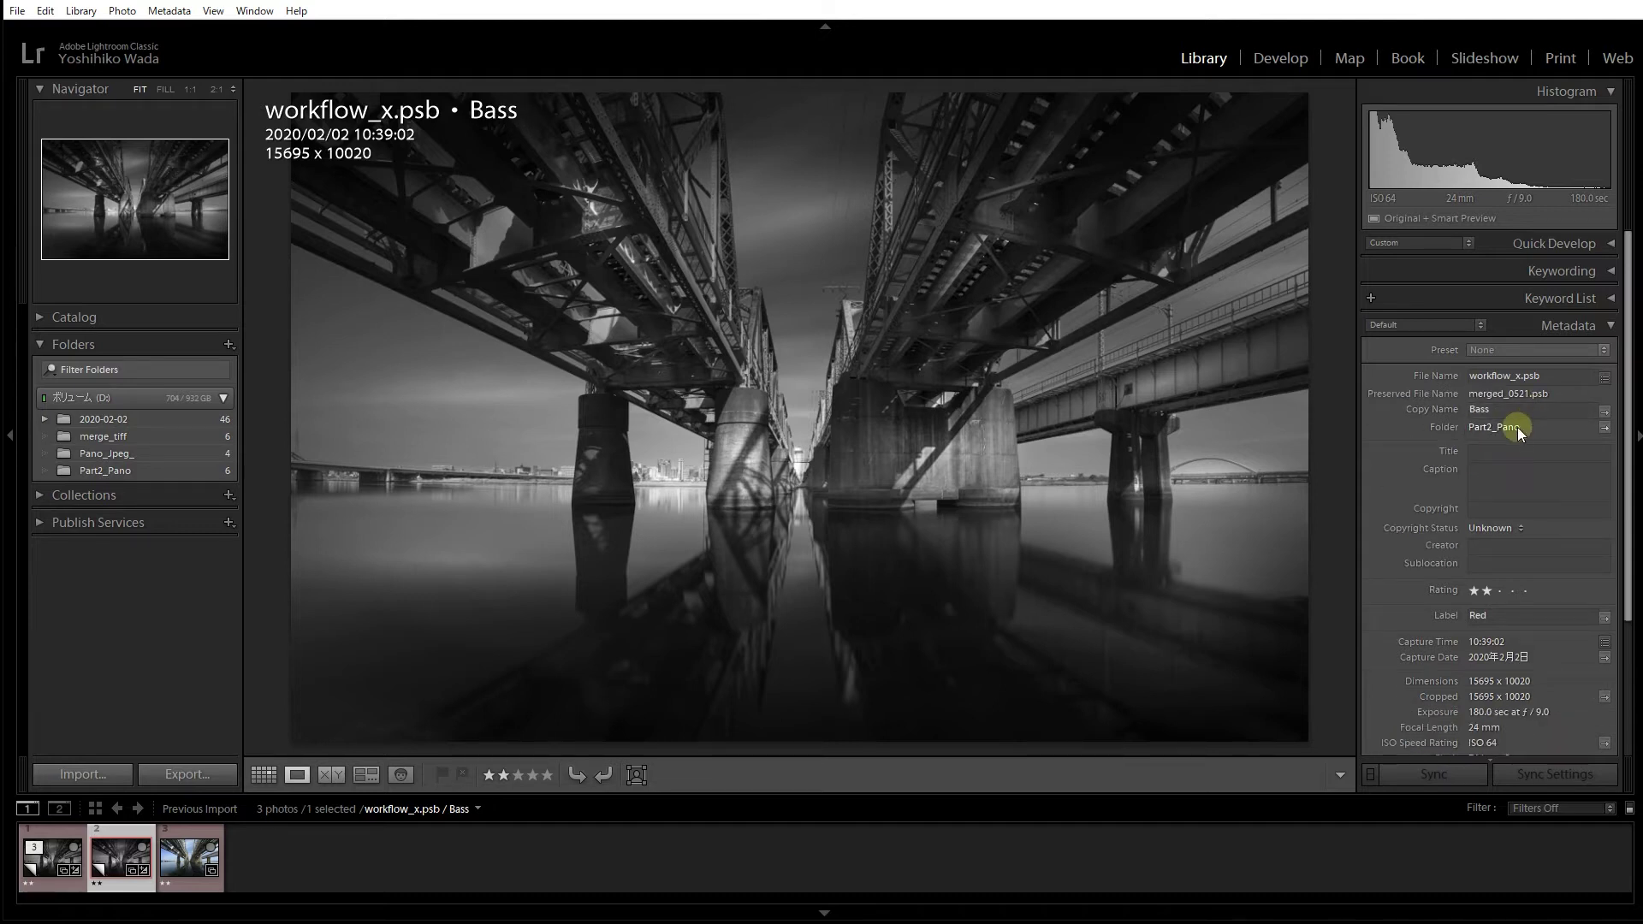
In Develop, delete the Bass copy's radial filters on the far-right bridge, the distant arch bridge and the lower-right water
key("d")
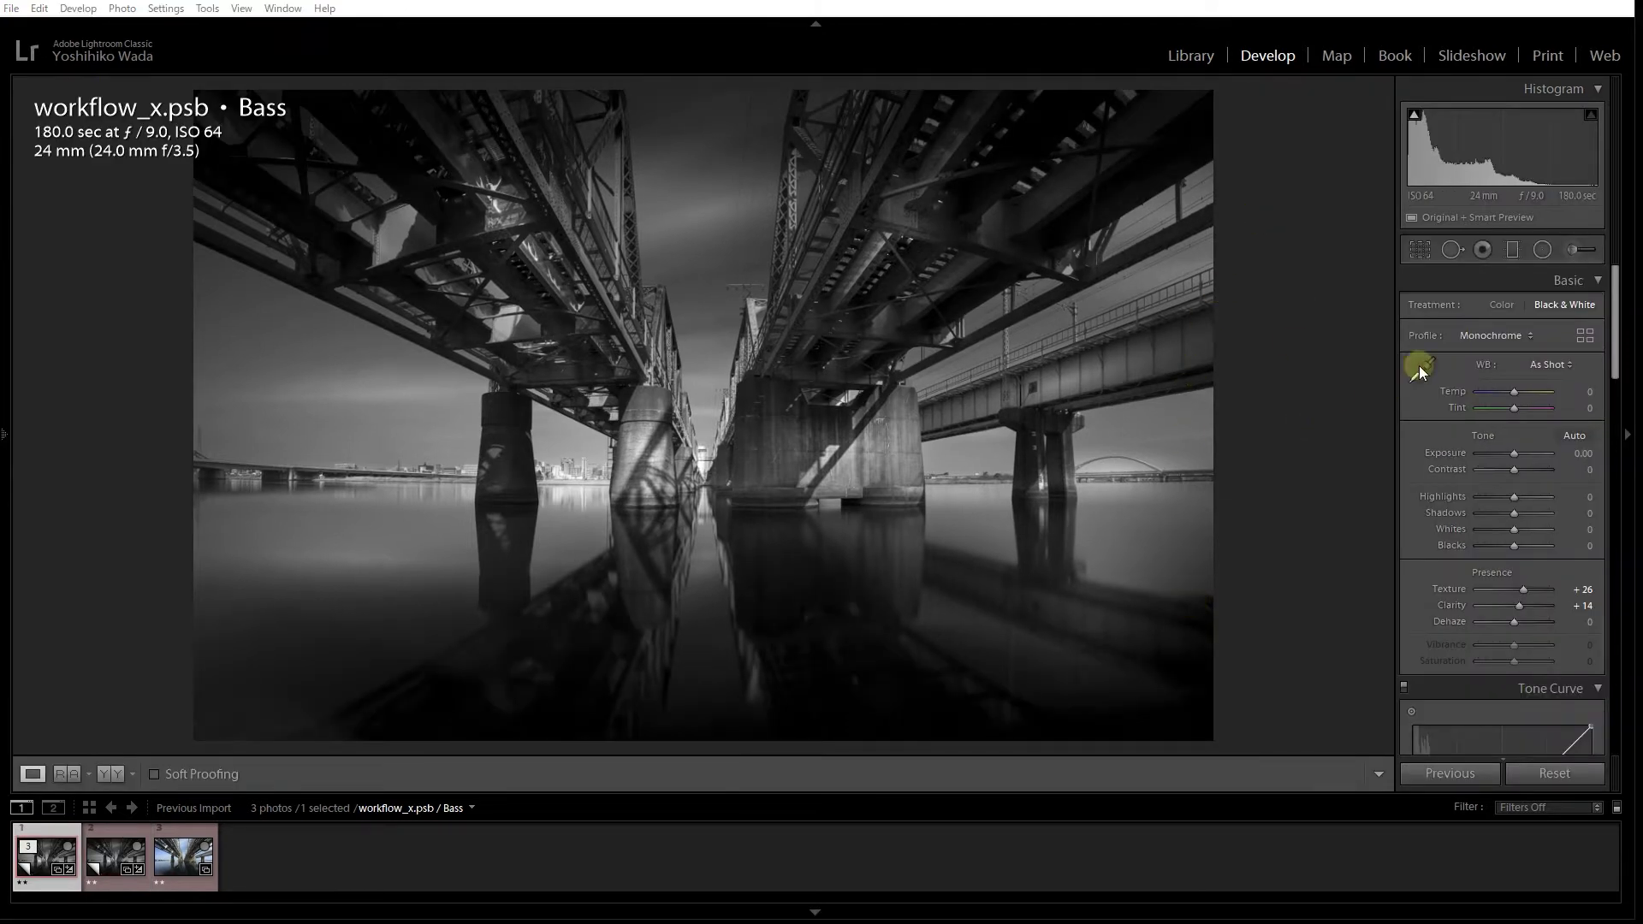
left_click(1549, 250)
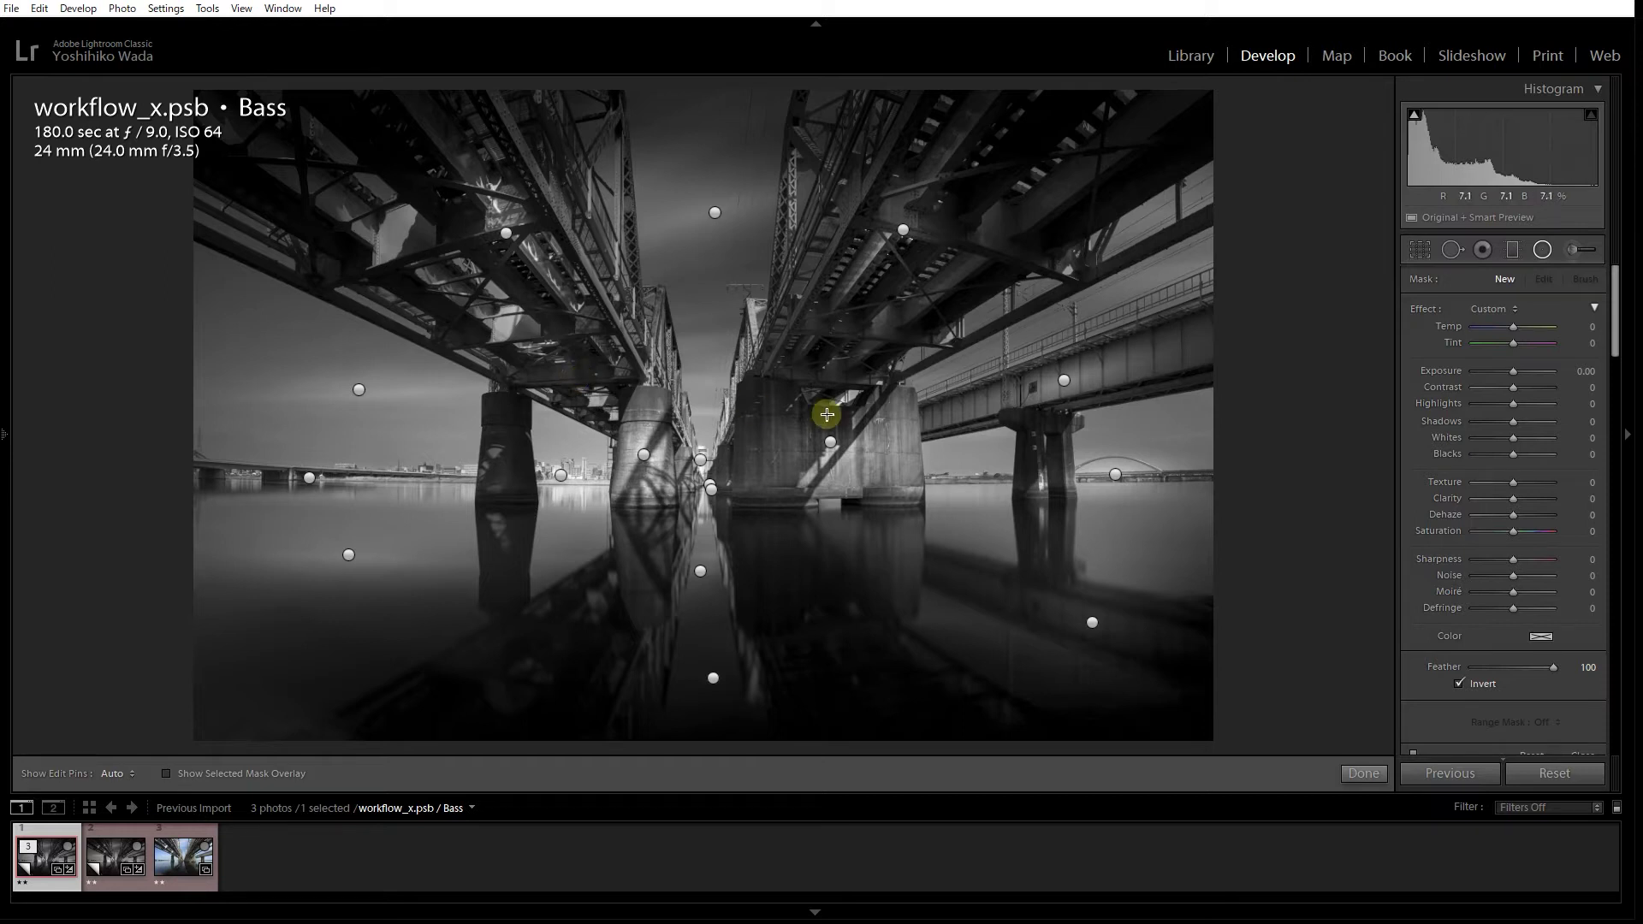
left_click(1065, 382)
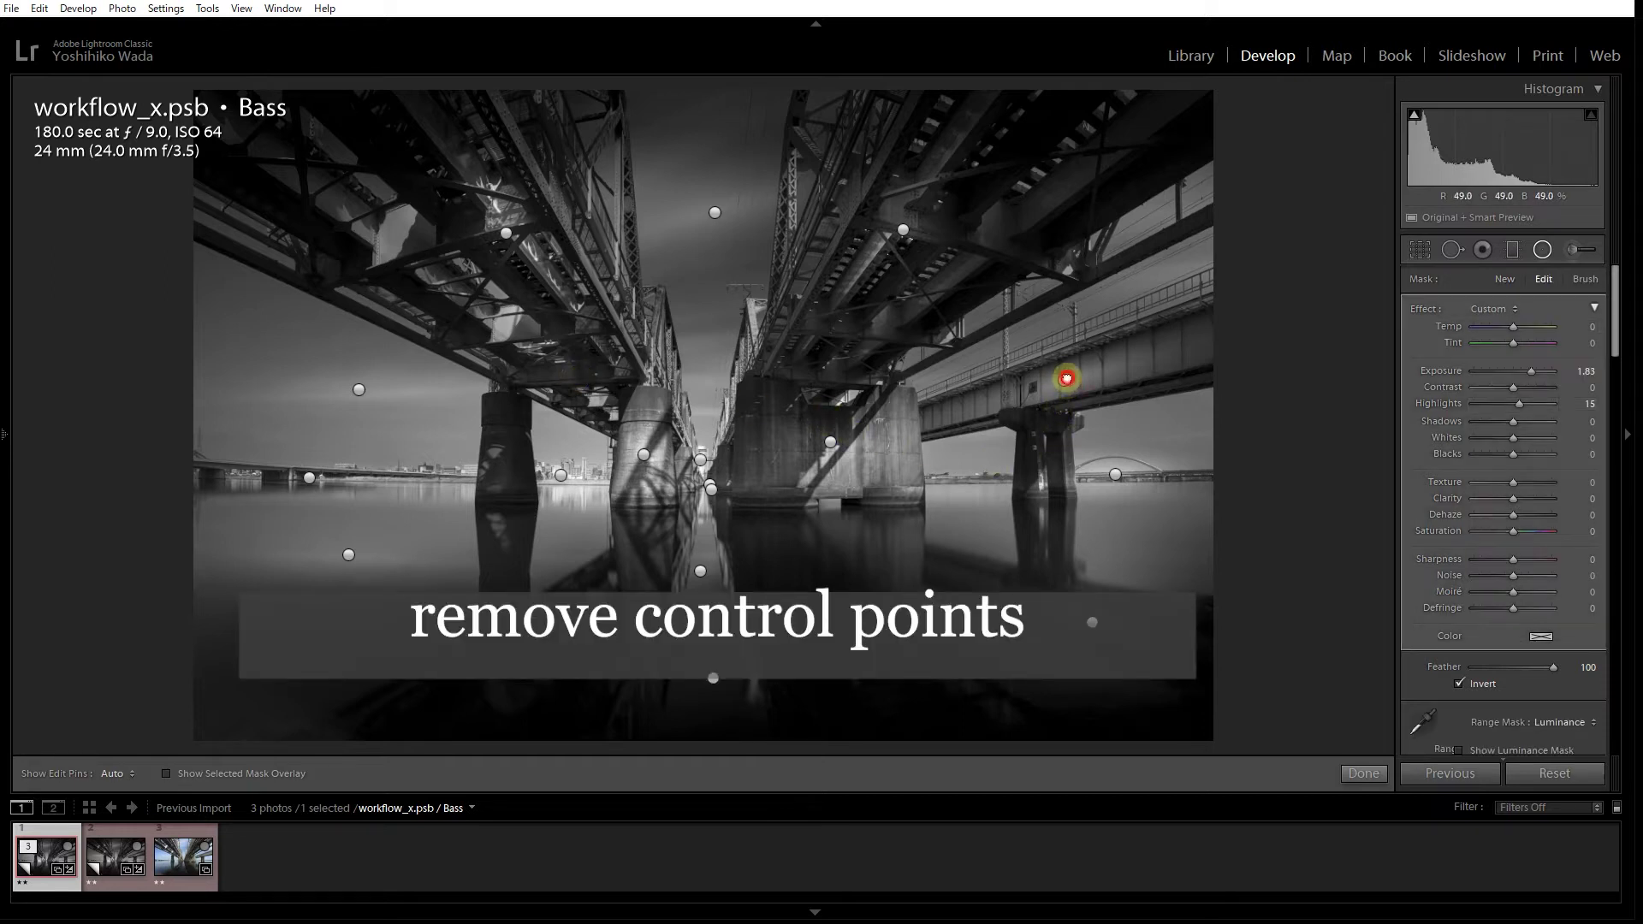
key("Delete")
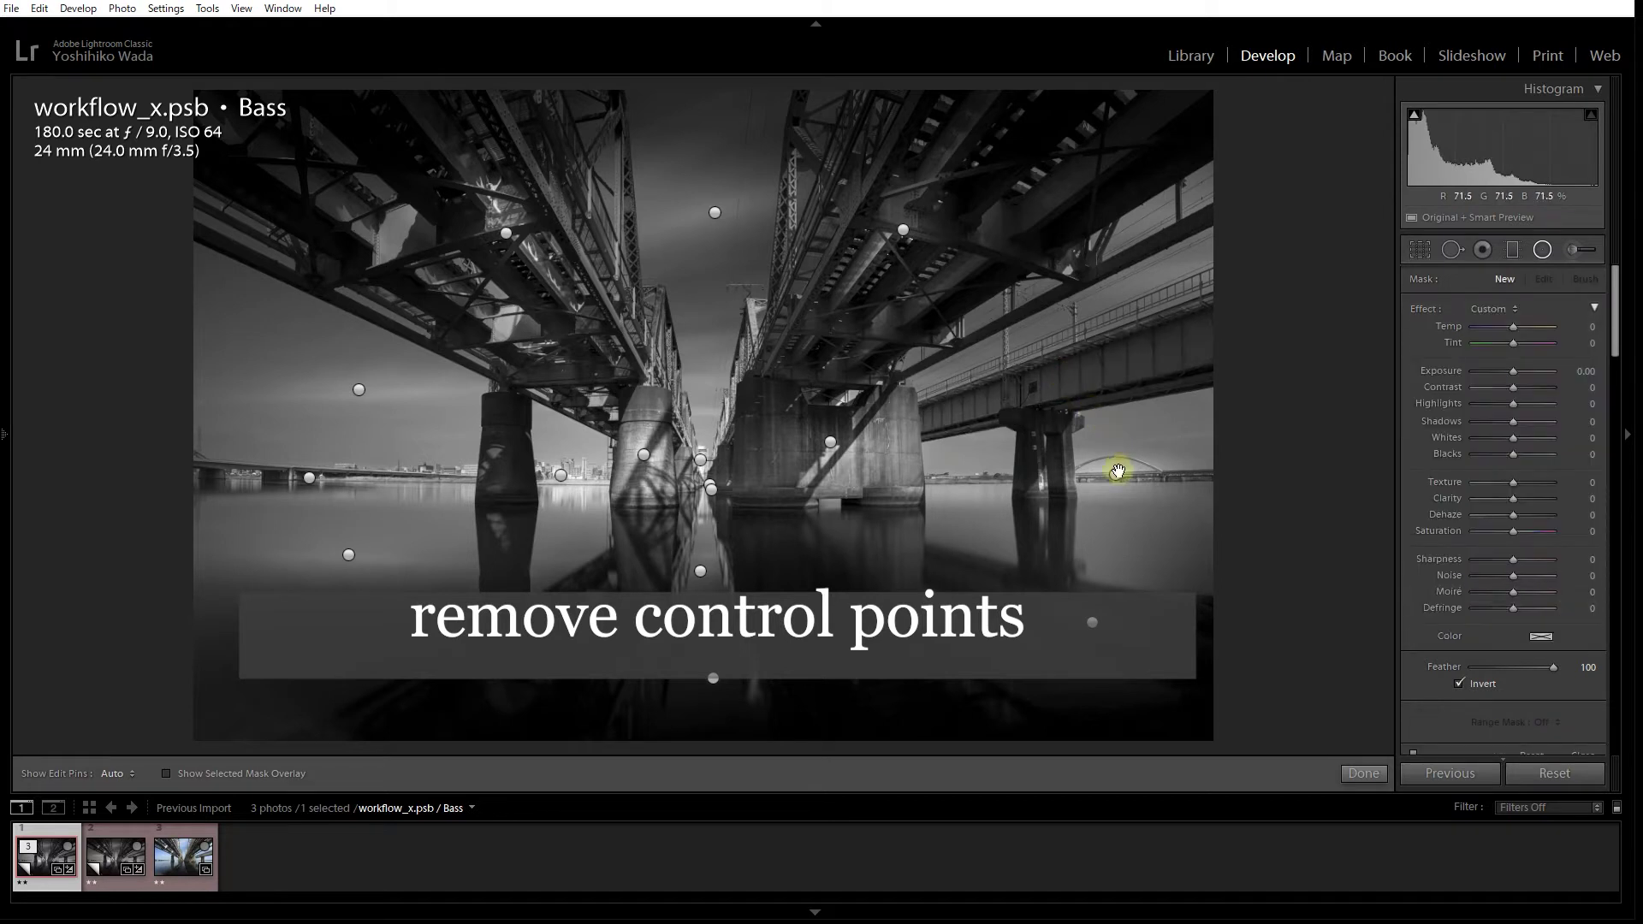
left_click(1116, 473)
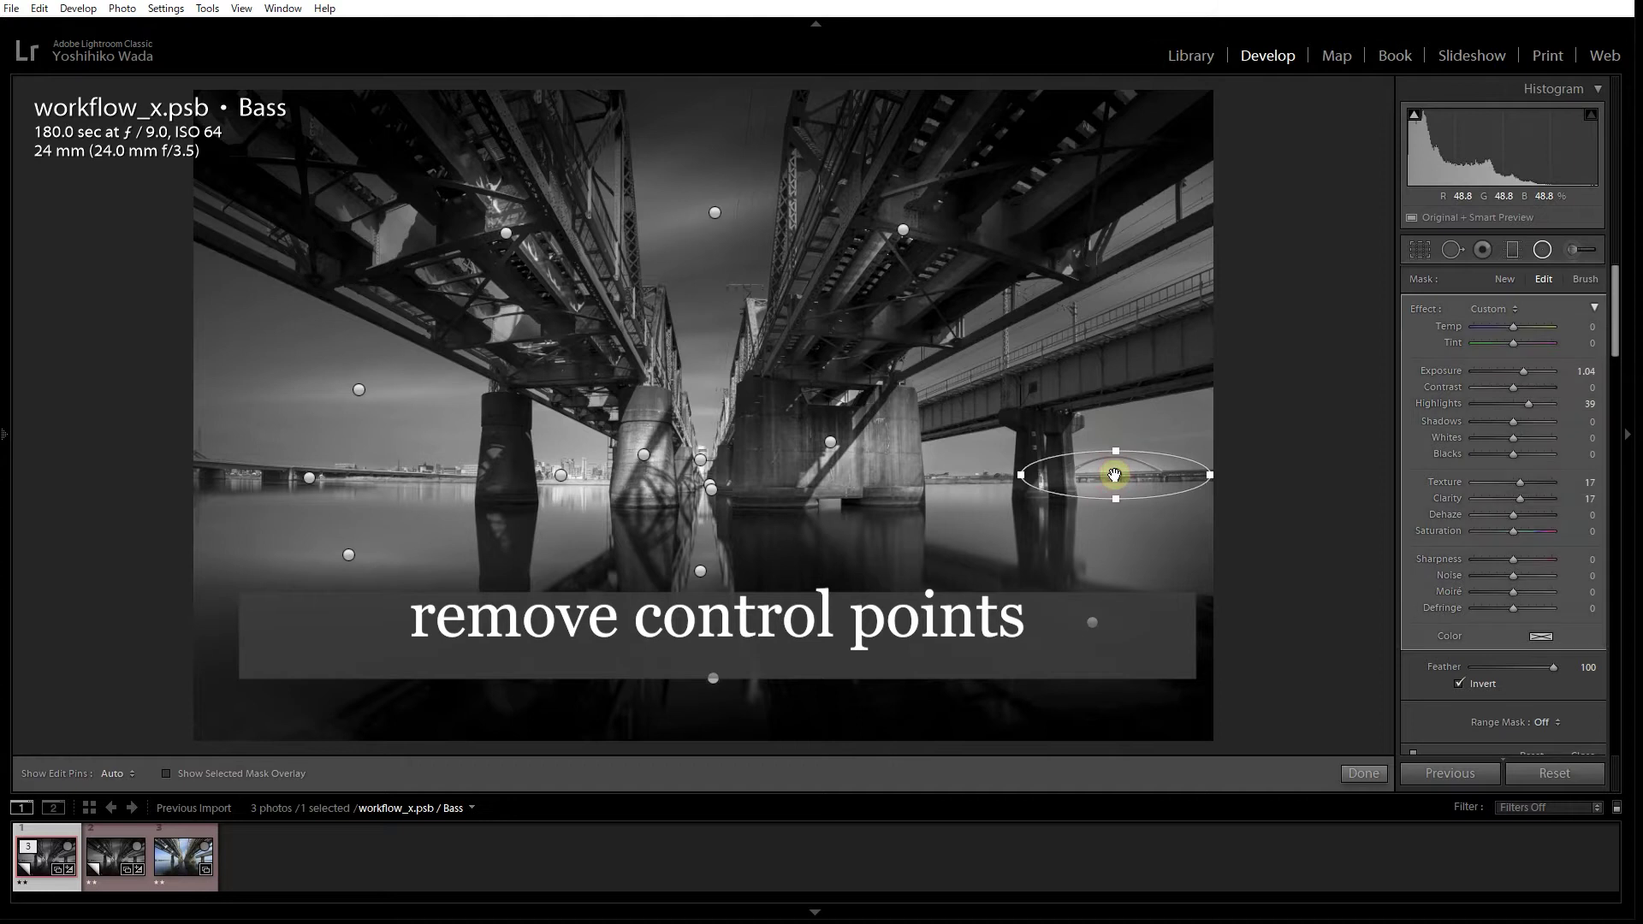
key("Delete")
left_click(1094, 625)
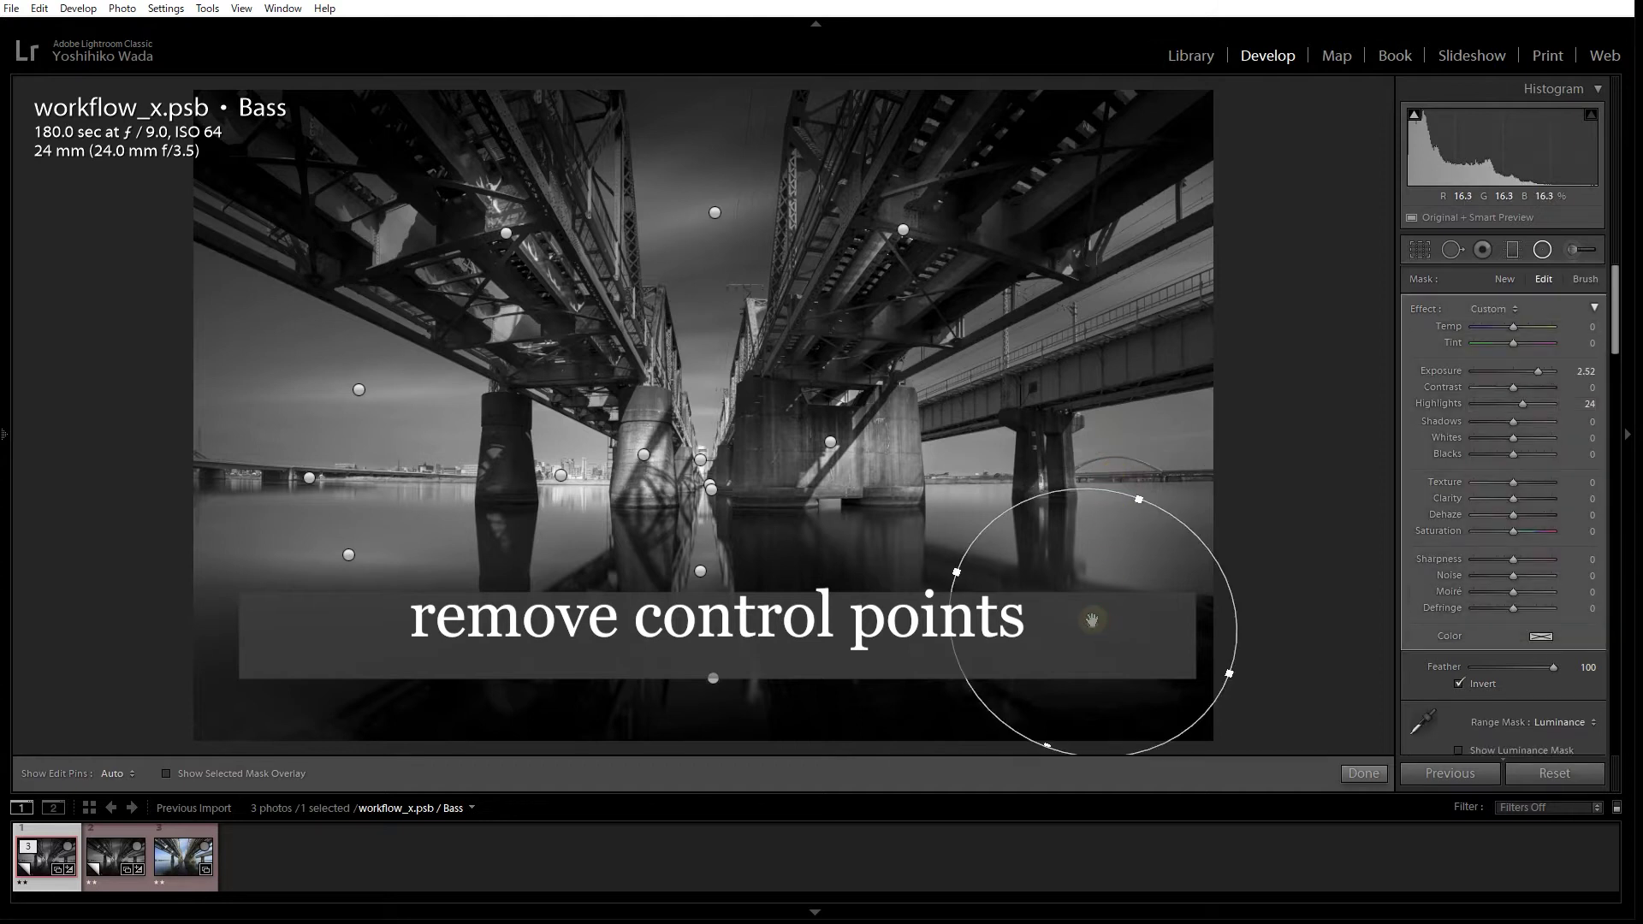
key("Delete")
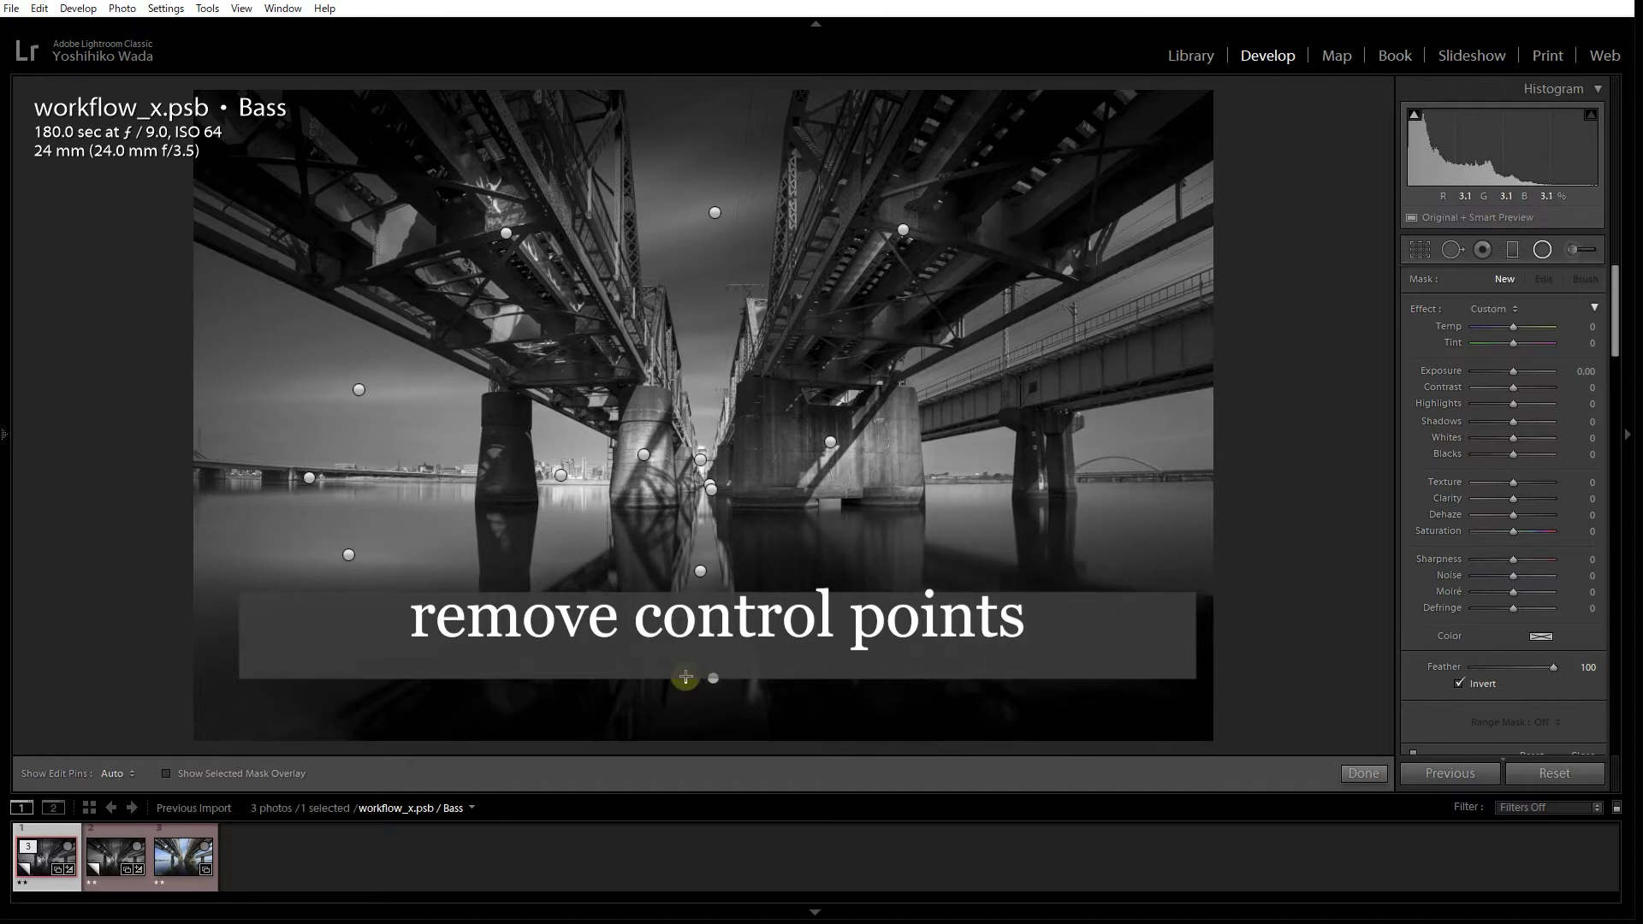
Delete the radial filters over the bottom-centre water, the left water and the left sky
left_click(715, 680)
key("Delete")
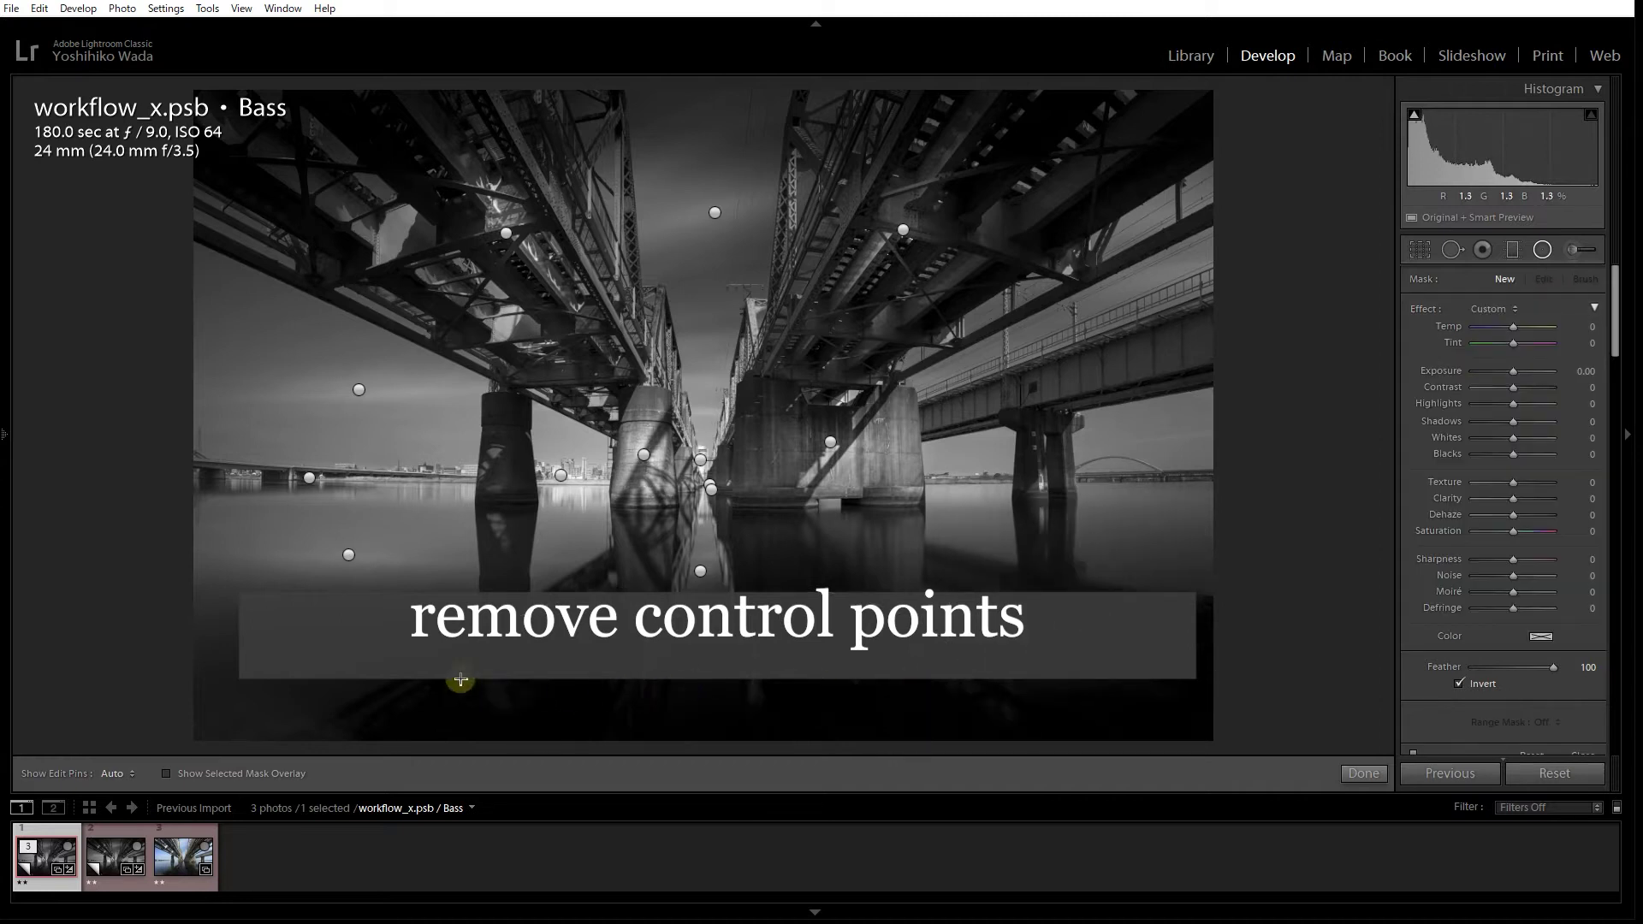
left_click(347, 554)
key("Delete")
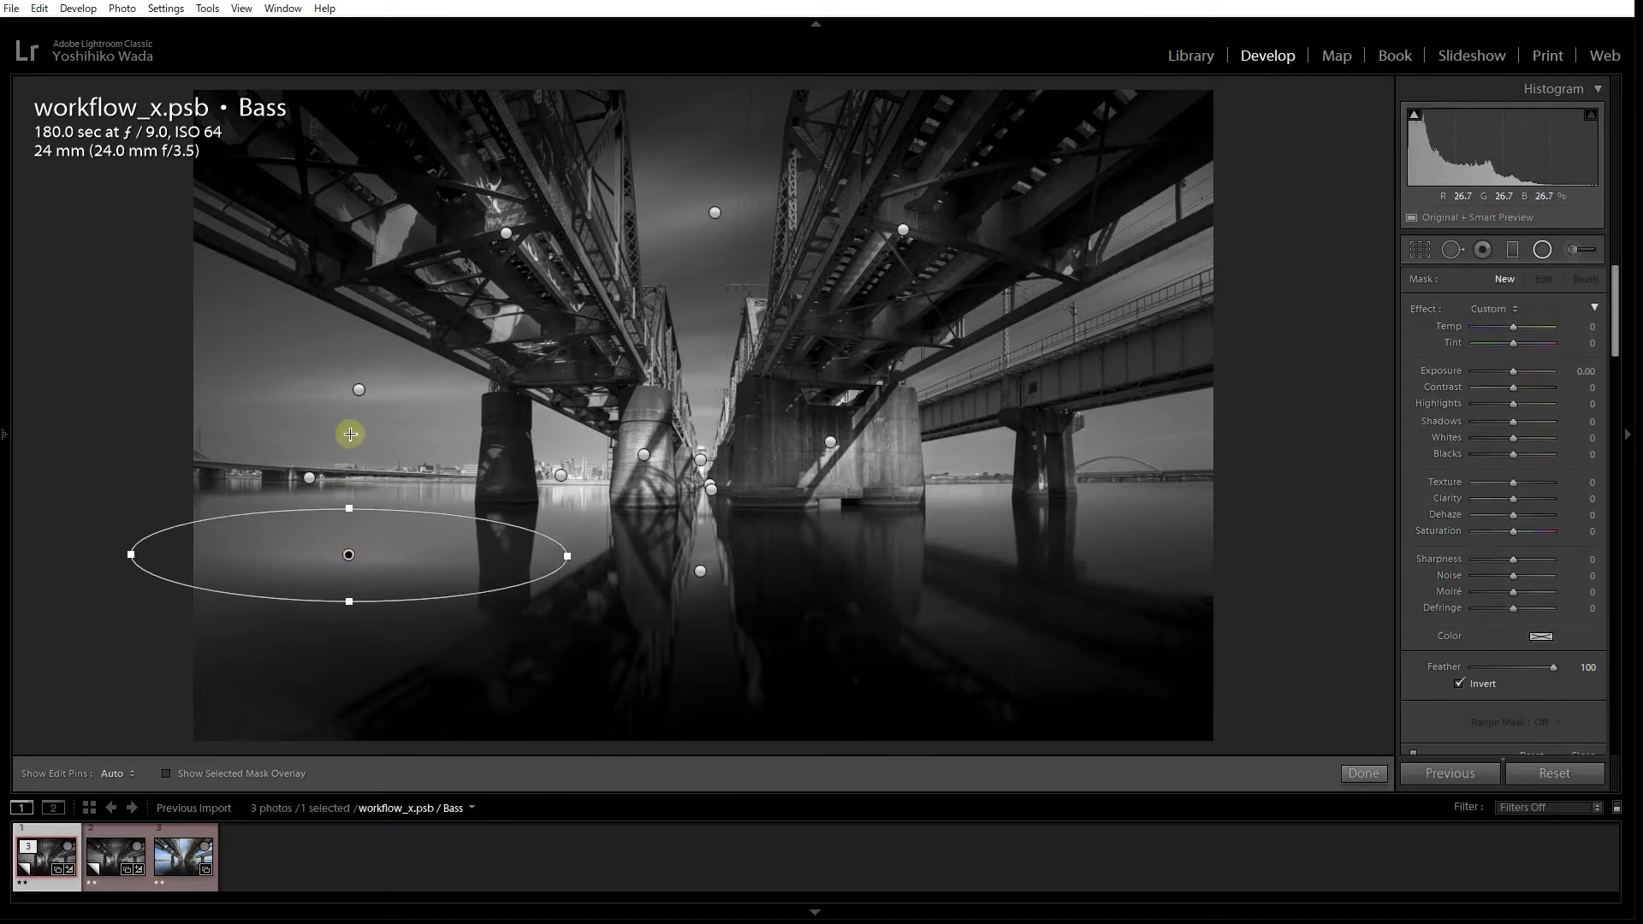
left_click(360, 389)
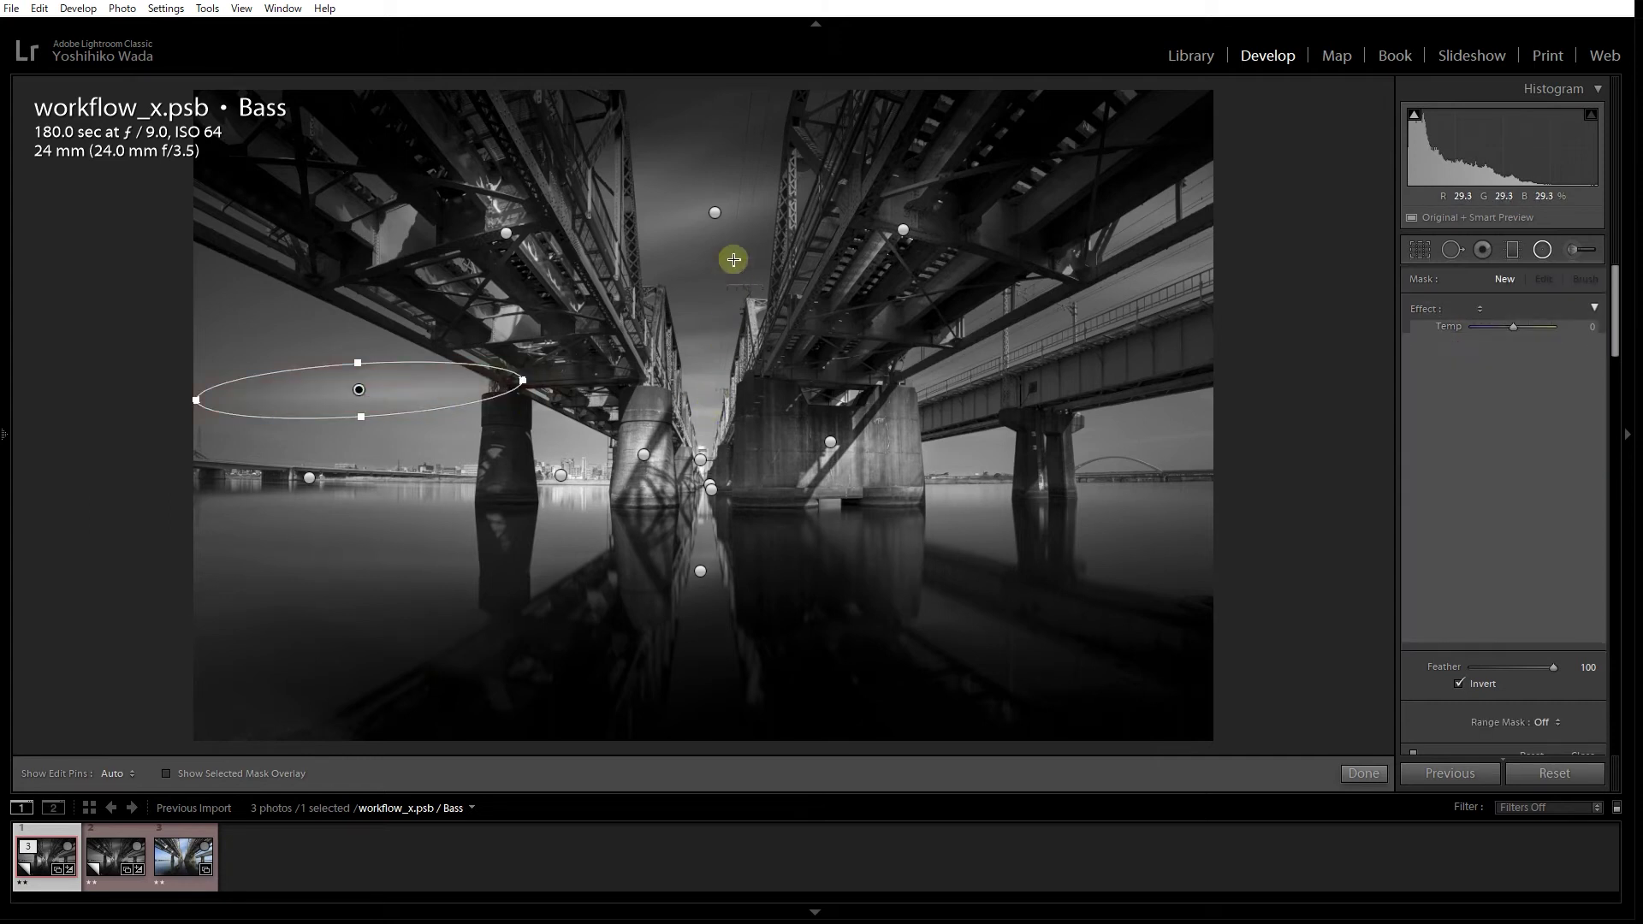
key("Delete")
Delete the radial filters on the central sky, the right bridge's girders, the large right-centre pier and the far-left horizon
left_click(719, 211)
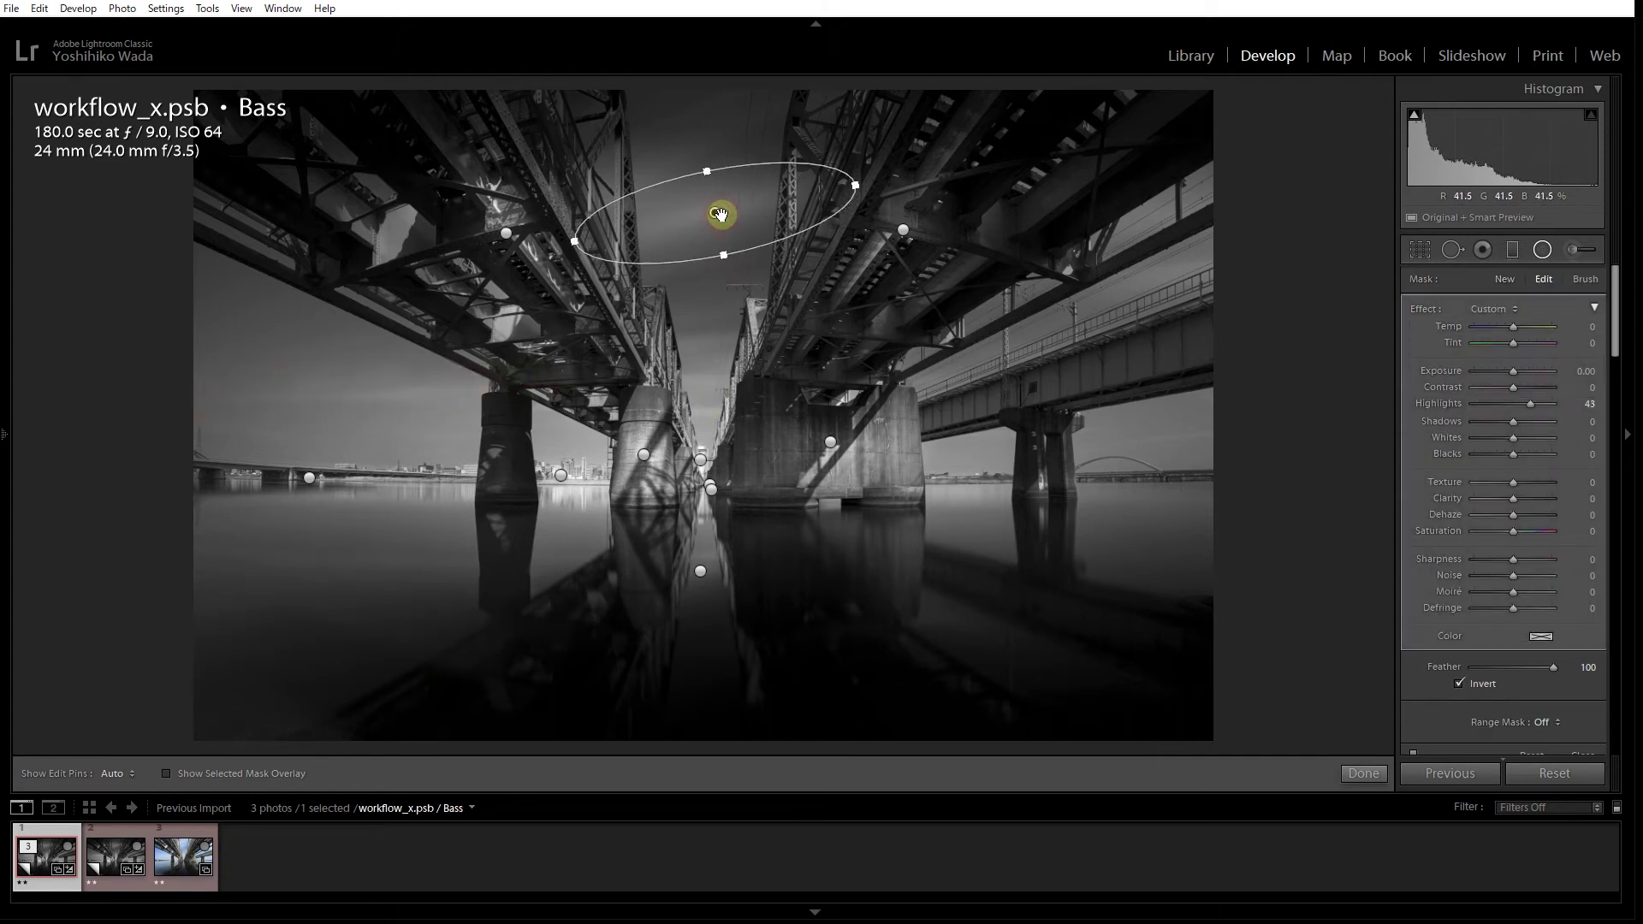
left_click(903, 230)
key("Delete")
left_click(830, 441)
key("Delete")
left_click(309, 478)
key("Delete")
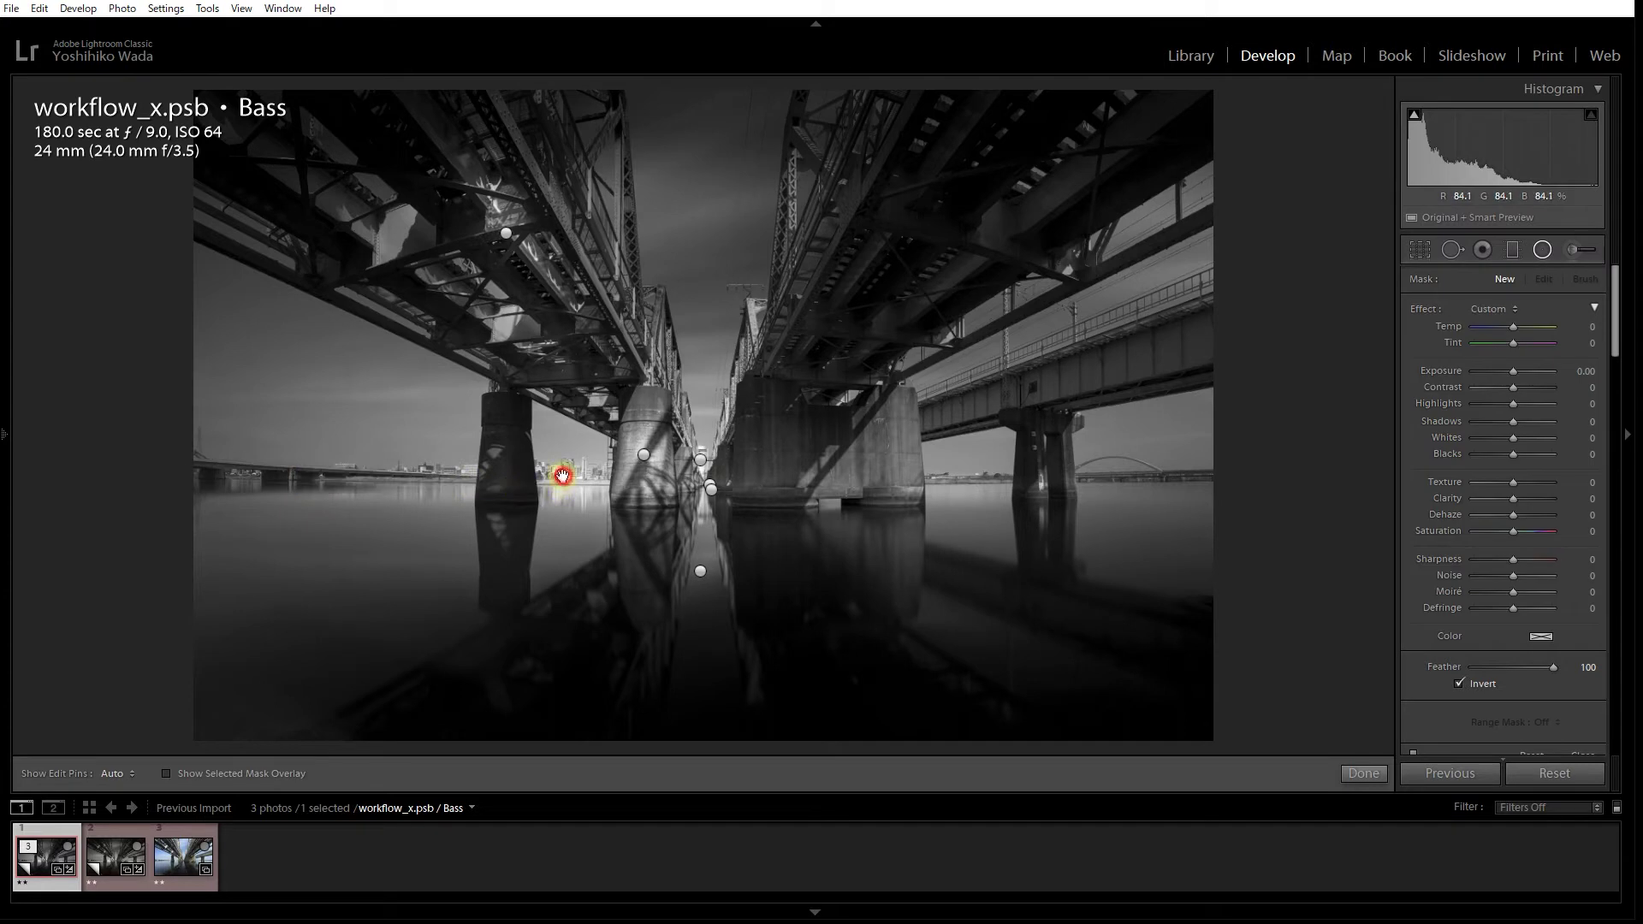
Delete the radial filters on the distant city, the central reflection, the left-centre pier and the wide strip along the horizon
left_click(562, 476)
key("Delete")
left_click(700, 571)
key("Delete")
left_click(646, 457)
key("Delete")
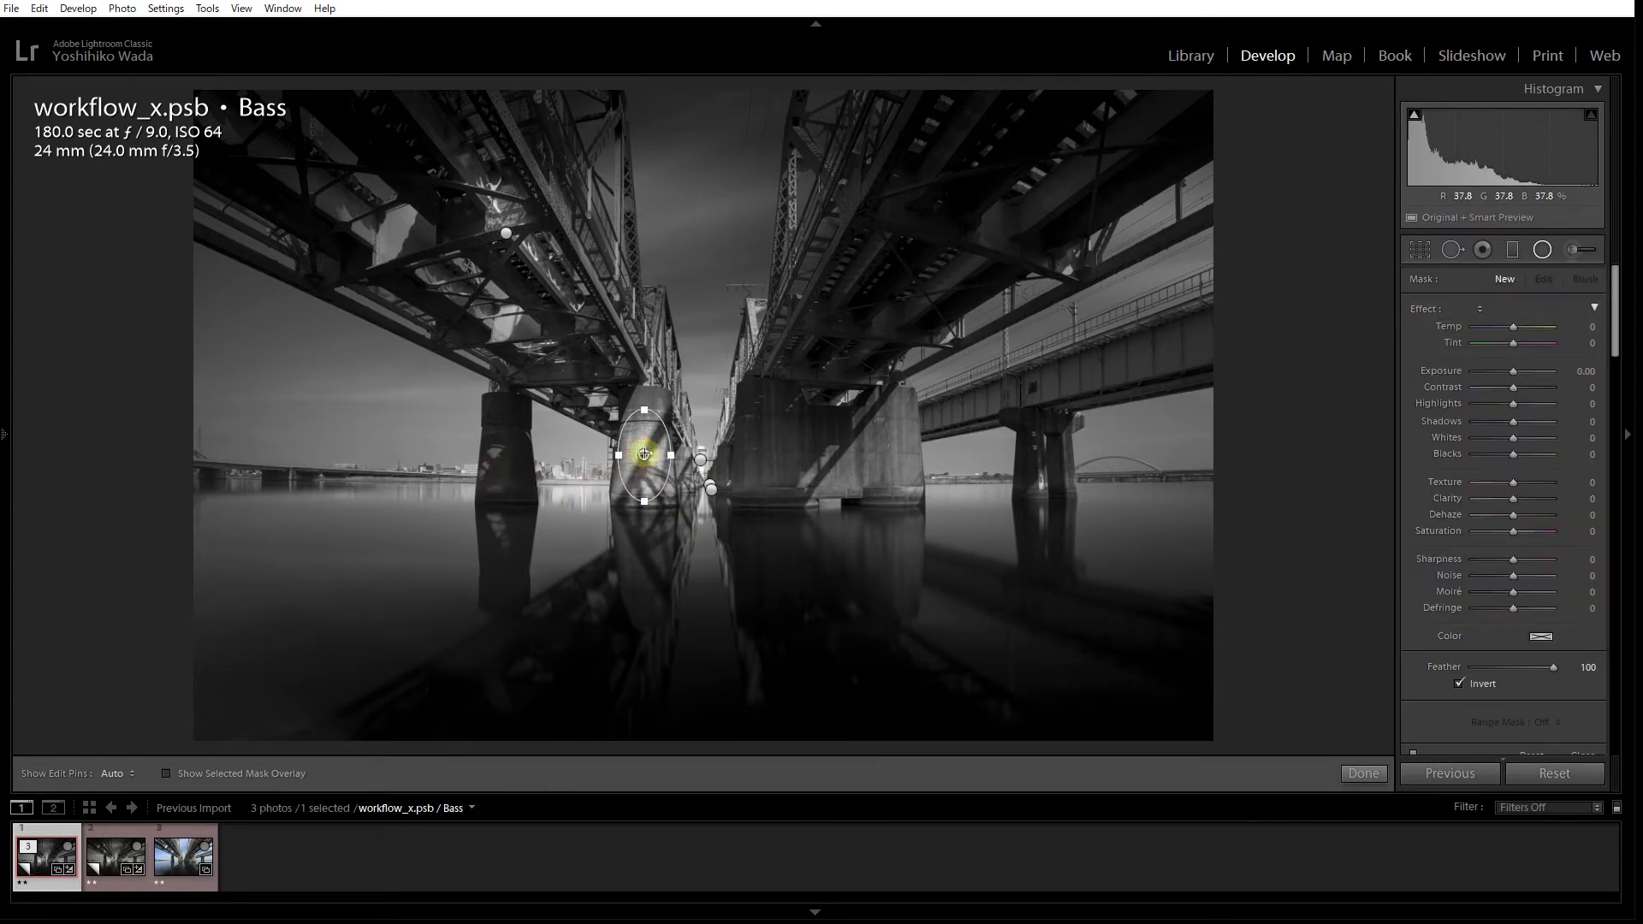
left_click(712, 494)
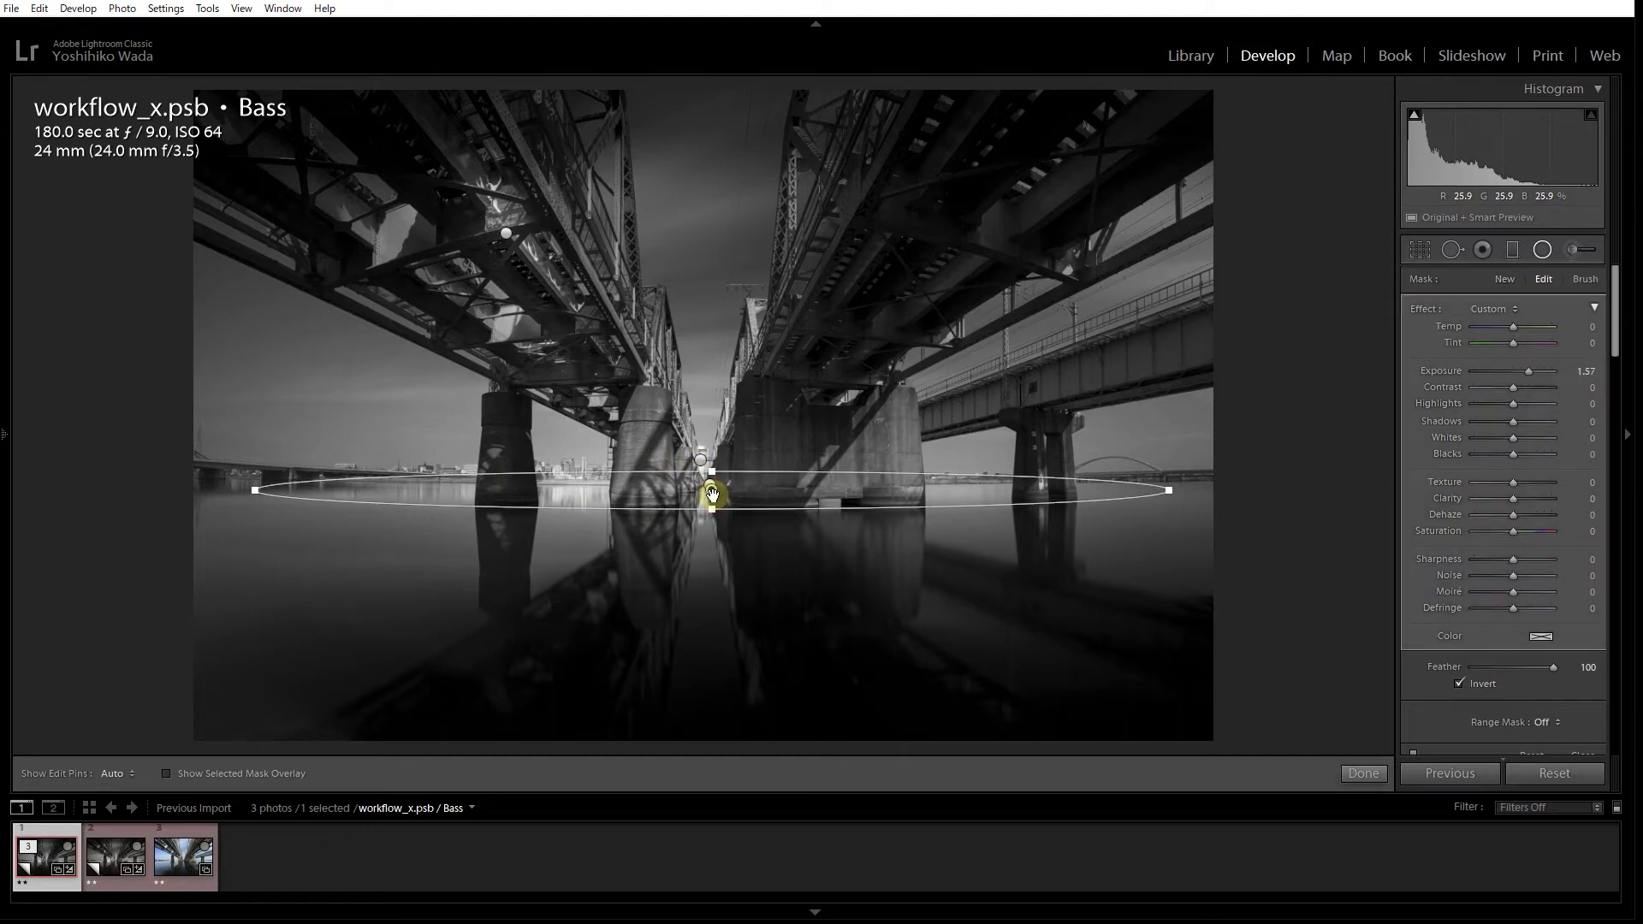
key("Delete")
left_click(712, 488)
key("Delete")
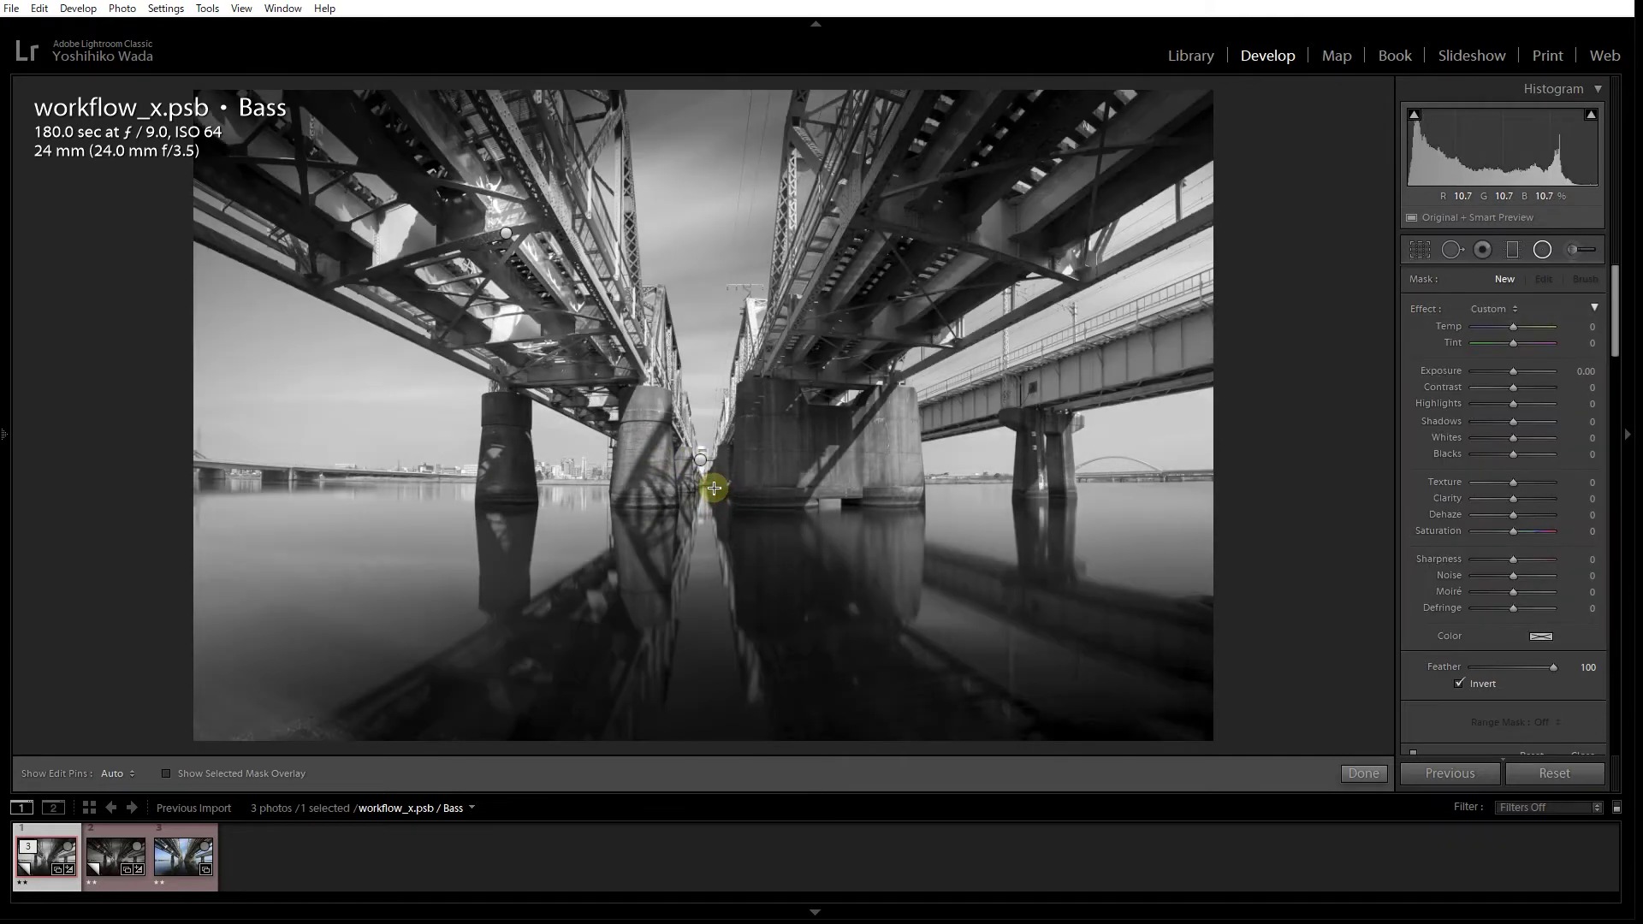
key("ctrl+z")
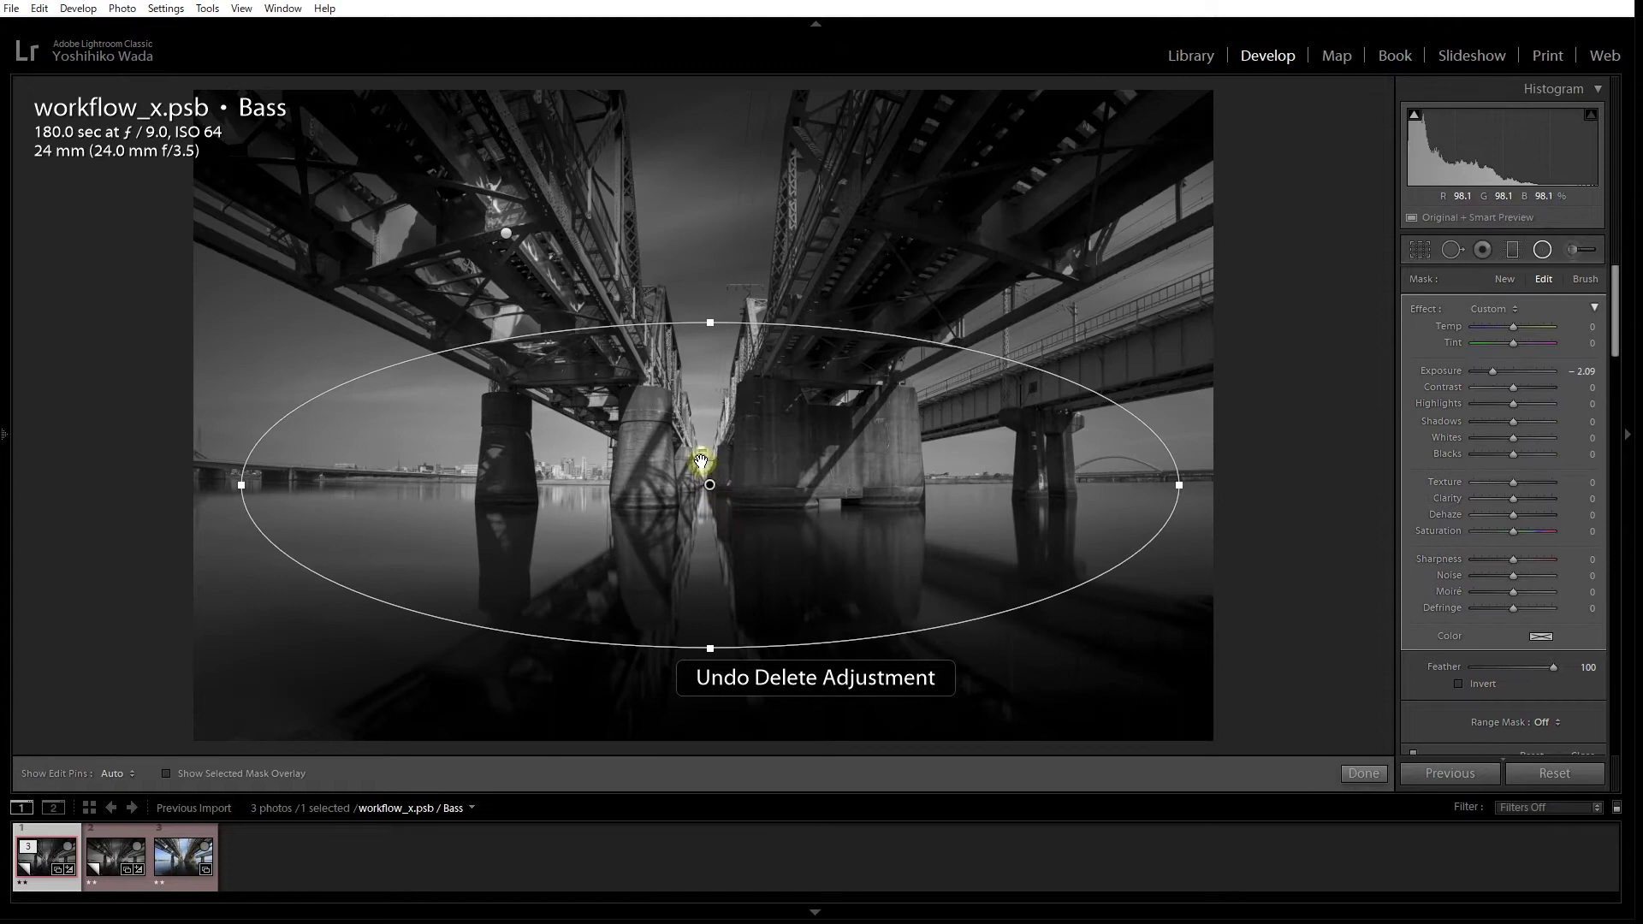
Delete the small radial filters at the vanishing point between the two bridges
left_click(700, 462)
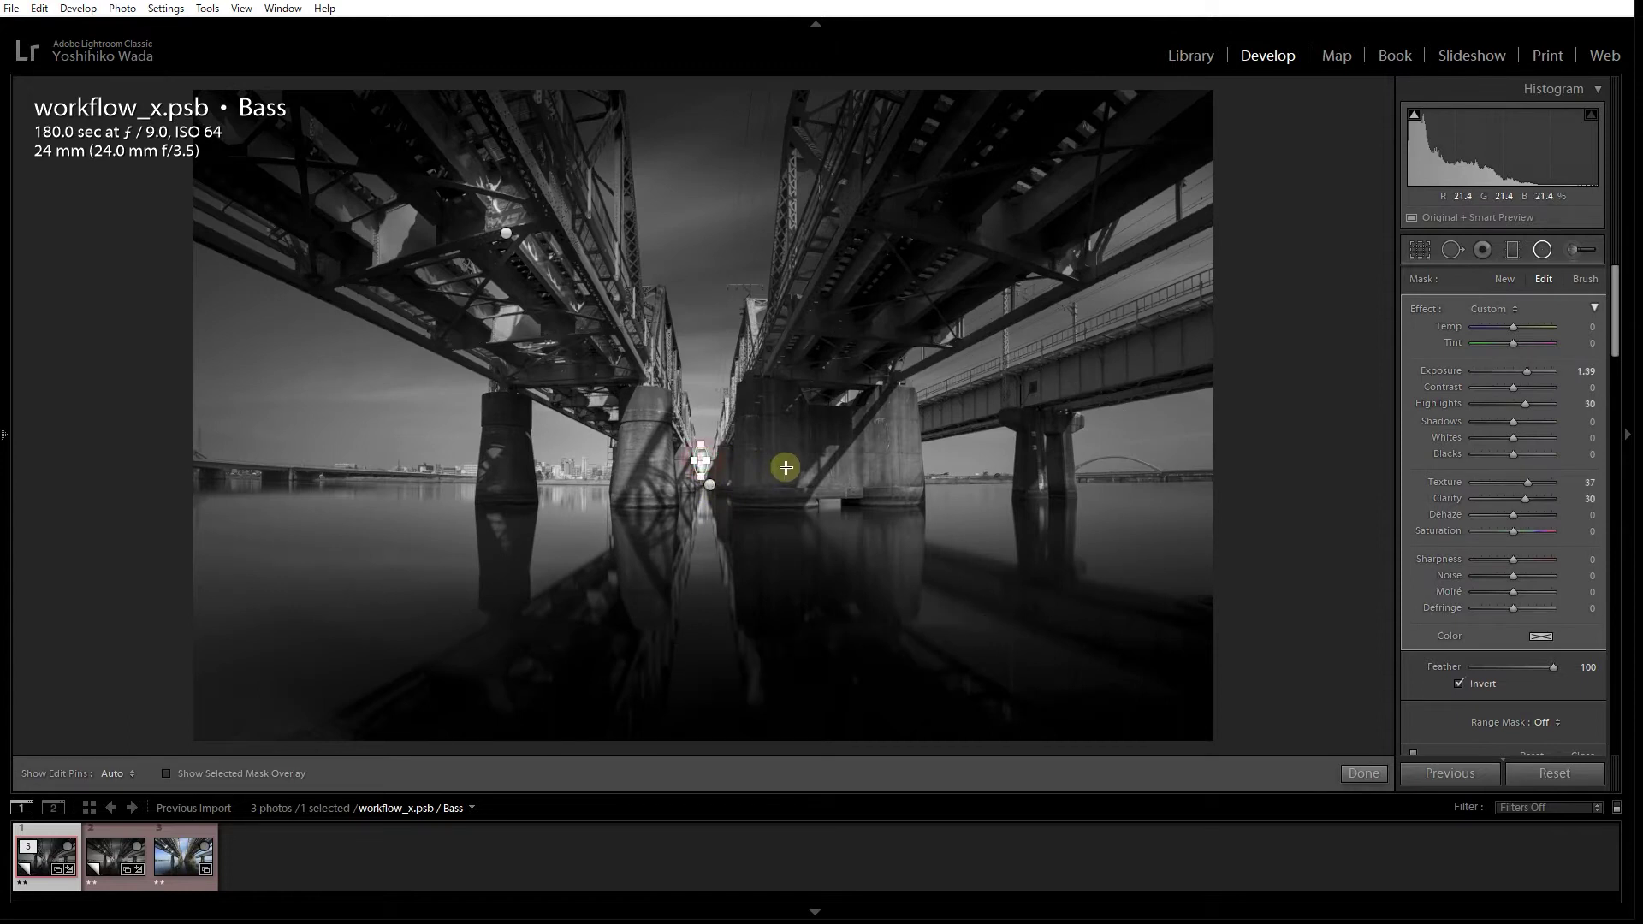
left_click(712, 484)
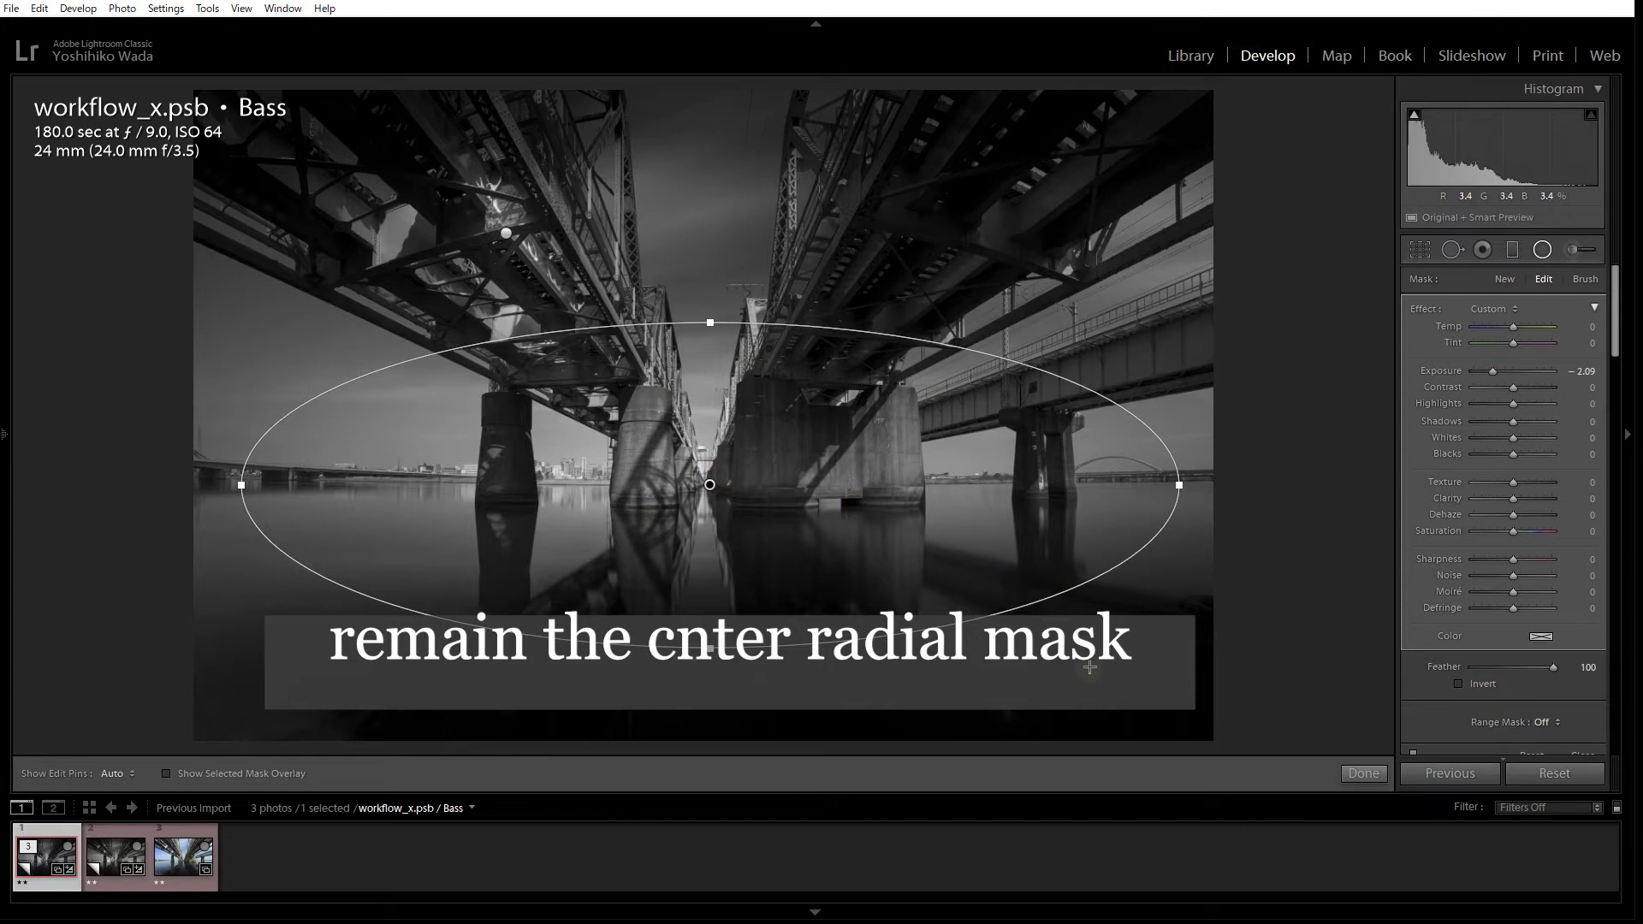
key("Delete")
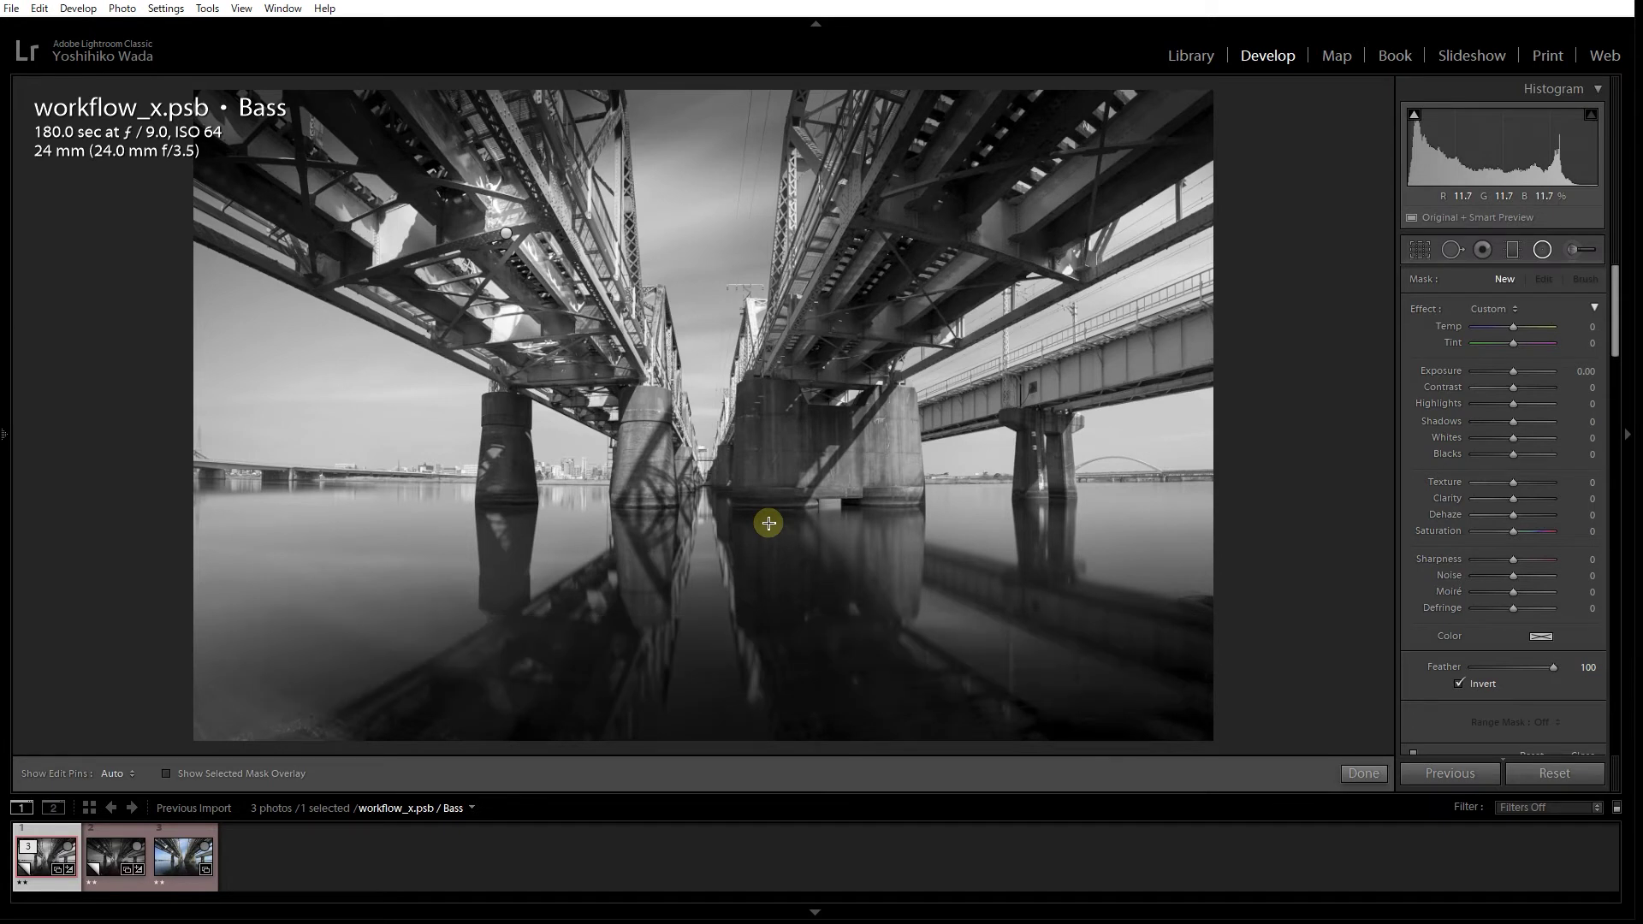
key("ctrl+z")
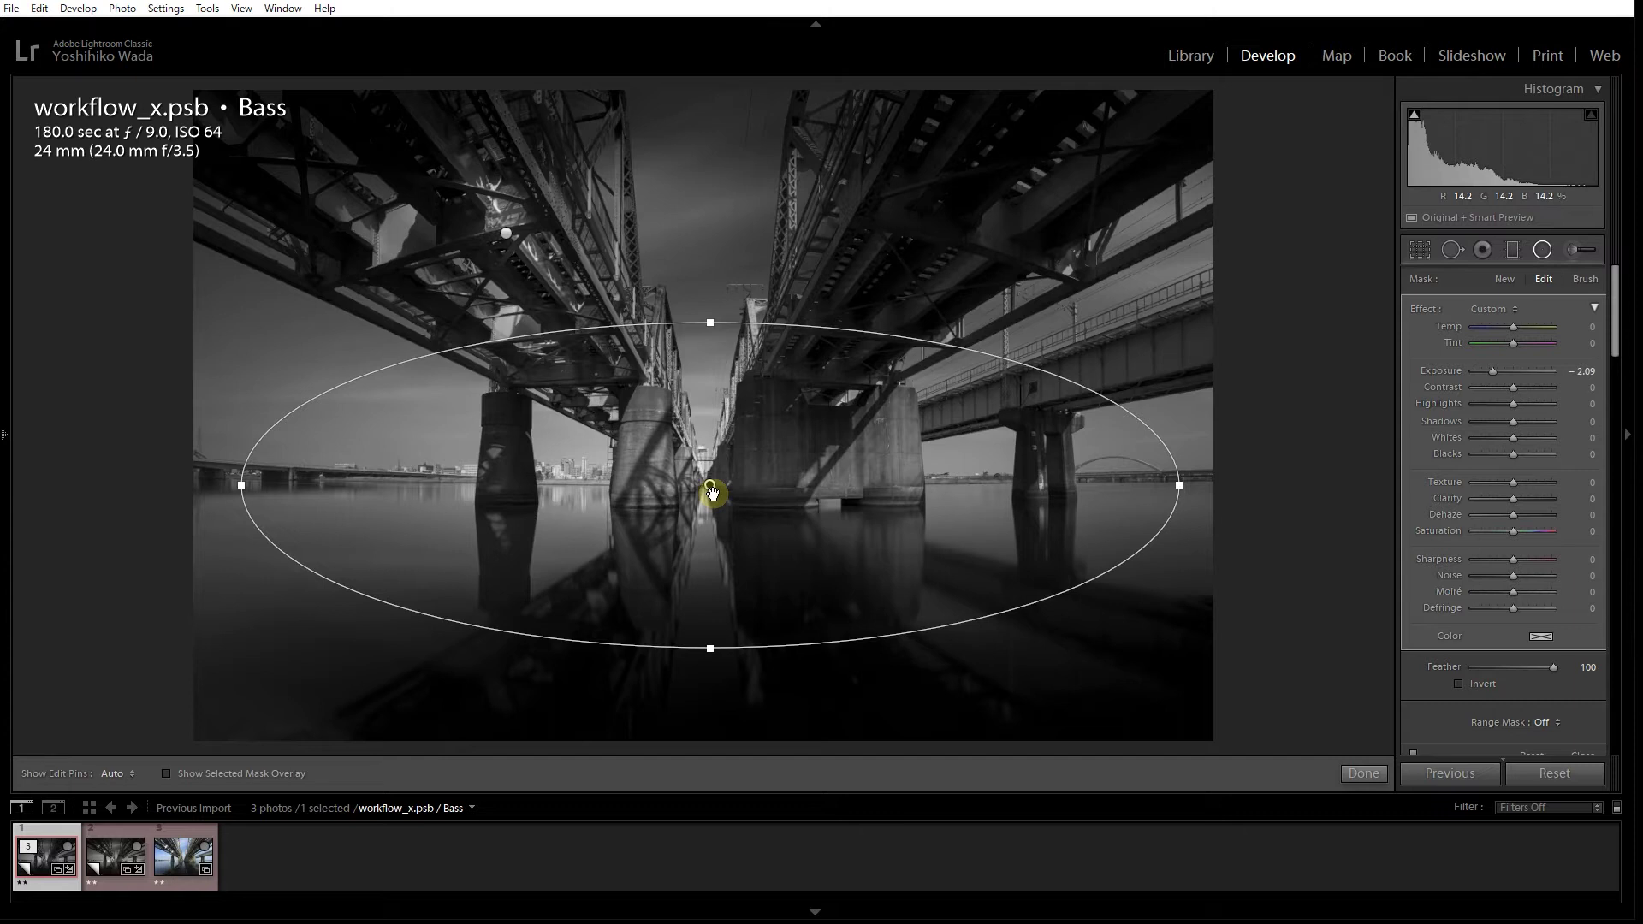
Delete the radial filter on the left bridge's girders and finish radial editing, keeping only the large central filter
left_click(508, 234)
key("Delete")
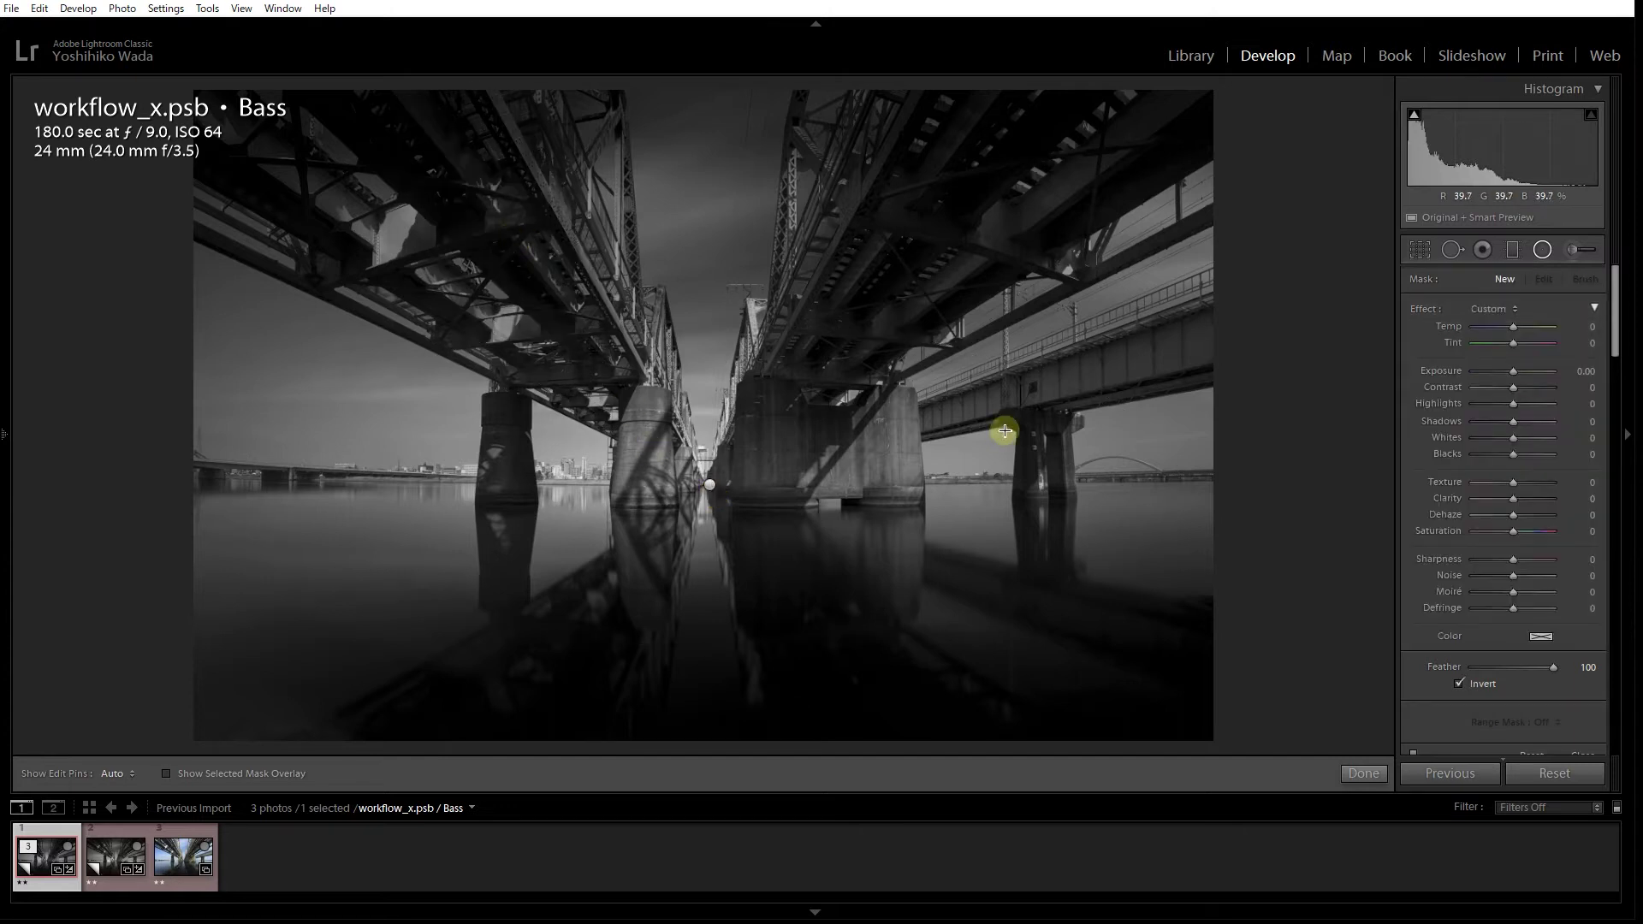
left_click(709, 485)
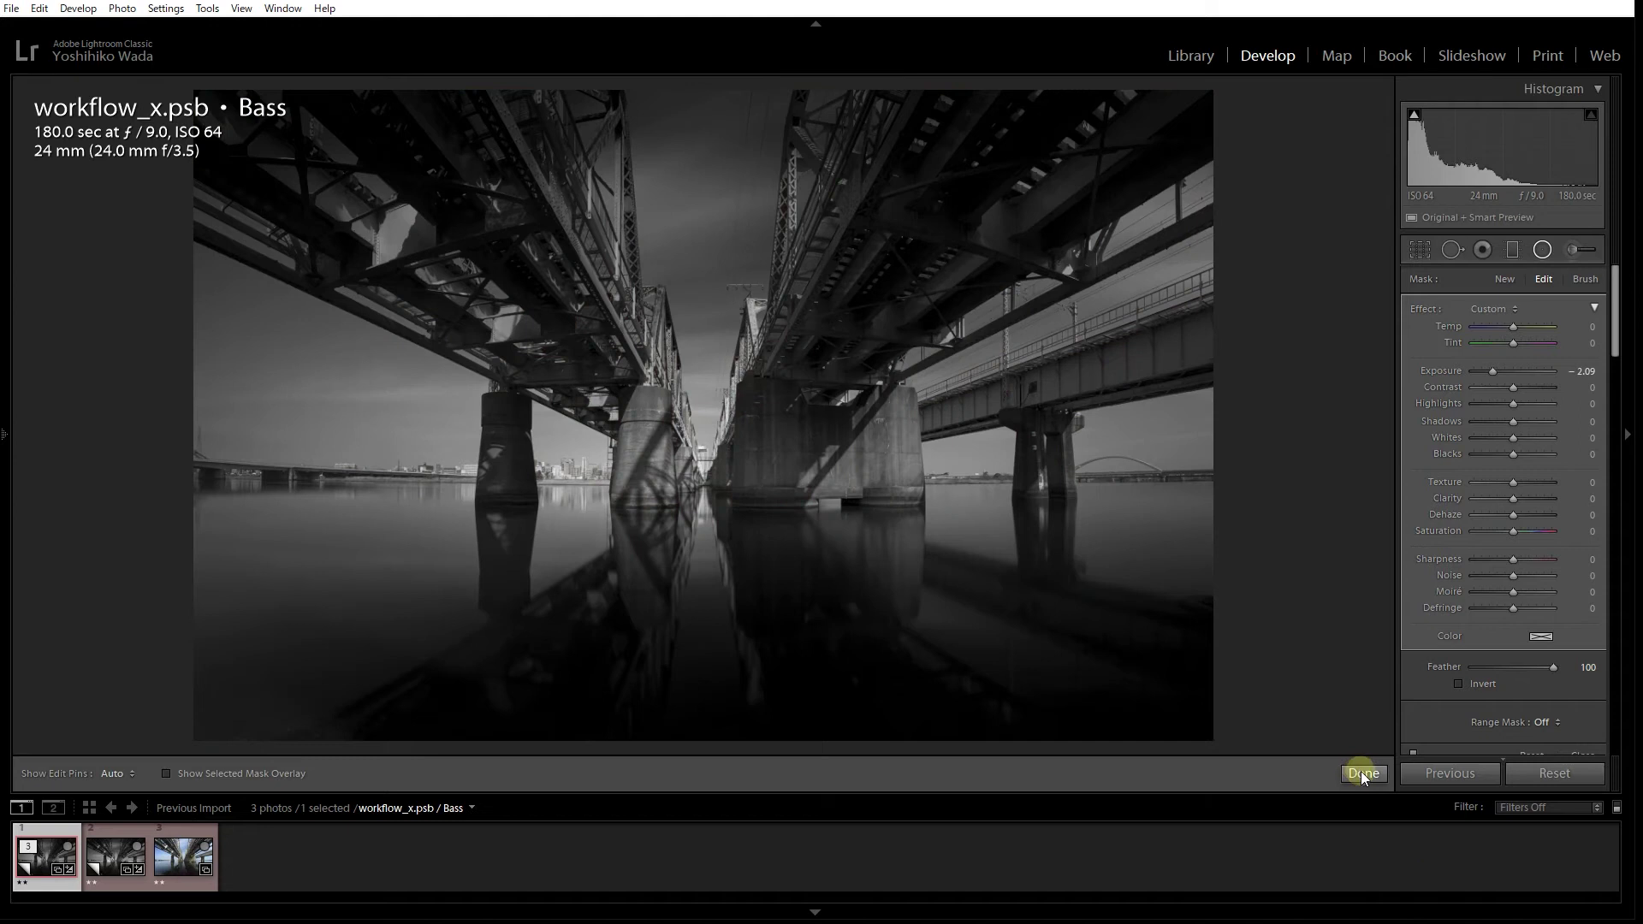
left_click(1363, 774)
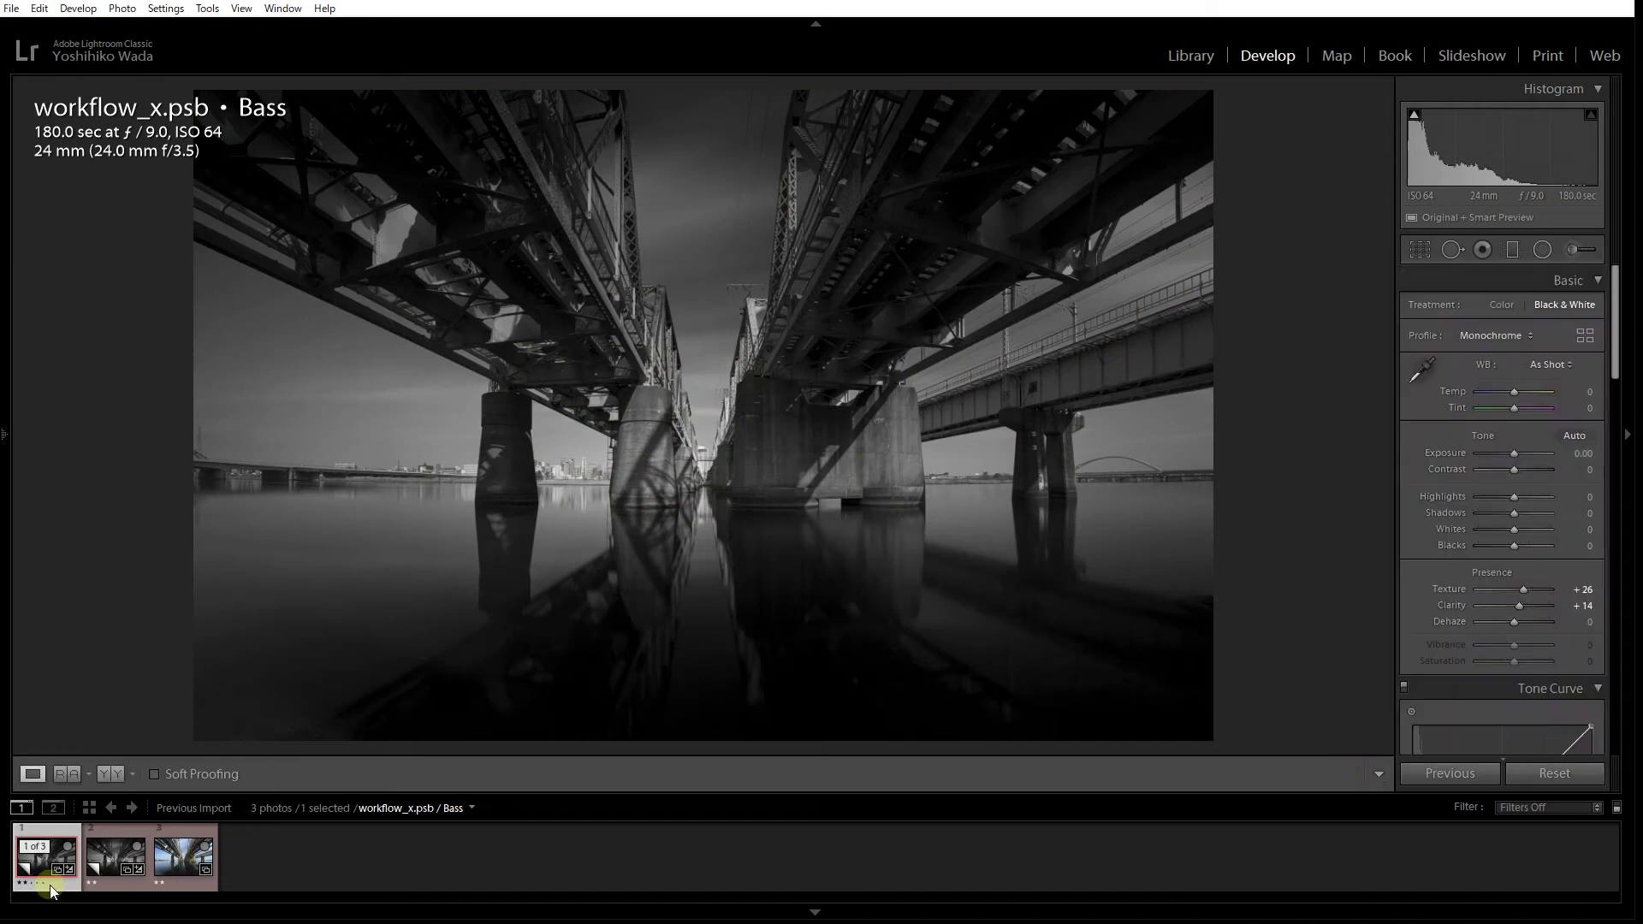
Compare the Bass version with Rough Vision, and create a virtual copy of Bass
left_click(113, 876)
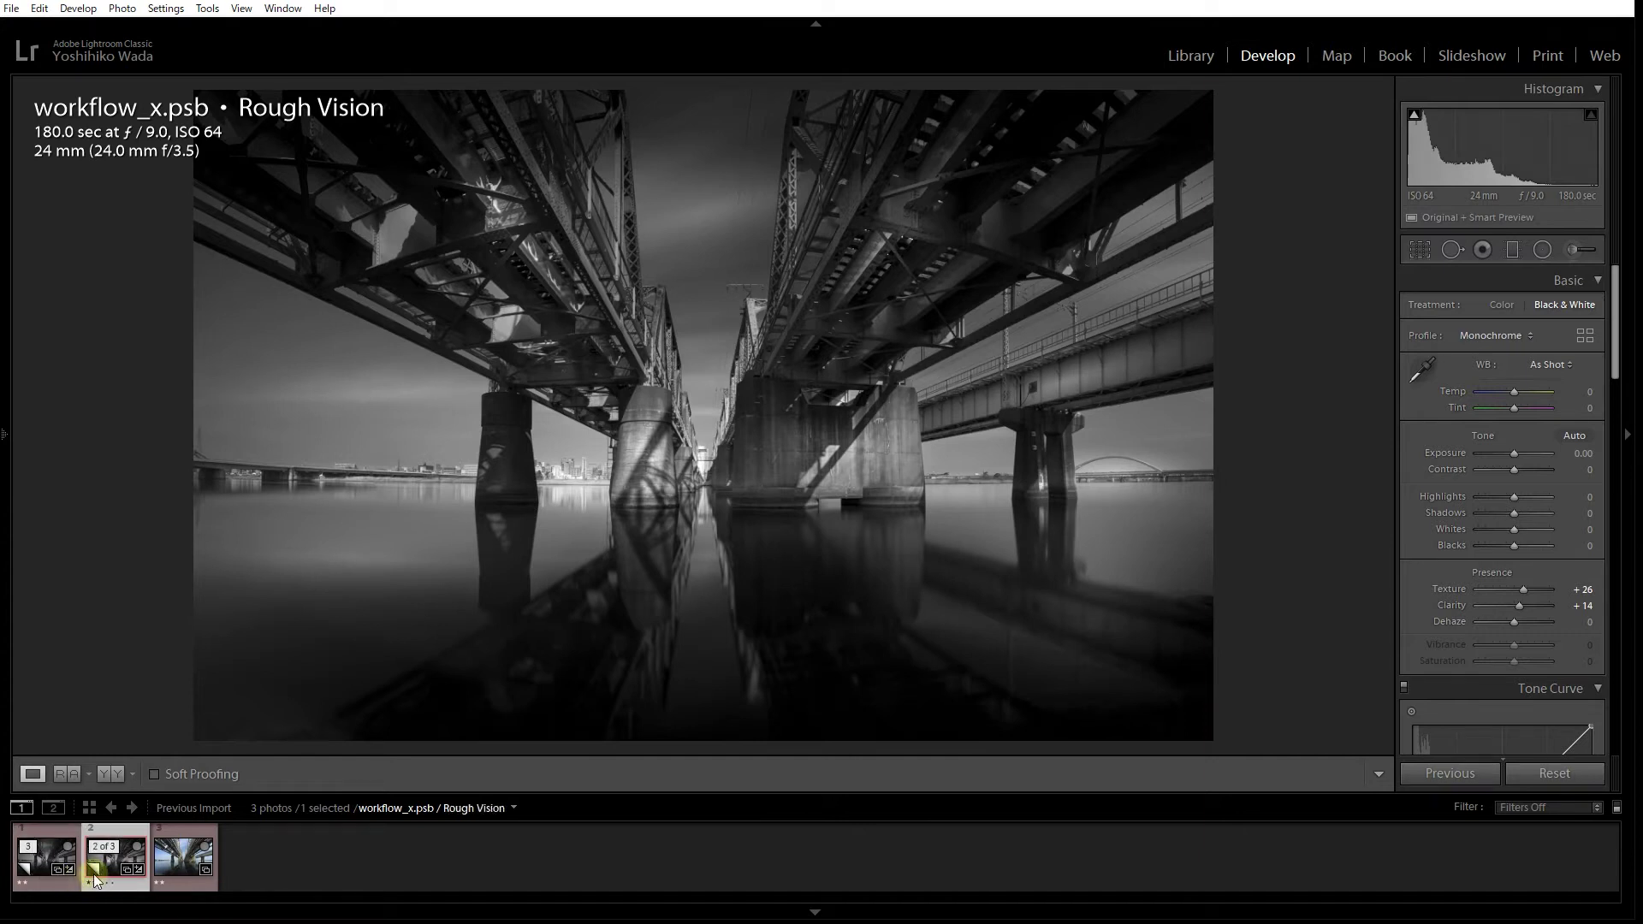
left_click(63, 882)
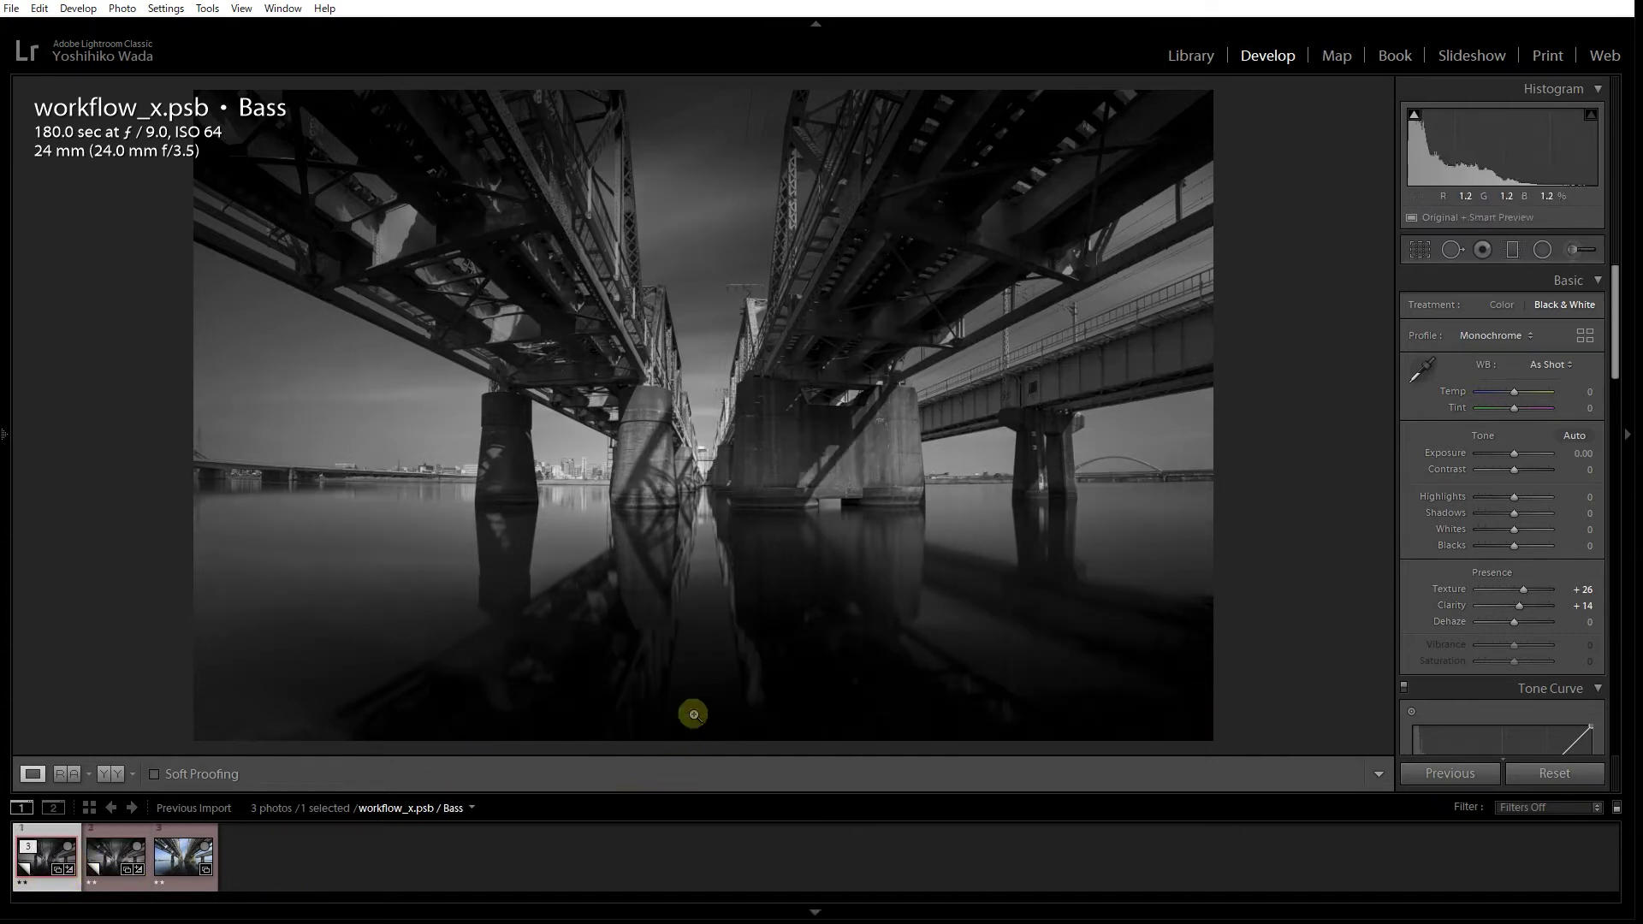
right_click(744, 403)
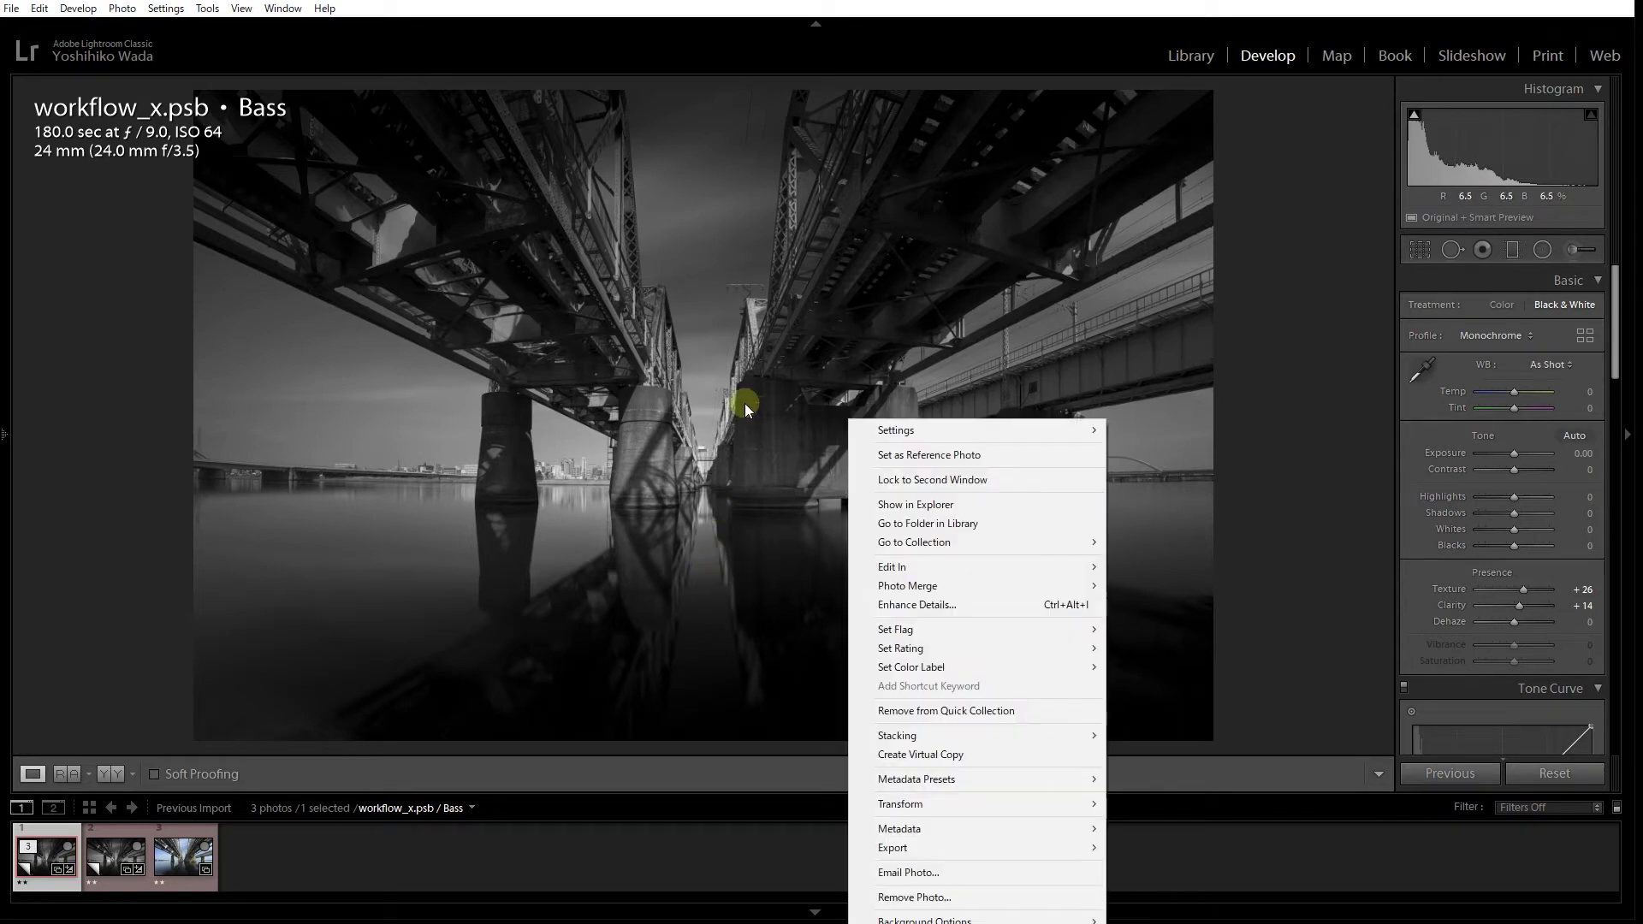
left_click(921, 760)
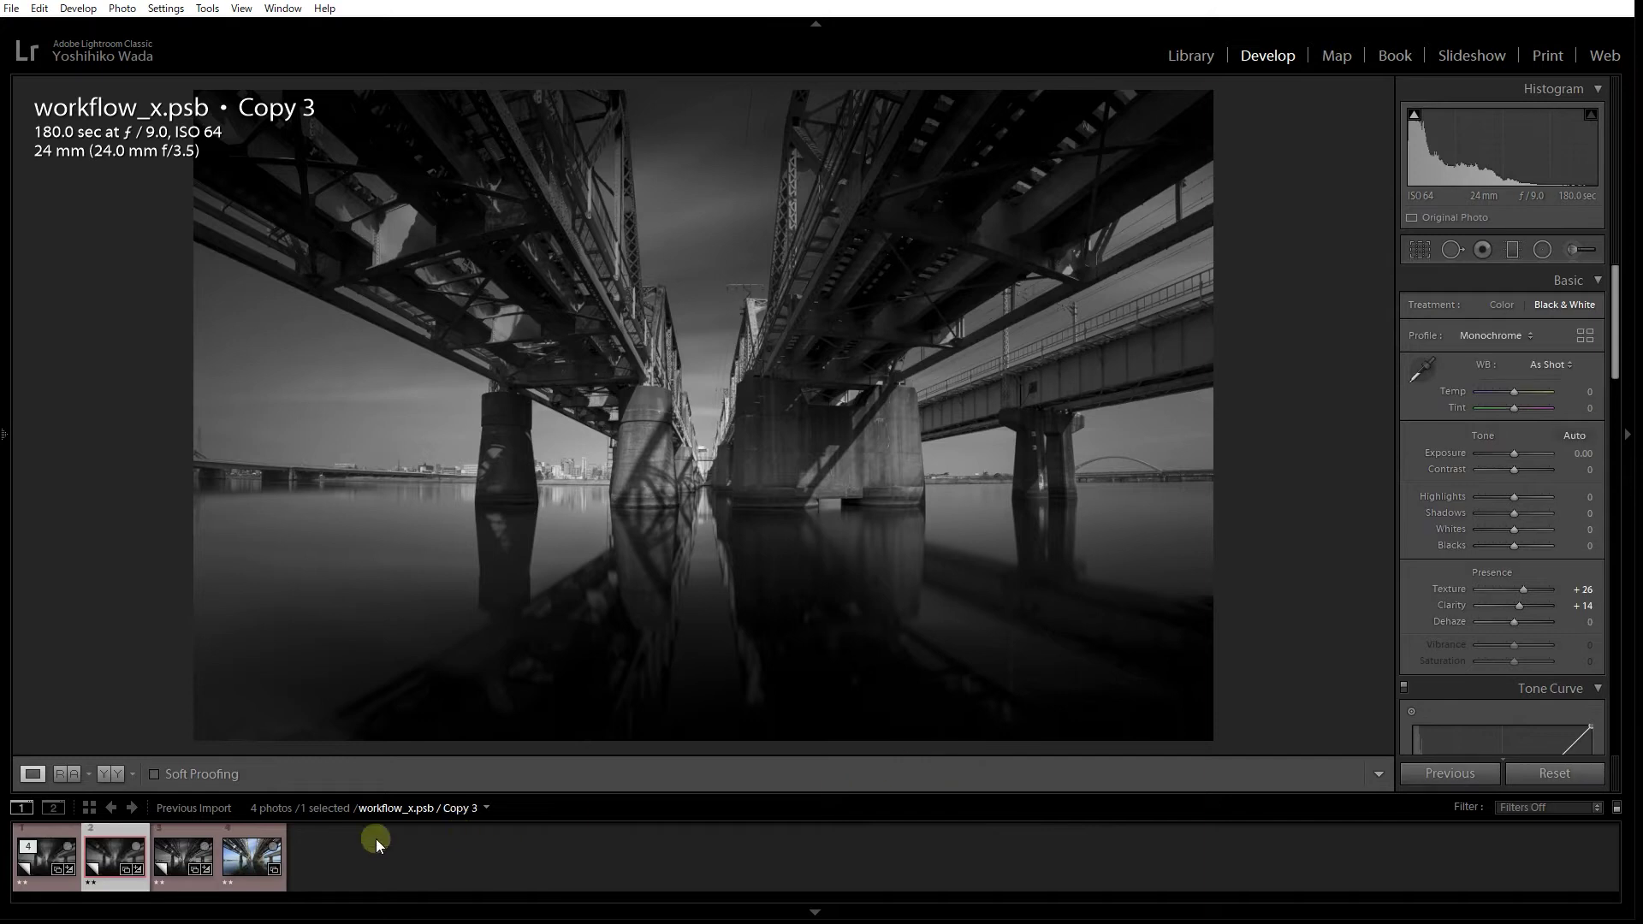
Rename the new virtual copy of the bridge photo as "Light"
left_click(1200, 60)
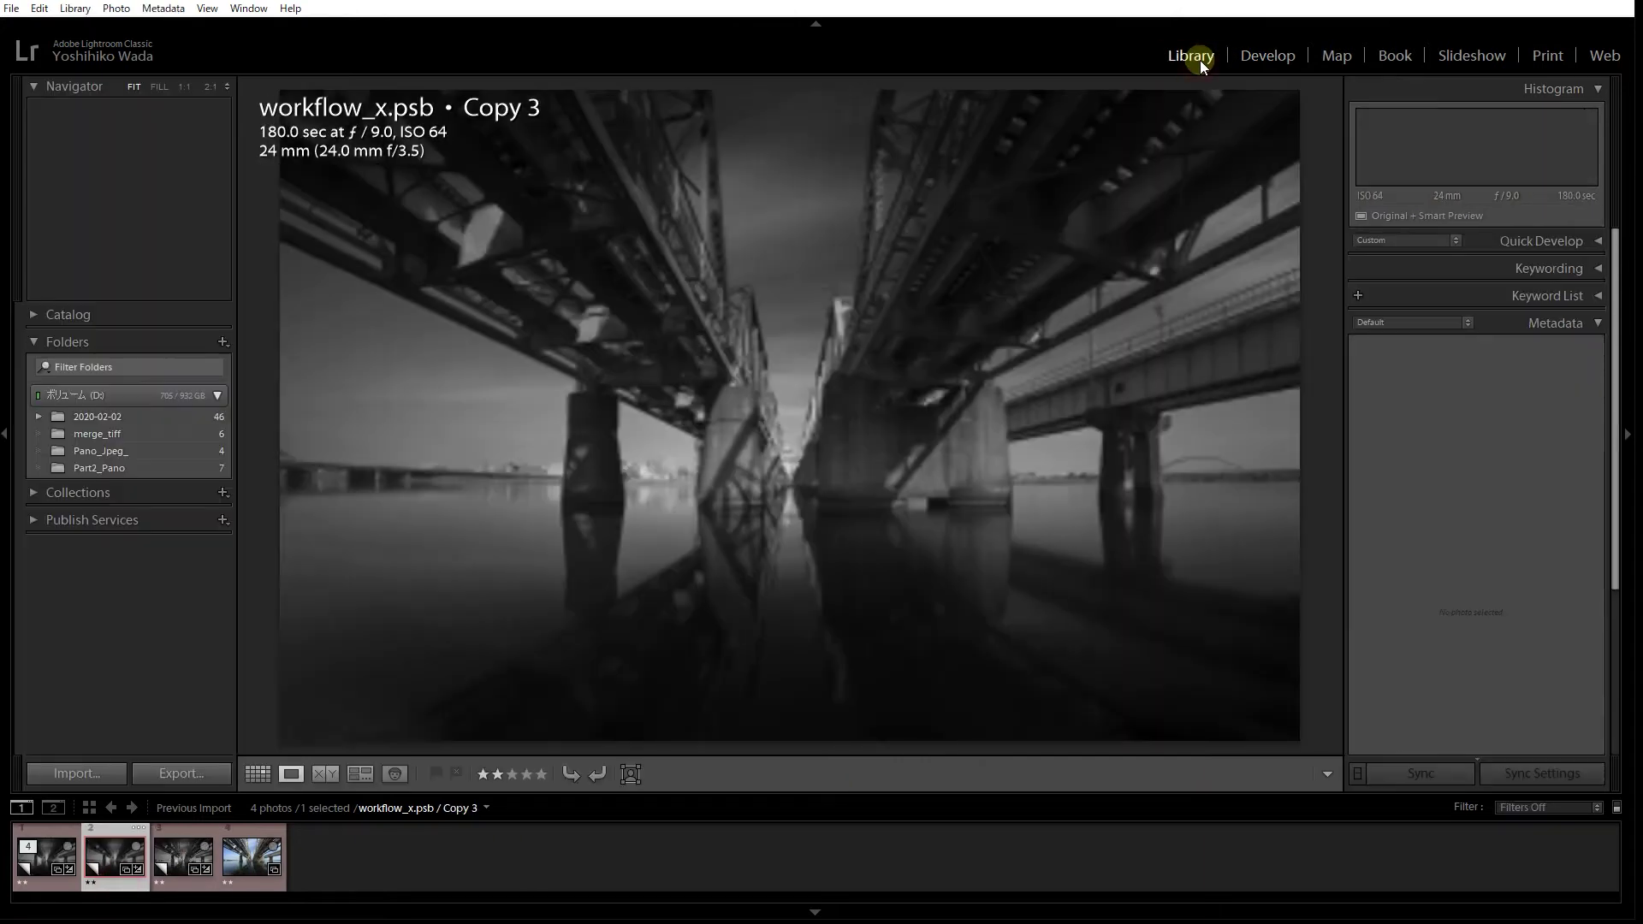
left_click(1512, 409)
type("Light")
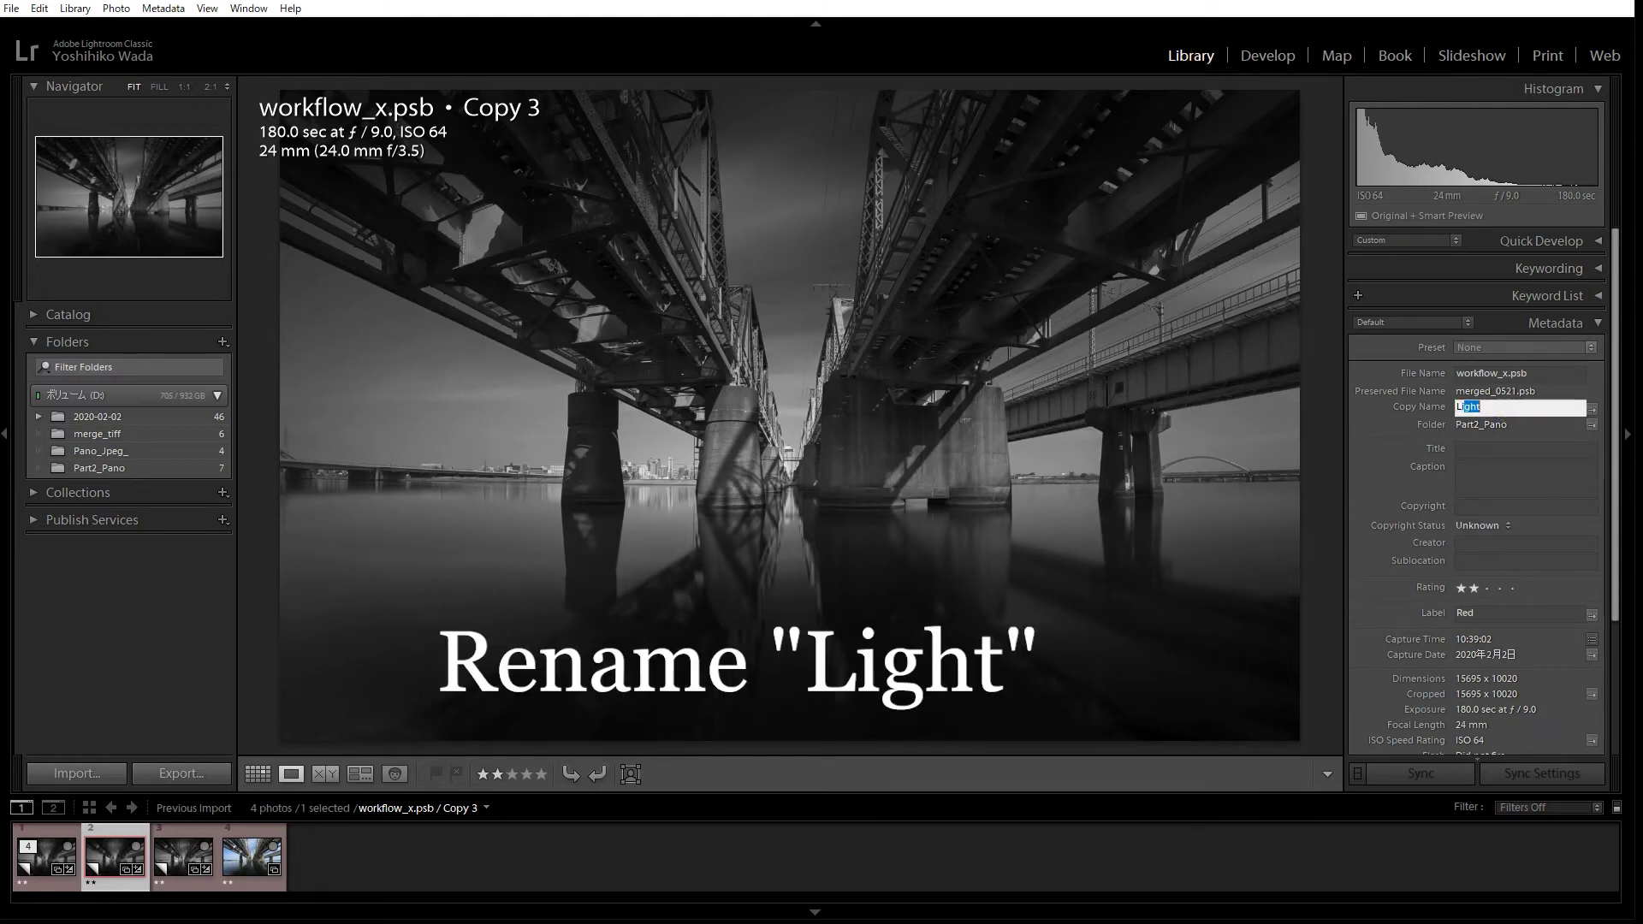
key("Return")
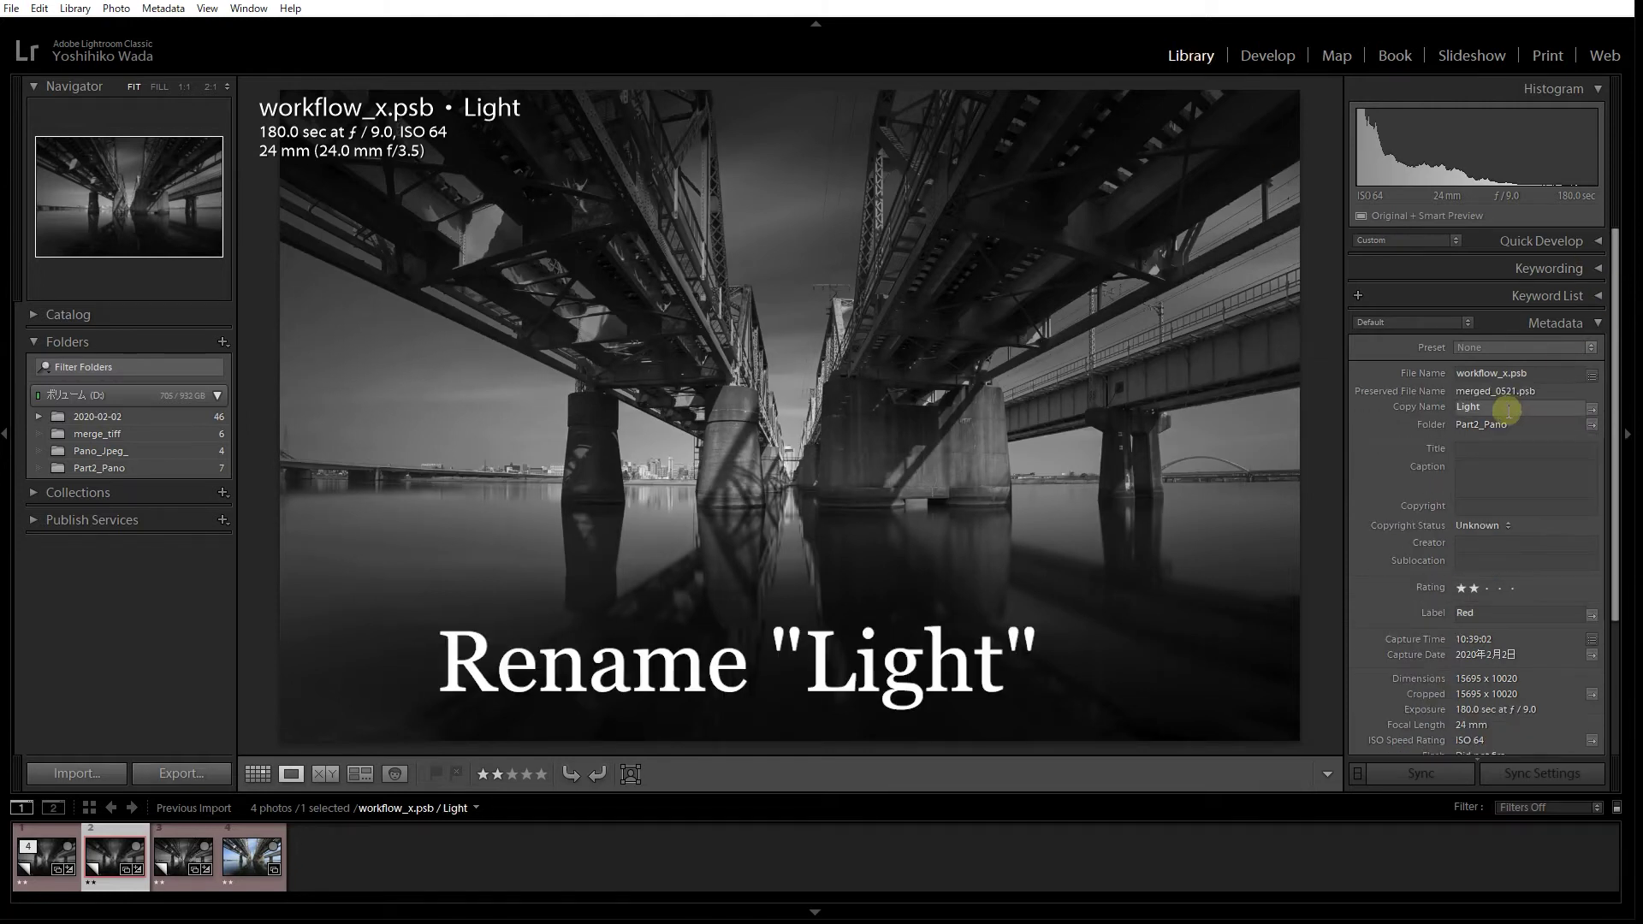
Brighten the Light copy's midtones with a tone curve point at about 47 / 74 %, and check shadow and highlight clipping
left_click(1271, 55)
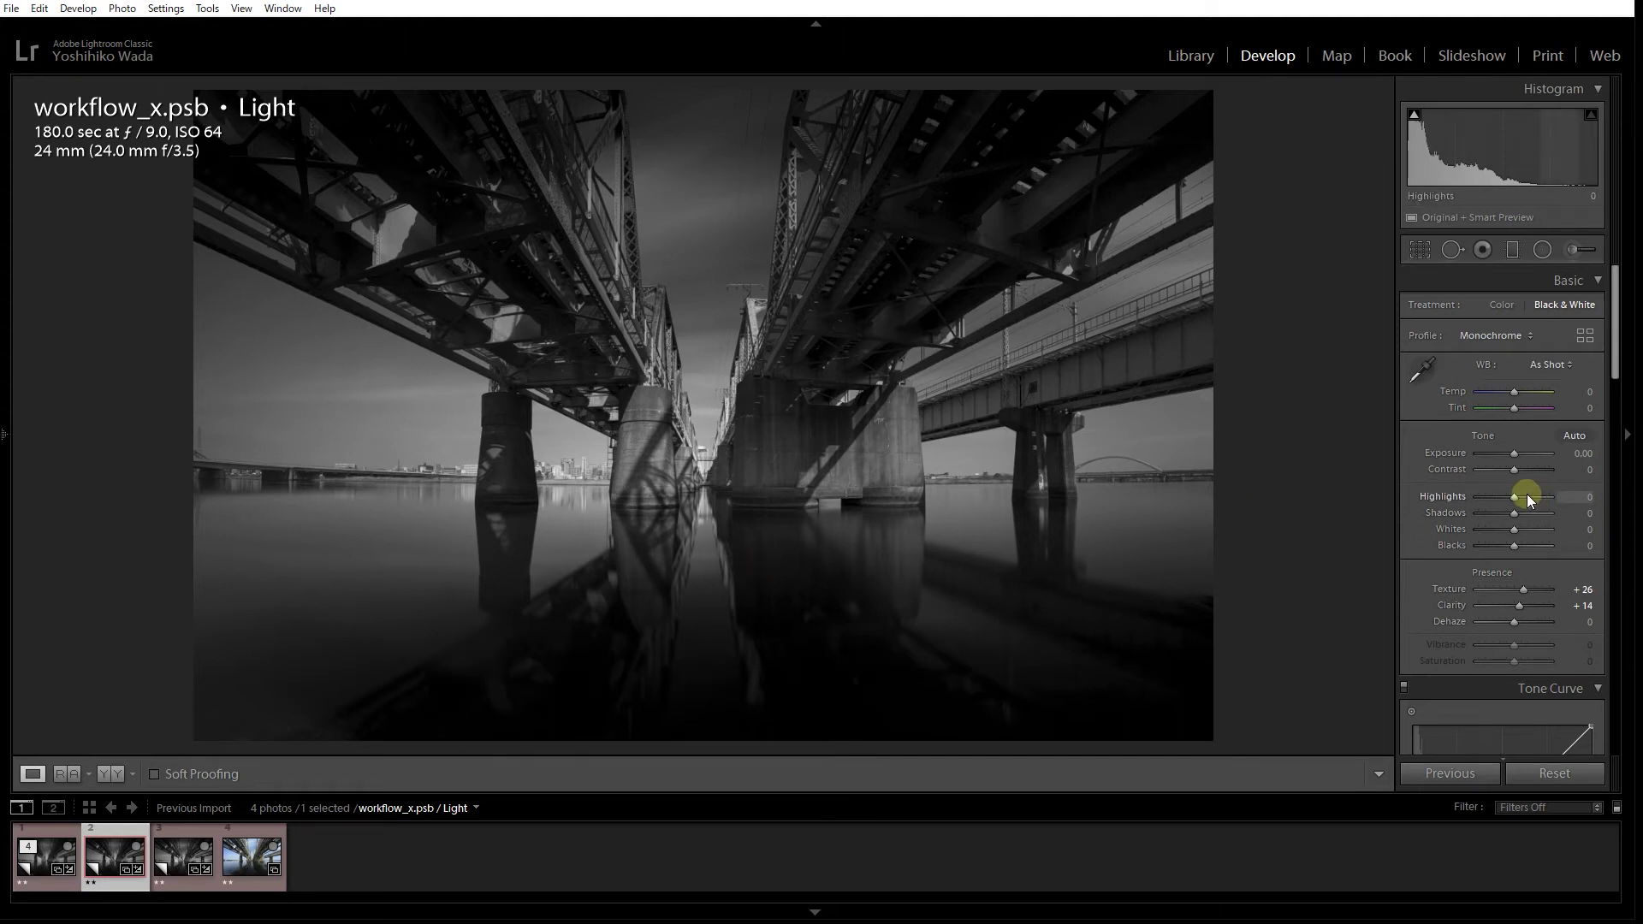
left_click_drag(1617, 363, 1593, 419)
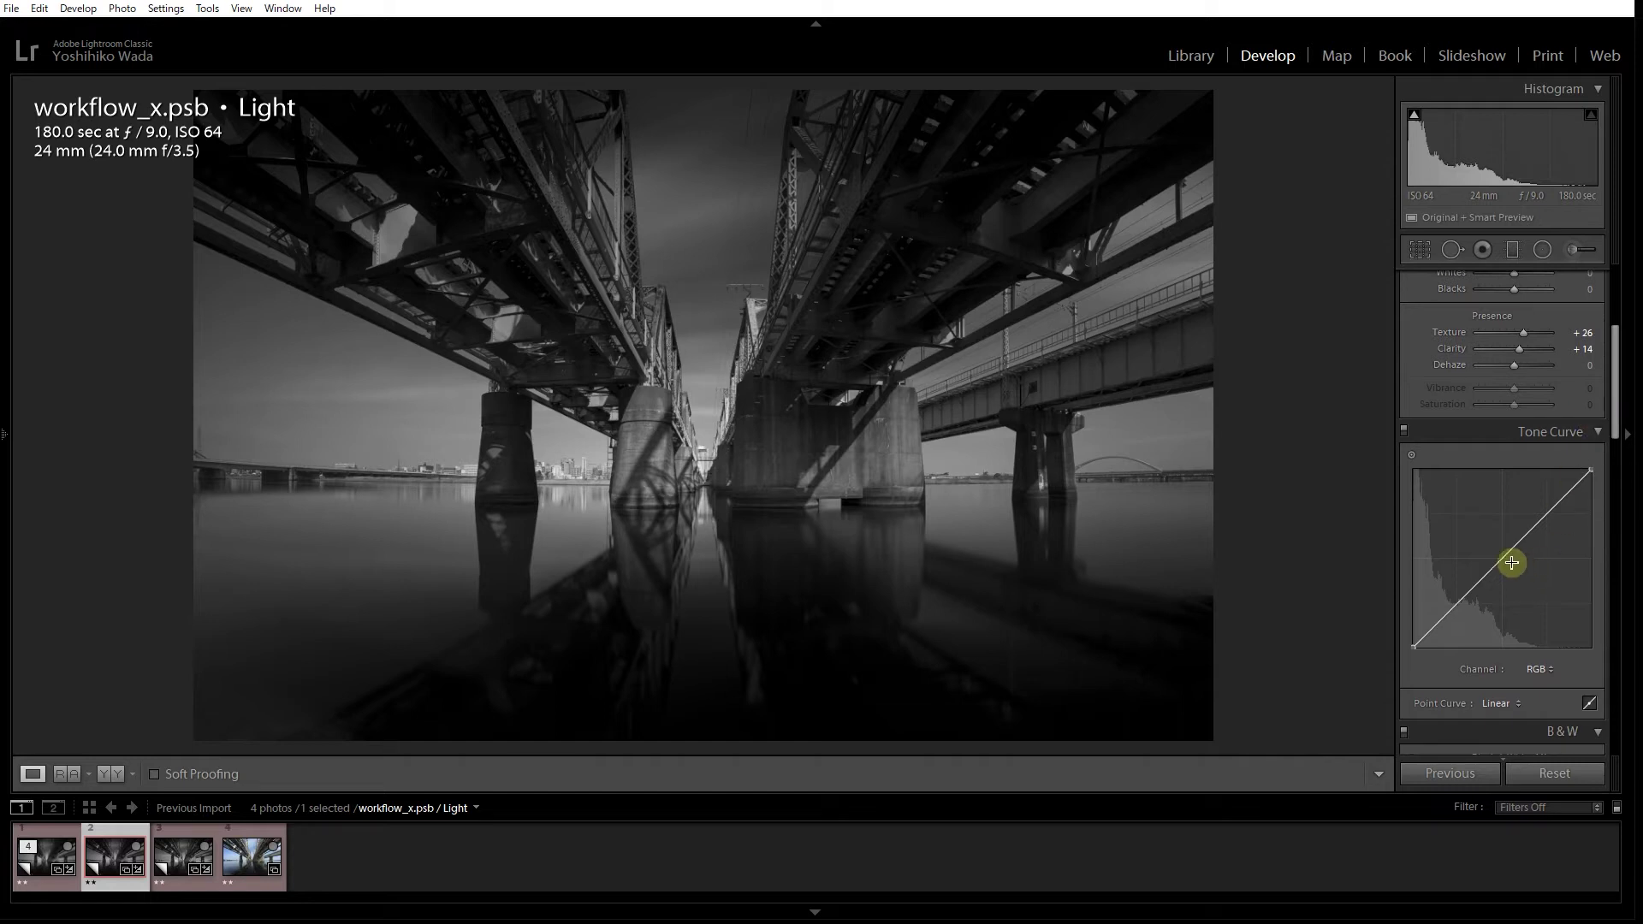
left_click_drag(1508, 558, 1502, 535)
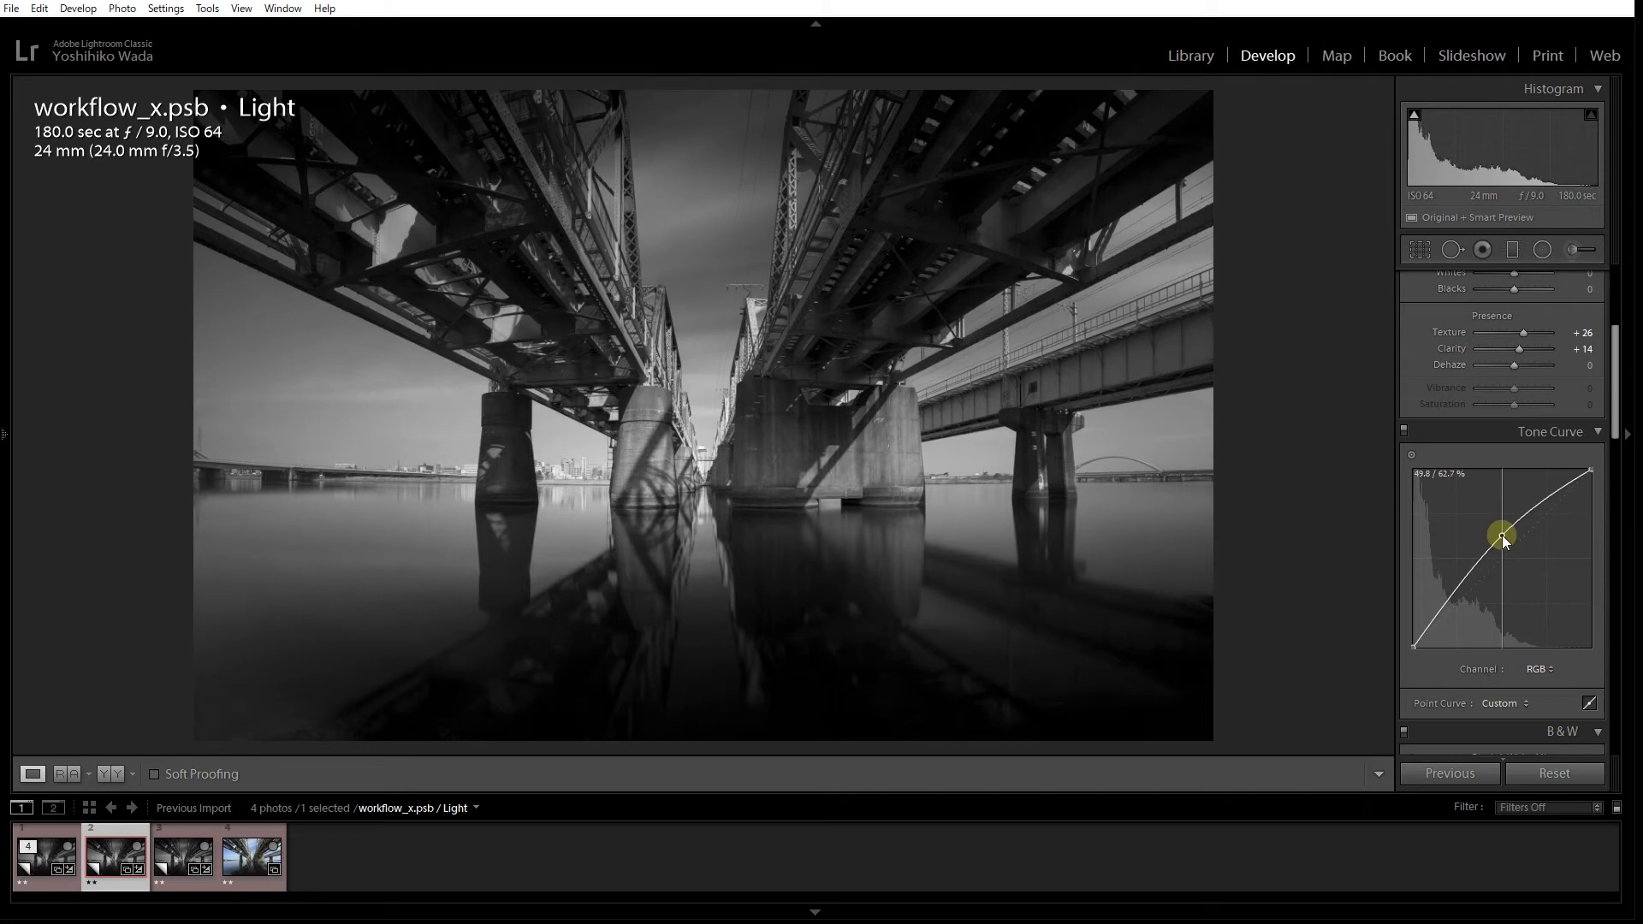
left_click_drag(1502, 532, 1498, 521)
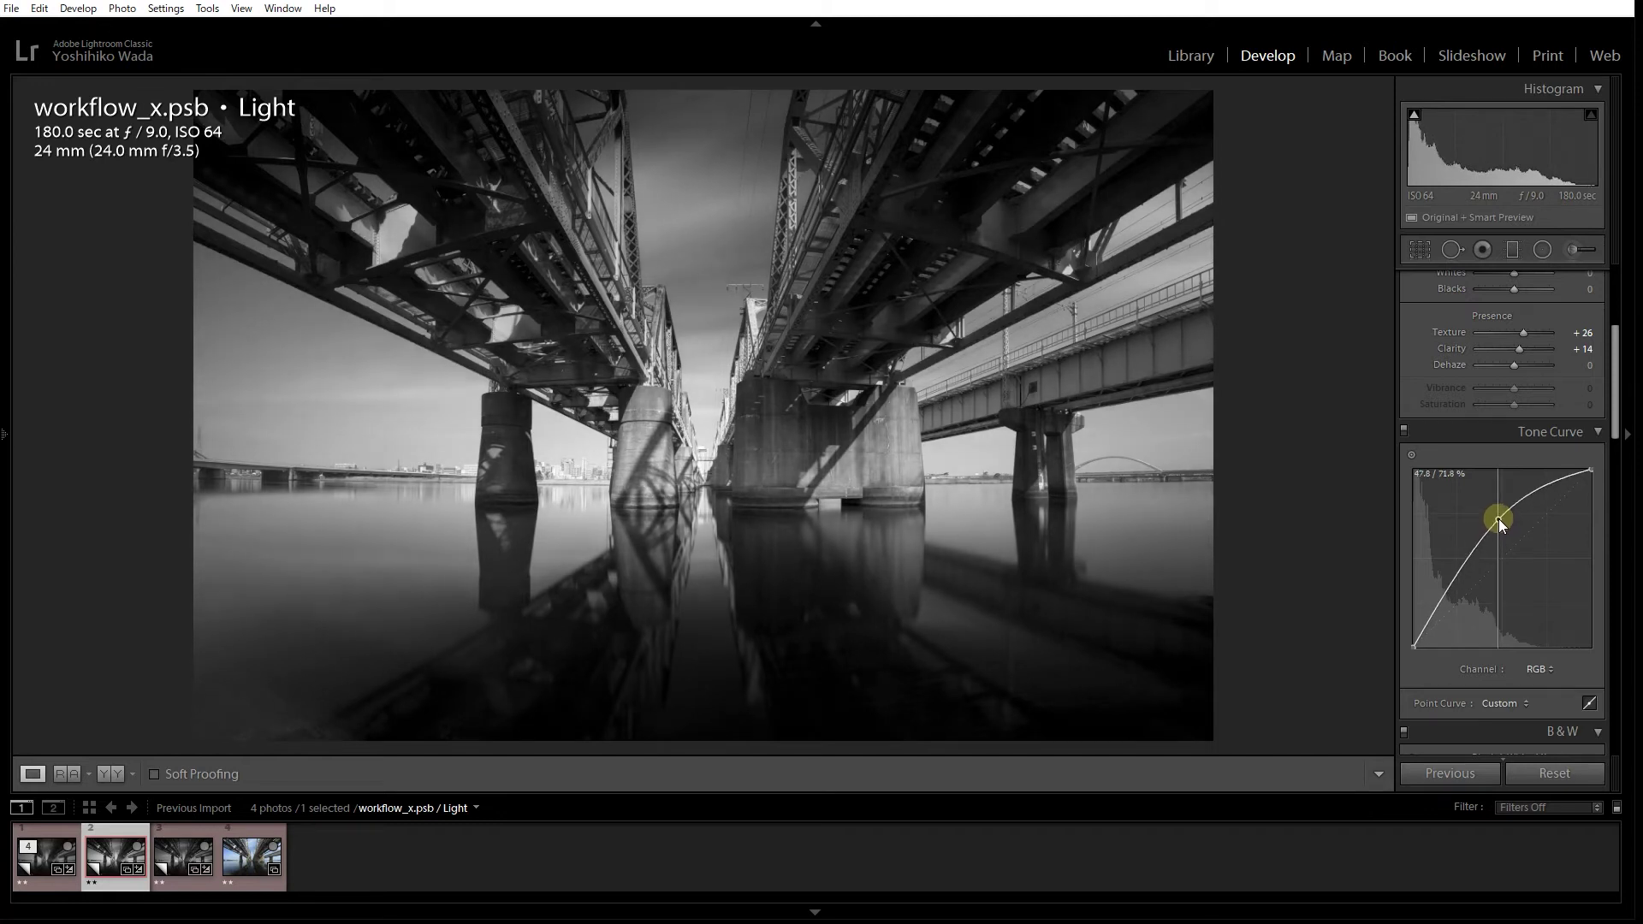
left_click_drag(1499, 521, 1497, 515)
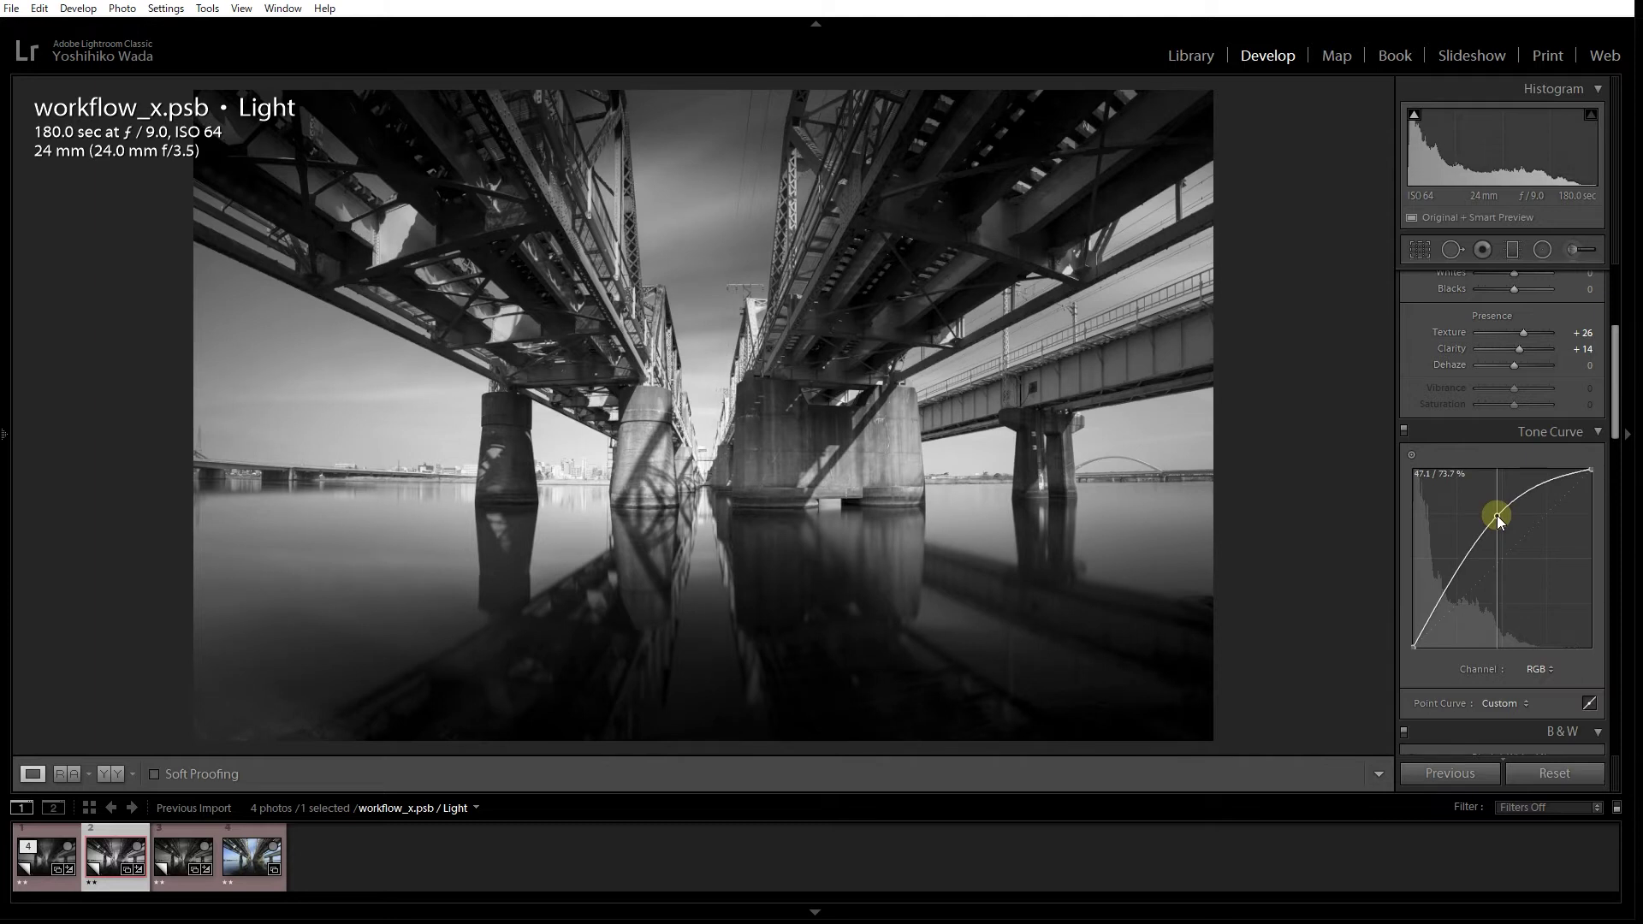
left_click_drag(1497, 516, 1499, 514)
left_click(1414, 116)
left_click(1414, 116)
left_click(1414, 115)
left_click(1414, 115)
left_click(1593, 119)
Try raising the exposure up to +2.00 with the highlight clipping warning on, and set it back to 0.00
scroll(1545, 366, "up", 3)
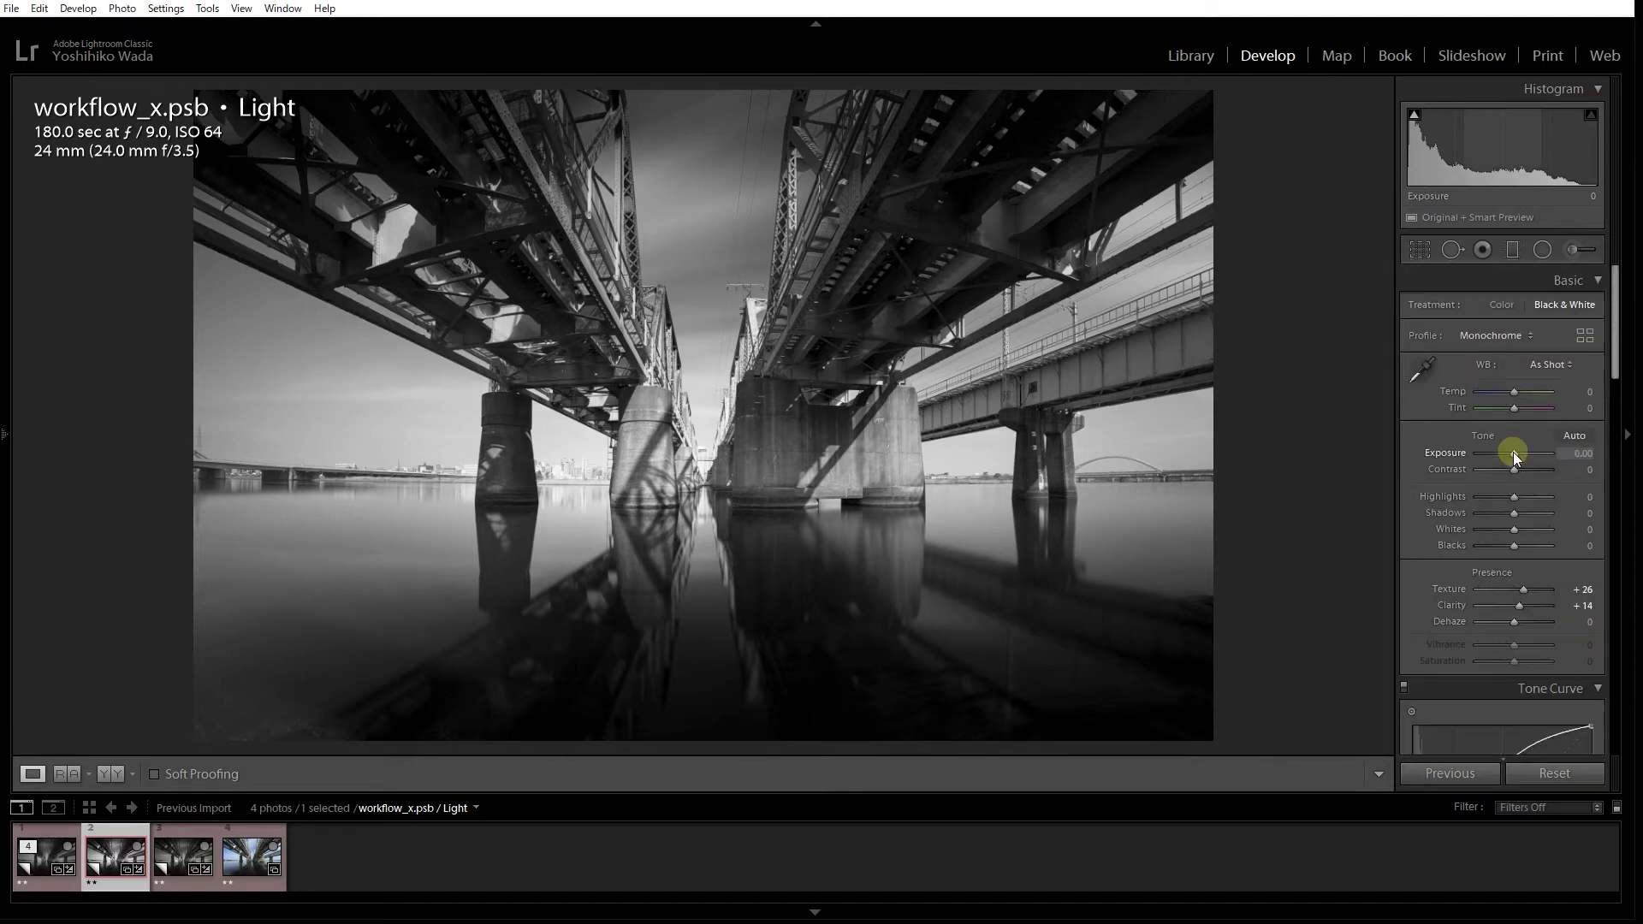
left_click(1513, 454)
left_click_drag(1514, 453, 1516, 453)
left_click(1591, 116)
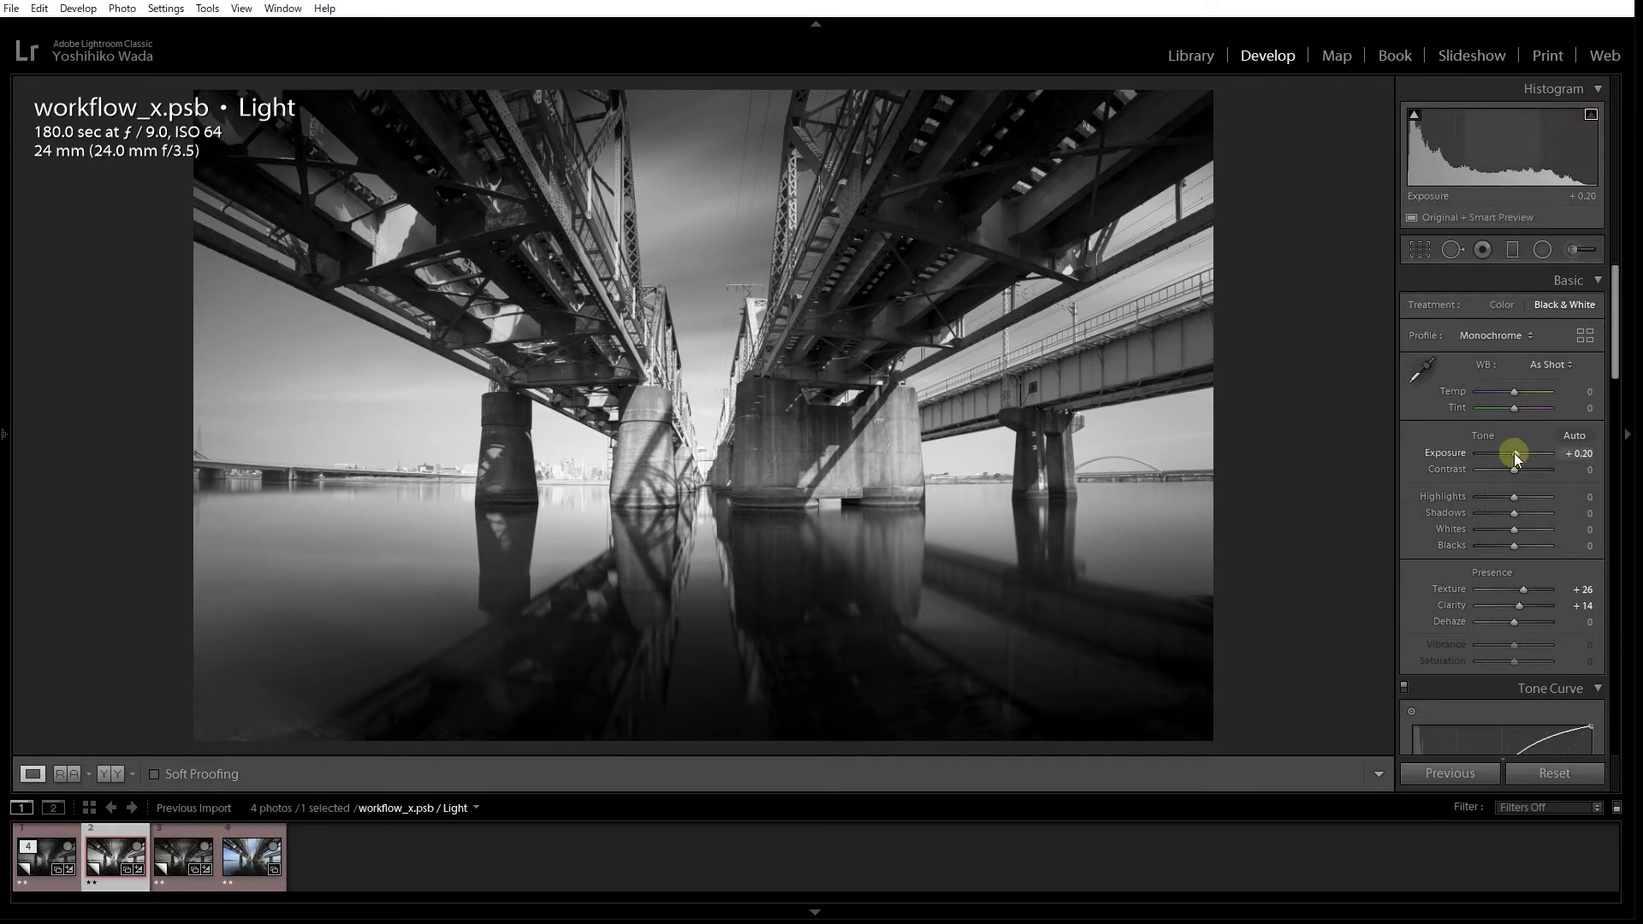
left_click_drag(1515, 454, 1517, 457)
scroll(1515, 453, "up", 16)
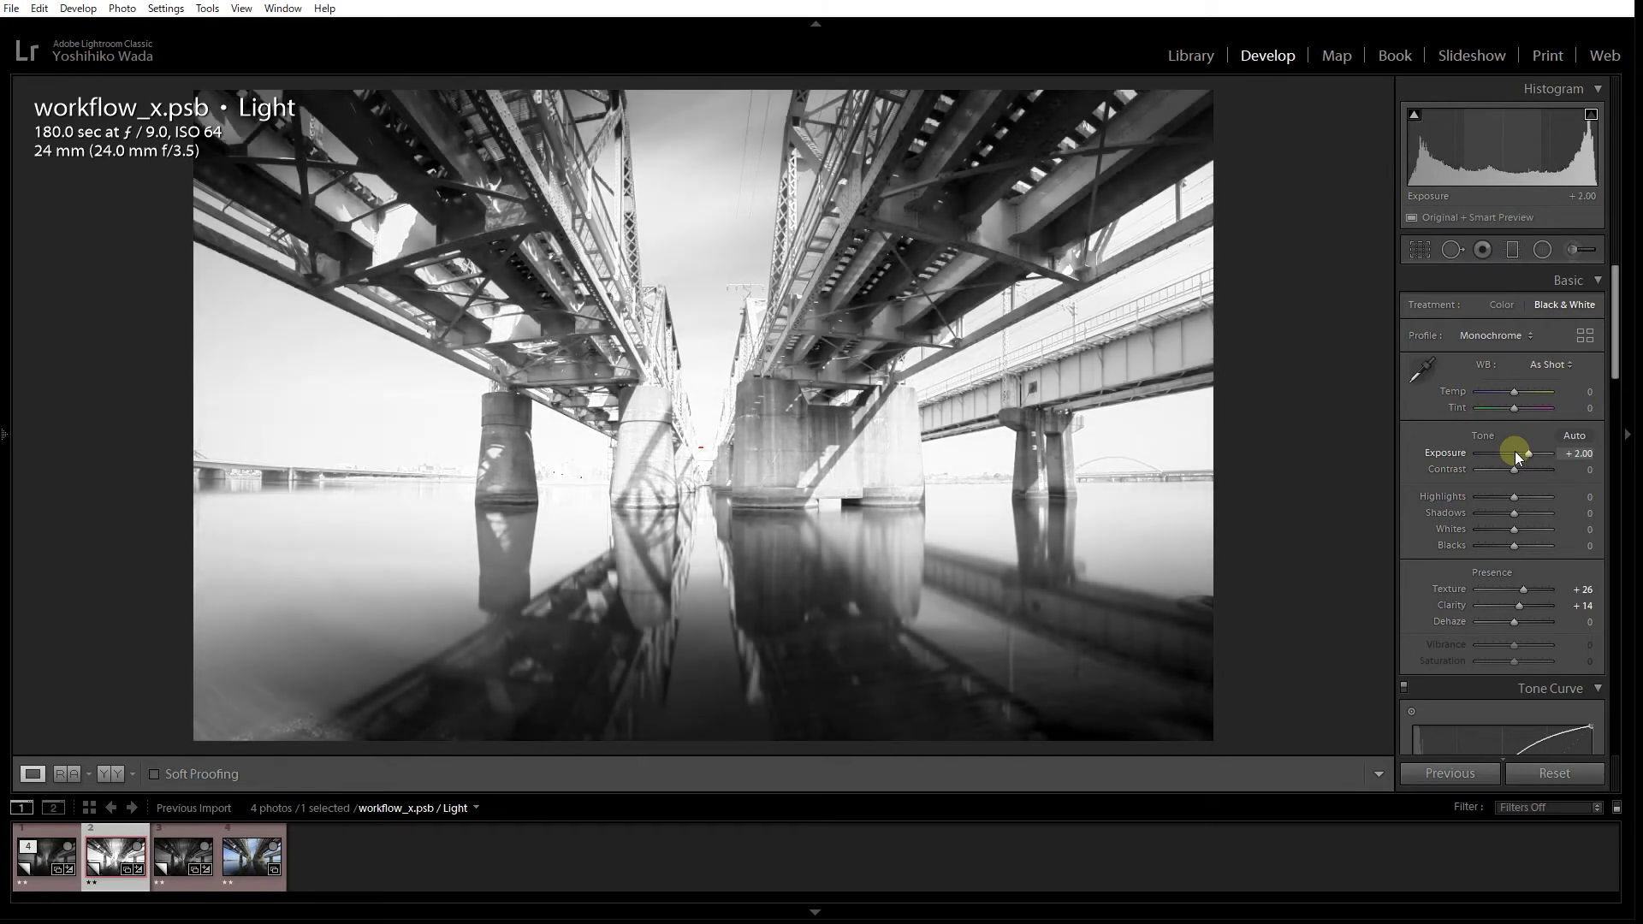
scroll(1516, 457, "down", 10)
scroll(1516, 456, "down", 8)
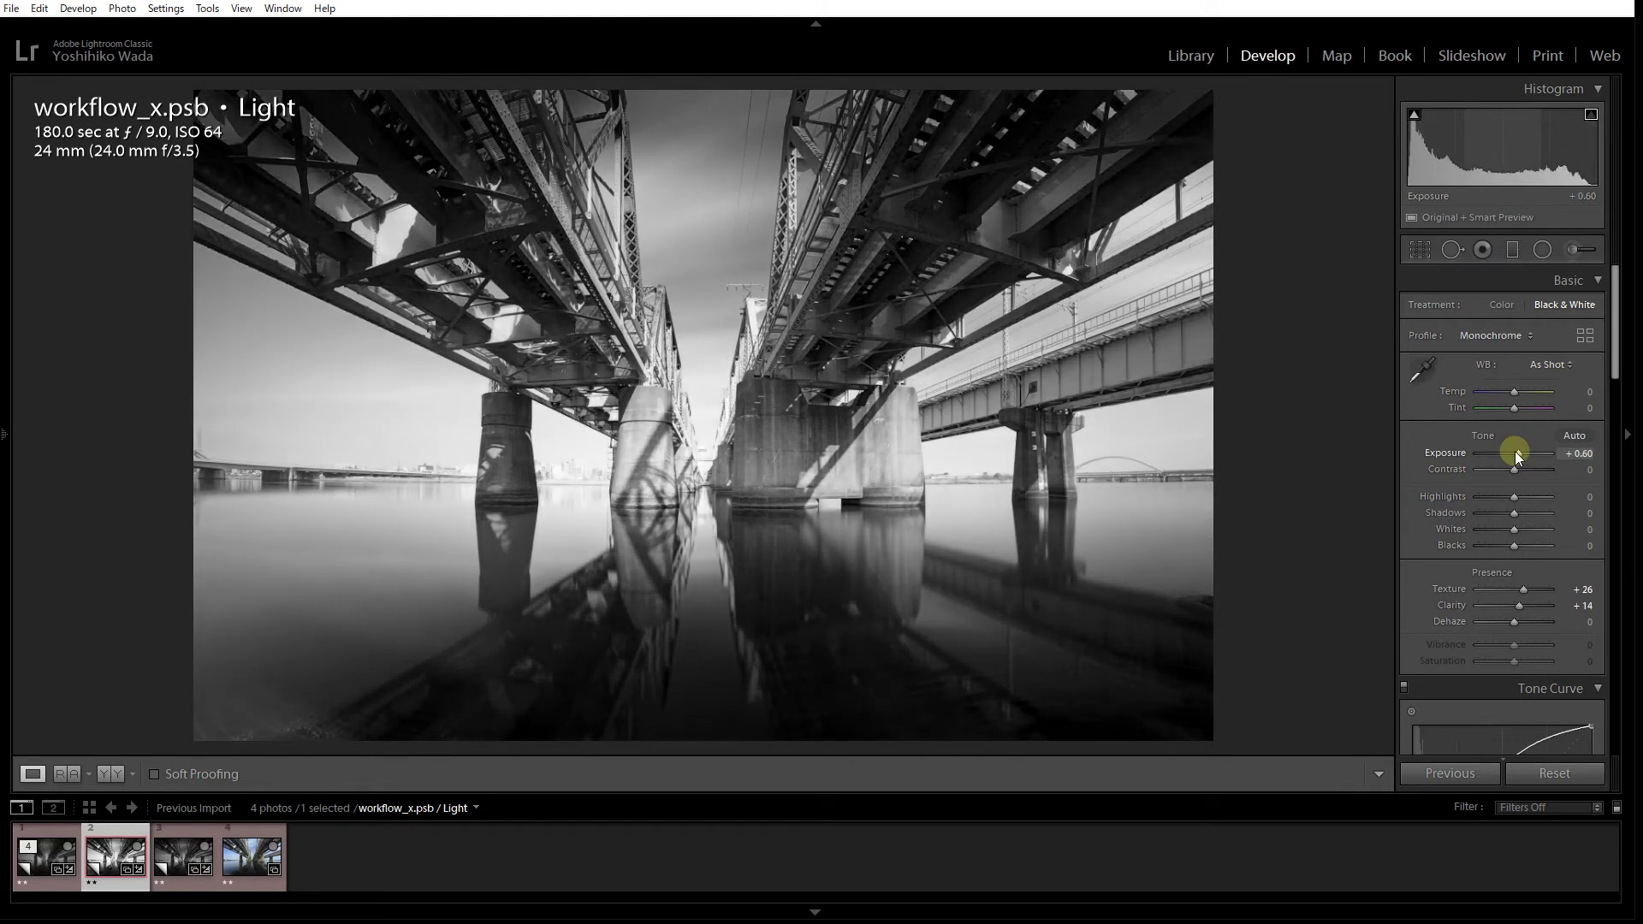
scroll(1515, 454, "down", 1)
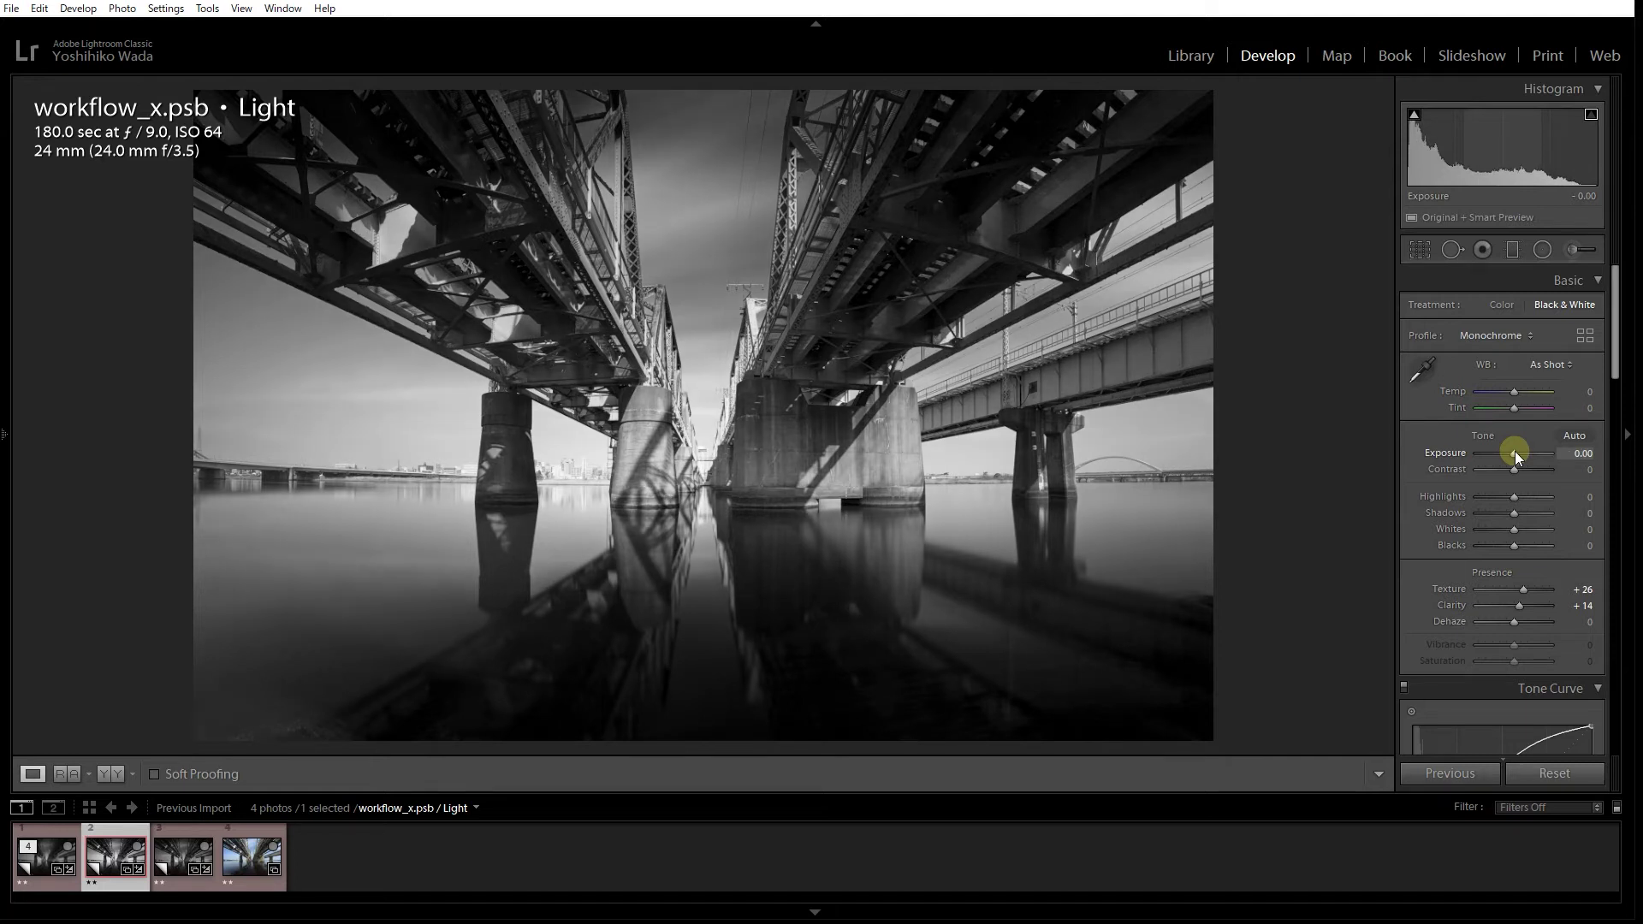
Raise the Highlights of the Light copy to +15
left_click_drag(1615, 366, 1605, 465)
scroll(1606, 465, "down", 1)
left_click(1615, 463)
left_click_drag(1616, 462, 1614, 366)
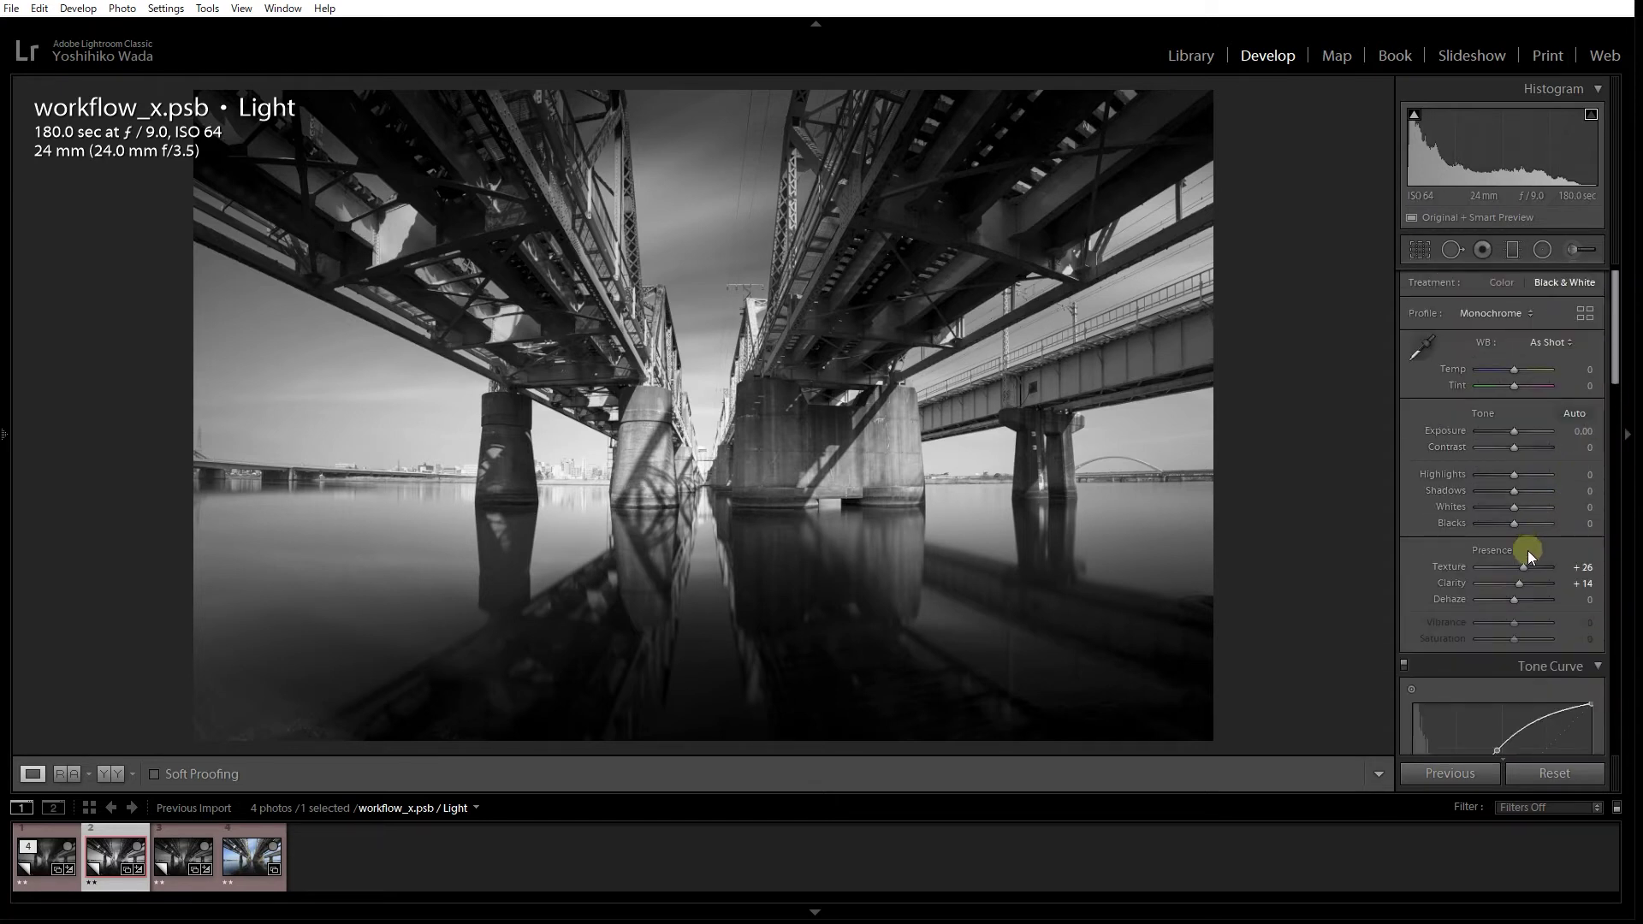
left_click(1513, 475)
left_click_drag(1512, 473, 1516, 473)
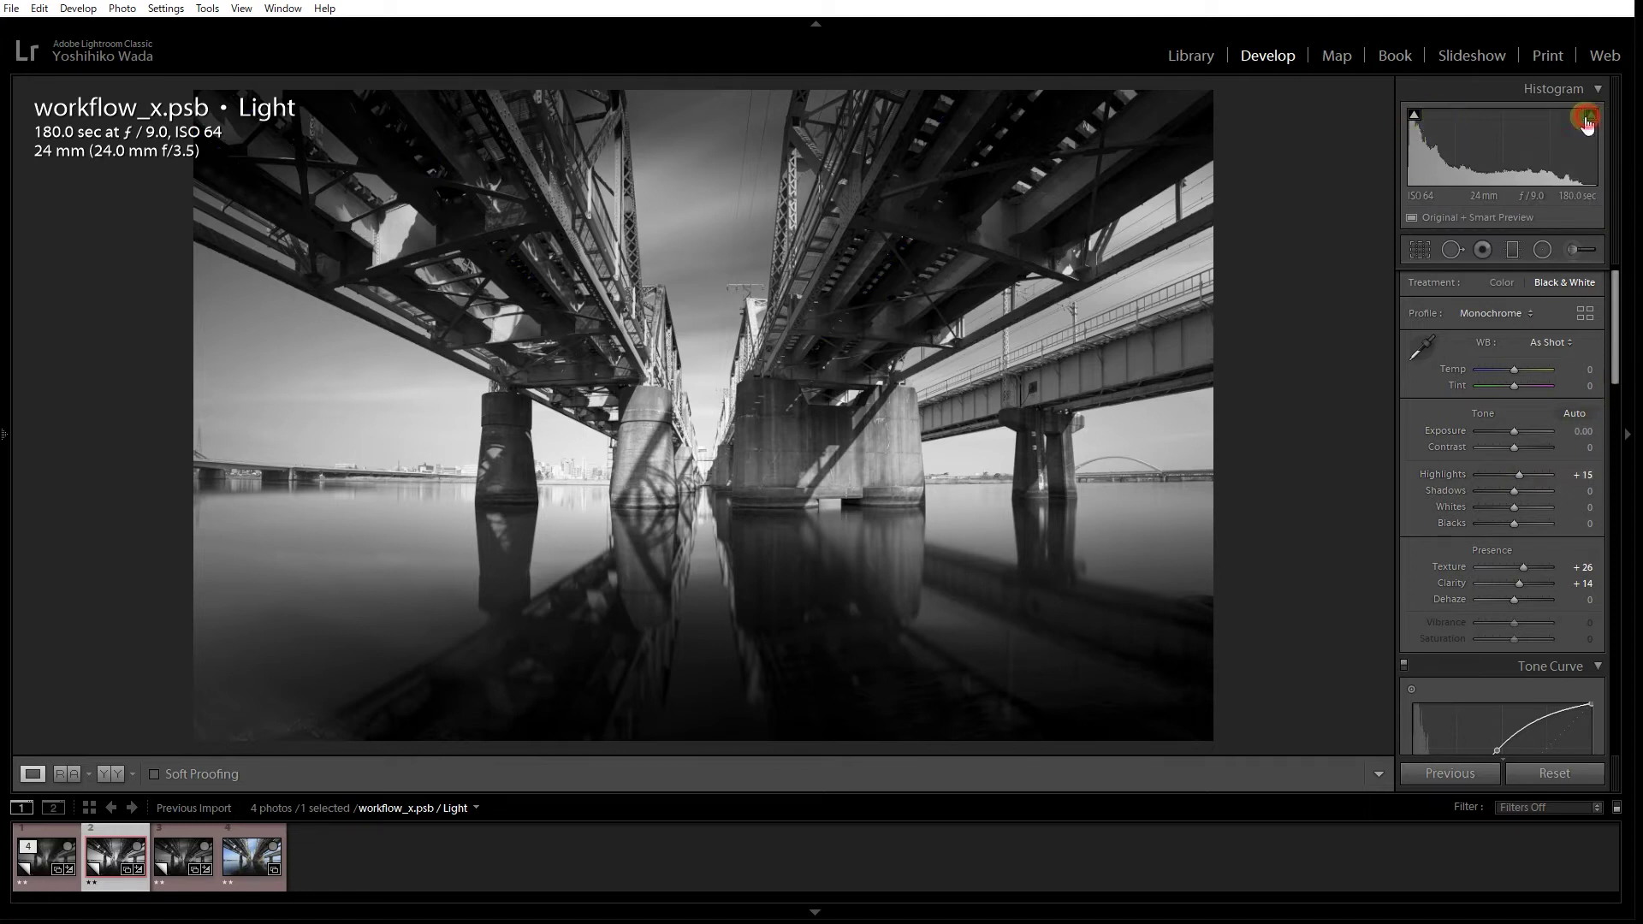
Inspect the clipped shadows in the left bridge's girders close up, and raise the Shadows to +25
left_click(1414, 114)
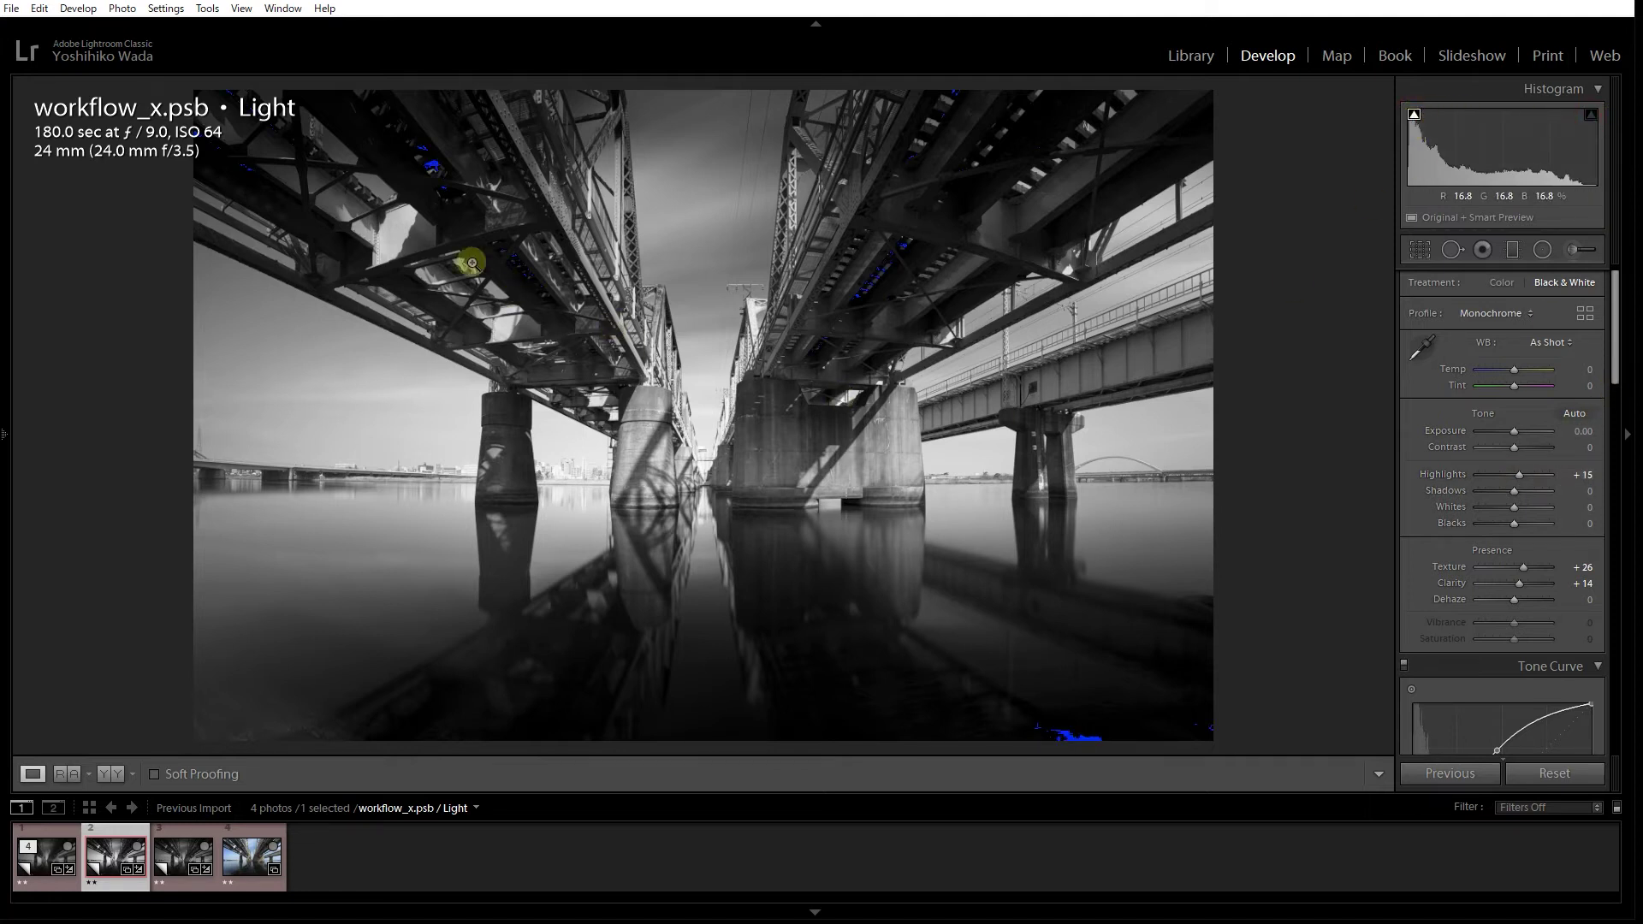
left_click(414, 171)
left_click_drag(543, 205, 542, 302)
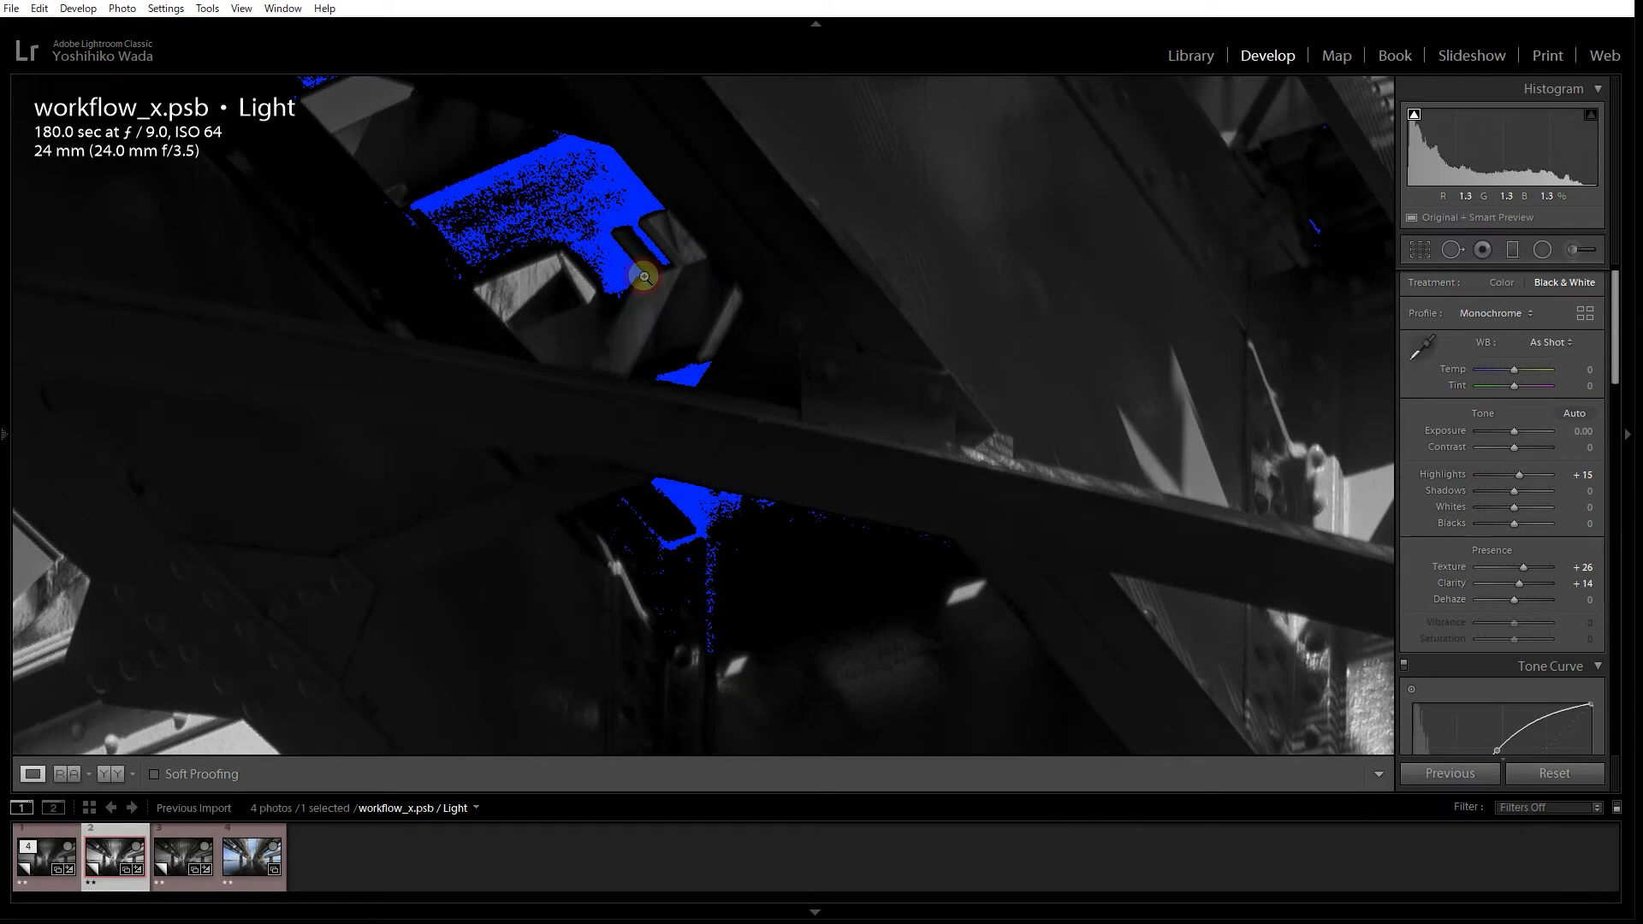
left_click(633, 266)
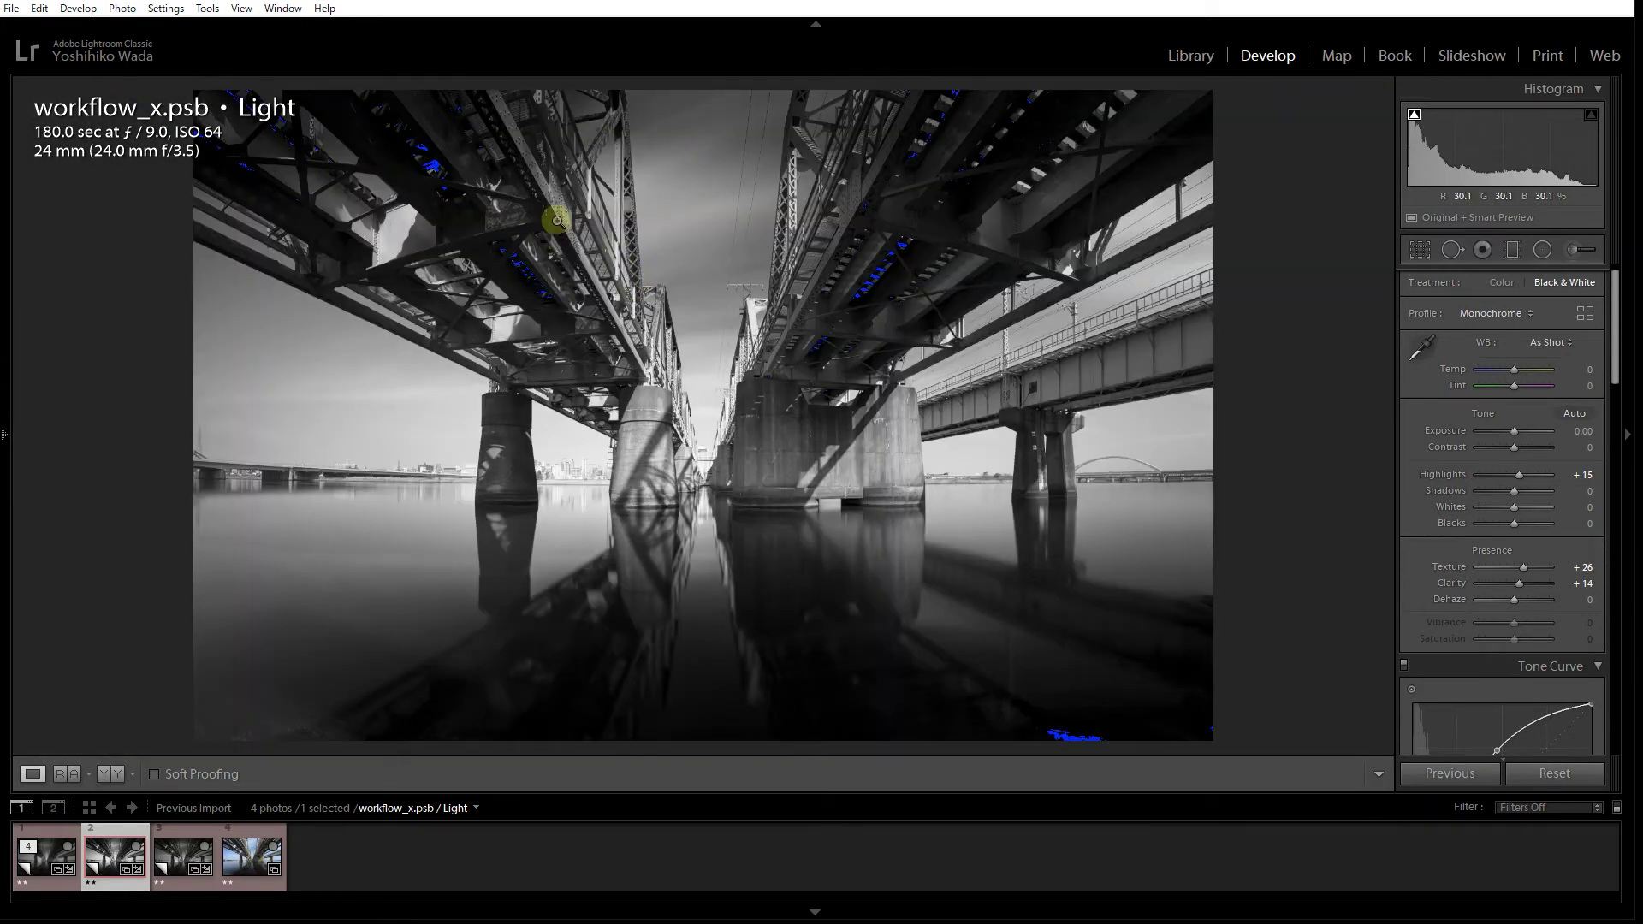
left_click_drag(451, 168, 1212, 504)
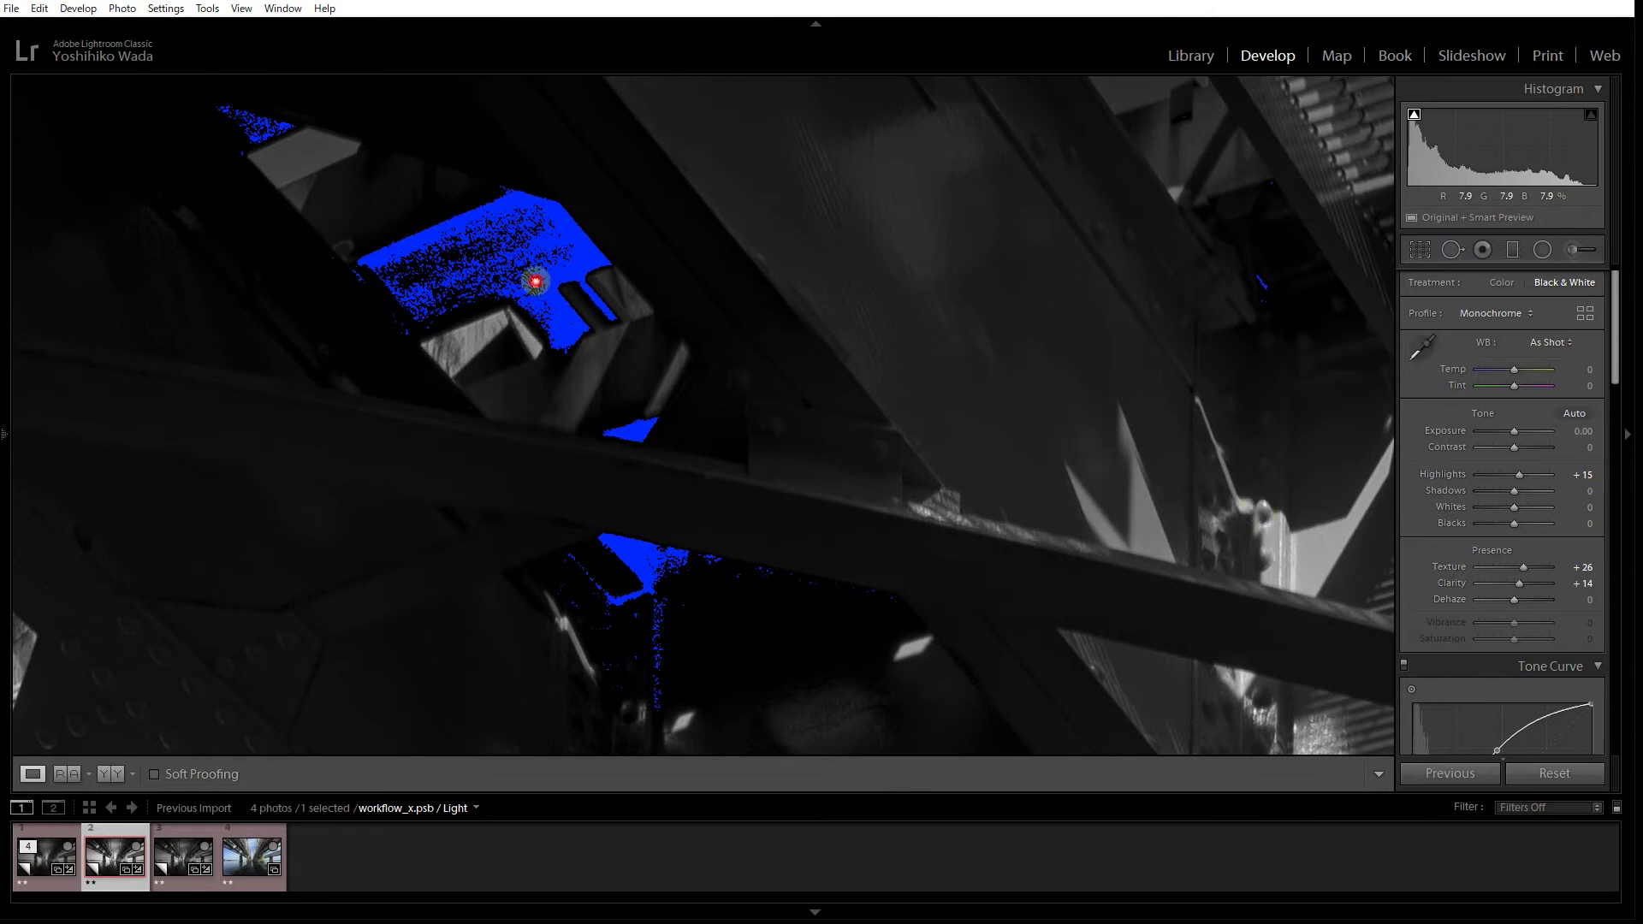
left_click(970, 370)
left_click_drag(1511, 494, 1513, 495)
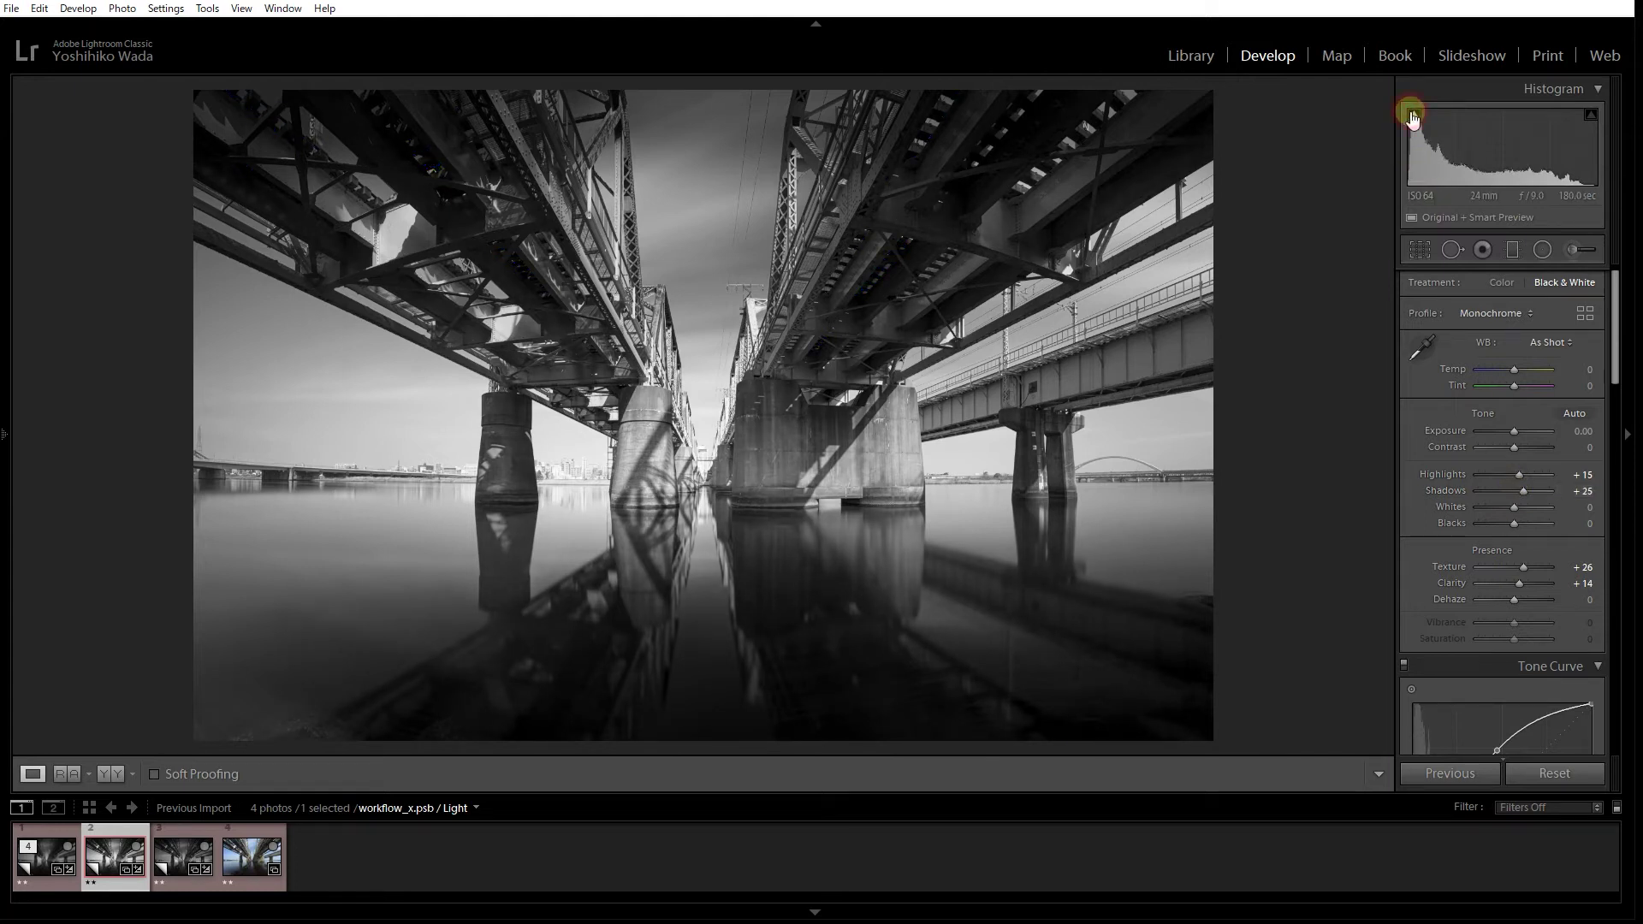
left_click(422, 169)
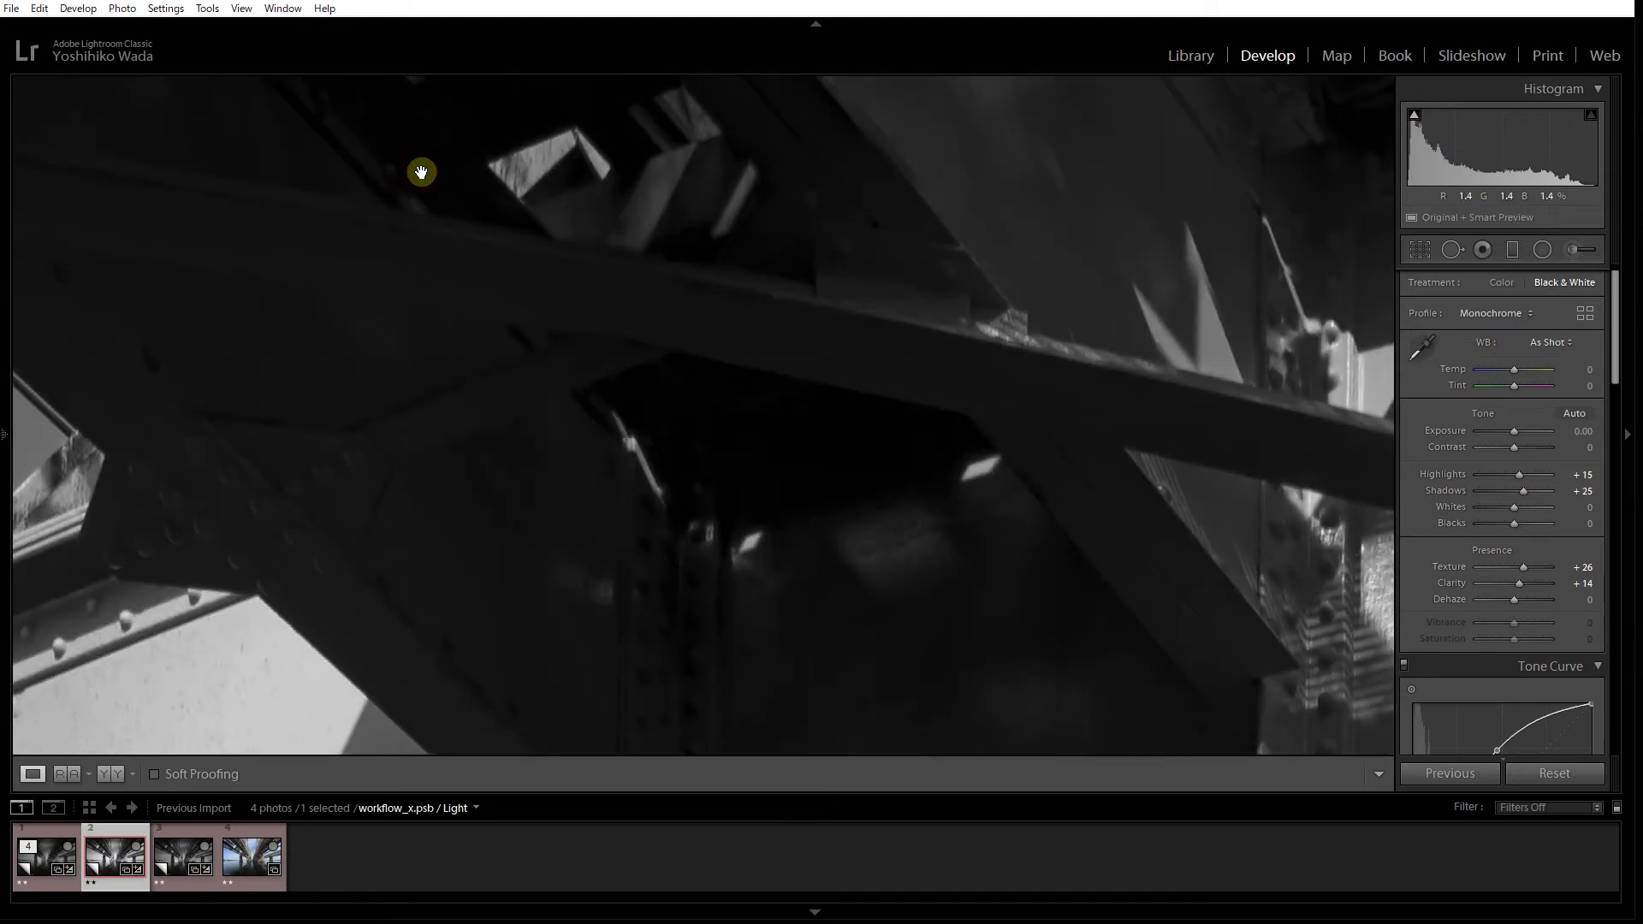
left_click(701, 324)
left_click(1414, 115)
Reset the Texture and Clarity of the Light copy to 0
scroll(1518, 471, "down", 3)
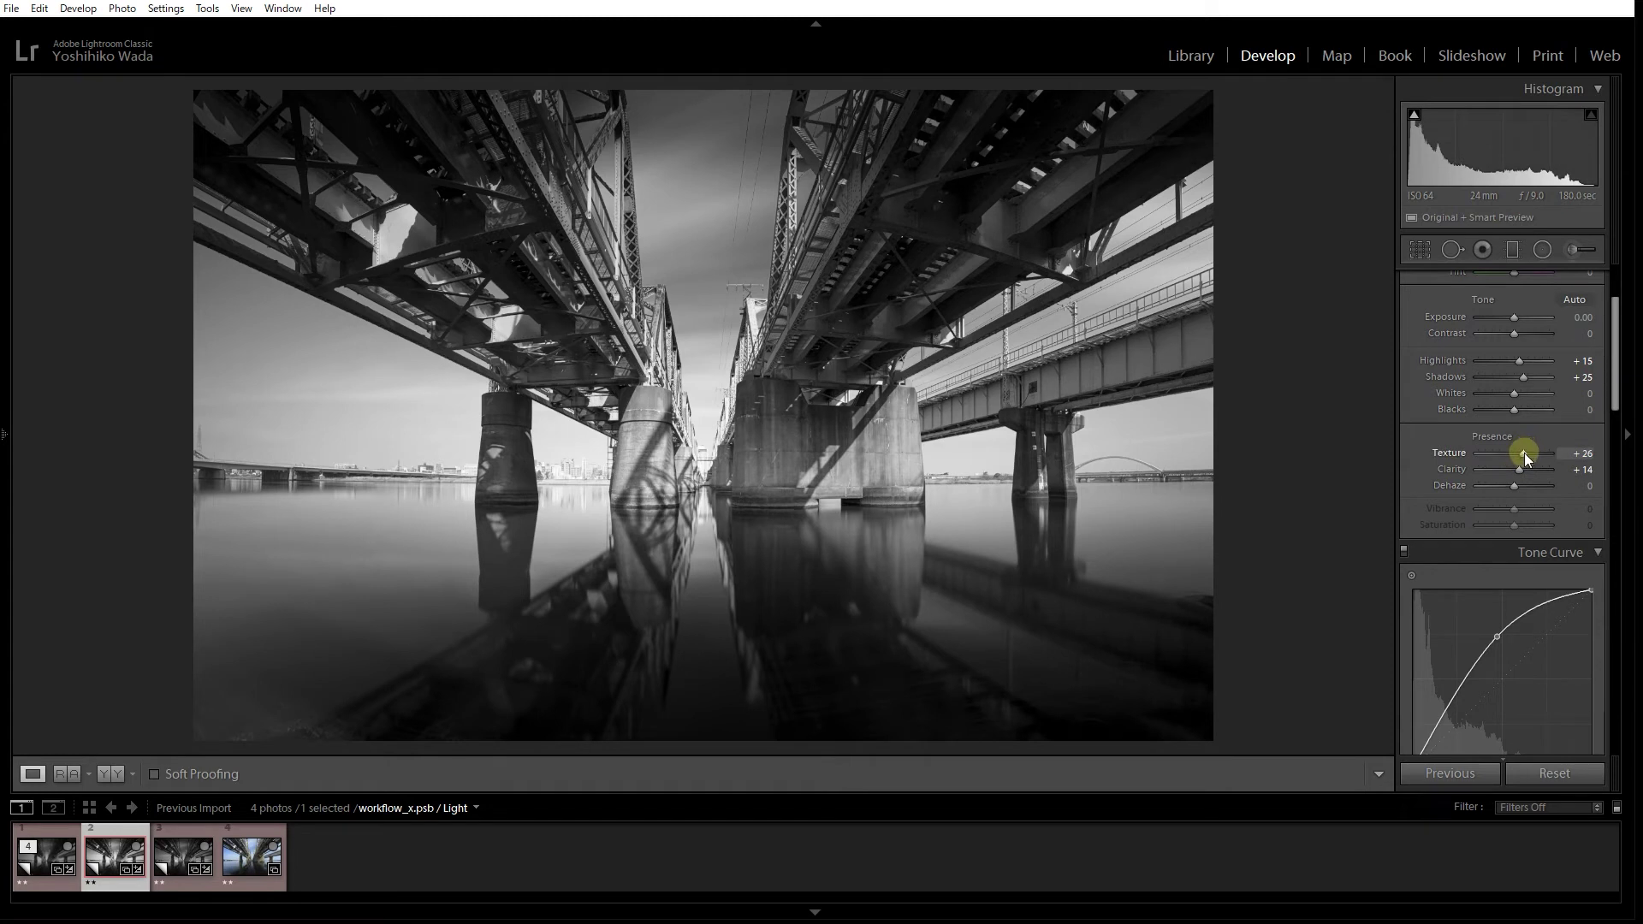
double_click(1523, 455)
double_click(1519, 470)
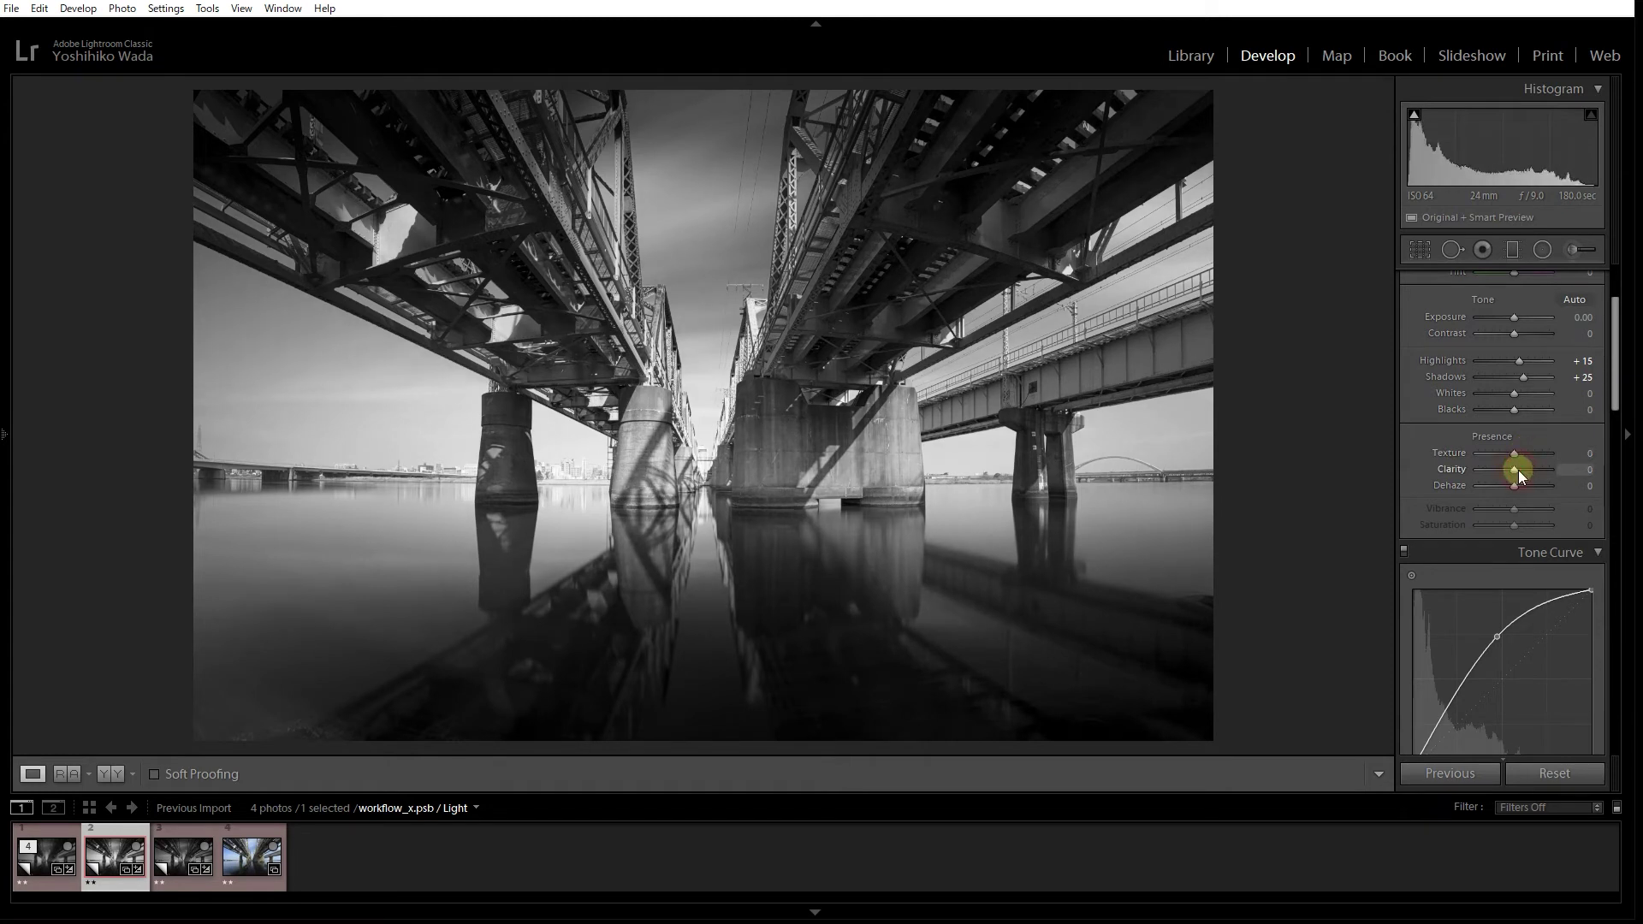
Compare the Light version of the photo with the Bass version
left_click_drag(1613, 405, 1613, 434)
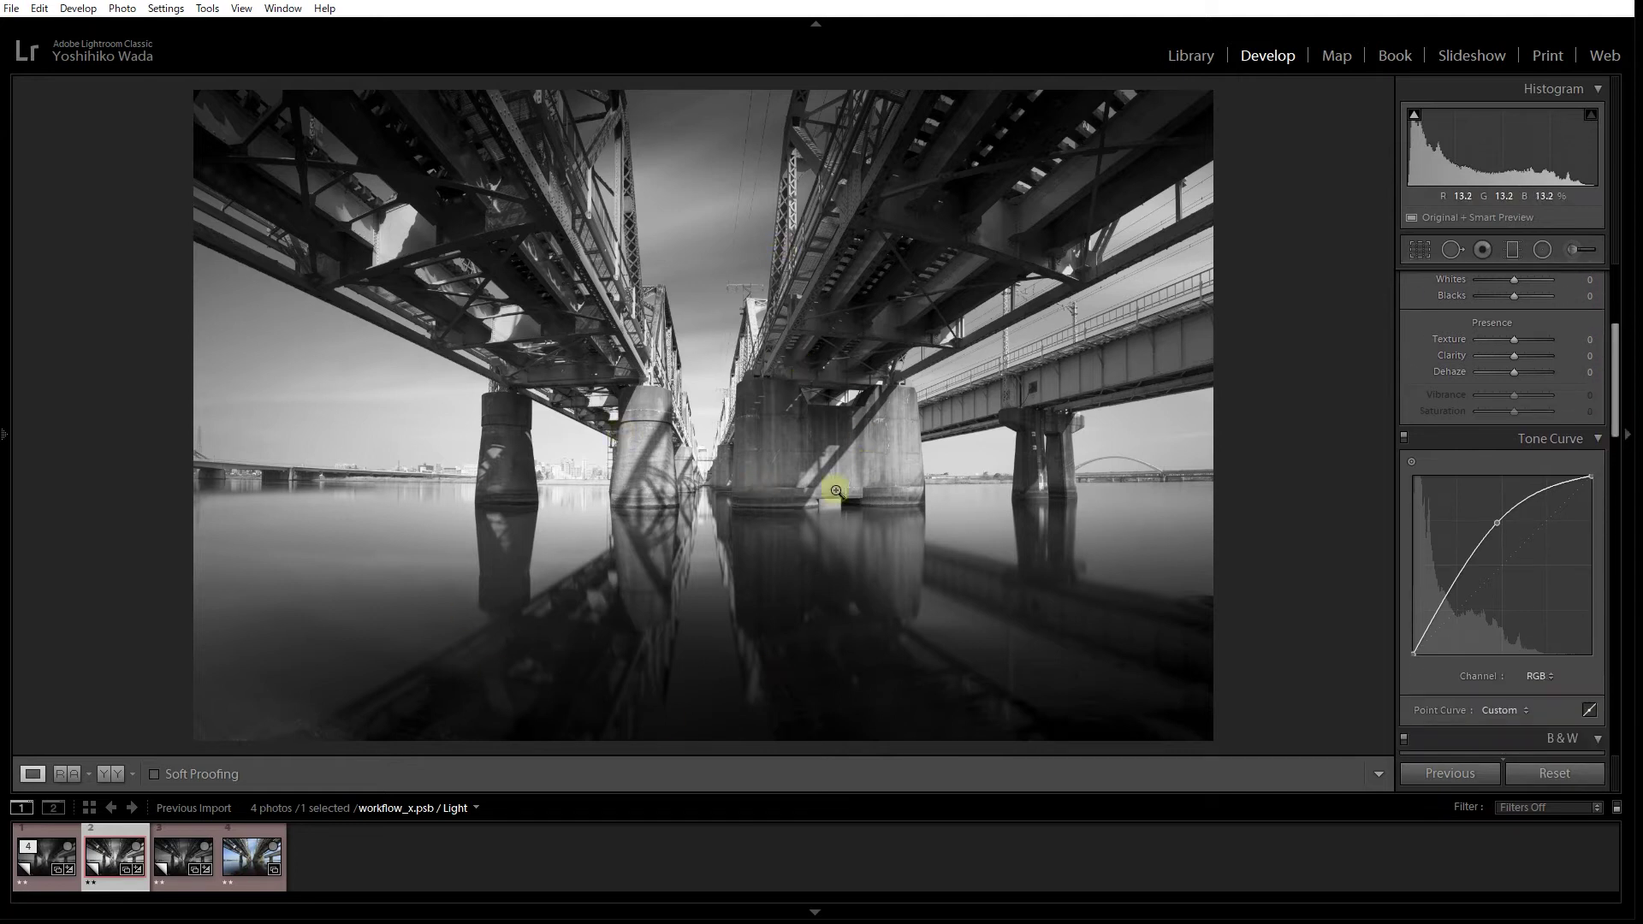
left_click(40, 855)
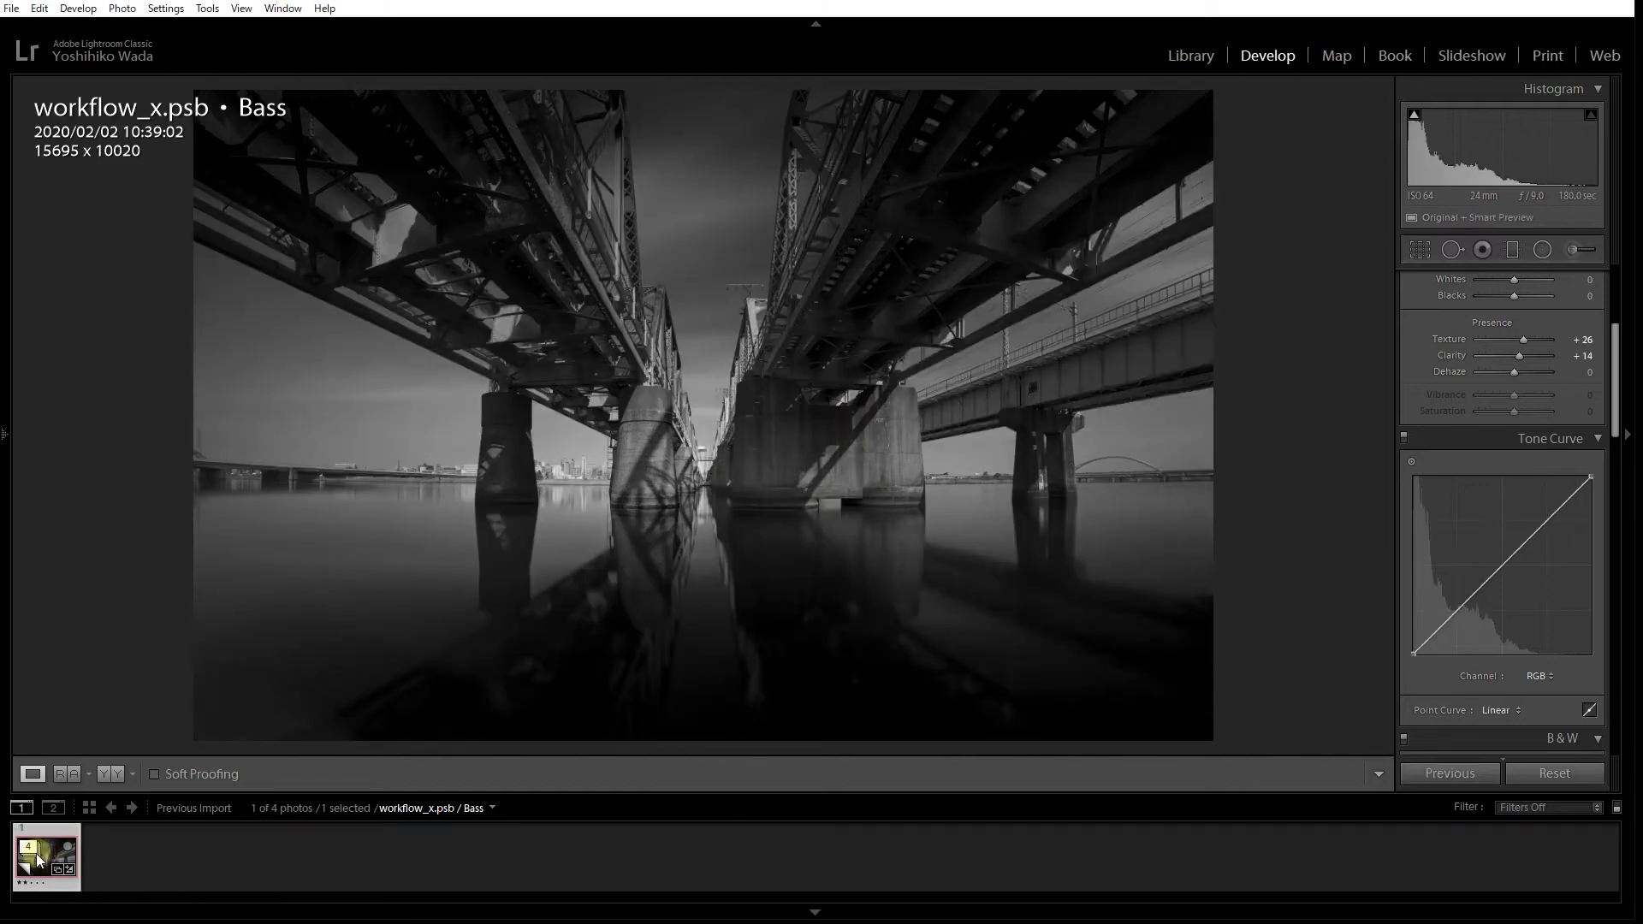
left_click(33, 850)
left_click(111, 859)
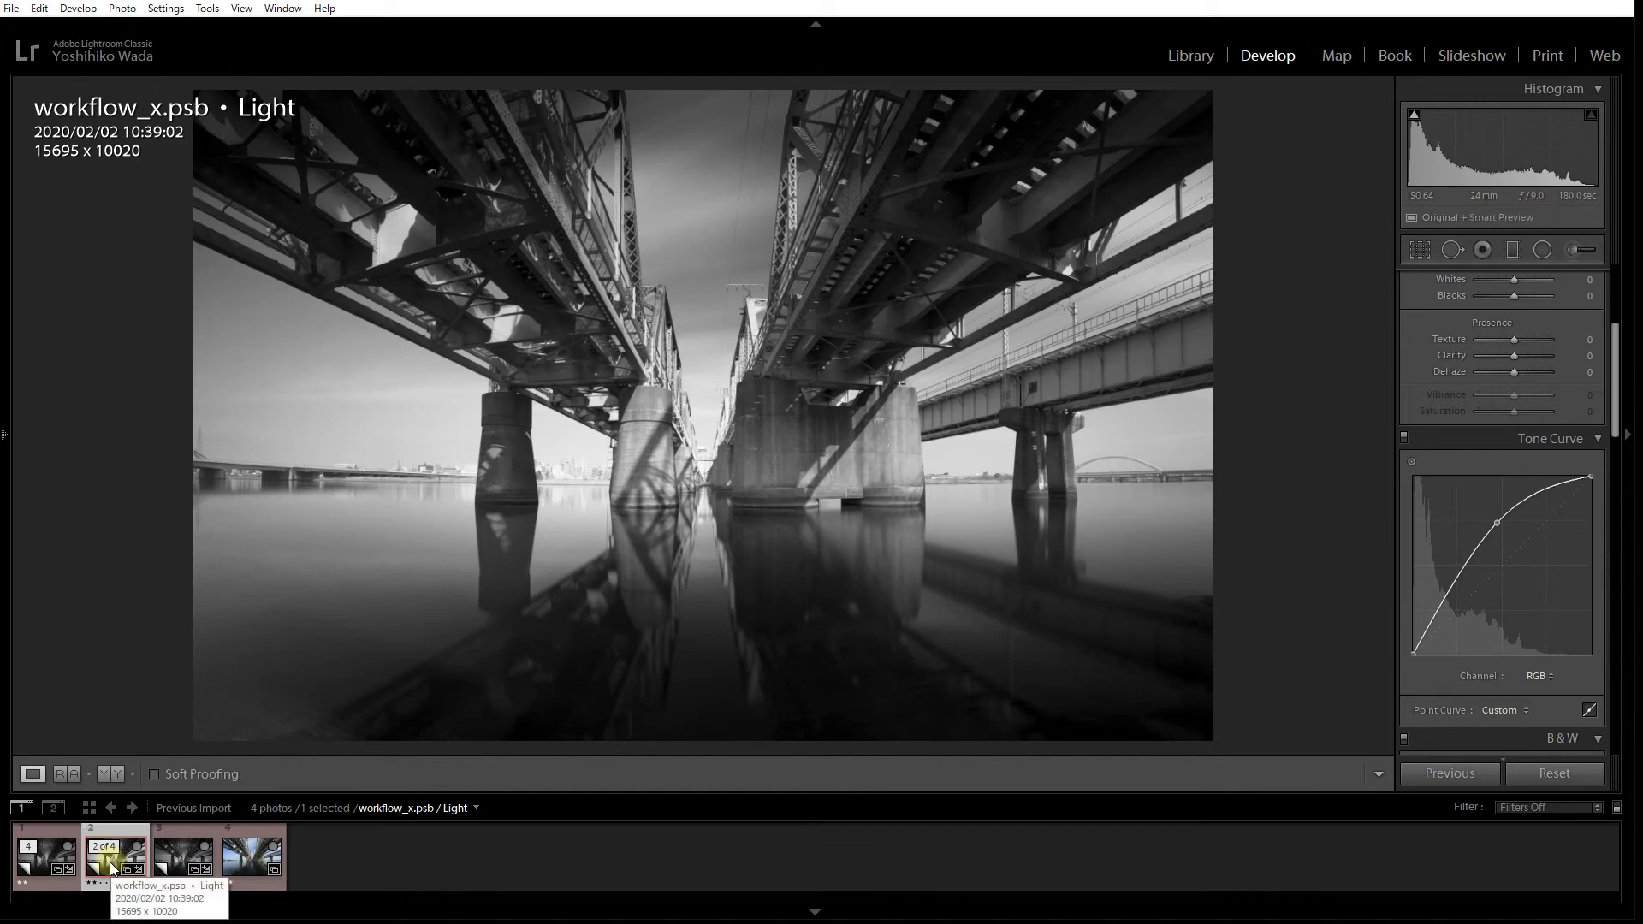
left_click(60, 867)
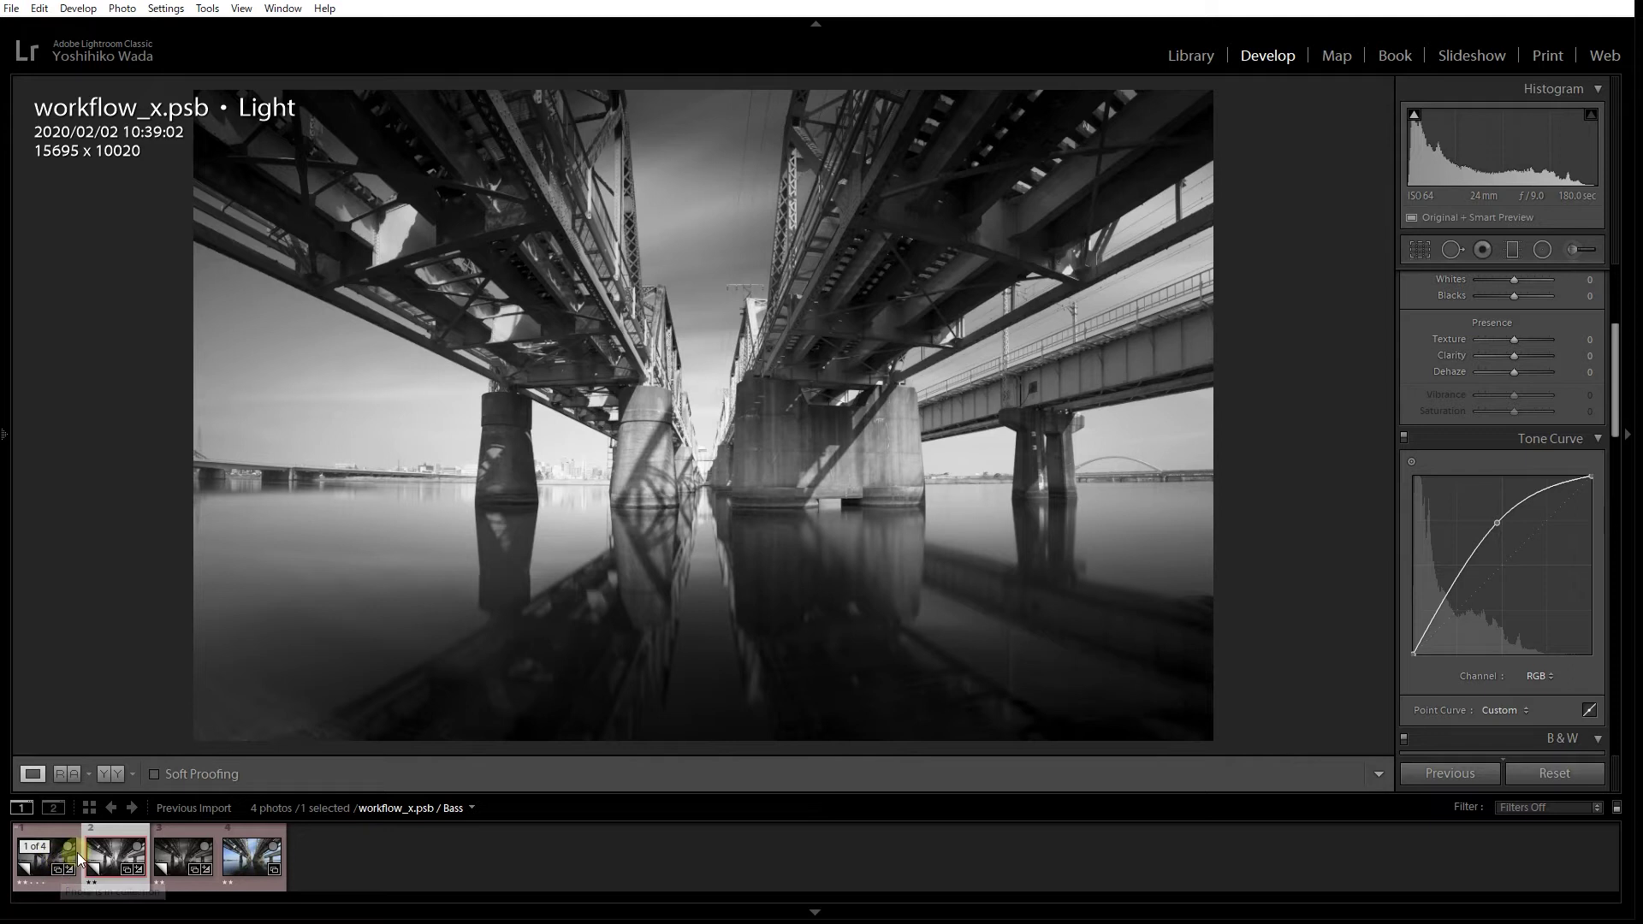
Add a wide radial filter over the bridge reflections in the water with Exposure 0.60 and Highlights 28
left_click(1551, 250)
left_click_drag(689, 579, 1108, 714)
left_click_drag(1518, 376, 1530, 377)
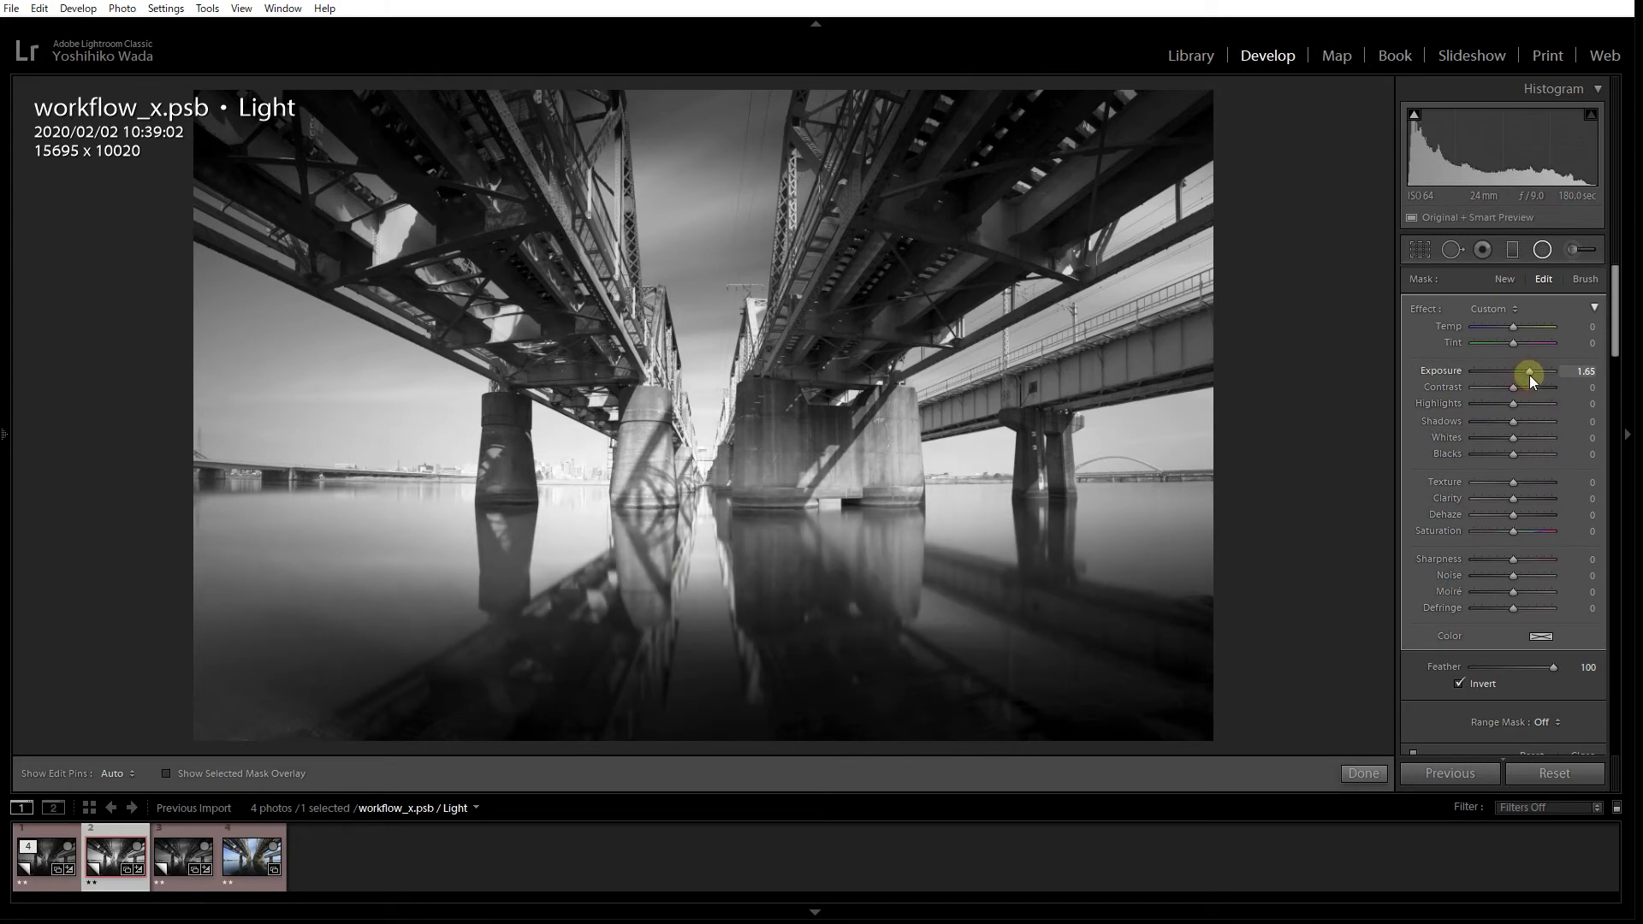
double_click(1528, 375)
left_click_drag(1519, 403, 1526, 403)
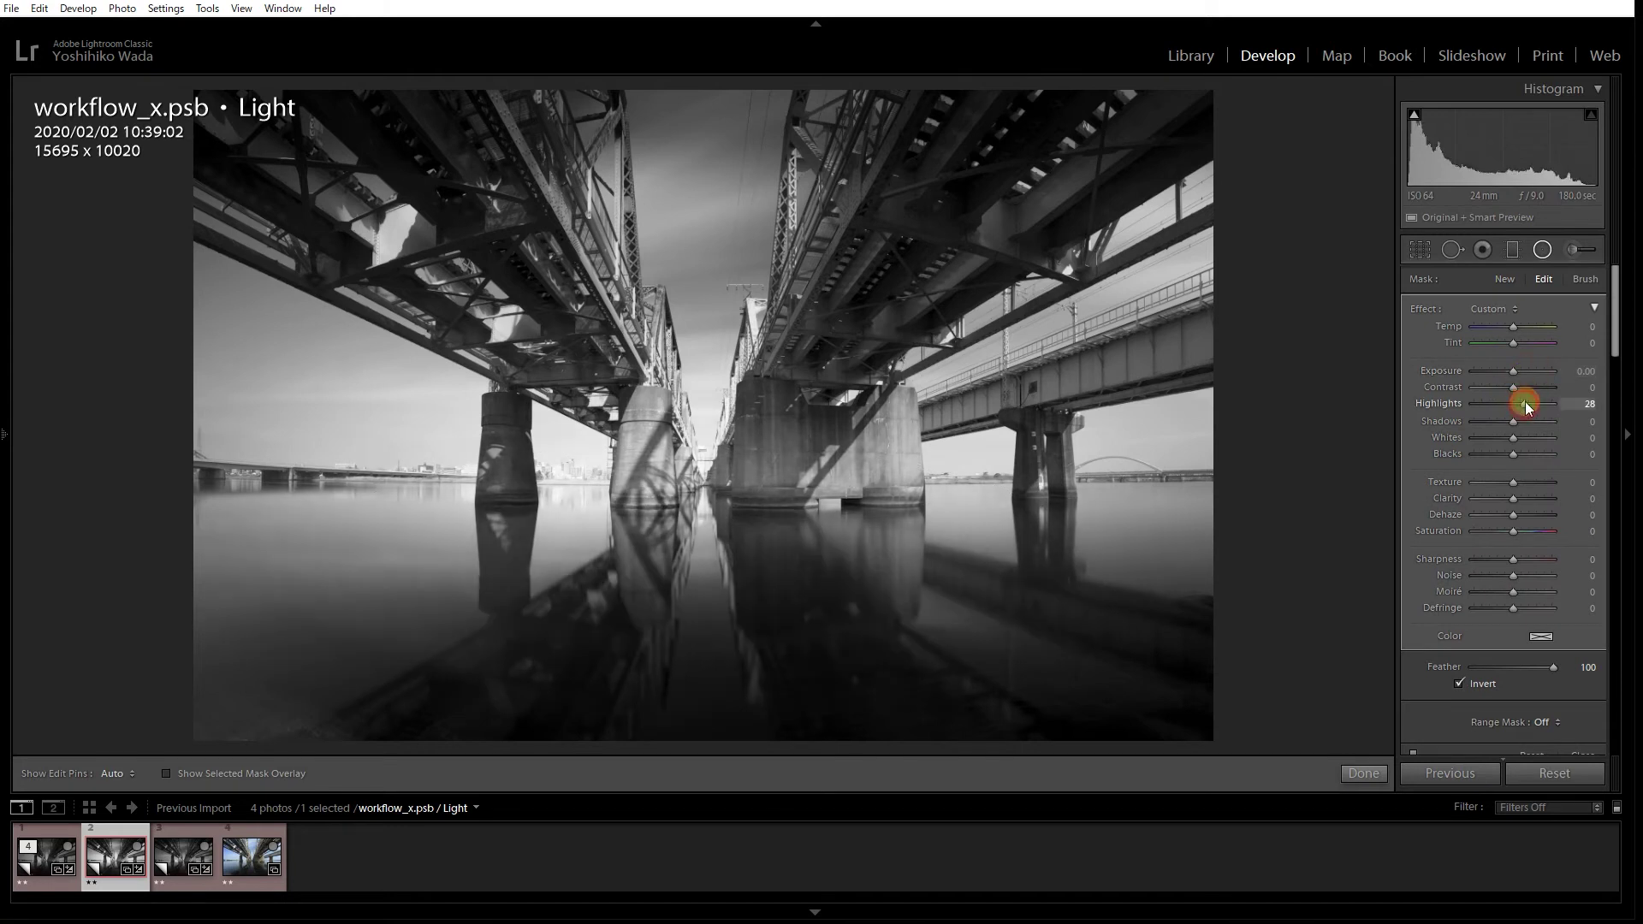
left_click(1520, 377)
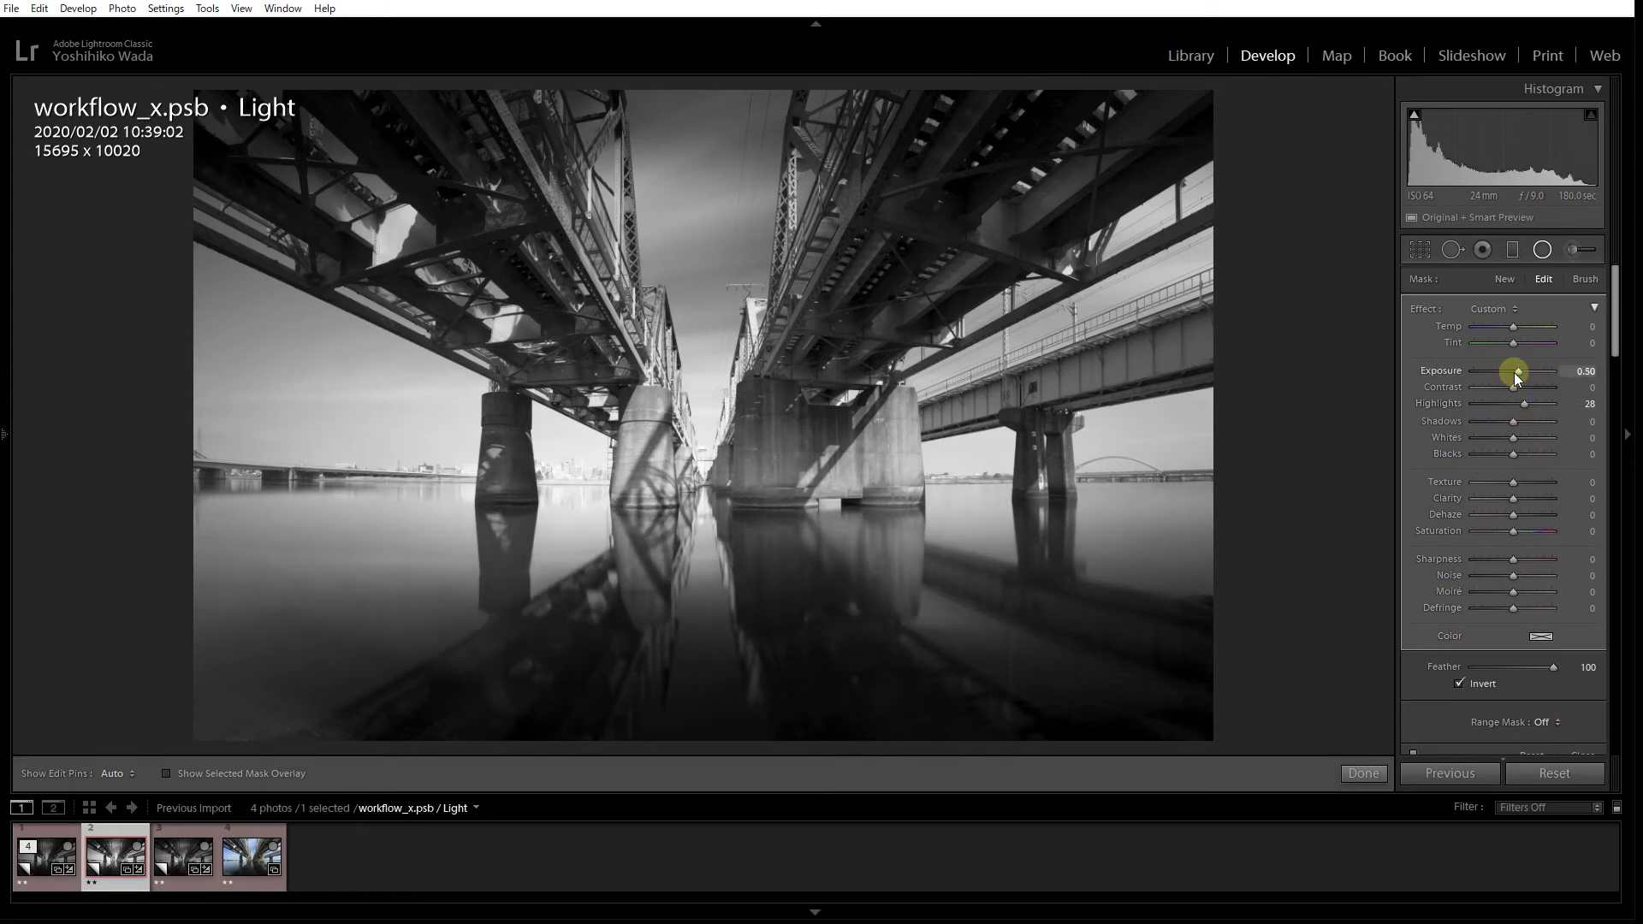
Move the water's radial filter lower, and enlarge it up to the waterline and out towards the photo's sides
left_click_drag(702, 584, 714, 628)
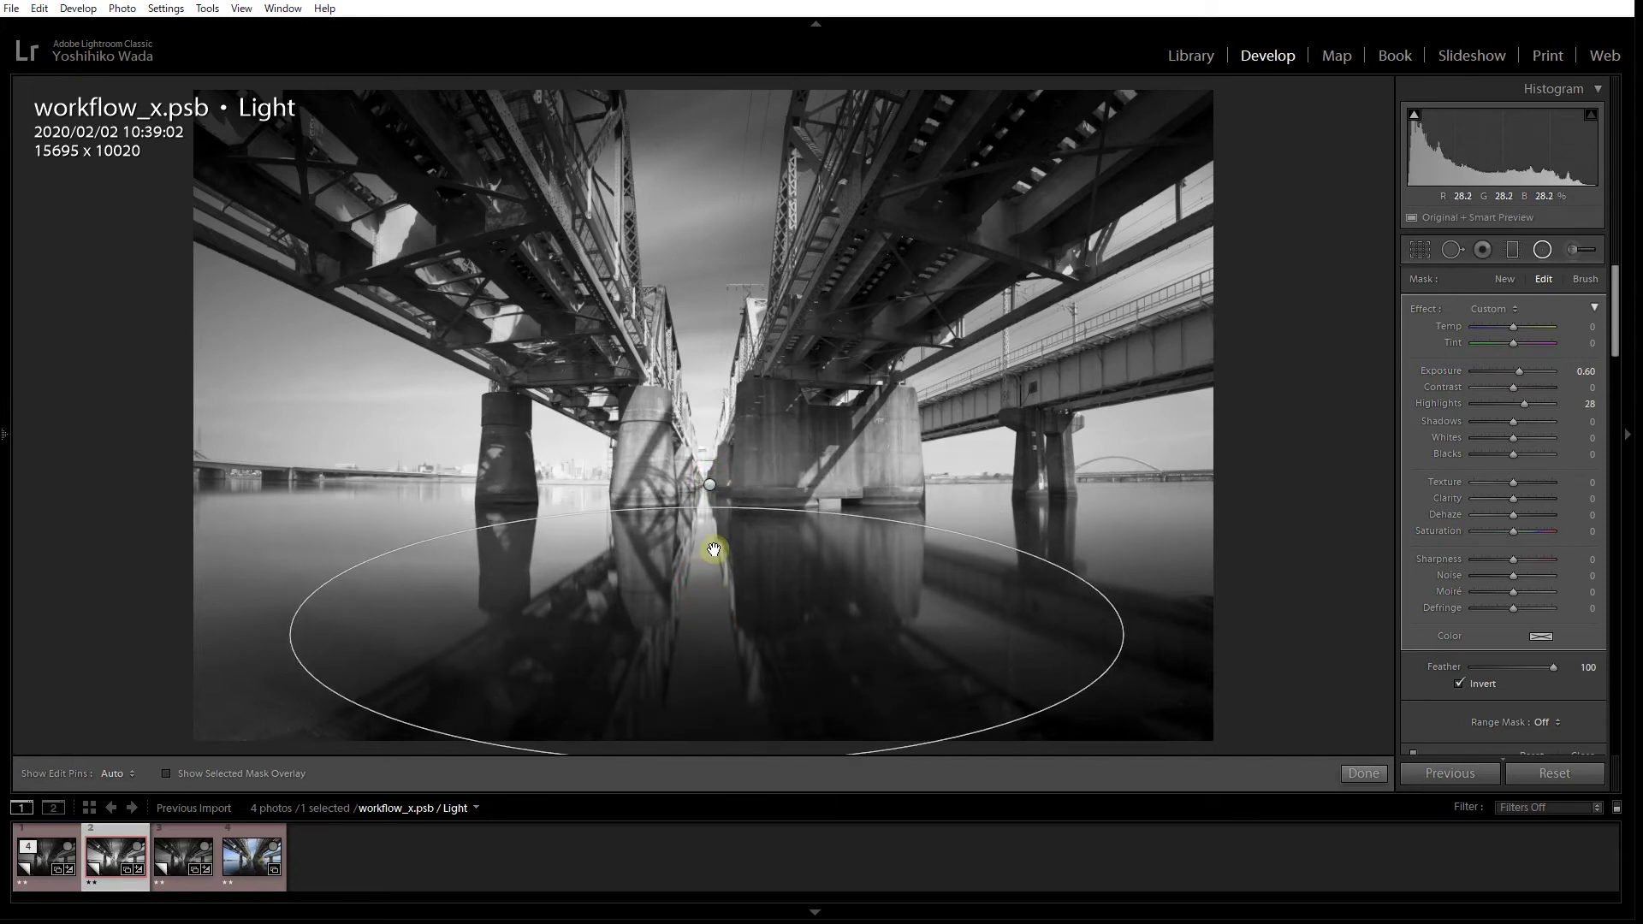
left_click_drag(702, 508, 702, 485)
left_click_drag(1126, 627, 1173, 635)
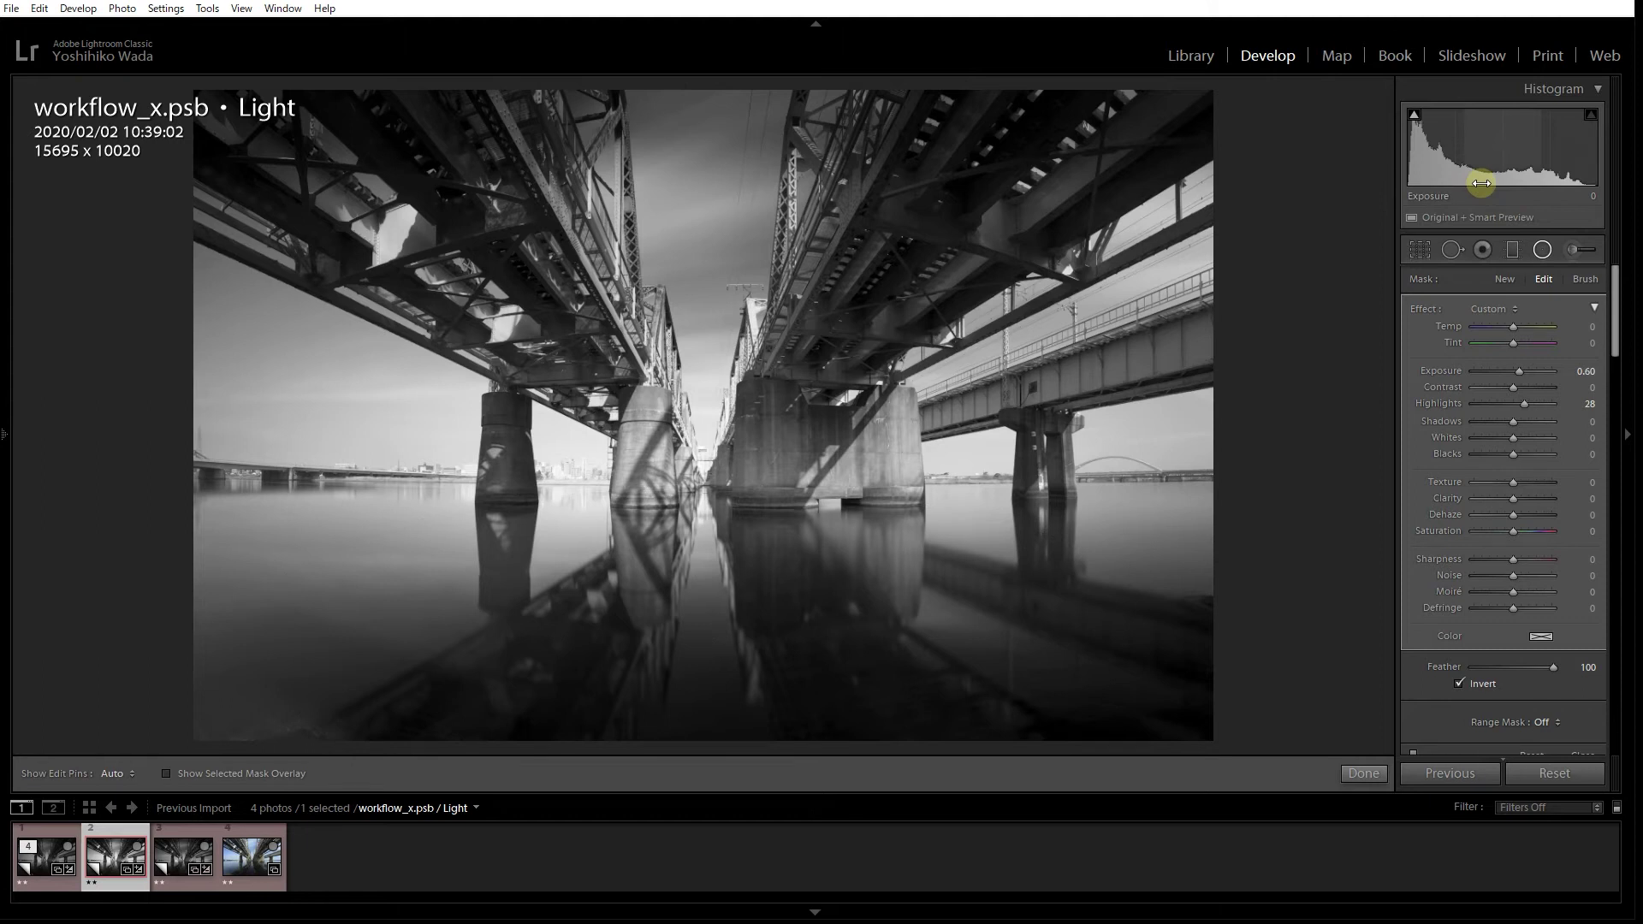
Add a radial filter with Exposure 1.74 and Shadows 28 over the left bridge's upper girders, and tilt it along the structure
left_click_drag(346, 162, 536, 277)
left_click_drag(1516, 423, 1530, 373)
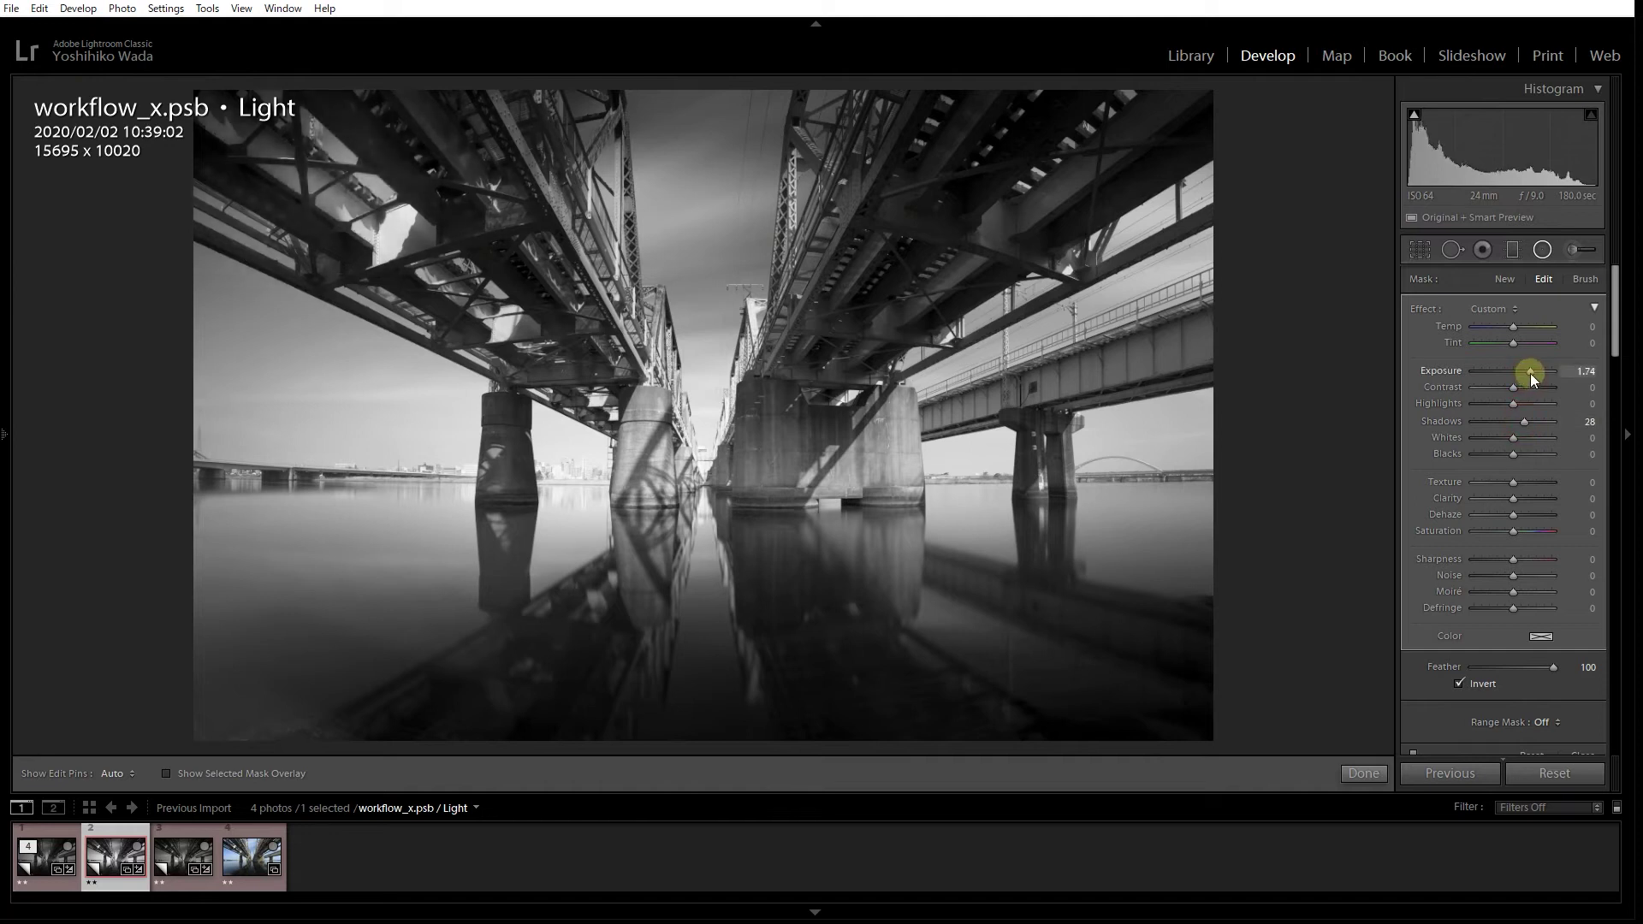
left_click_drag(352, 148, 379, 159)
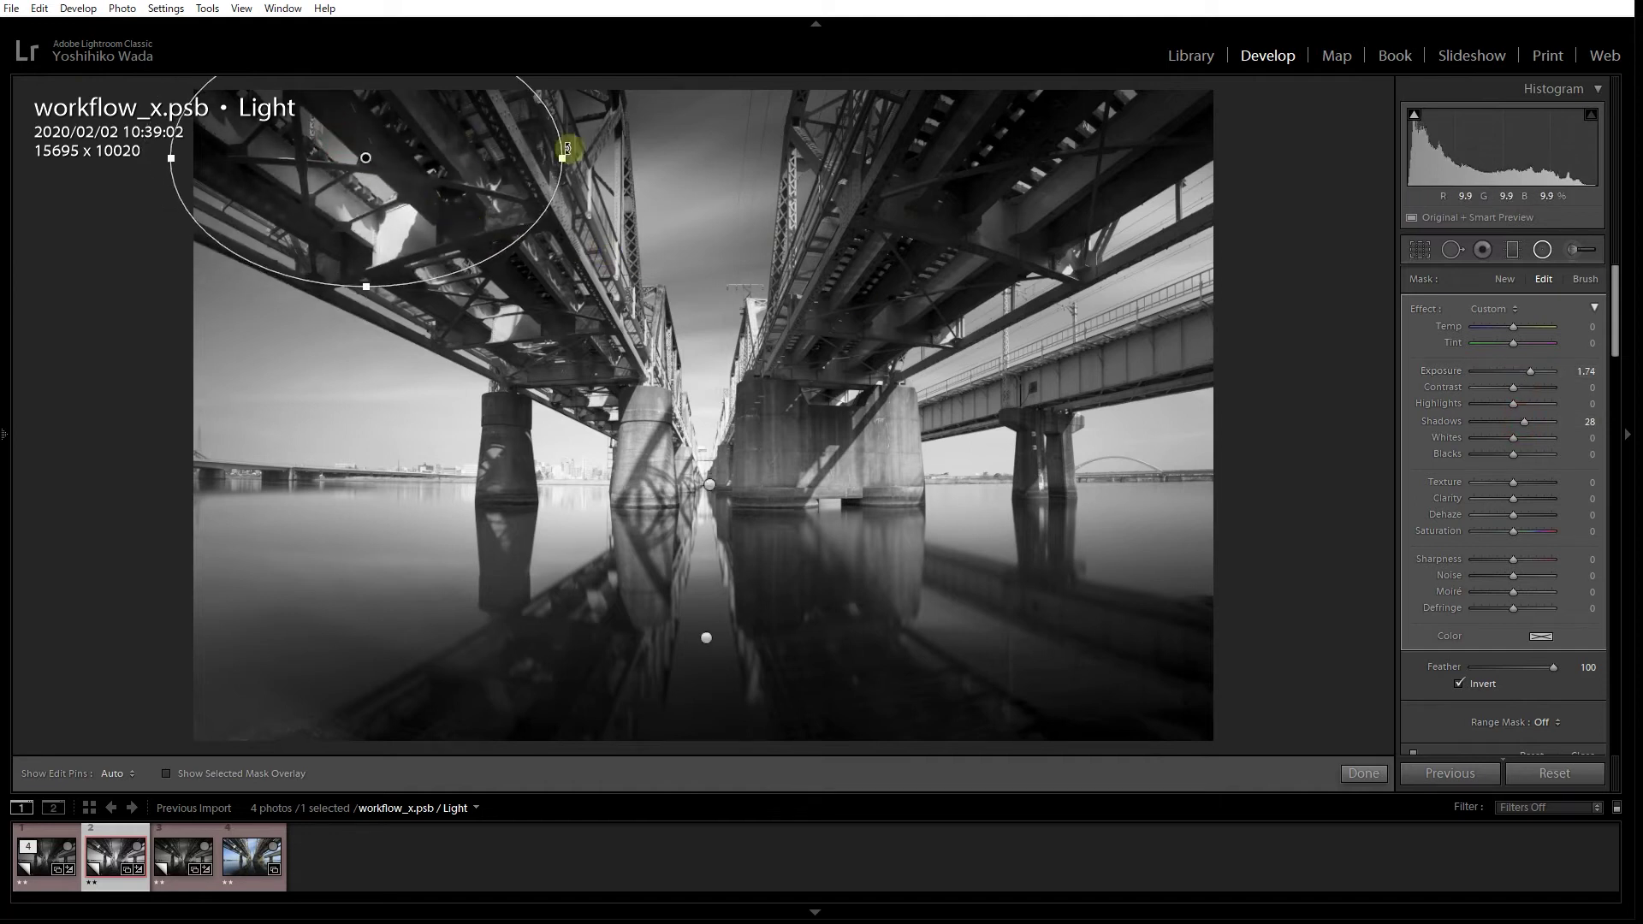
left_click_drag(579, 161, 550, 245)
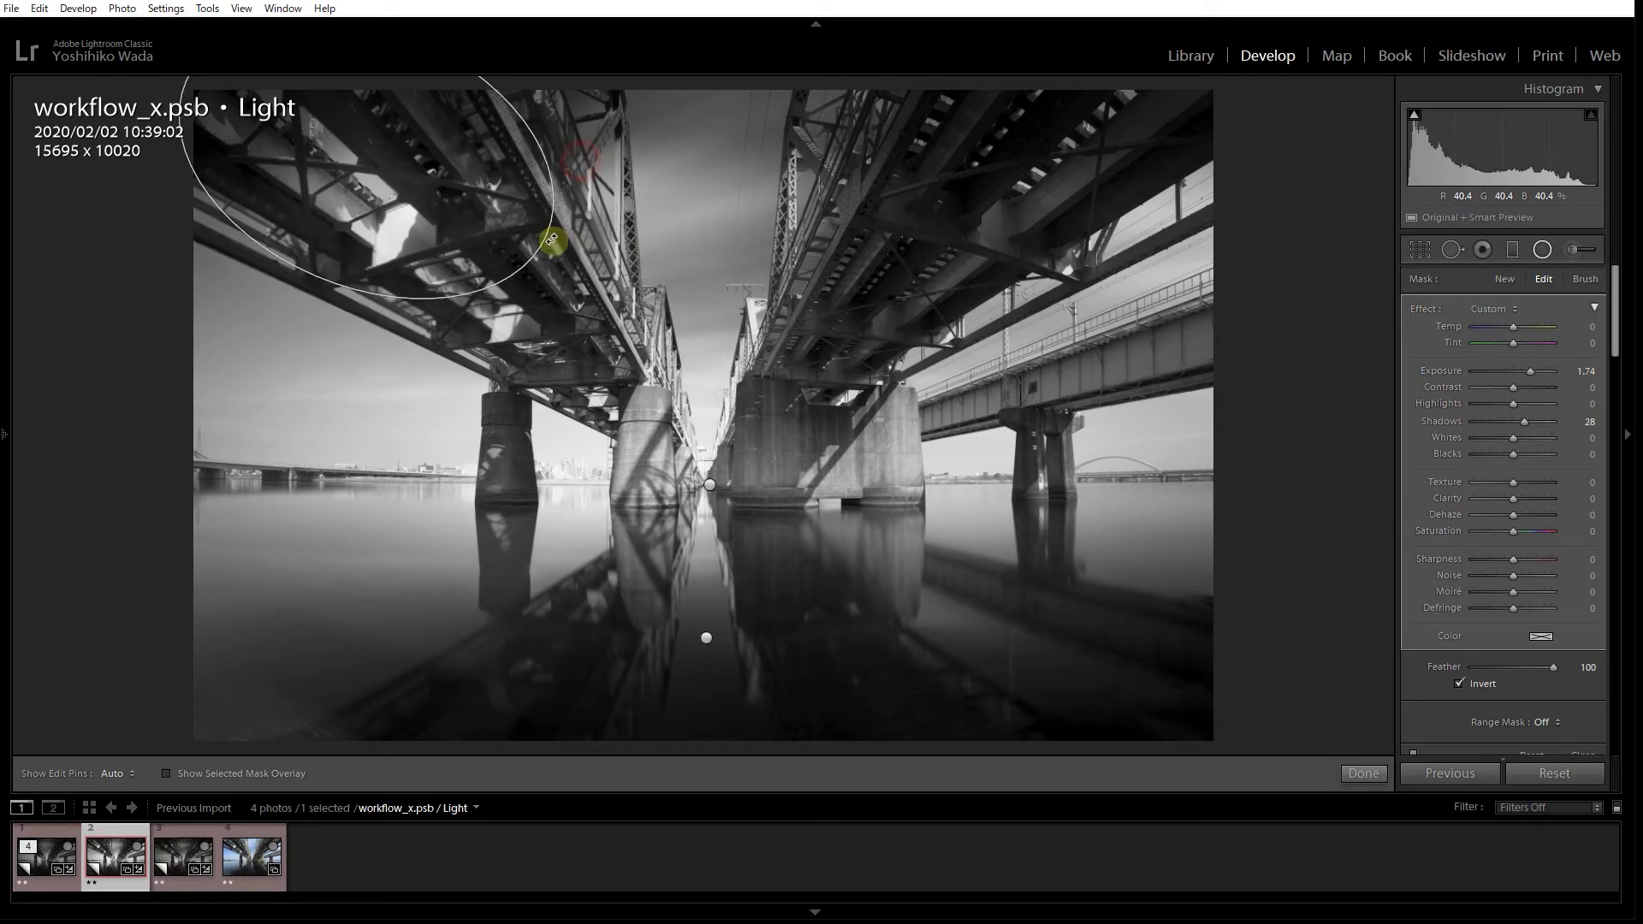
Duplicate the left girders' radial filter onto the right bridge's upper girders, and remove the original over the left bridge
left_click_drag(382, 157, 1026, 187)
right_click(424, 178)
left_click(440, 185)
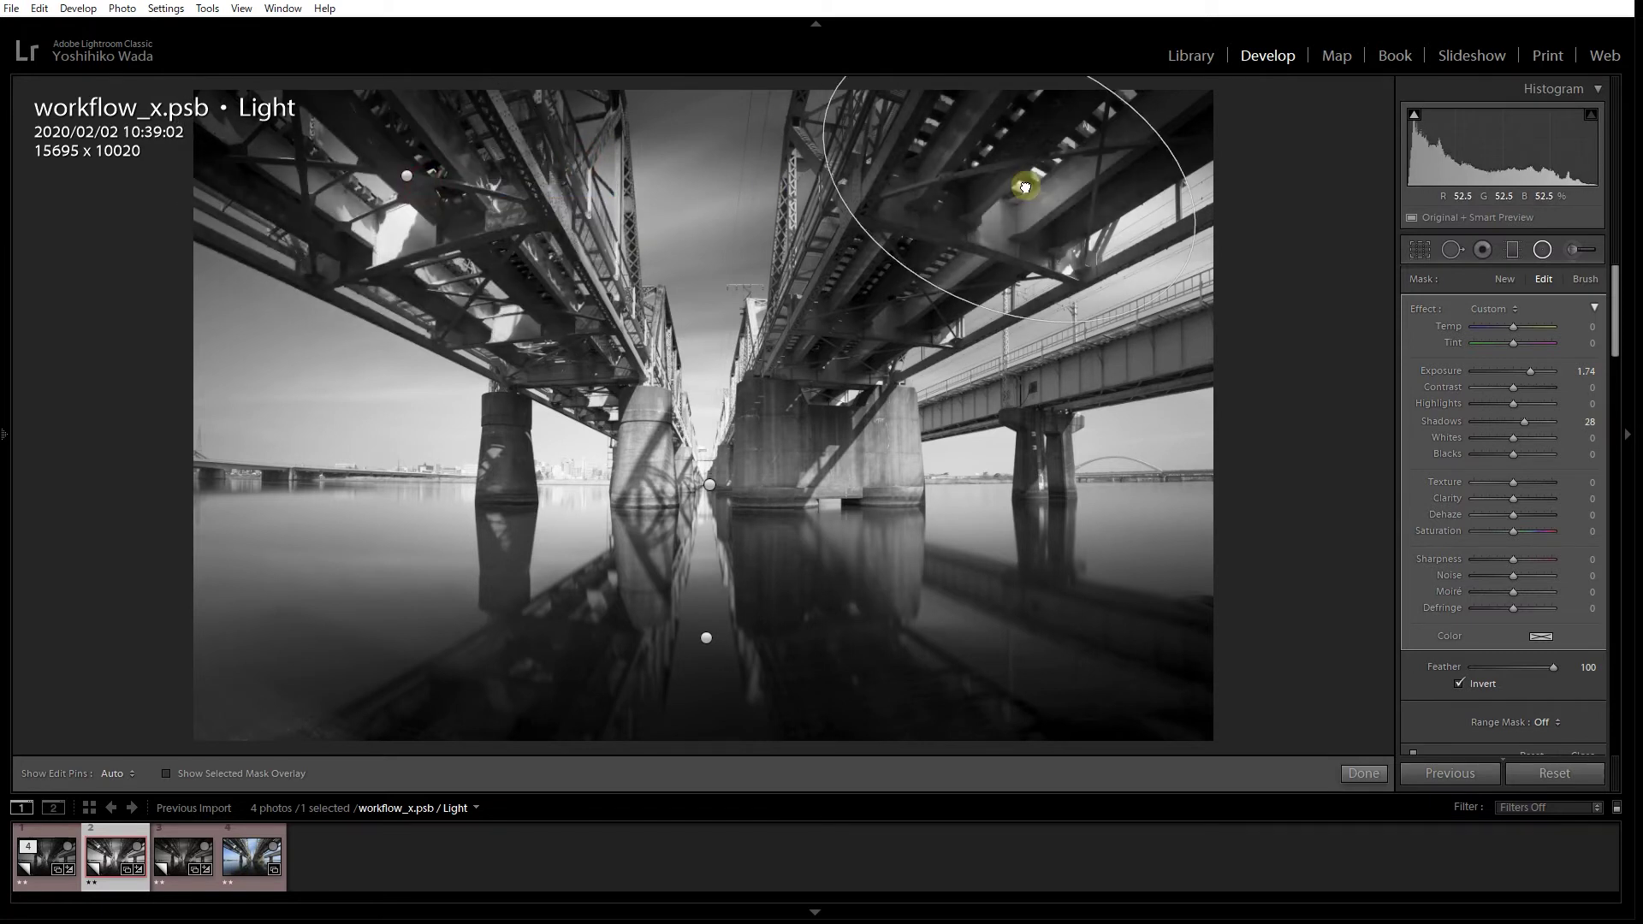
left_click(408, 175)
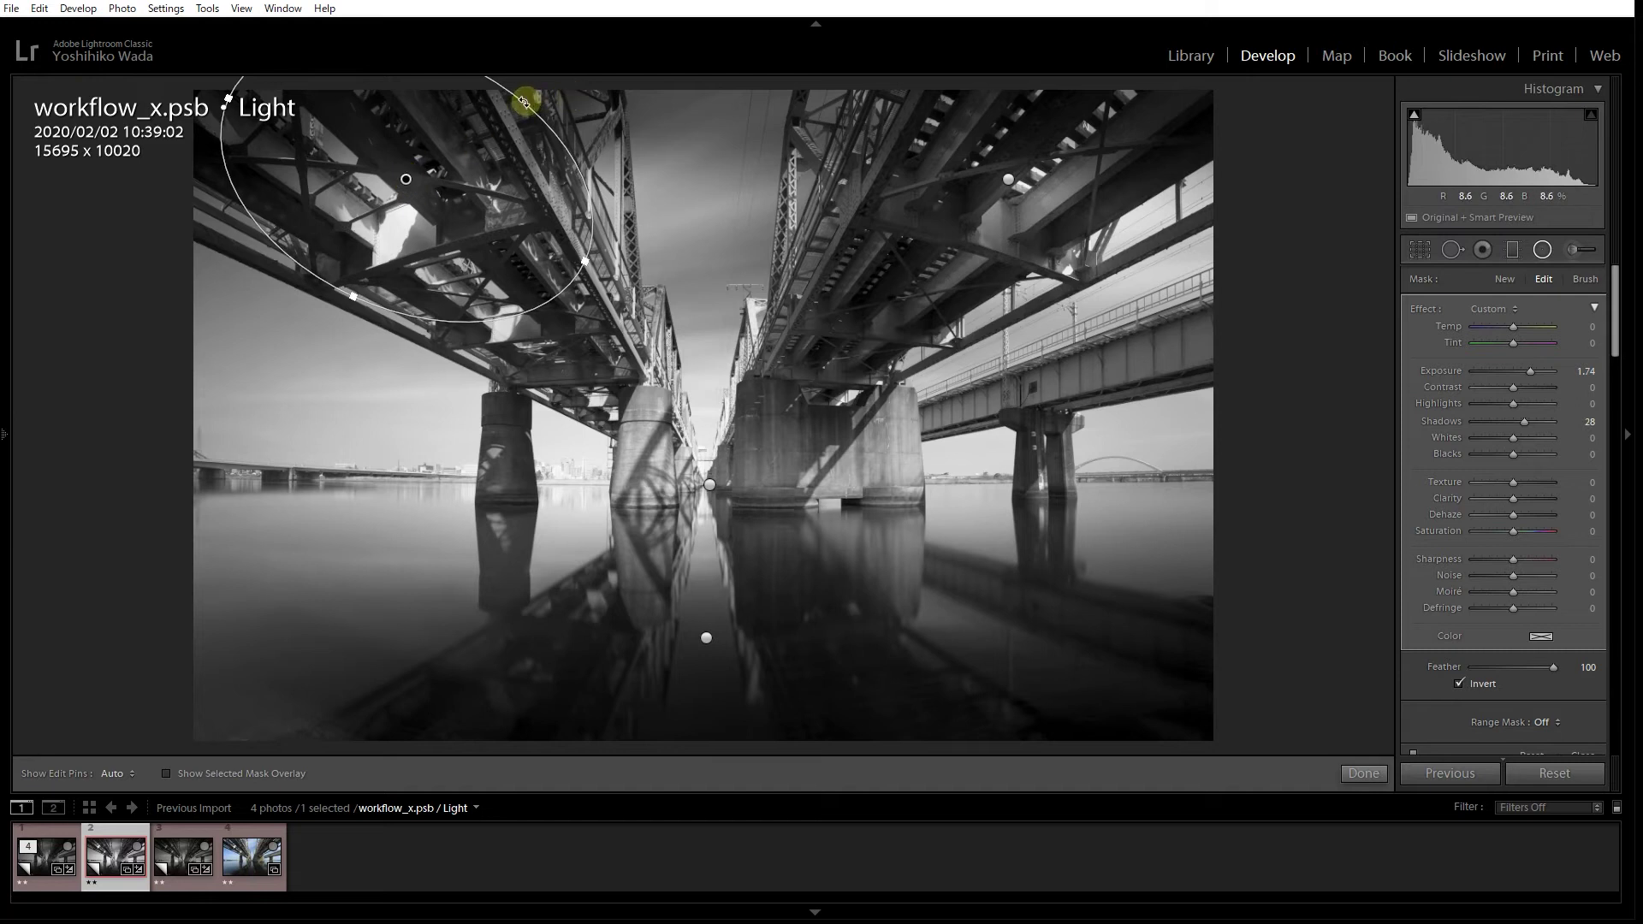
left_click(408, 178)
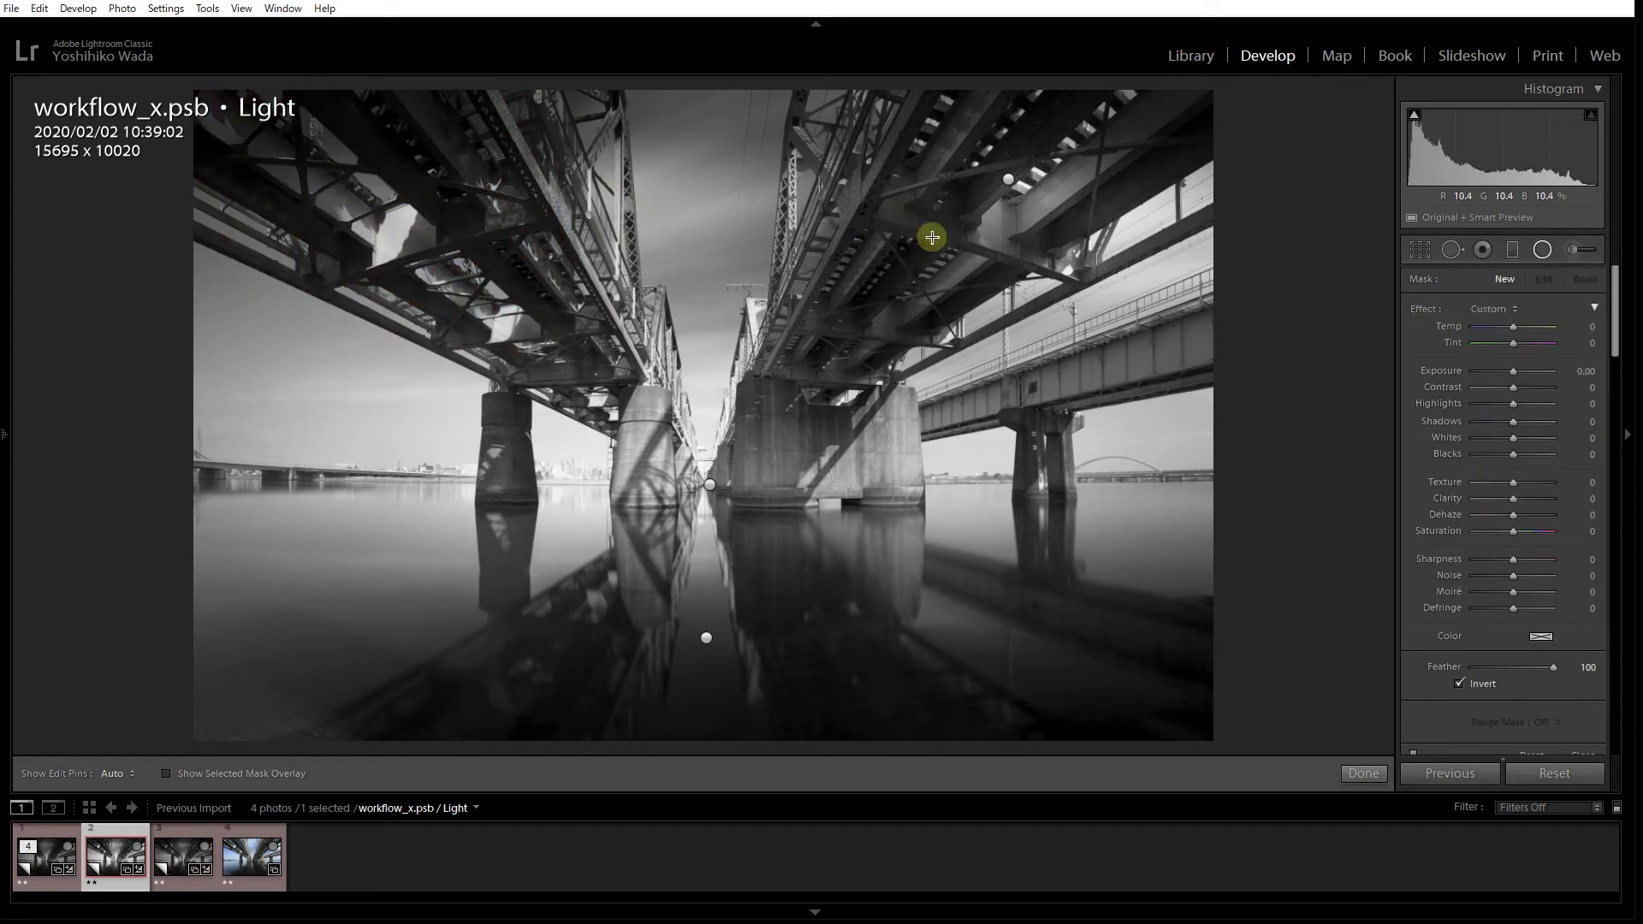
Narrow the right girders' radial filter, move it towards the bridge's inner girders, and set Exposure to 0.78 and Shadows to 17
left_click(1009, 179)
mouse_move(1009, 179)
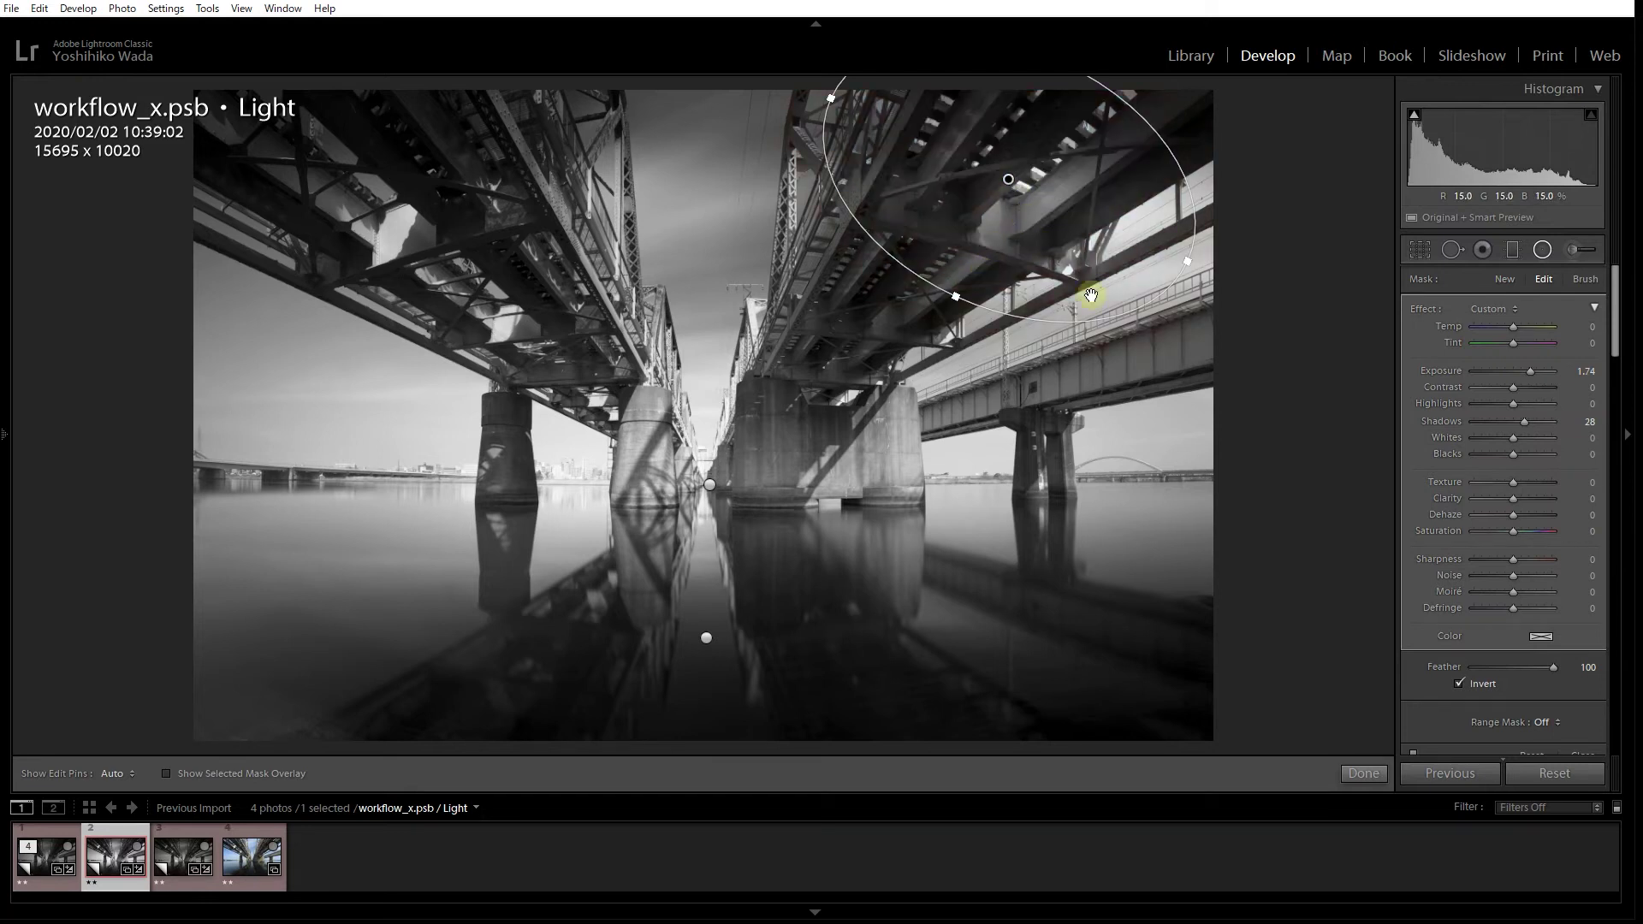
left_click_drag(1185, 258, 1082, 246)
left_click_drag(1005, 178, 970, 192)
left_click_drag(1079, 238, 1053, 235)
left_click_drag(970, 193, 938, 218)
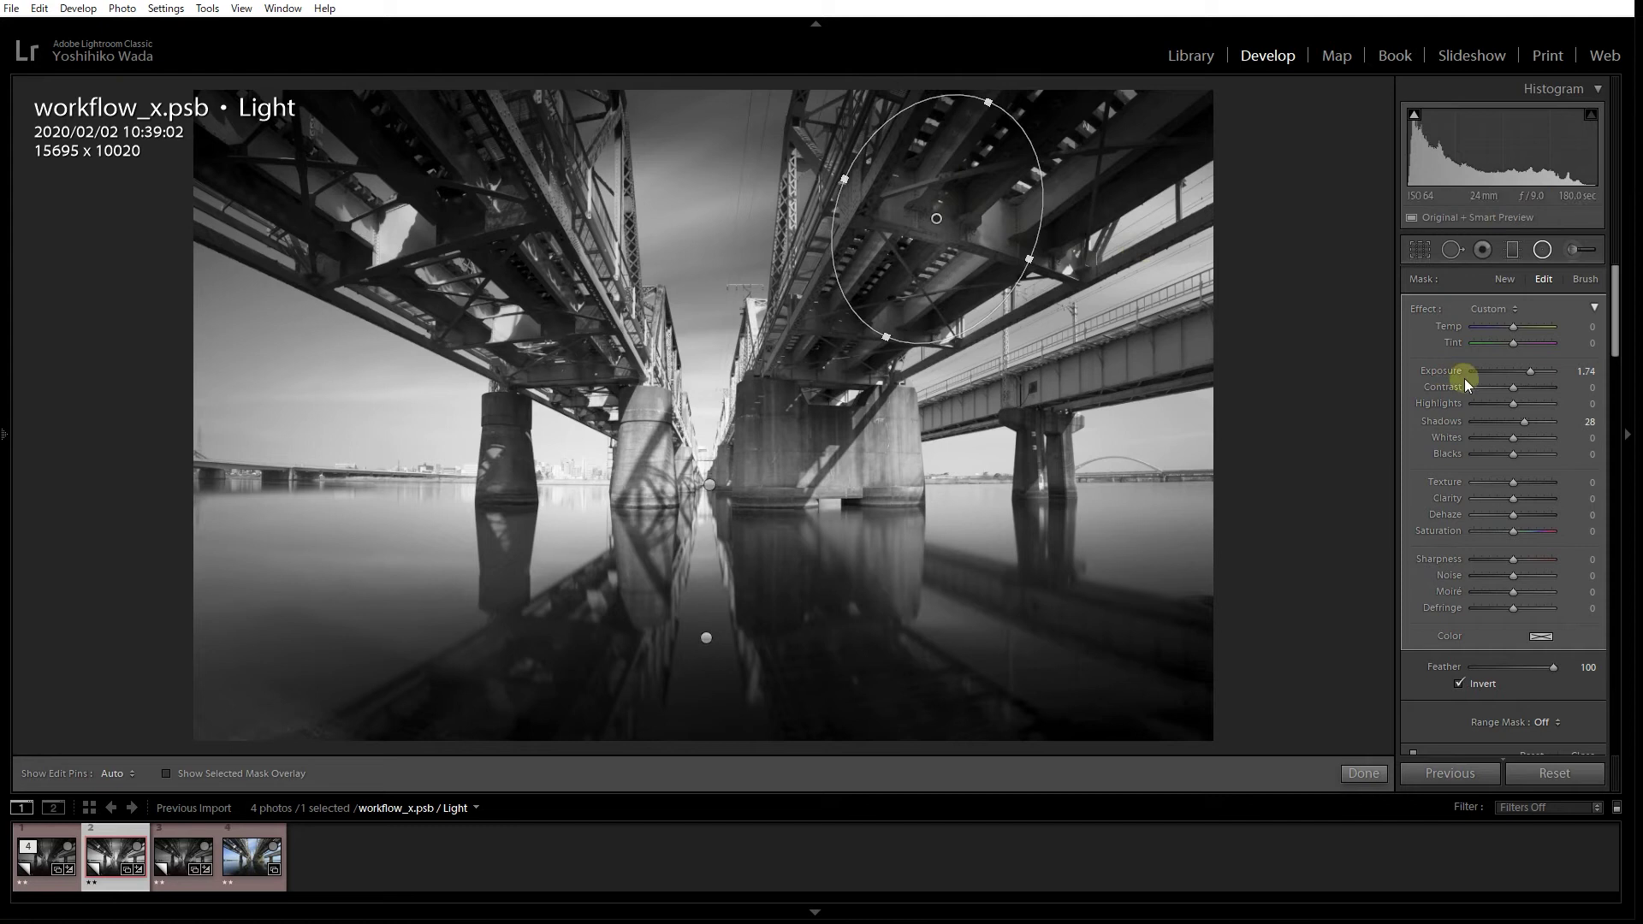
left_click_drag(1530, 373, 1520, 419)
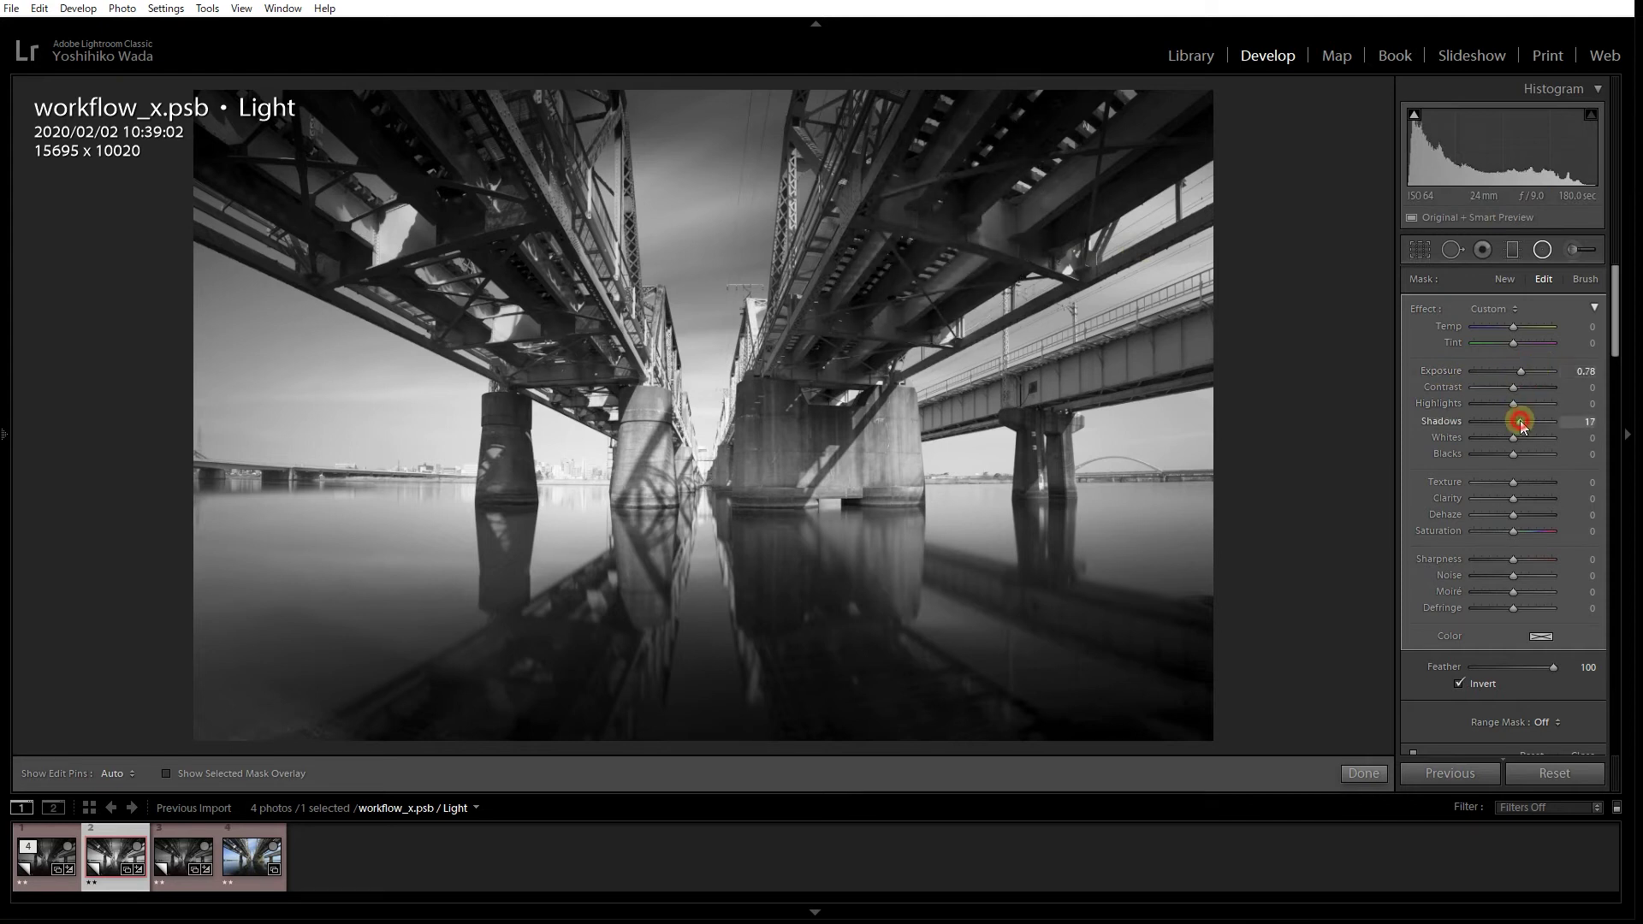
Set the water's radial filter to Exposure 0.30, reduce its Highlights, and finish editing the radial filters
left_click(706, 637)
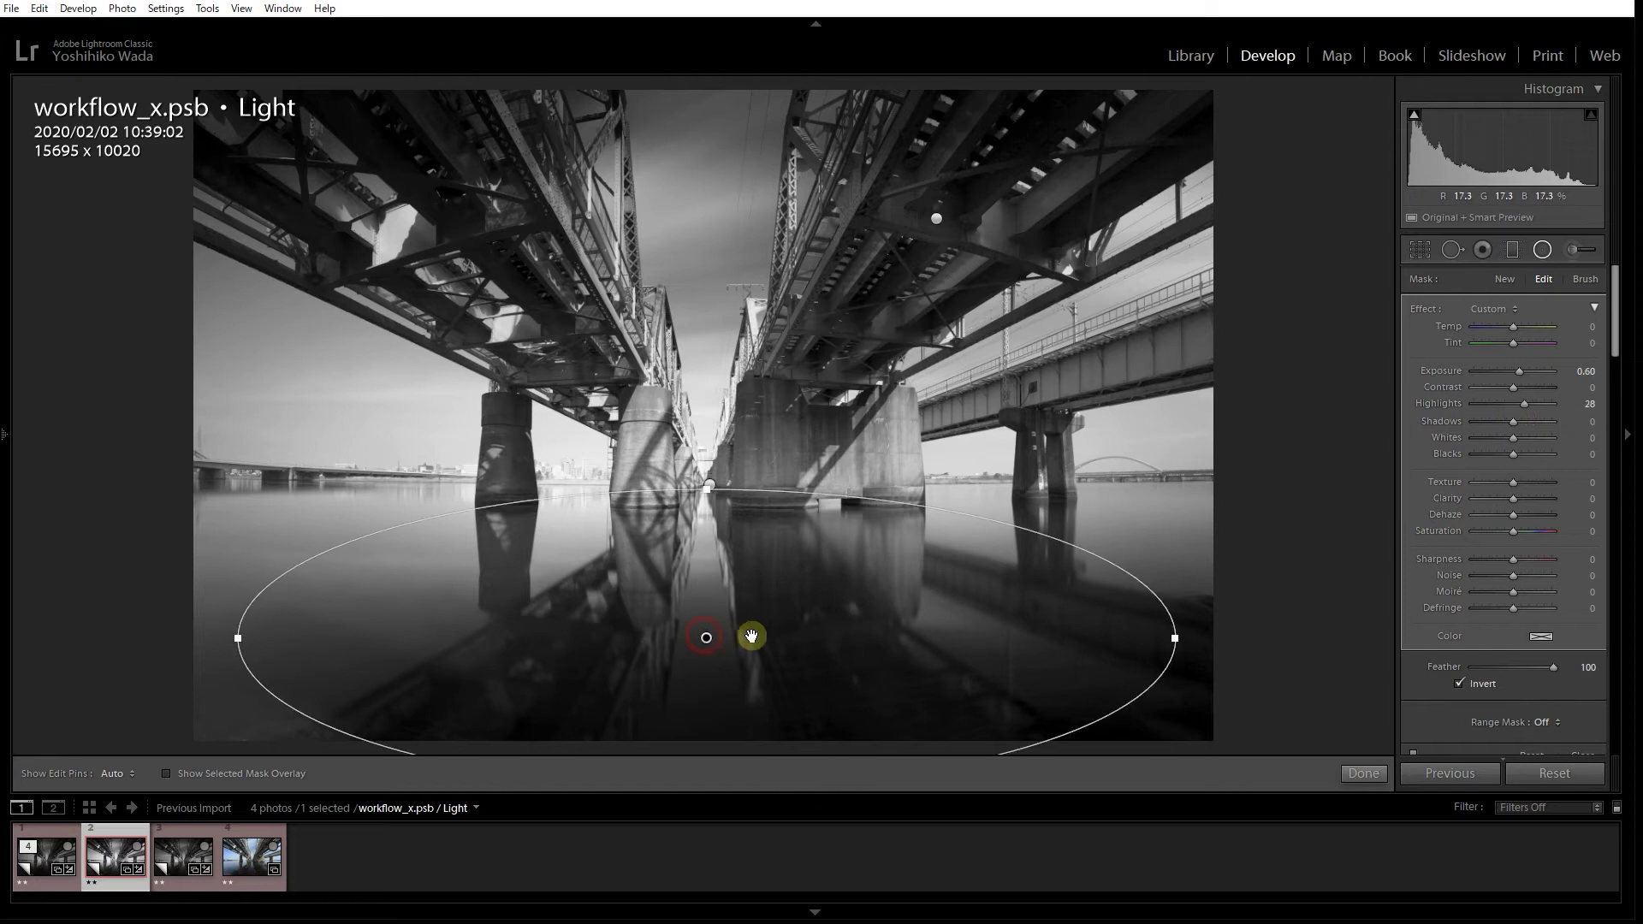
left_click_drag(1517, 376, 1515, 371)
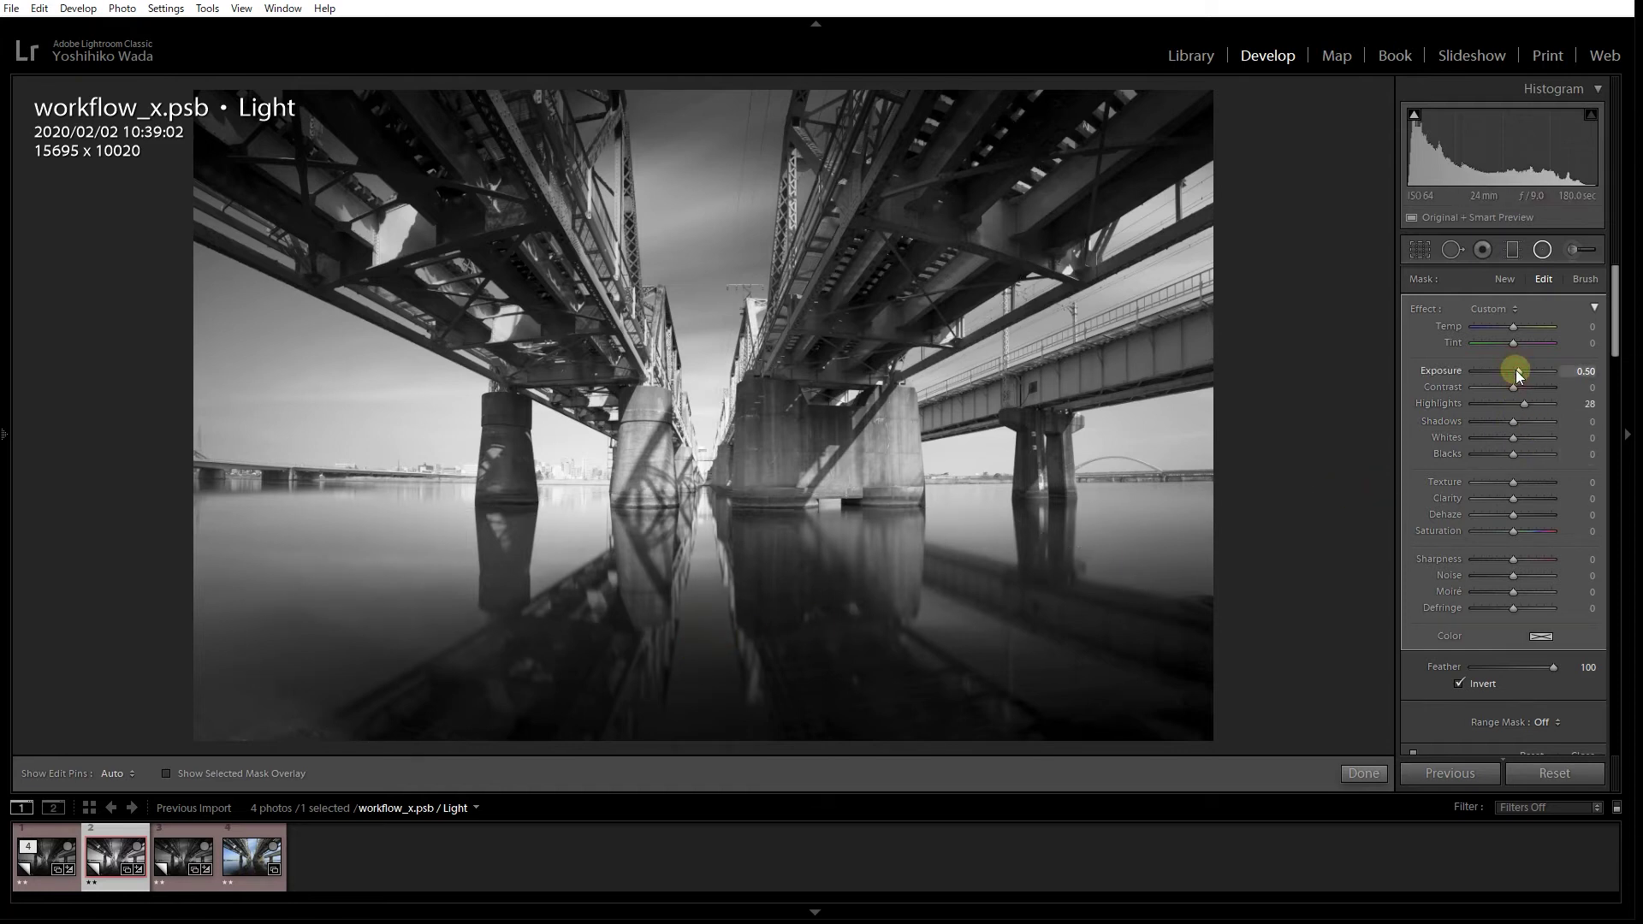
double_click(1526, 409)
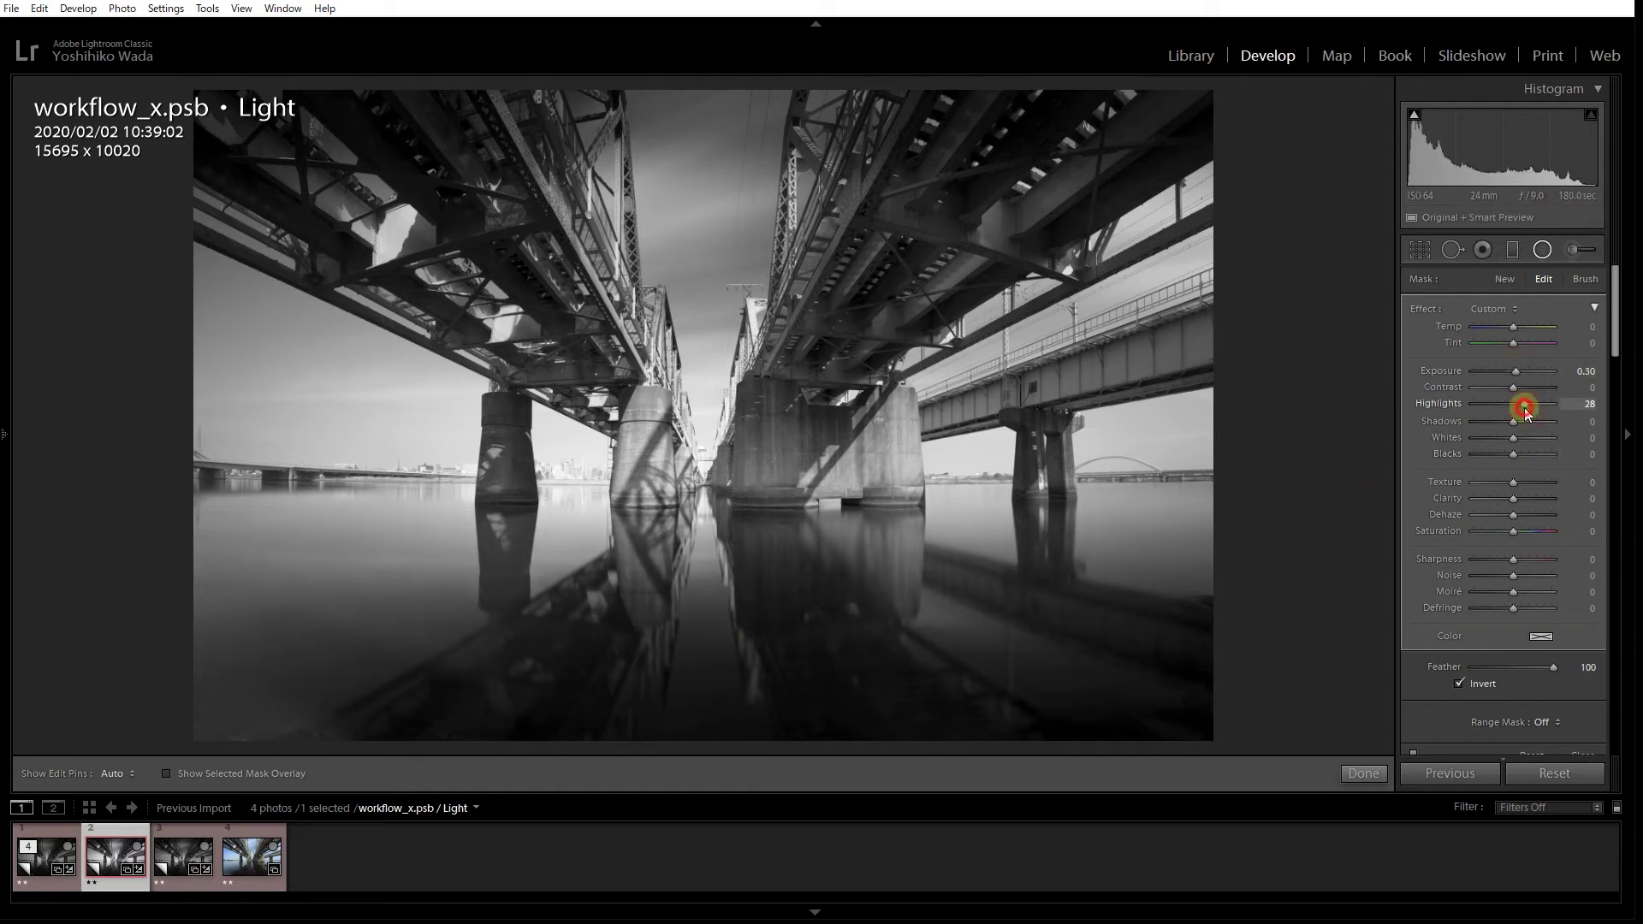
left_click_drag(1517, 409, 1515, 408)
left_click(1367, 775)
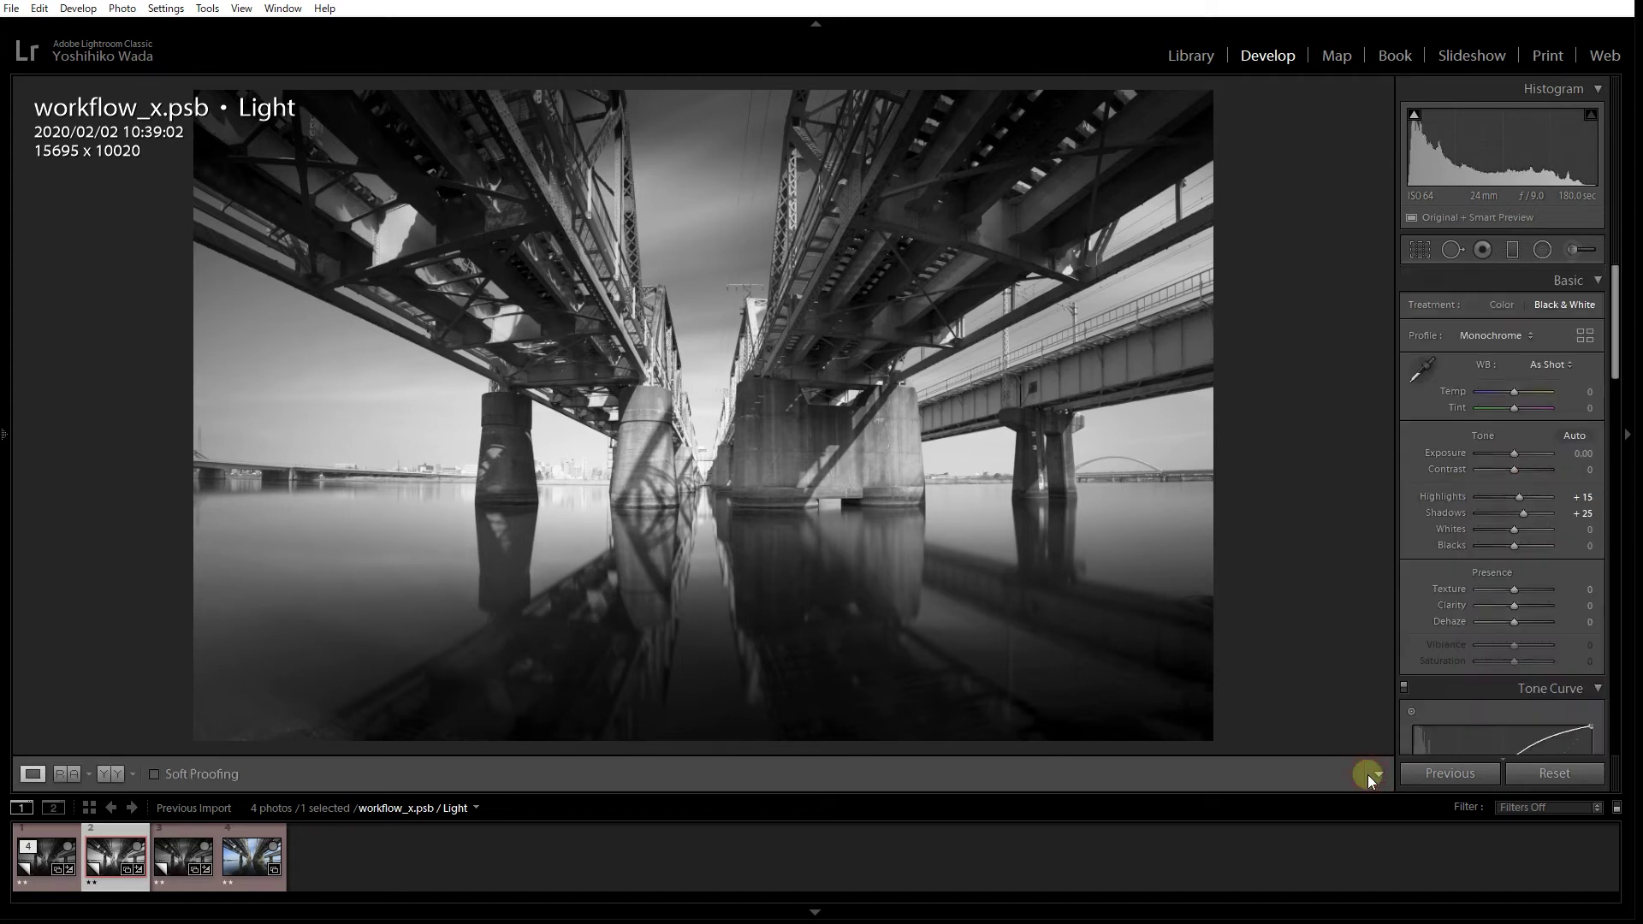
Create a virtual copy of the Light version
right_click(106, 867)
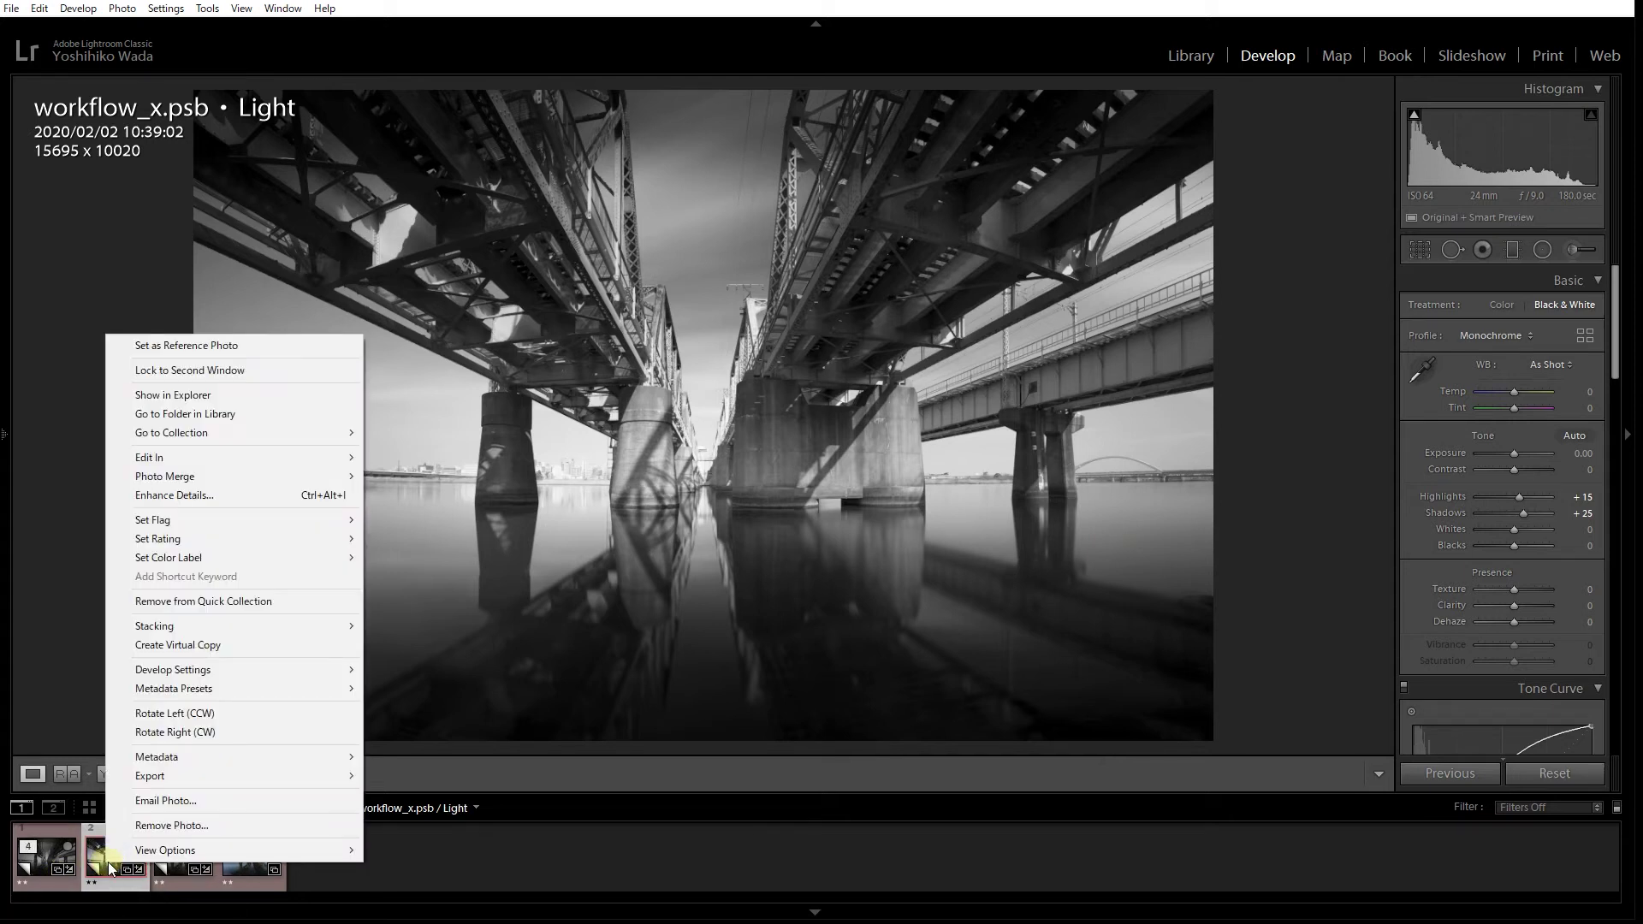
right_click(639, 522)
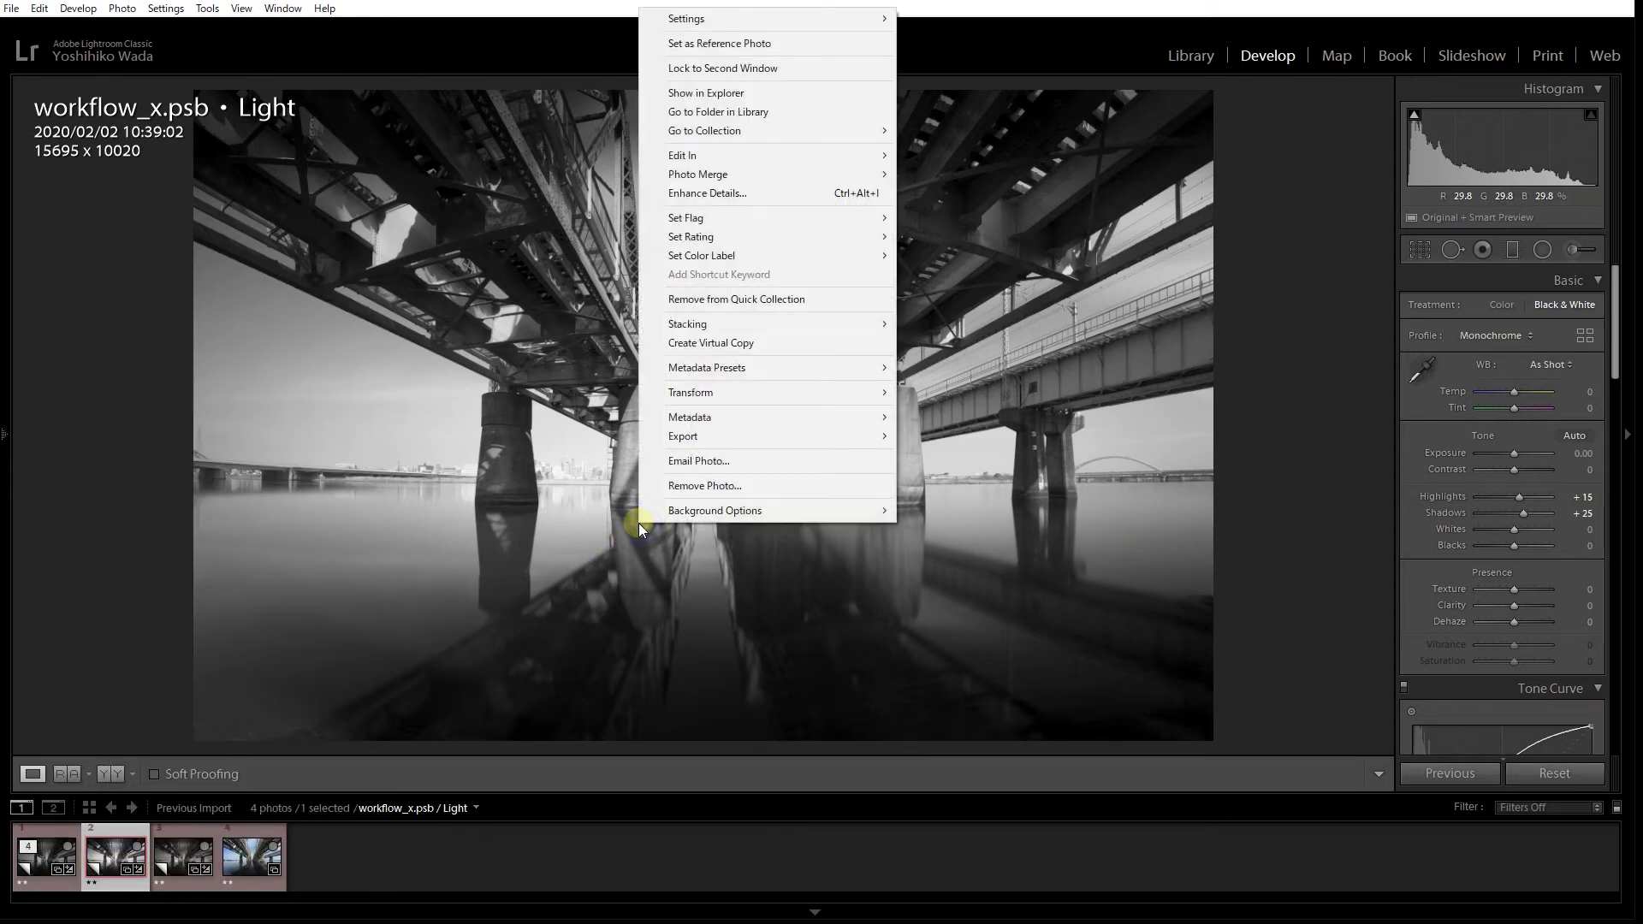
left_click(768, 351)
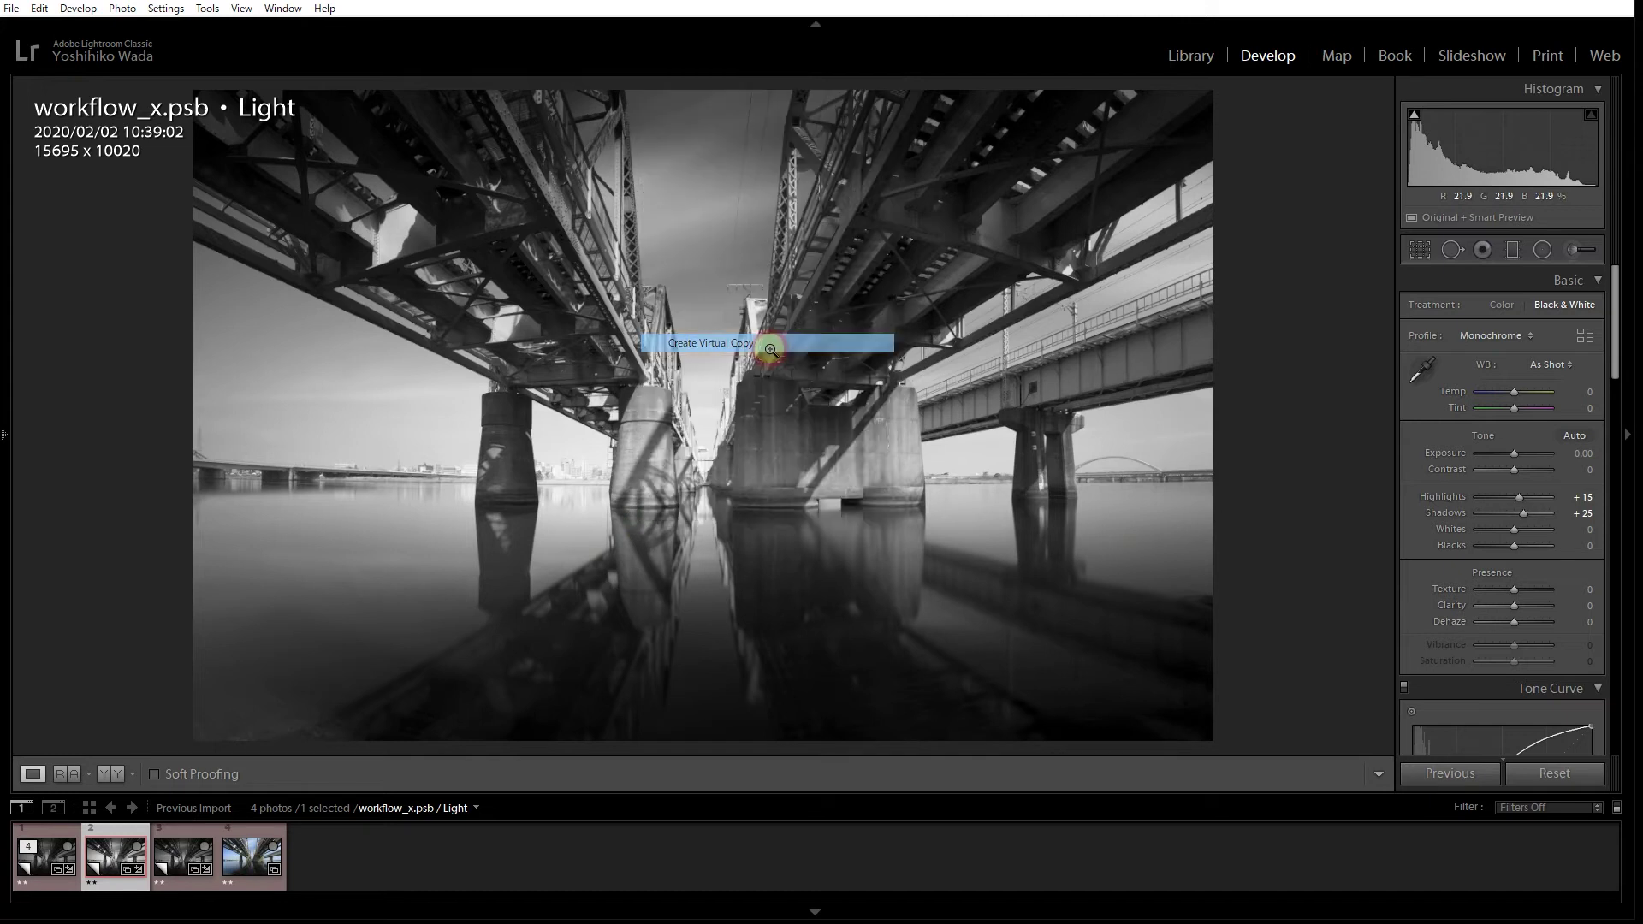
Set both Texture and Clarity of the new virtual copy to +100
left_click(741, 476)
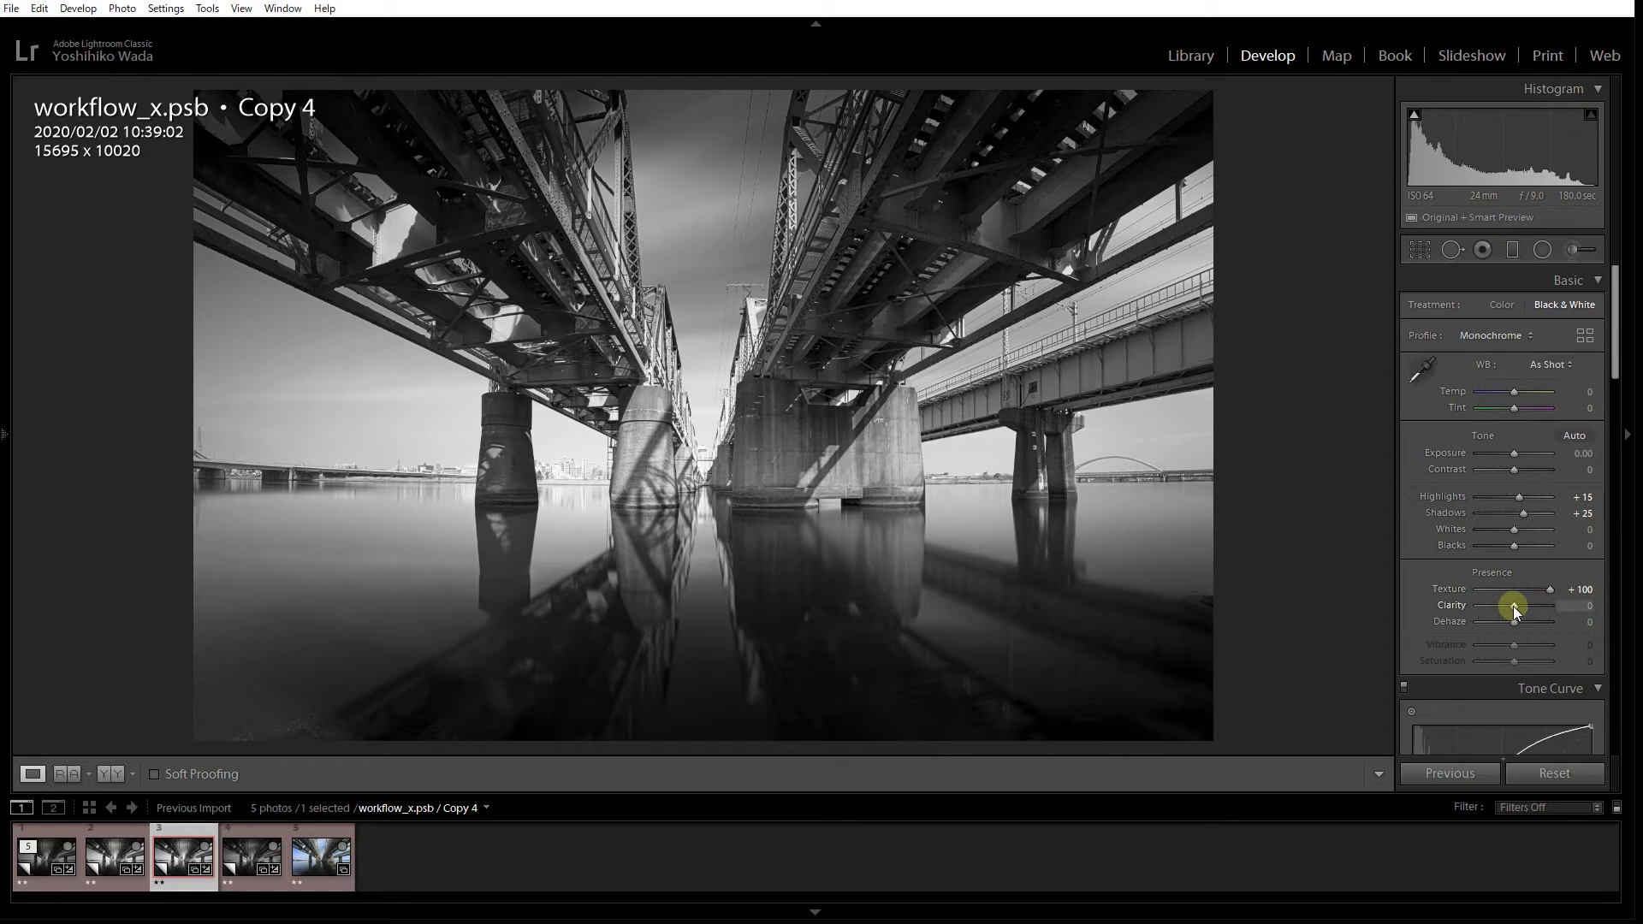
left_click_drag(1514, 606, 1590, 606)
left_click(747, 464)
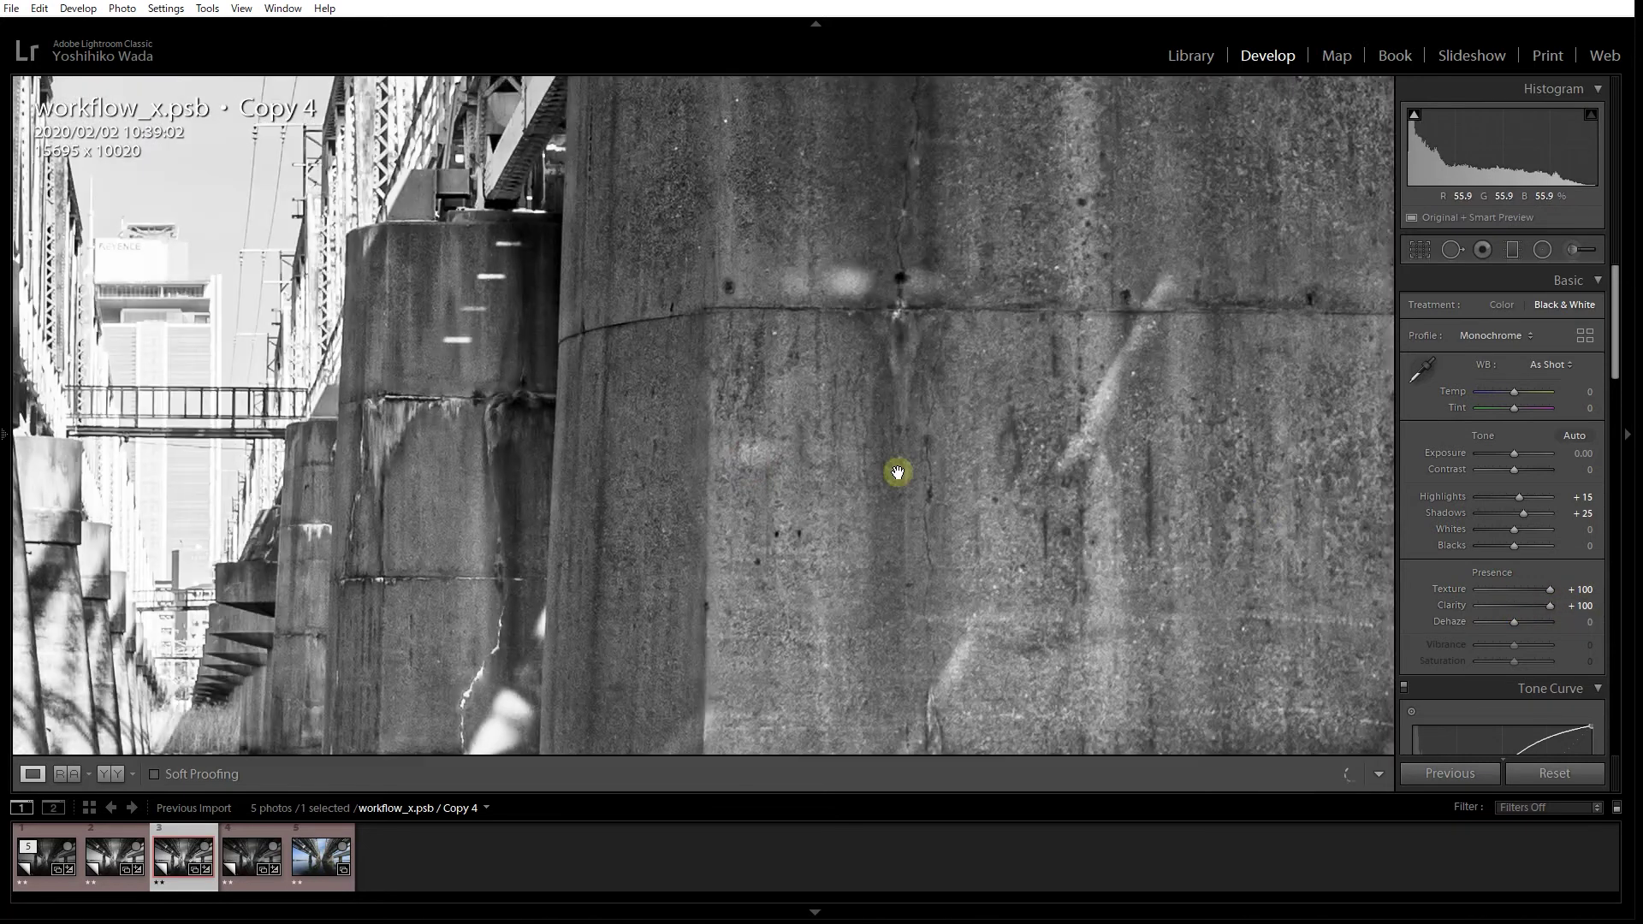
Reset the copy's Texture and fine-tune it to +26, judging the concrete piers' surface close up
double_click(1548, 589)
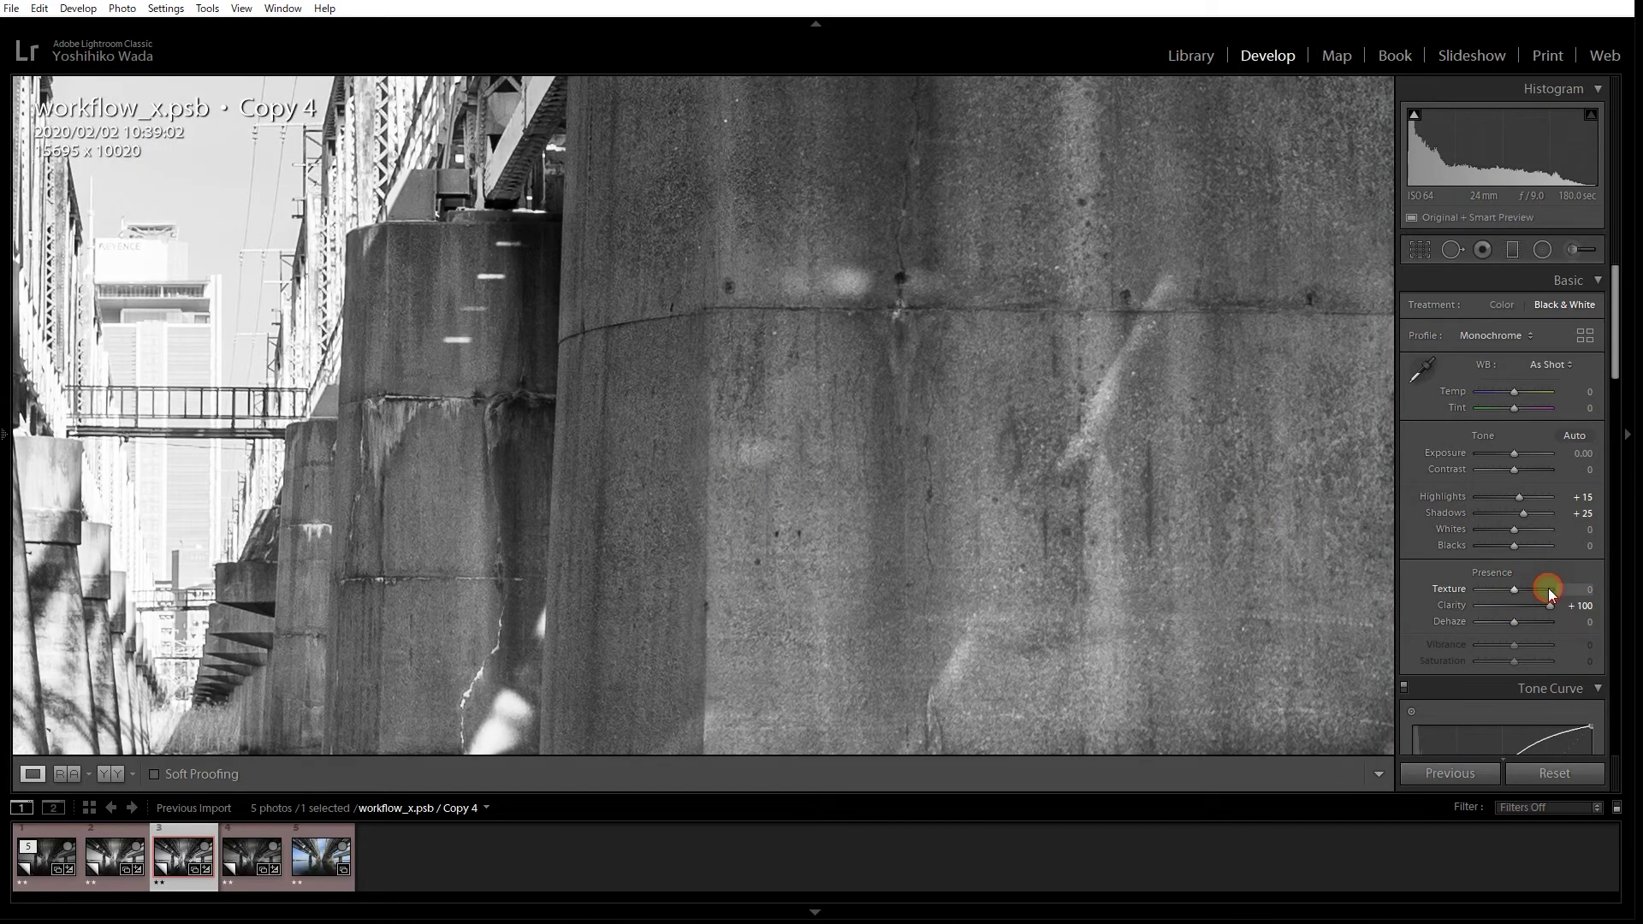
left_click_drag(1507, 588, 1530, 587)
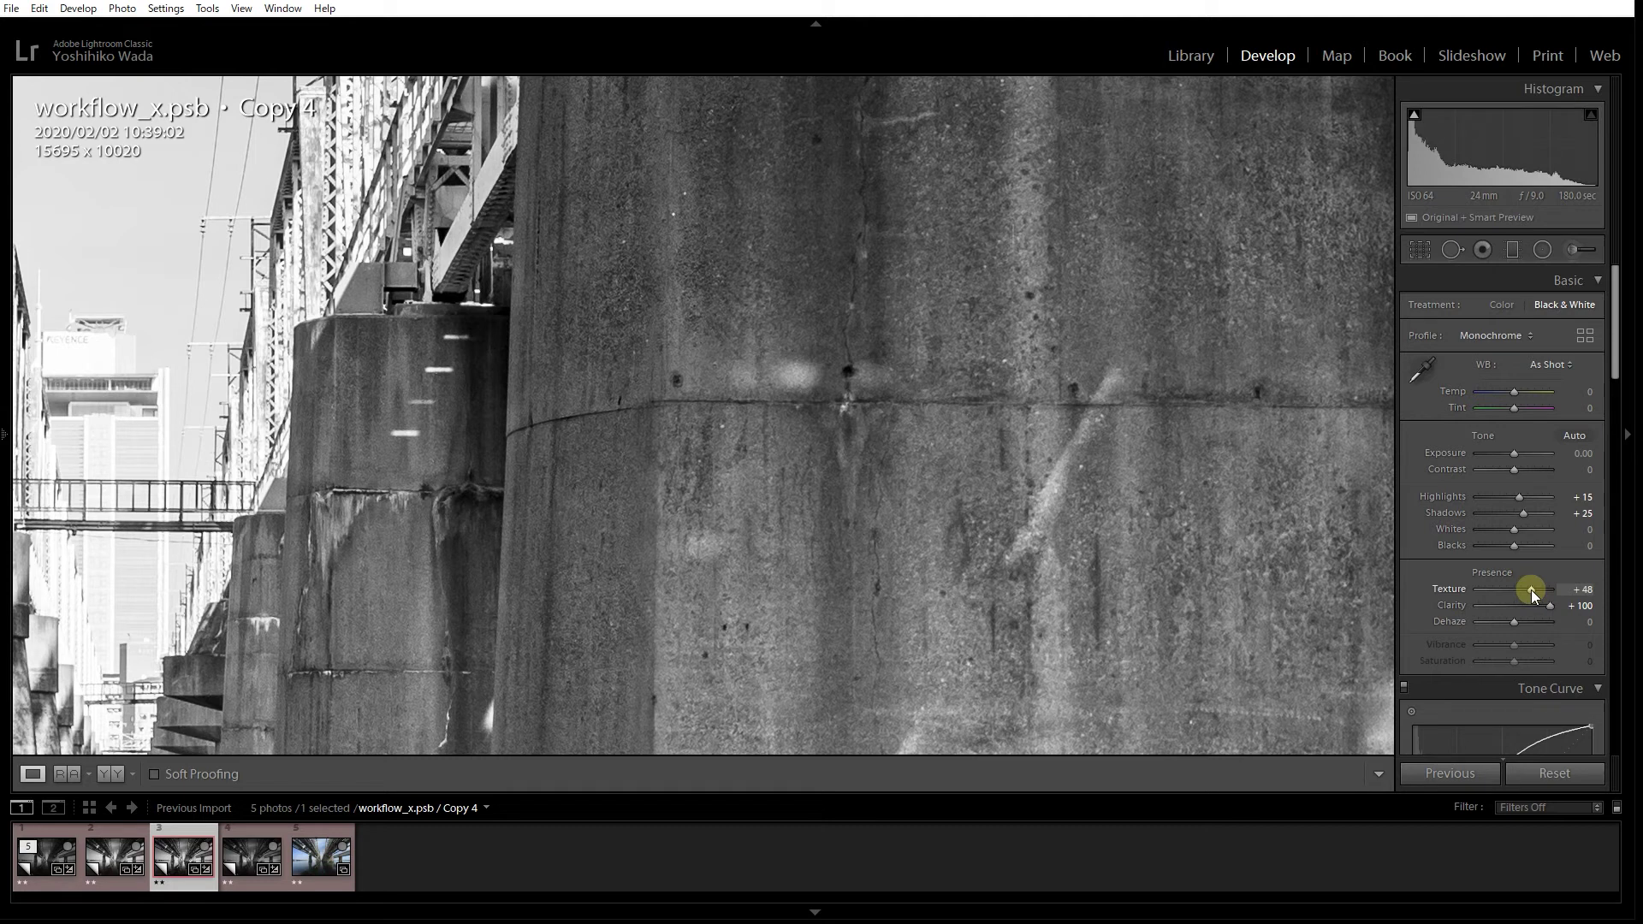
left_click_drag(637, 351, 924, 444)
double_click(1531, 589)
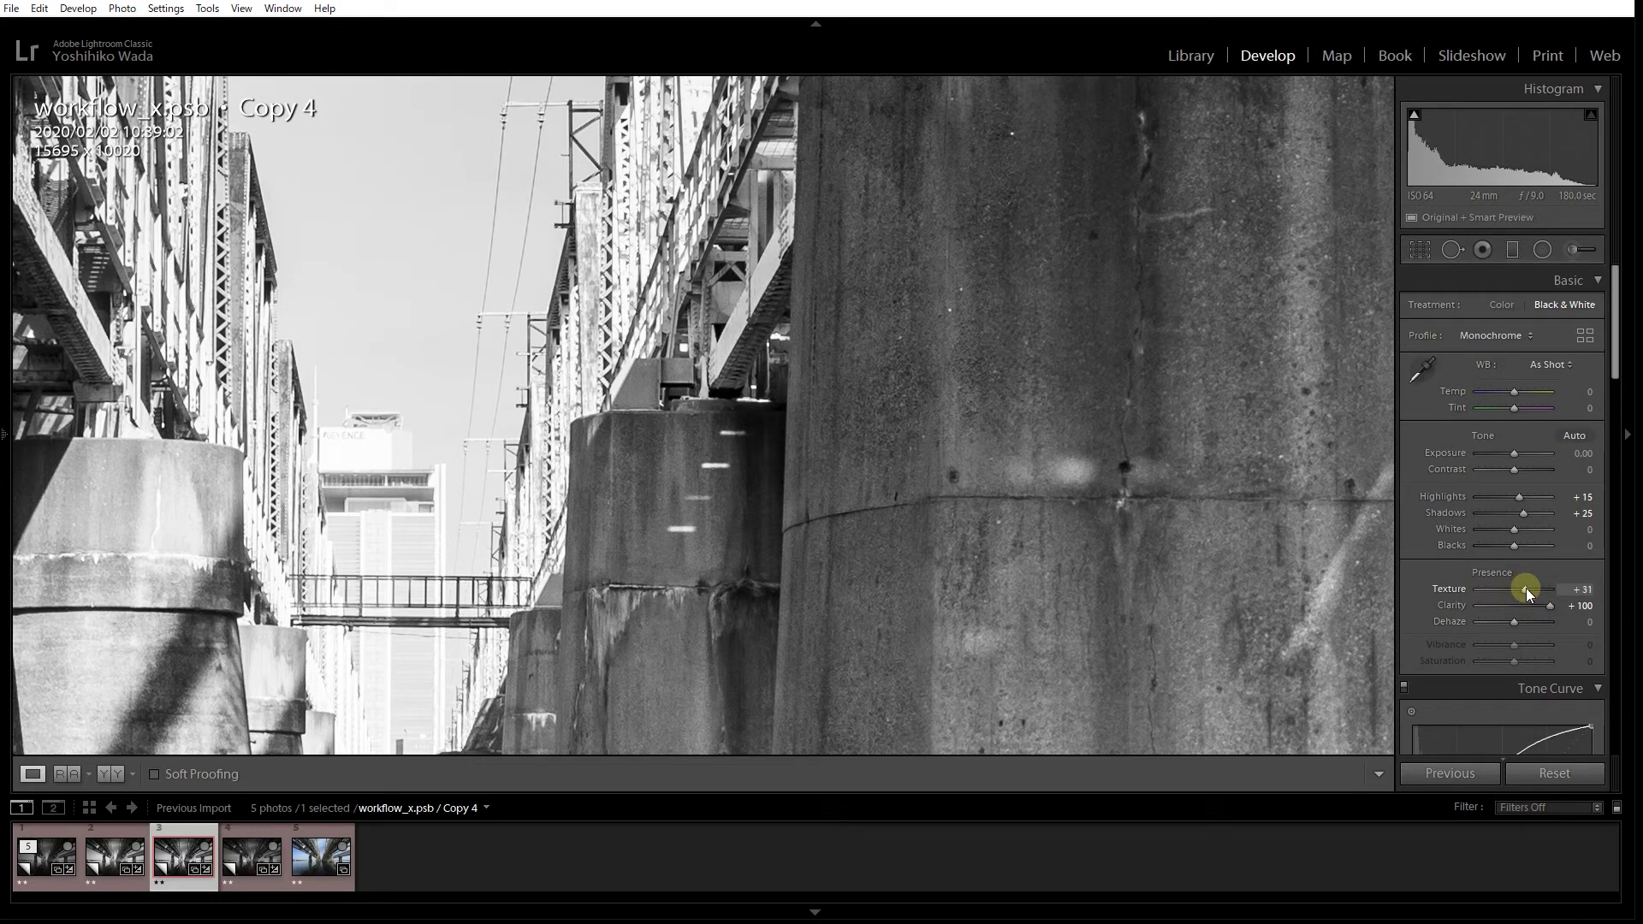
left_click(961, 445)
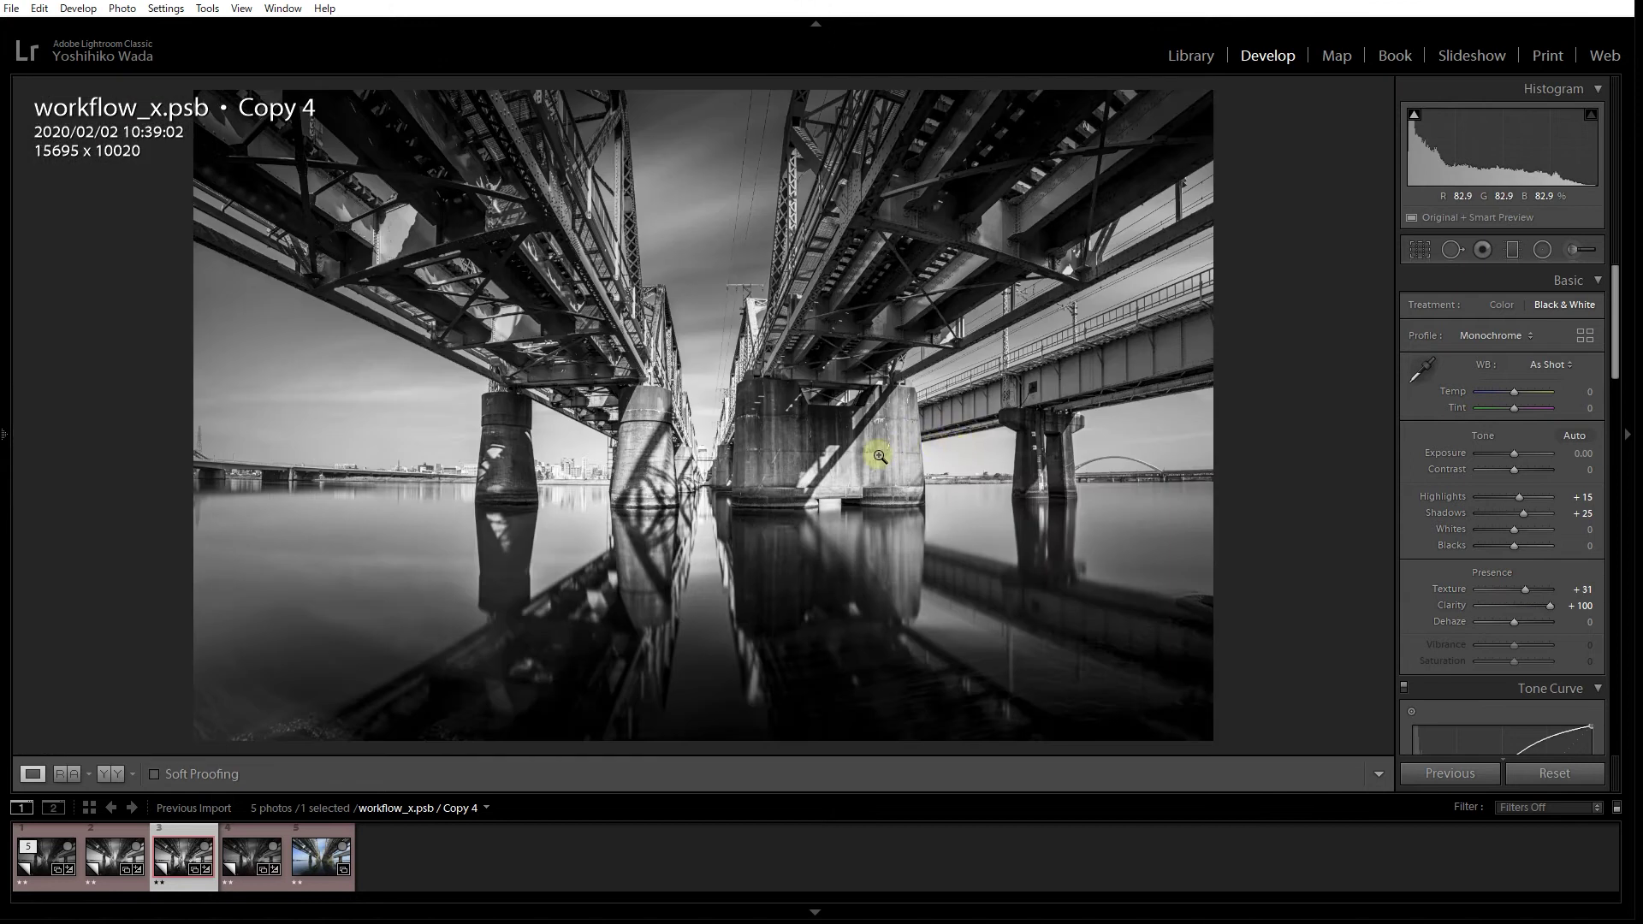
left_click(728, 445)
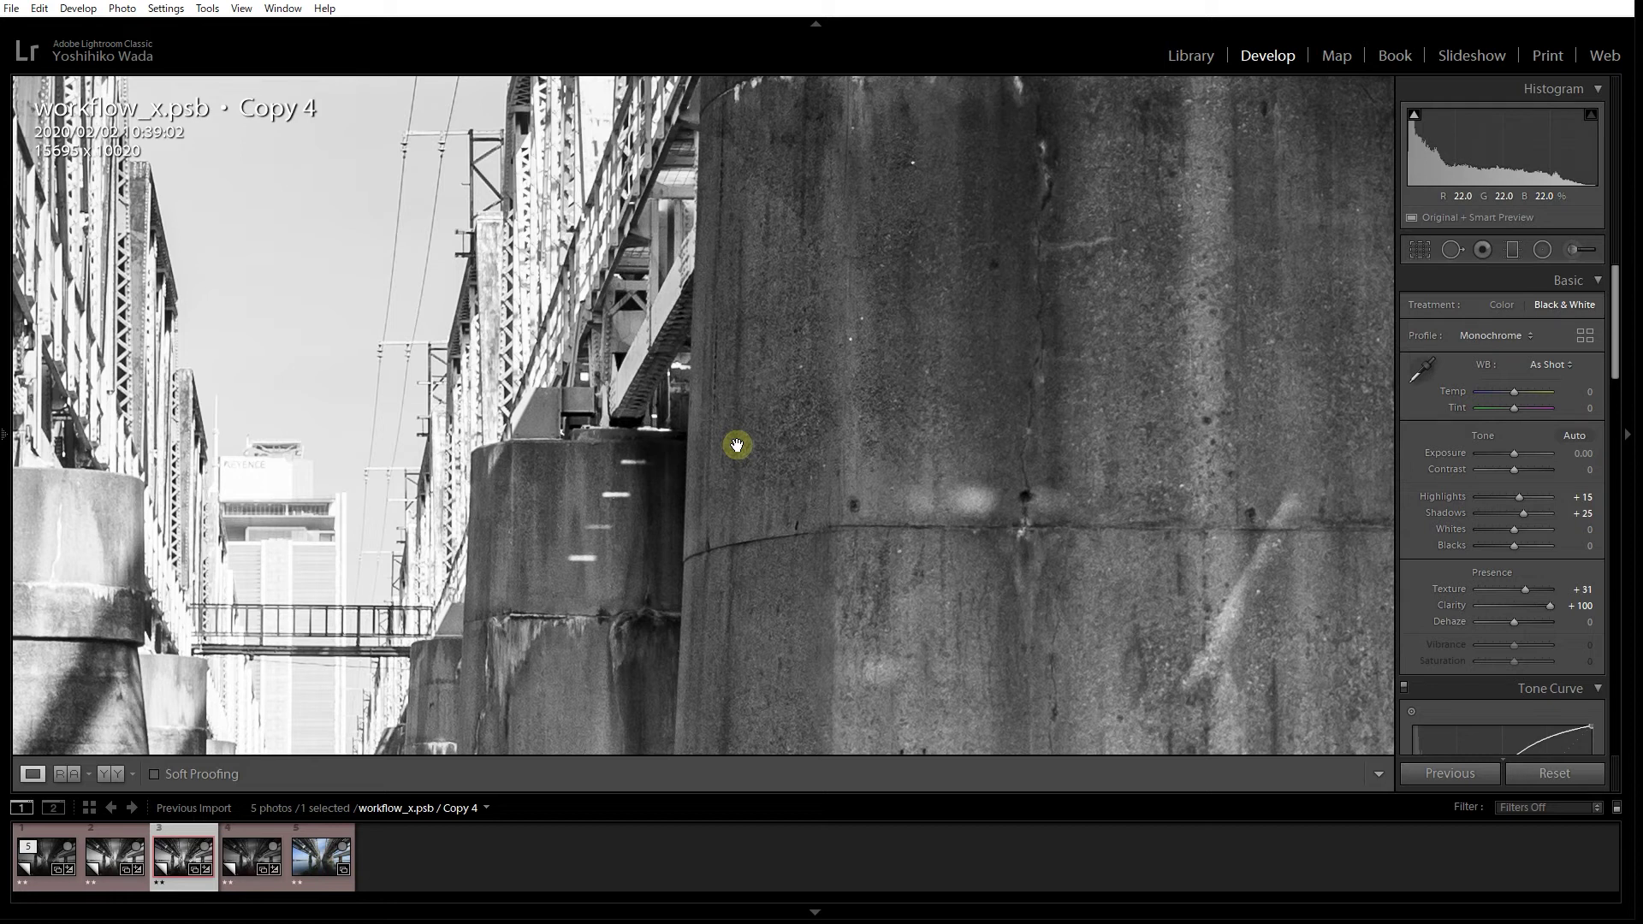
left_click_drag(1527, 590, 1523, 590)
left_click(689, 495)
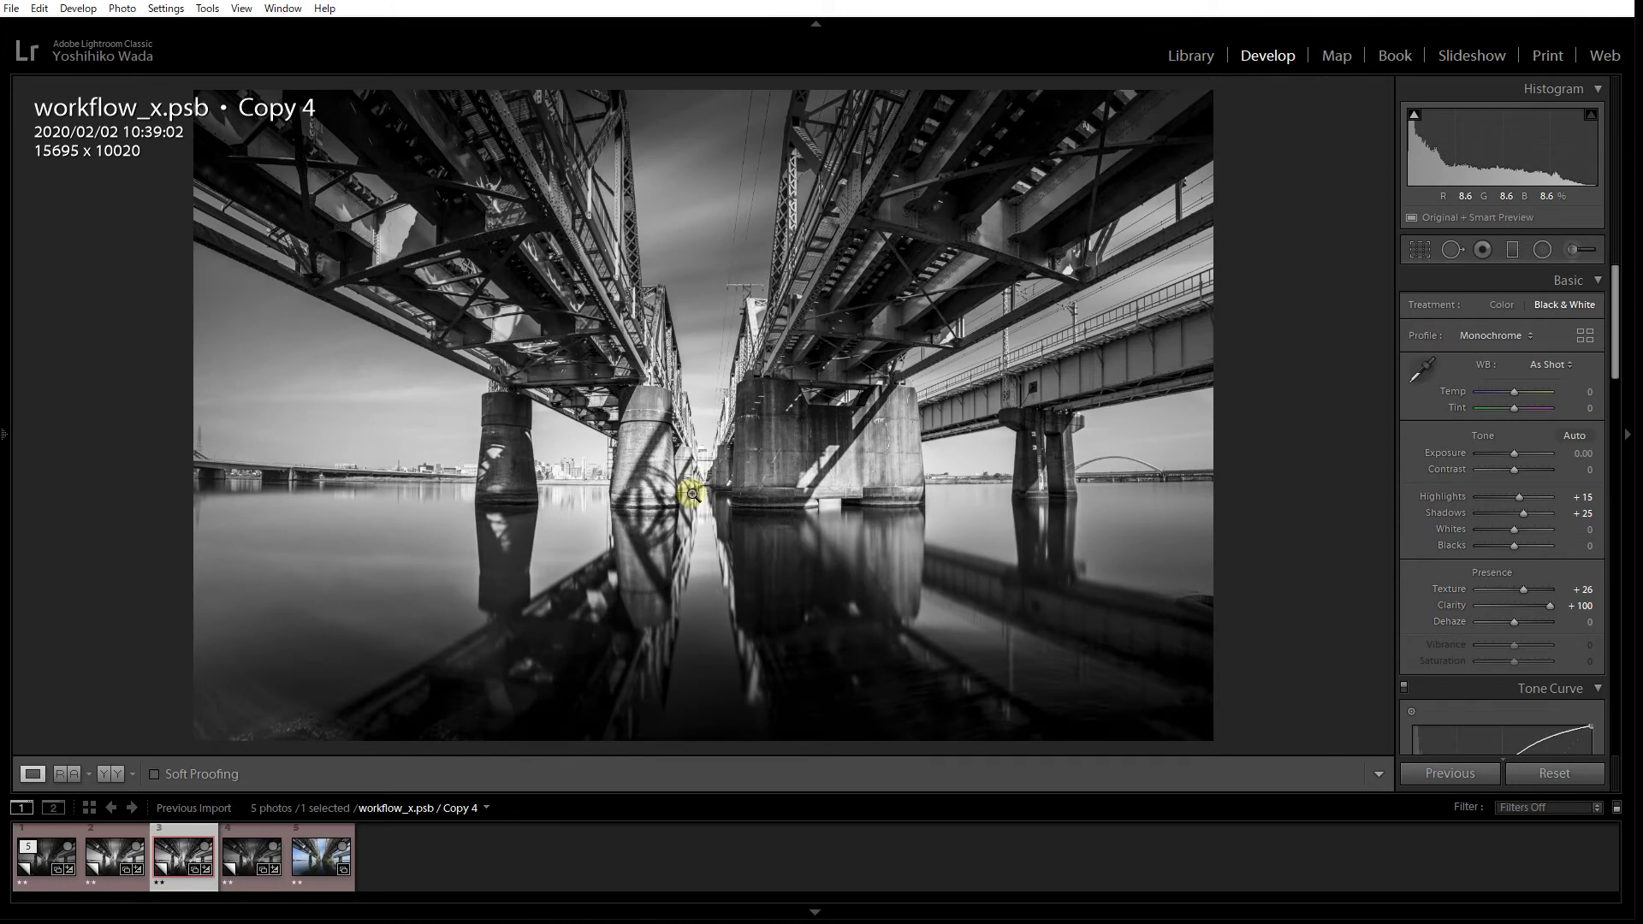
Compare the copy with Clarity at 0 and at +100, and examine the left bridge's truss detail close up
double_click(1551, 608)
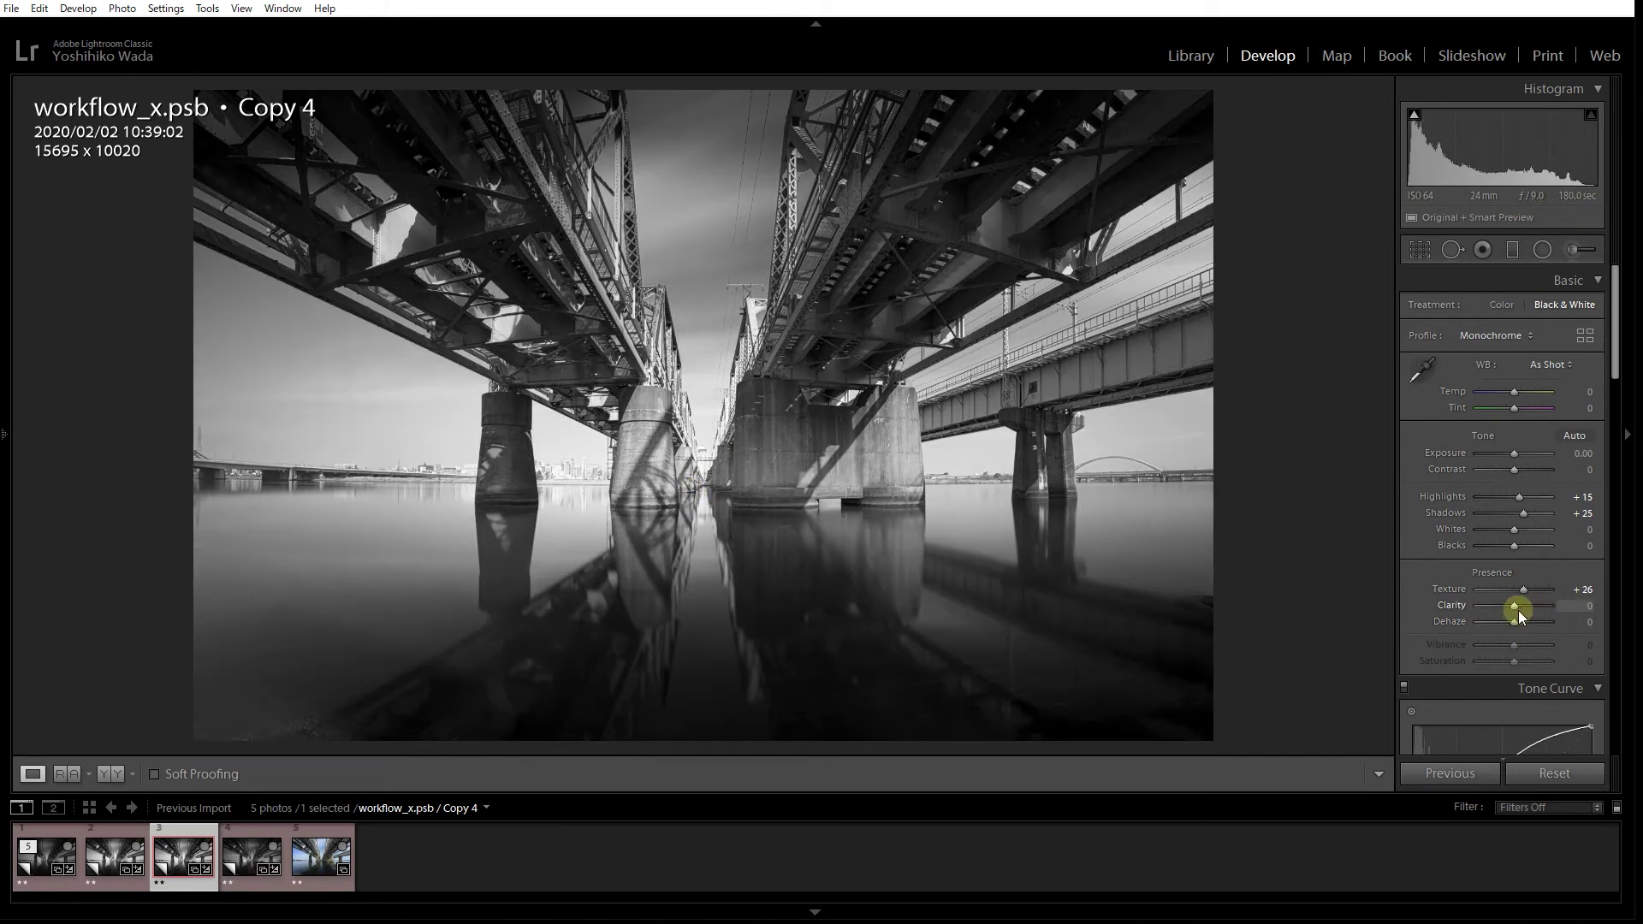
left_click_drag(1515, 606, 1590, 607)
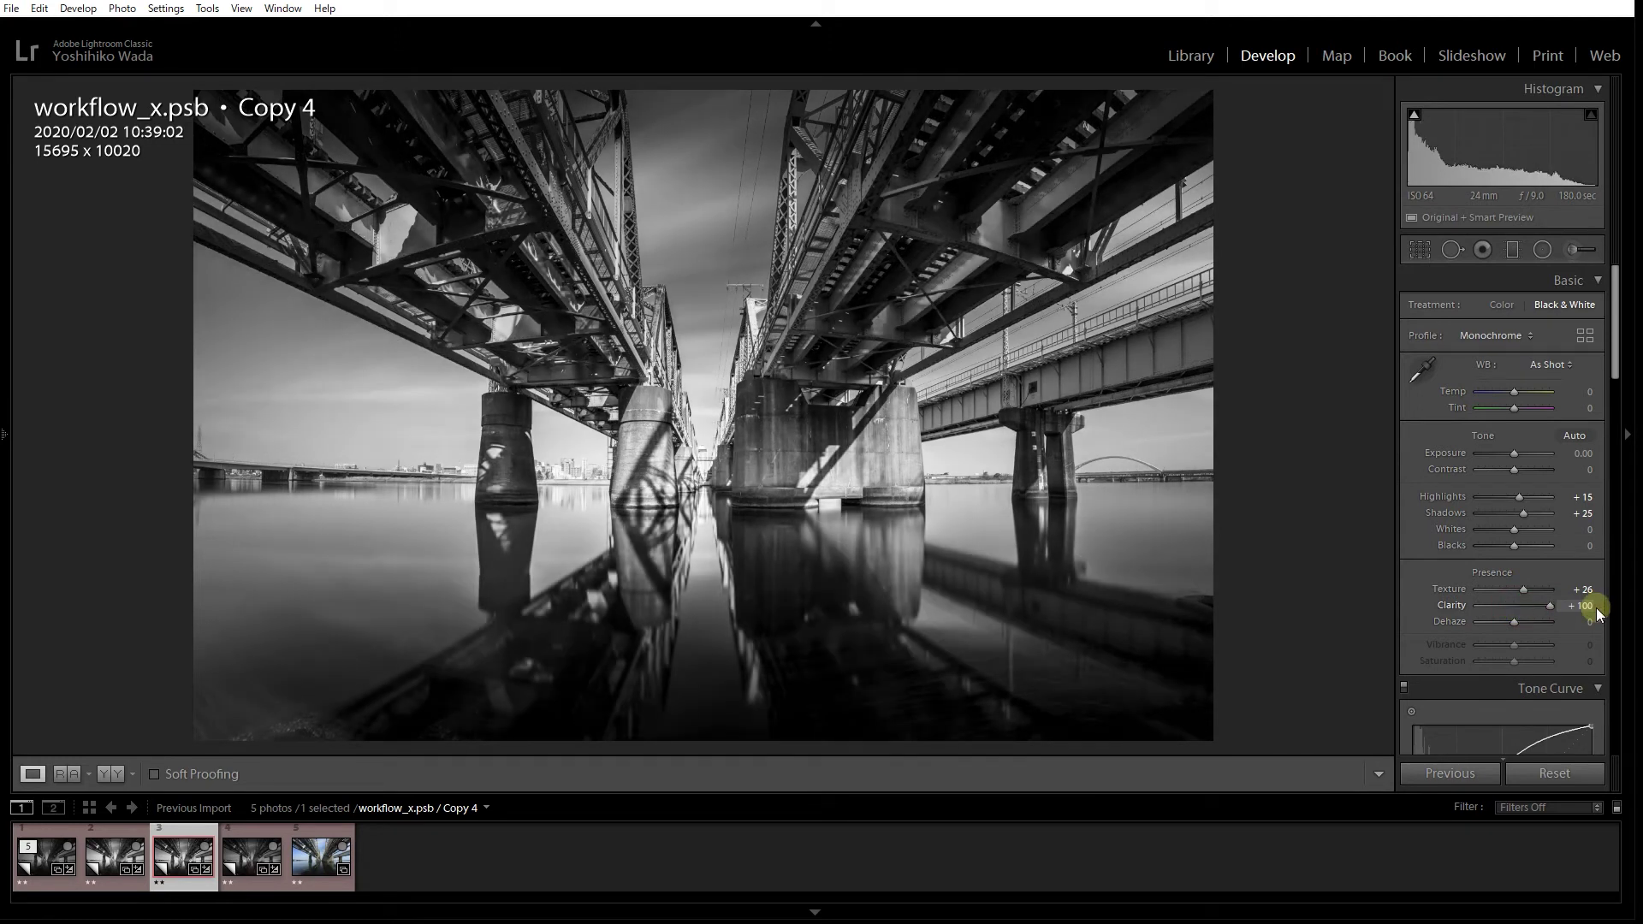
left_click(648, 354)
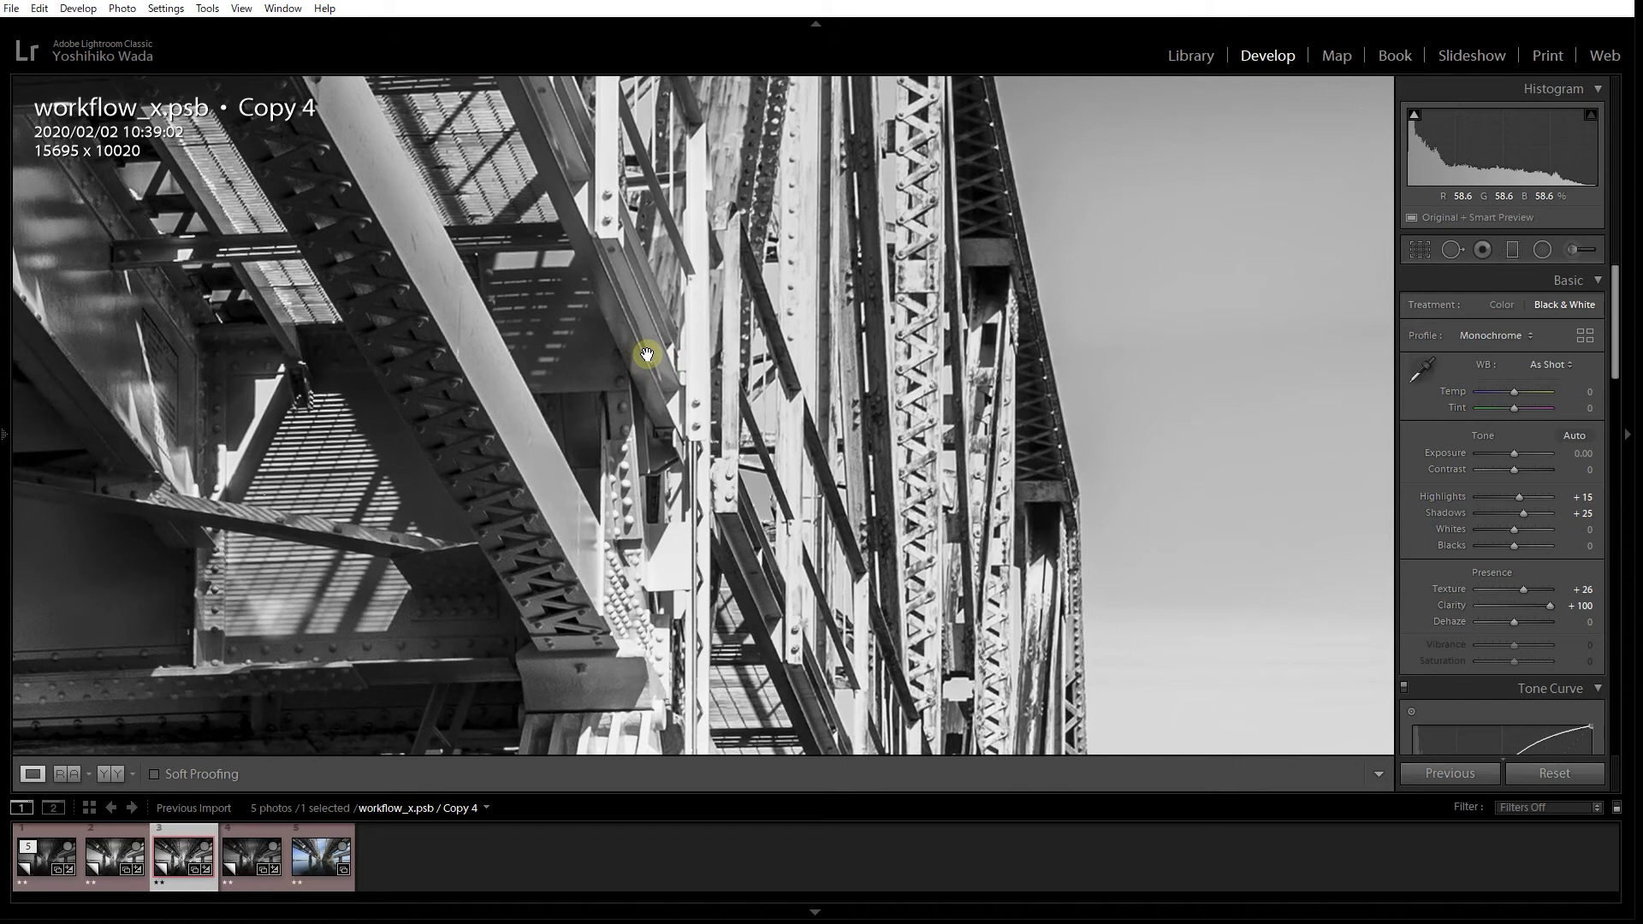
left_click(698, 375)
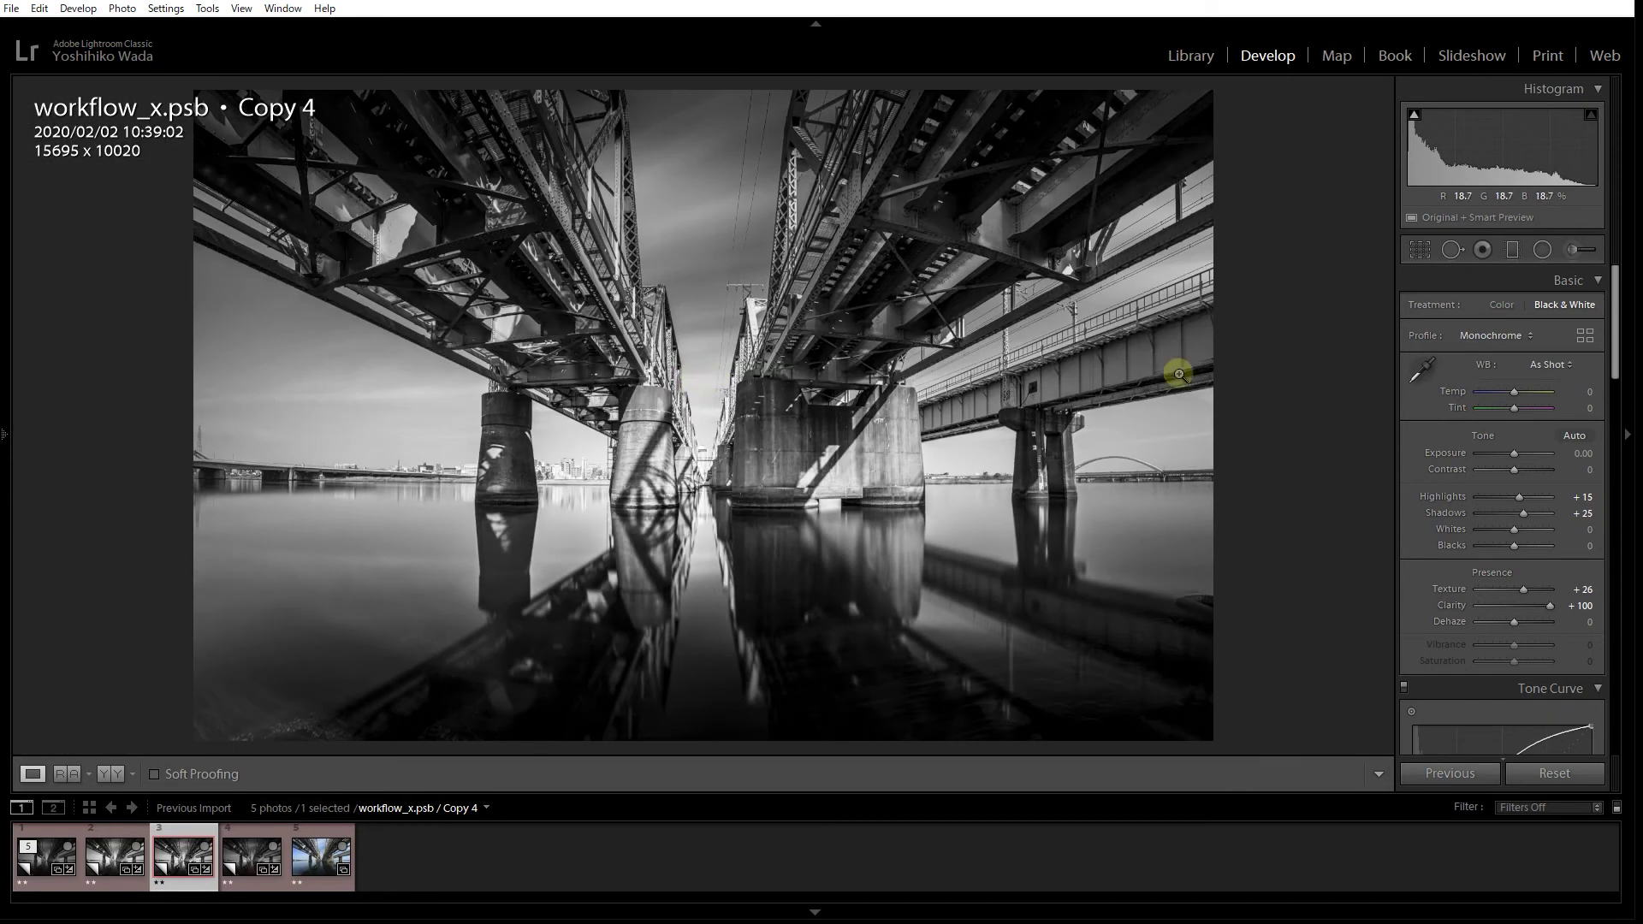
Add a small radial filter over the large pier right of centre with Texture 30 and Clarity 100
left_click(1547, 251)
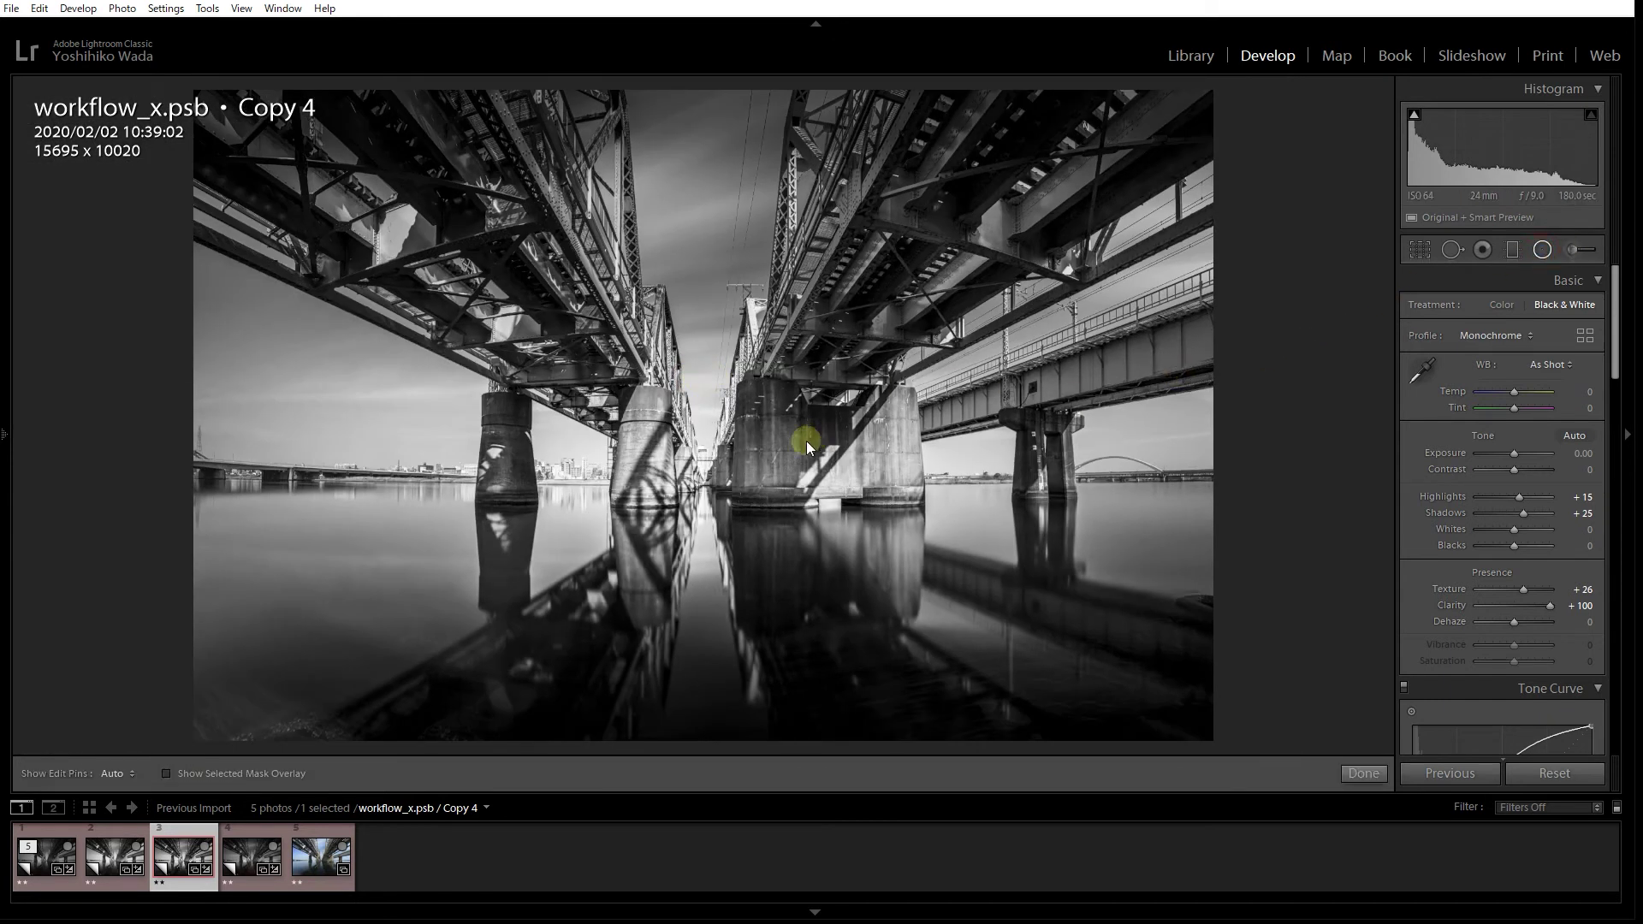
mouse_move(780, 447)
left_mouse_down()
mouse_move(835, 475)
mouse_move(795, 462)
left_mouse_up()
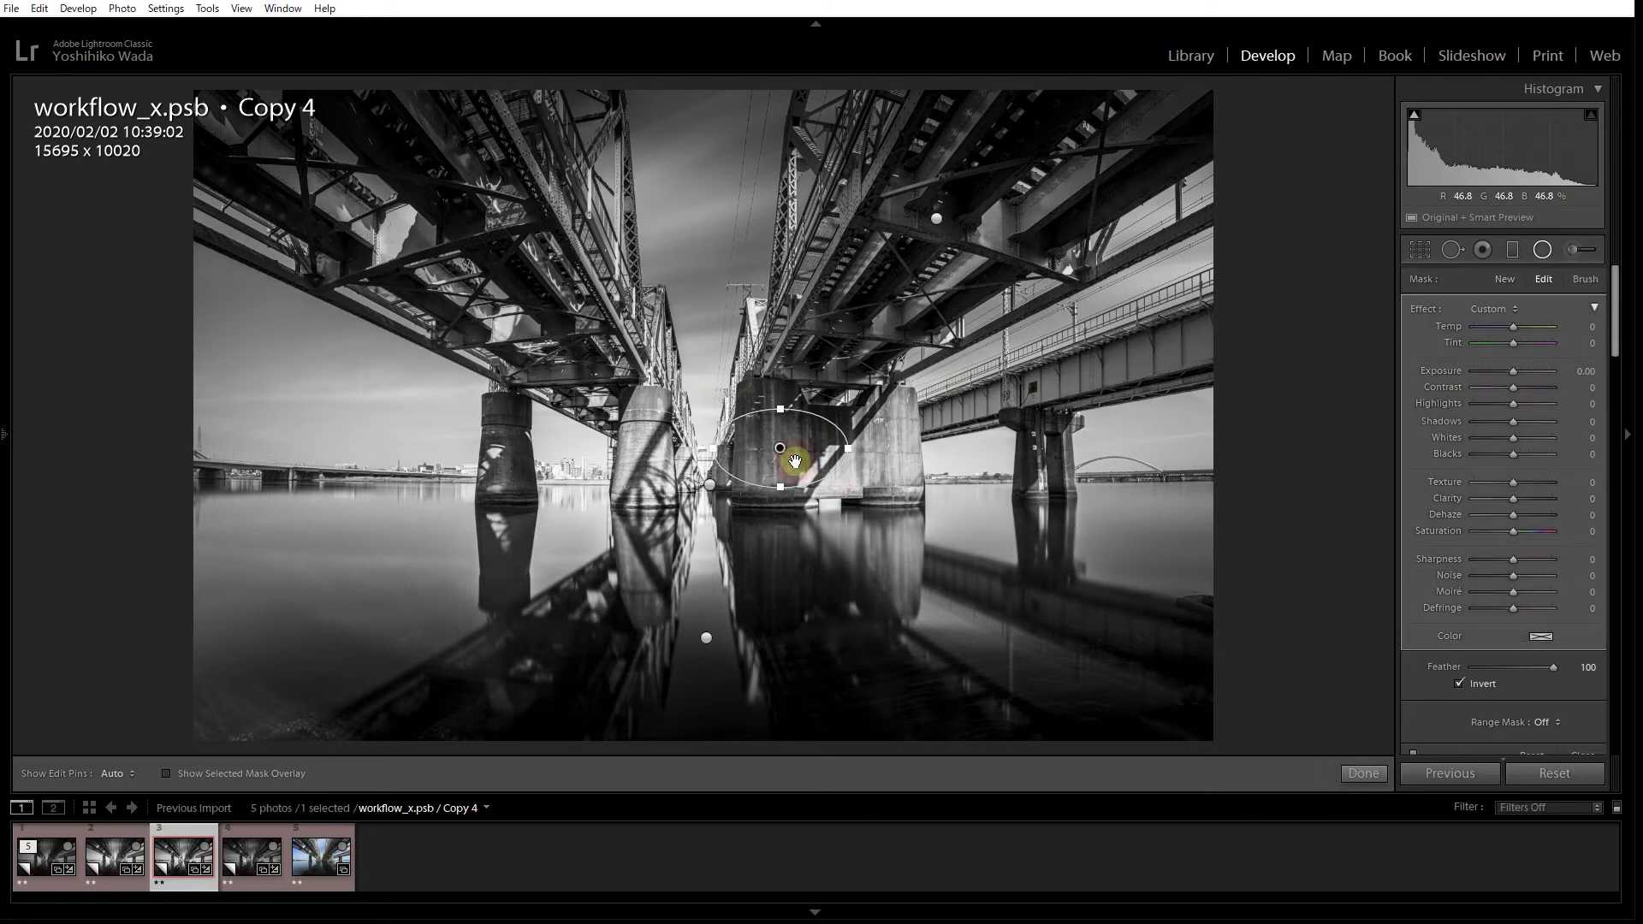
left_click(781, 452)
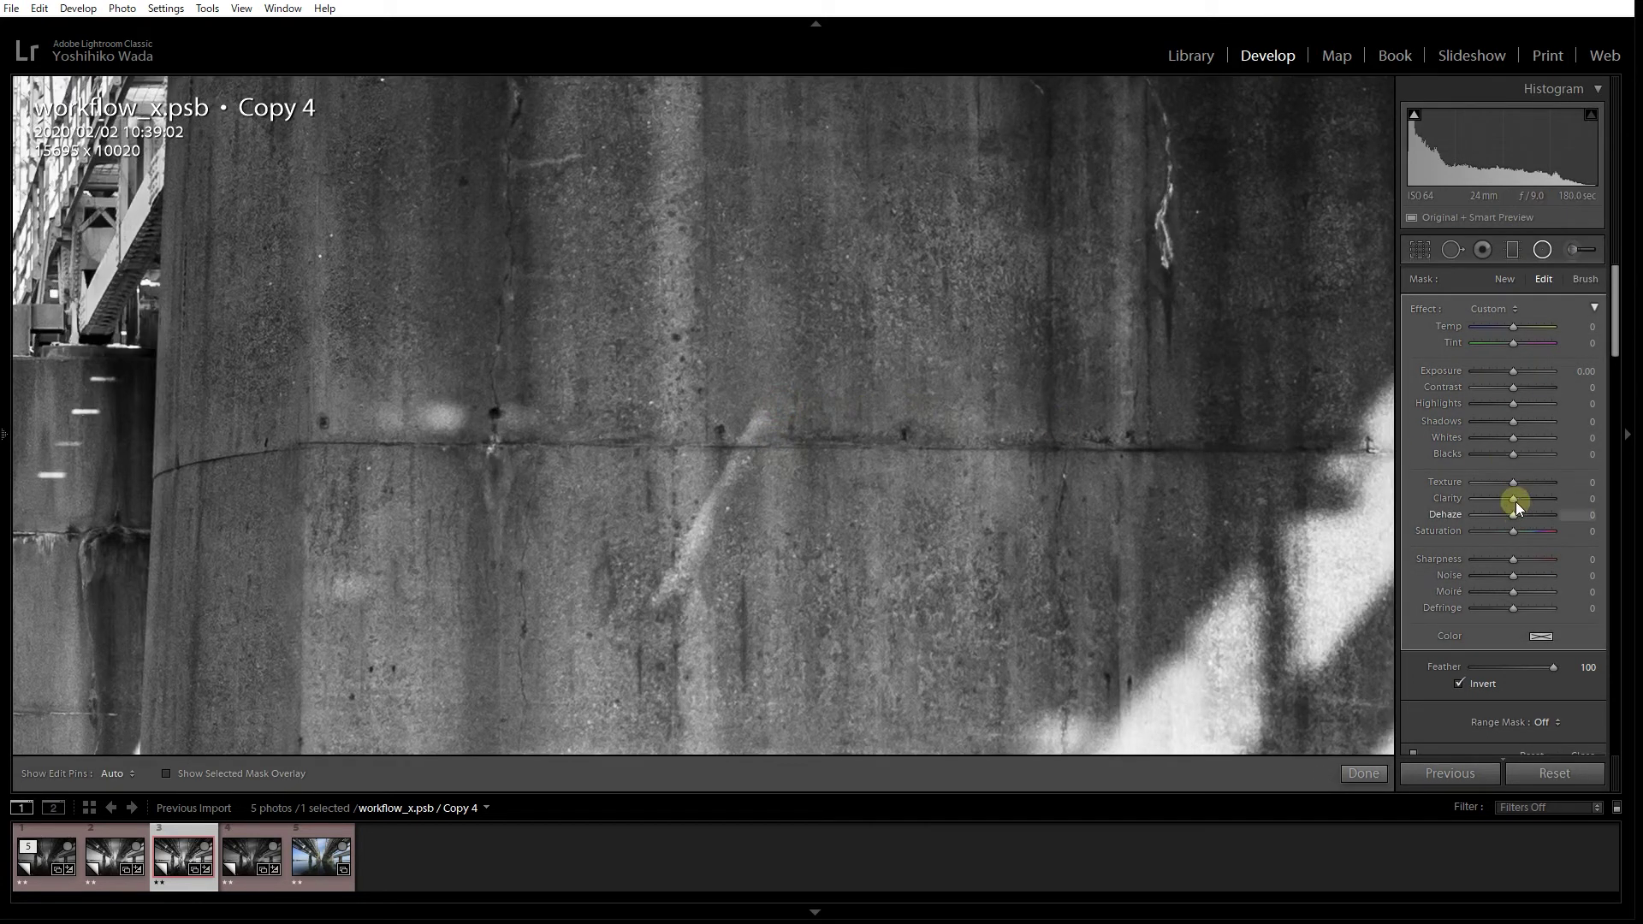
mouse_move(1512, 497)
left_mouse_down()
mouse_move(1575, 501)
mouse_move(1509, 480)
mouse_move(1542, 480)
mouse_move(1525, 482)
left_mouse_up()
left_click(828, 402)
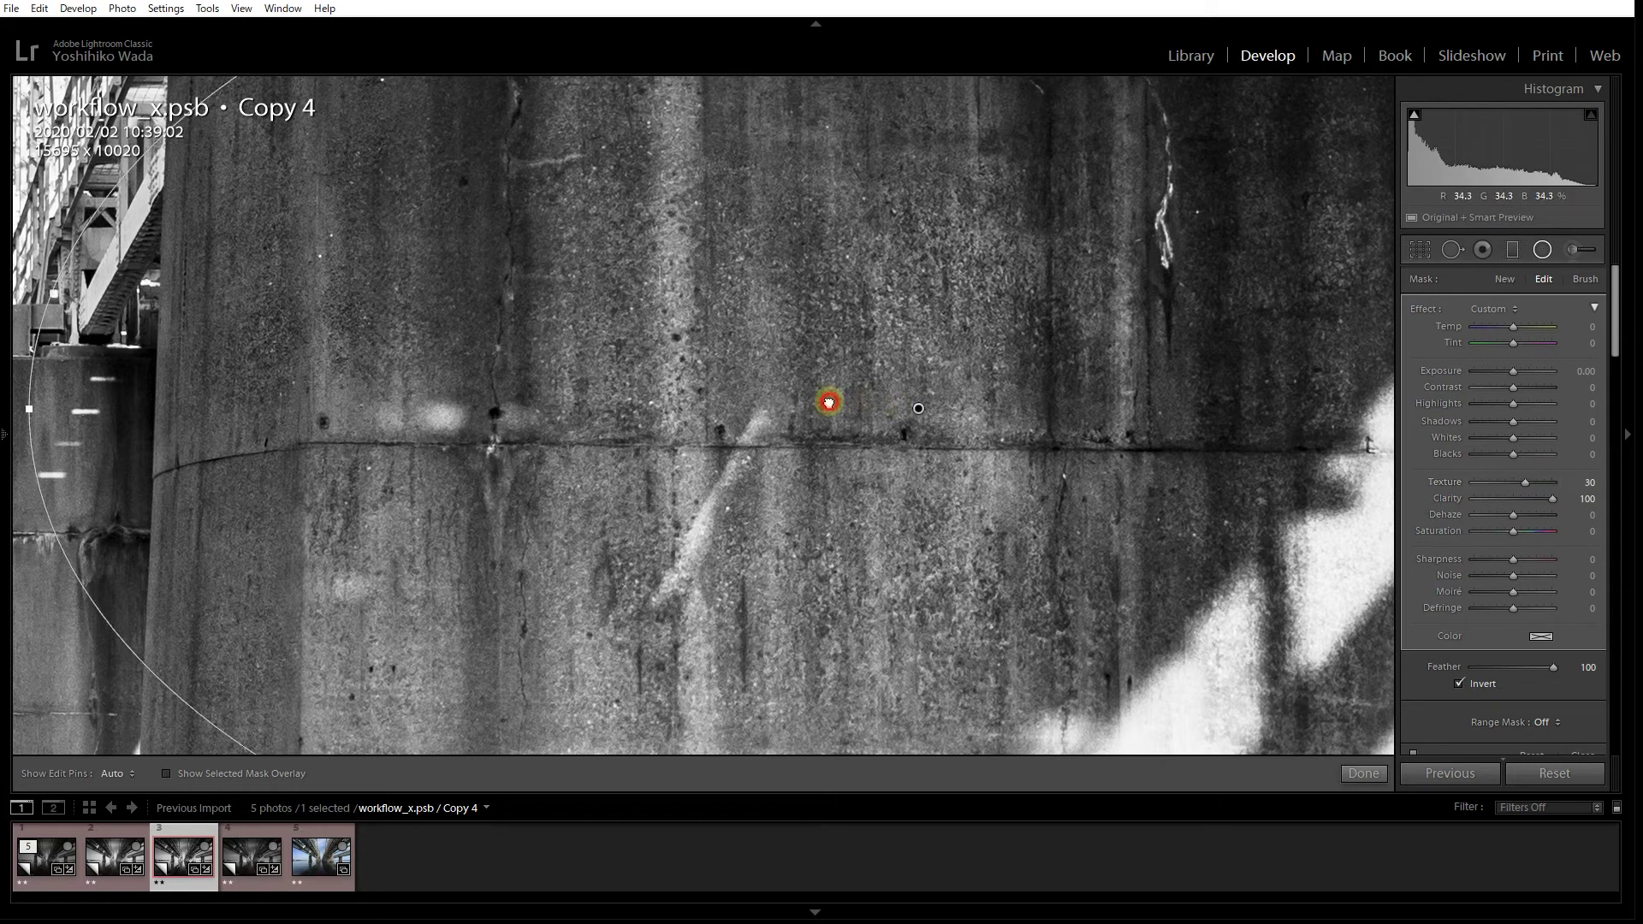
Move the large pier's radial filter right to the pier's middle, and make the ellipse taller
left_click(801, 452)
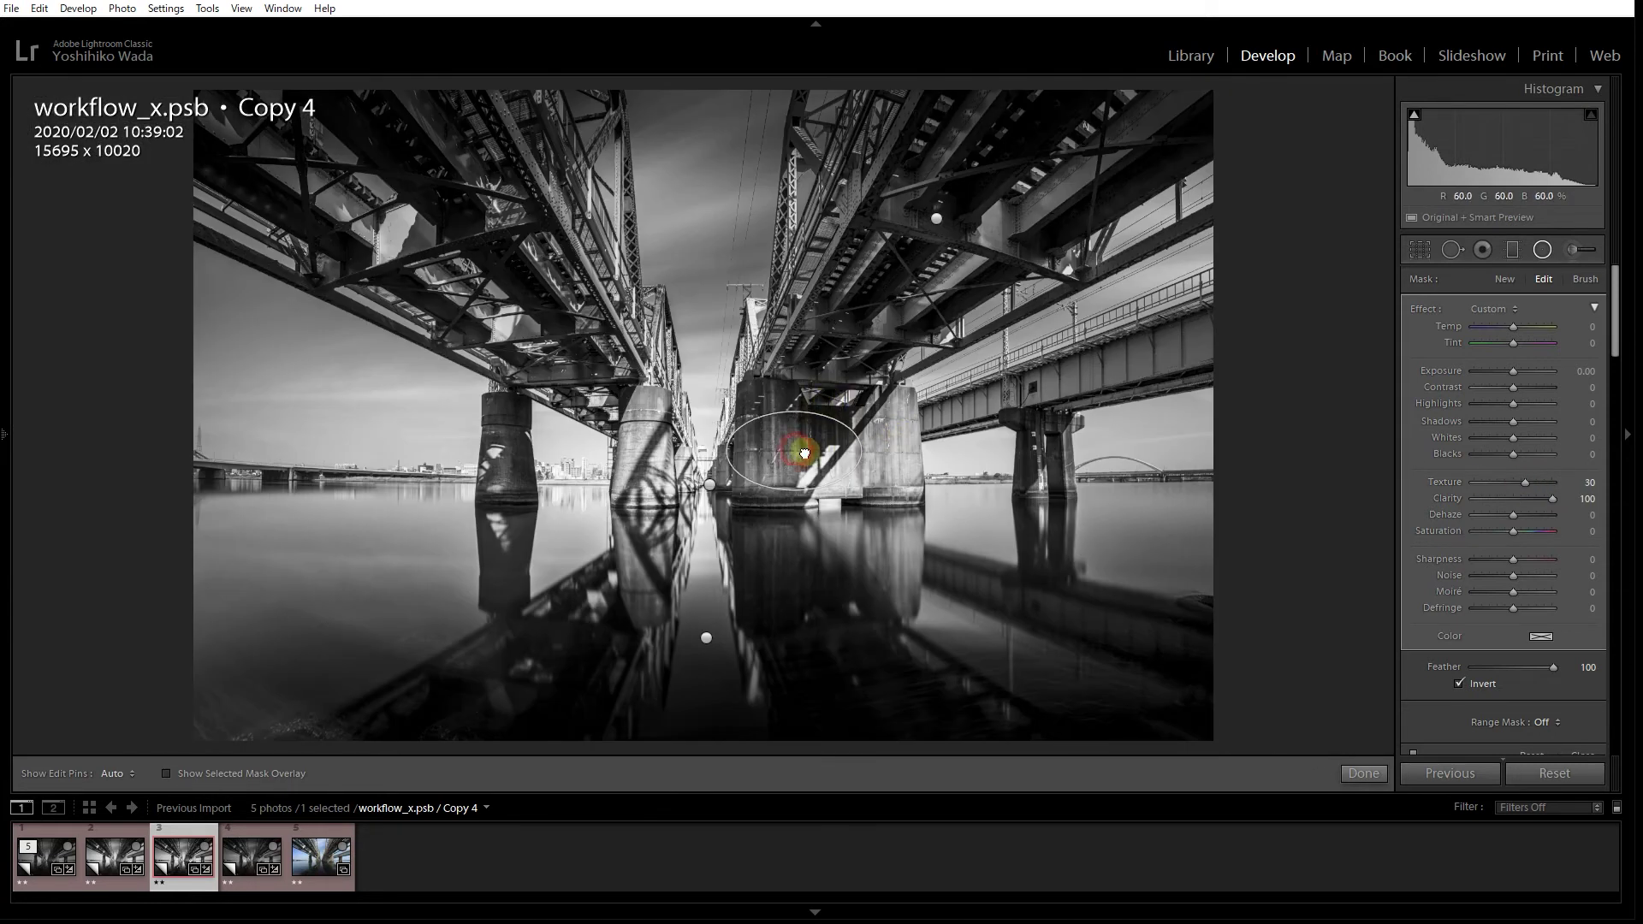
left_click(832, 447)
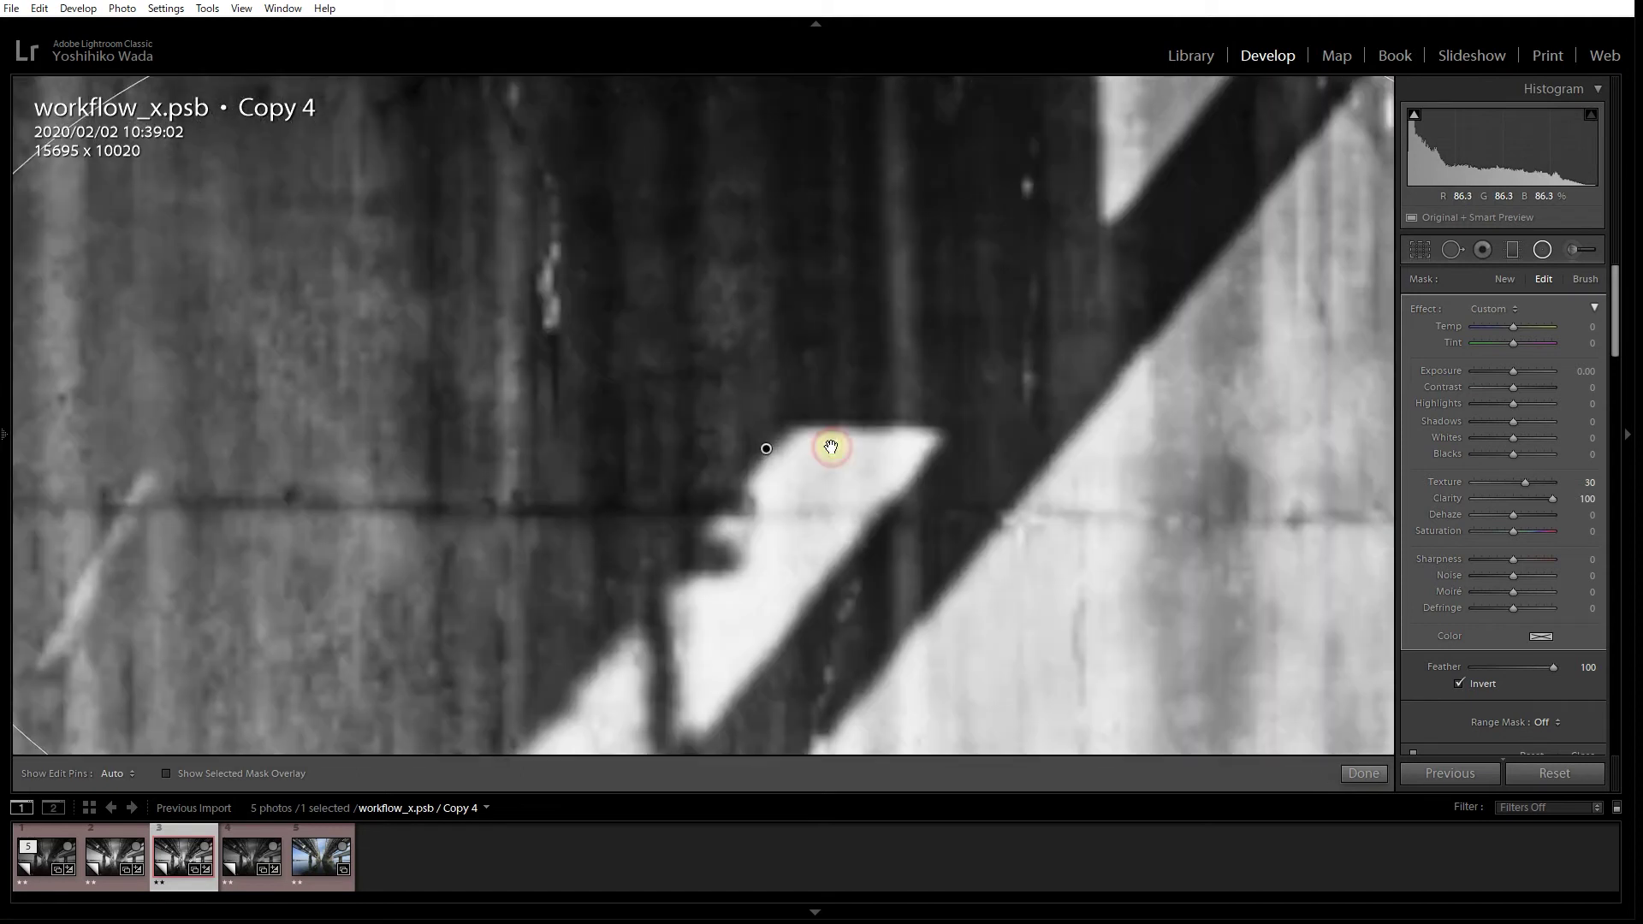
left_click(779, 442)
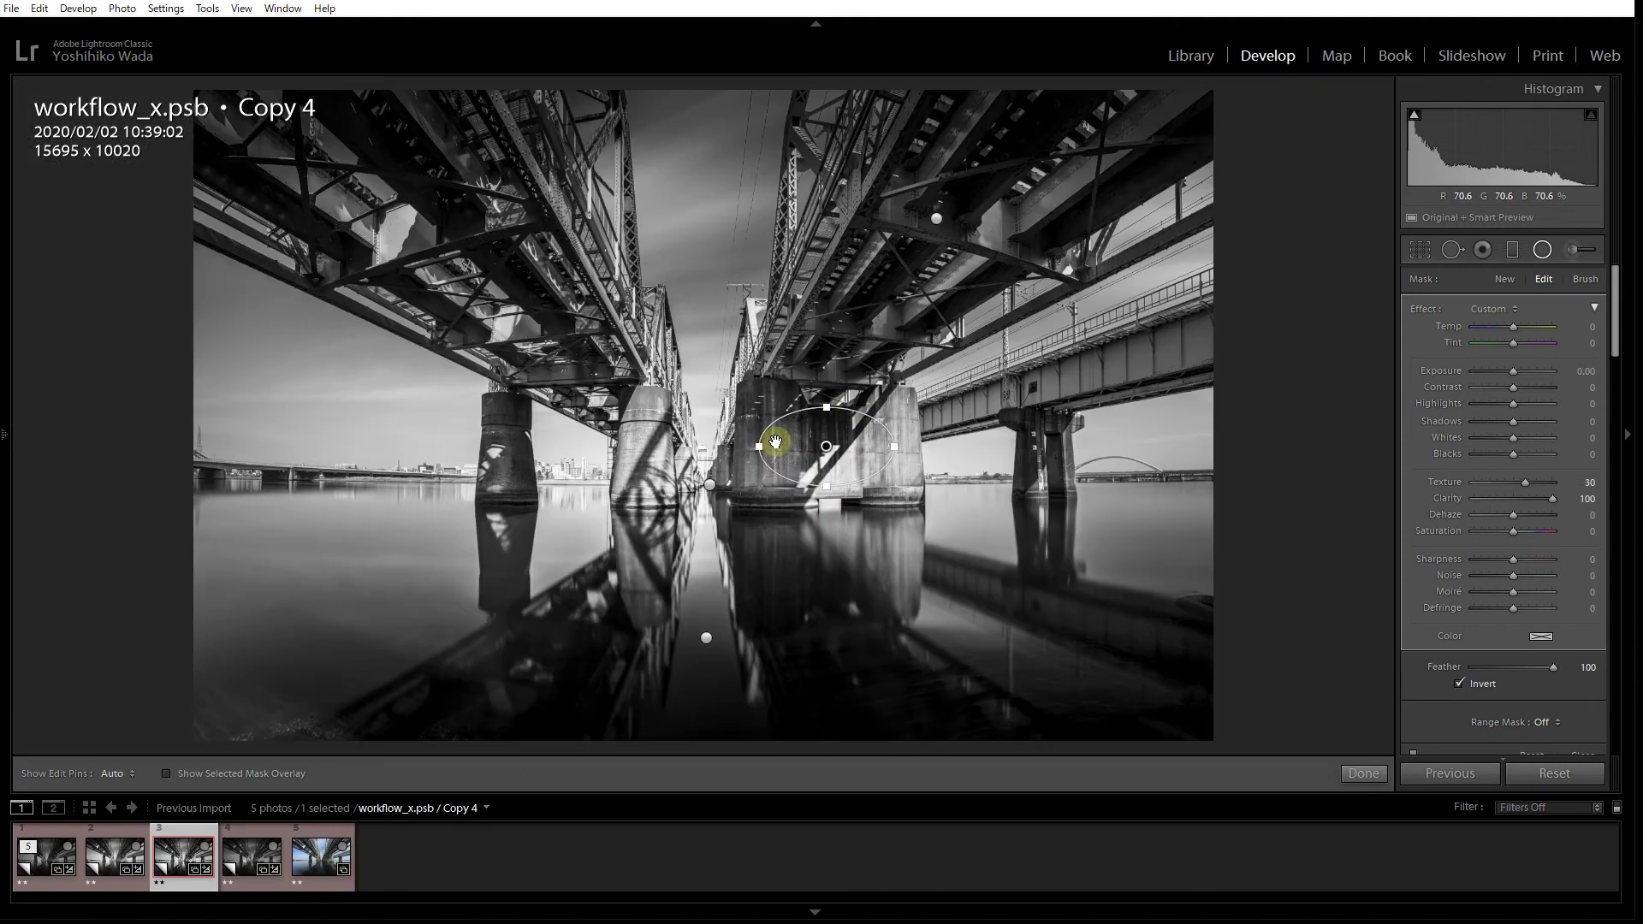
left_click(832, 399)
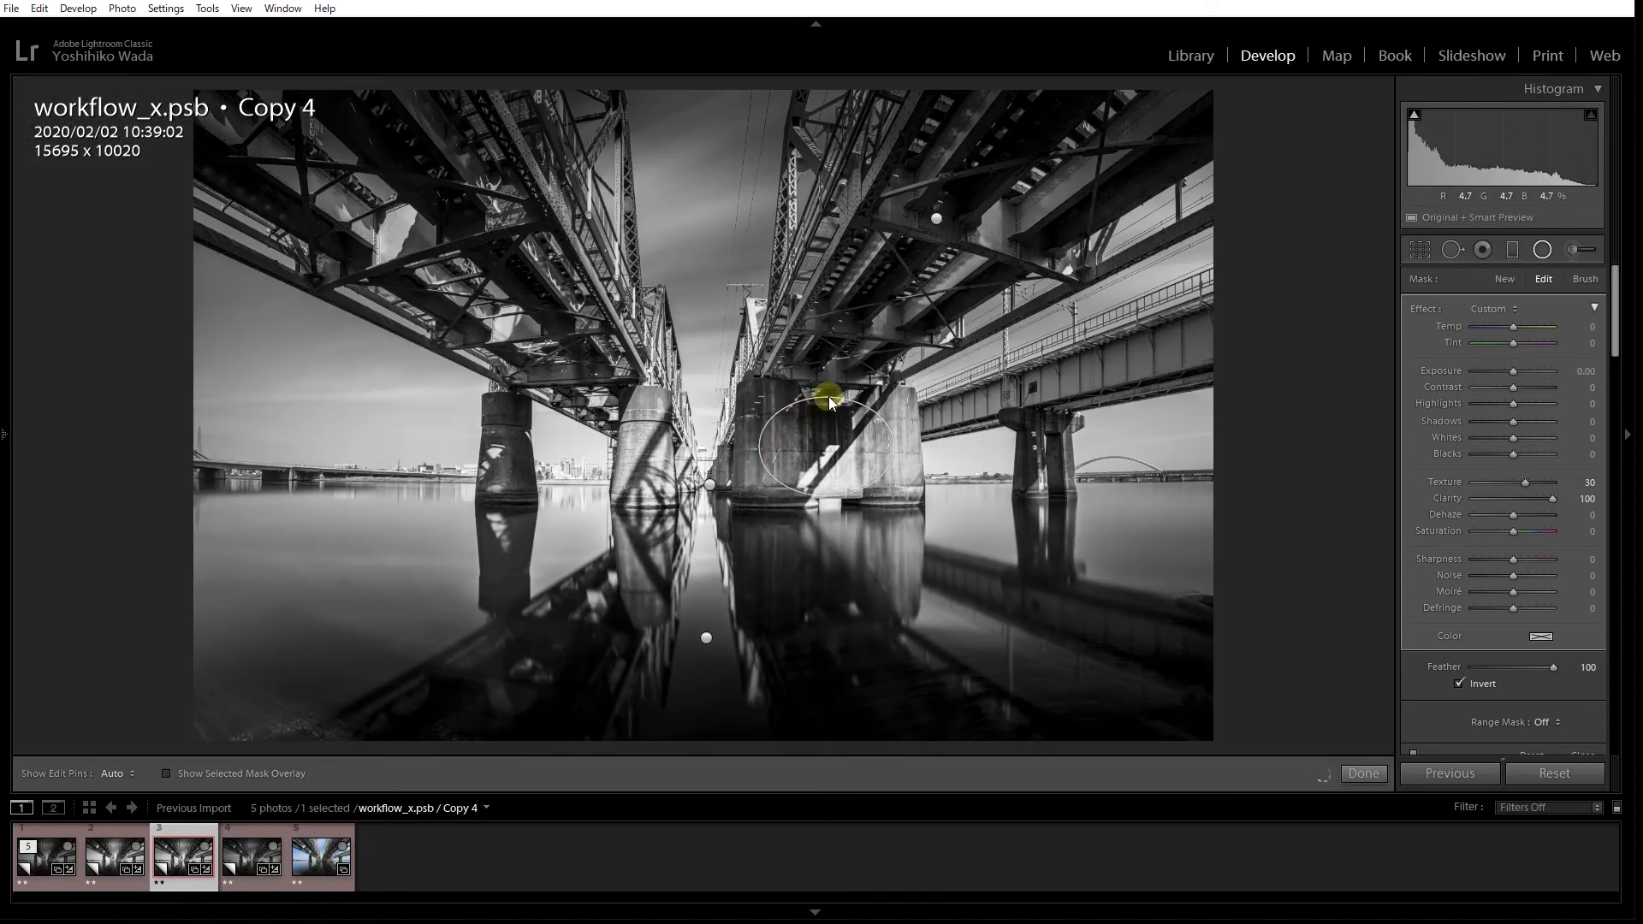
Duplicate the pier's radial filter onto the shadow-striped pier left of centre, and narrow the copy to that pier's width
right_click(826, 443)
left_click(845, 459)
left_click_drag(829, 449, 668, 453)
left_click(641, 449)
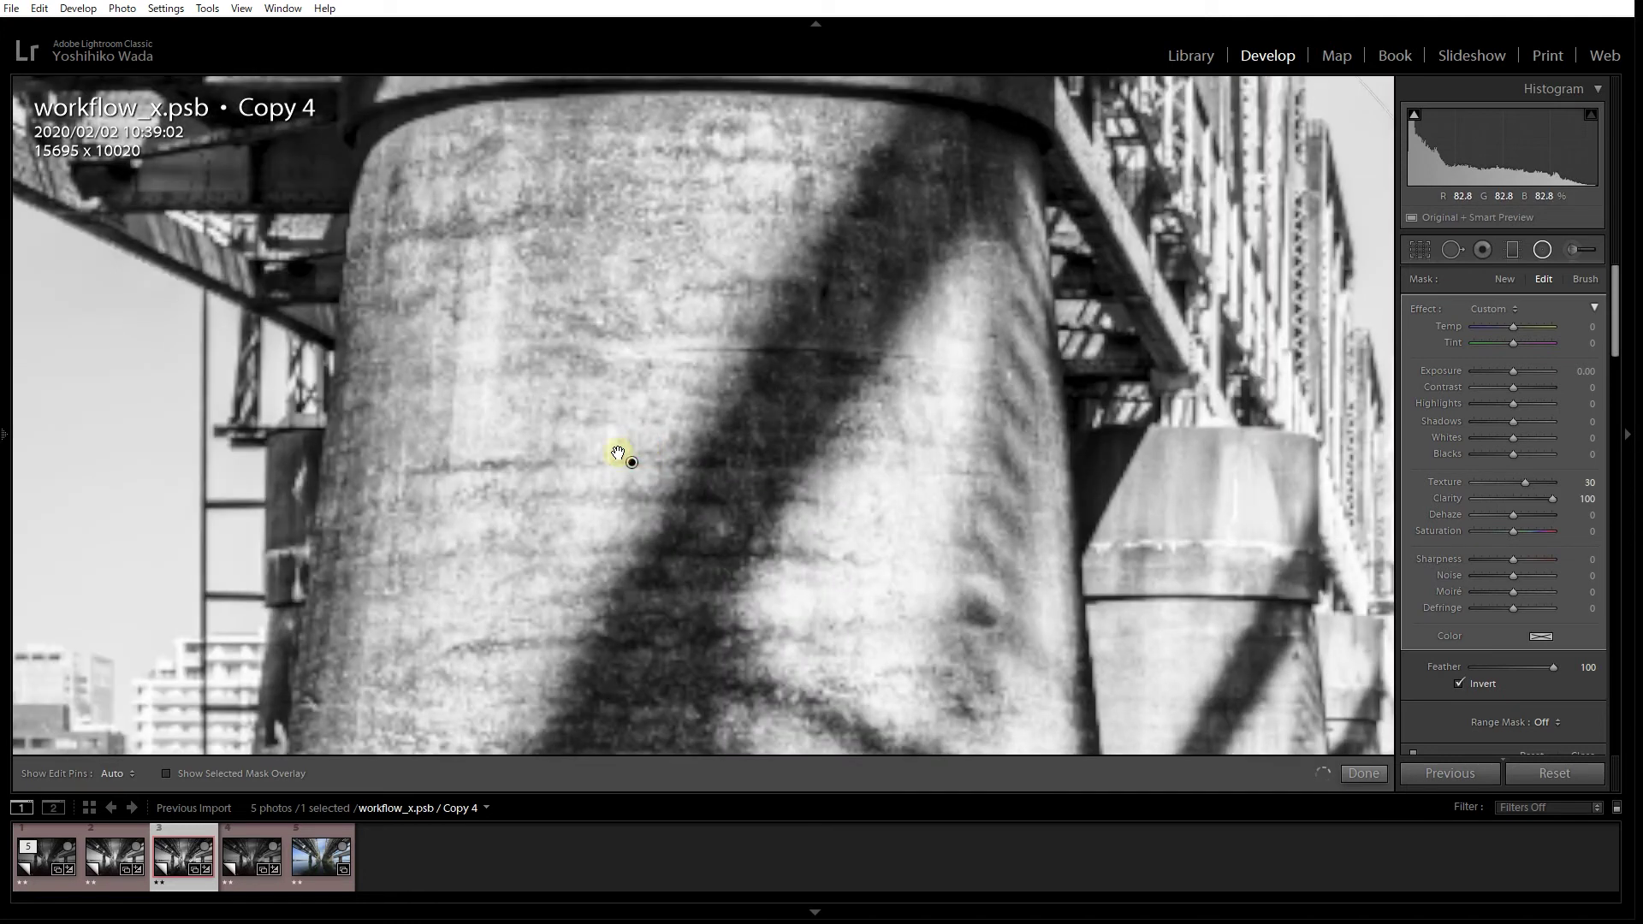
left_click(642, 462)
left_click_drag(609, 450, 685, 446)
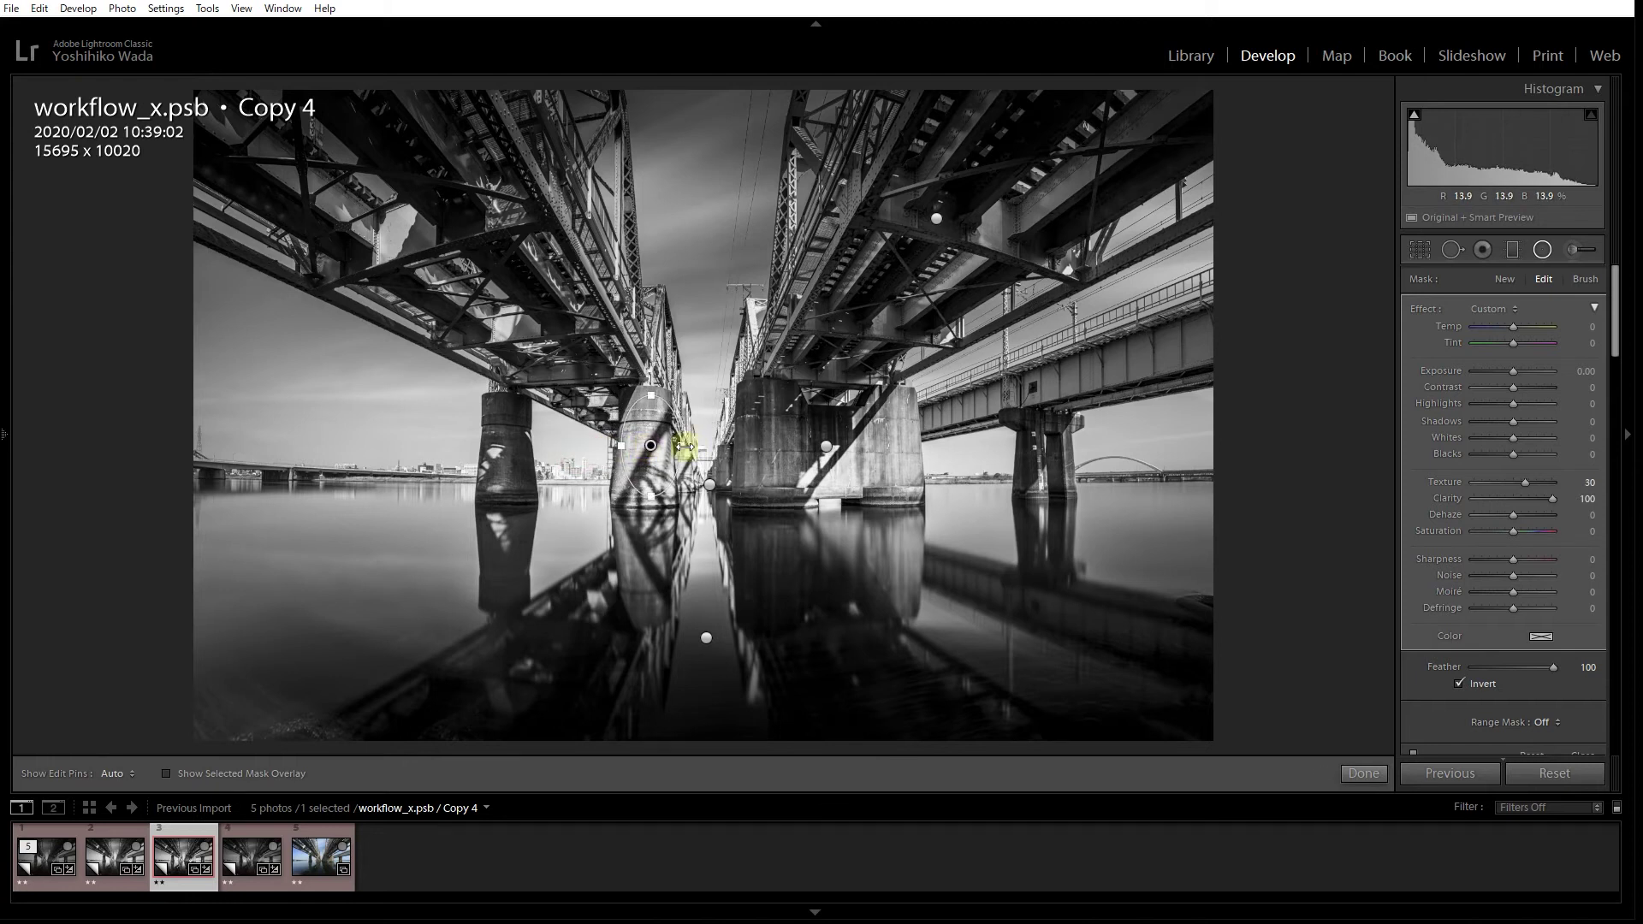
Reset Texture to 0 on the shadow-striped pier's radial filter
left_click(650, 445)
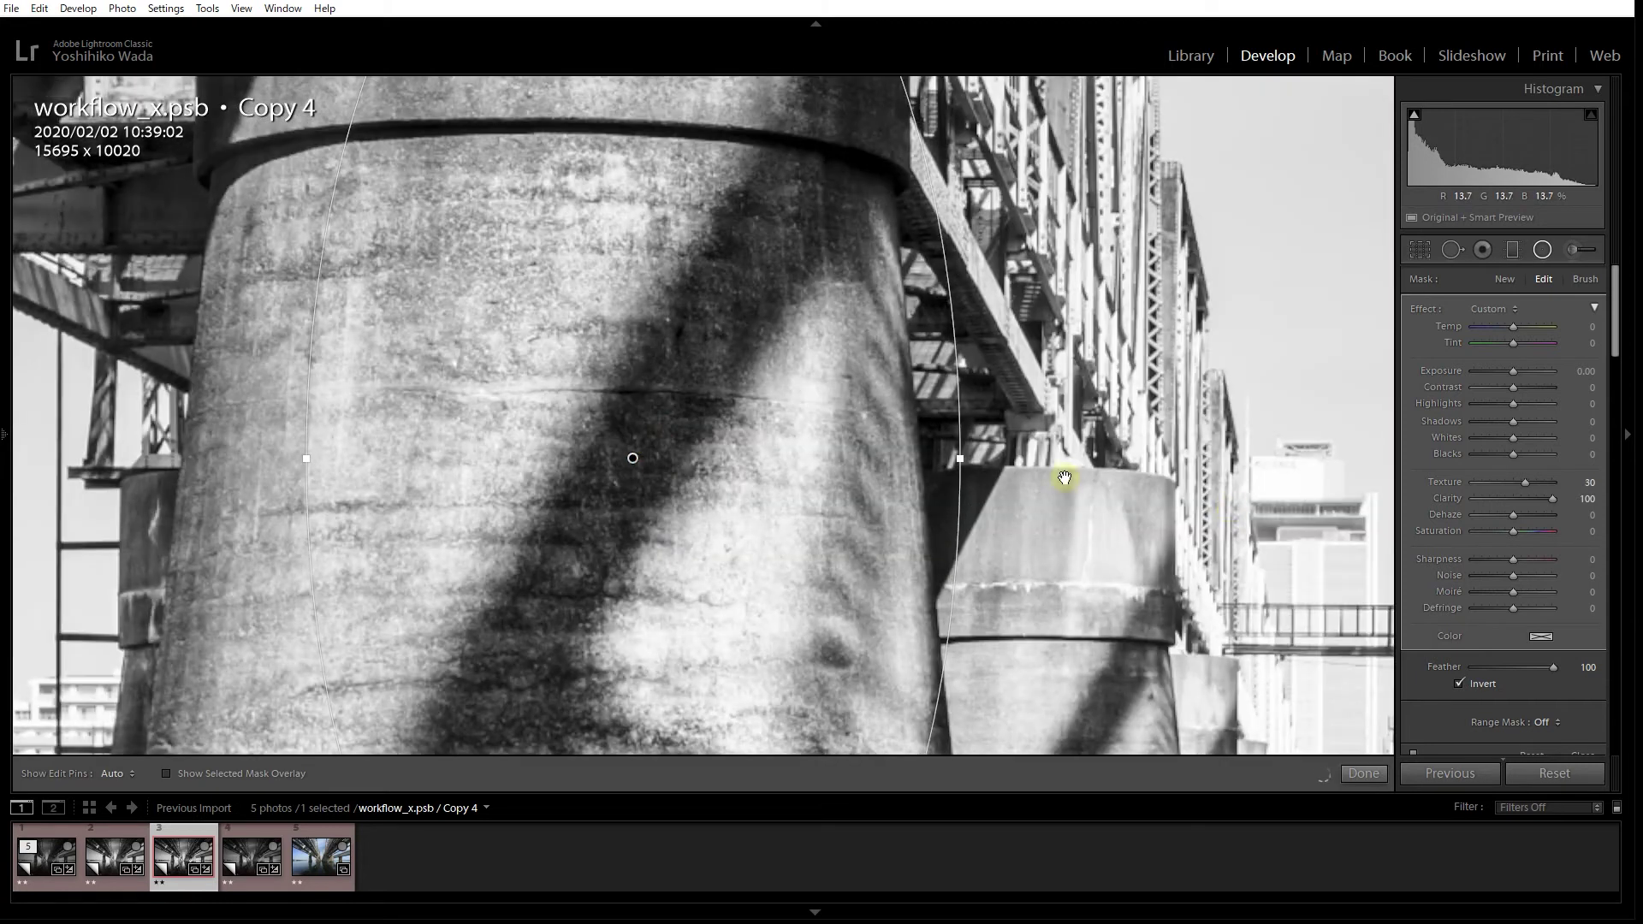
double_click(1520, 483)
left_click(1520, 482)
left_click(773, 436)
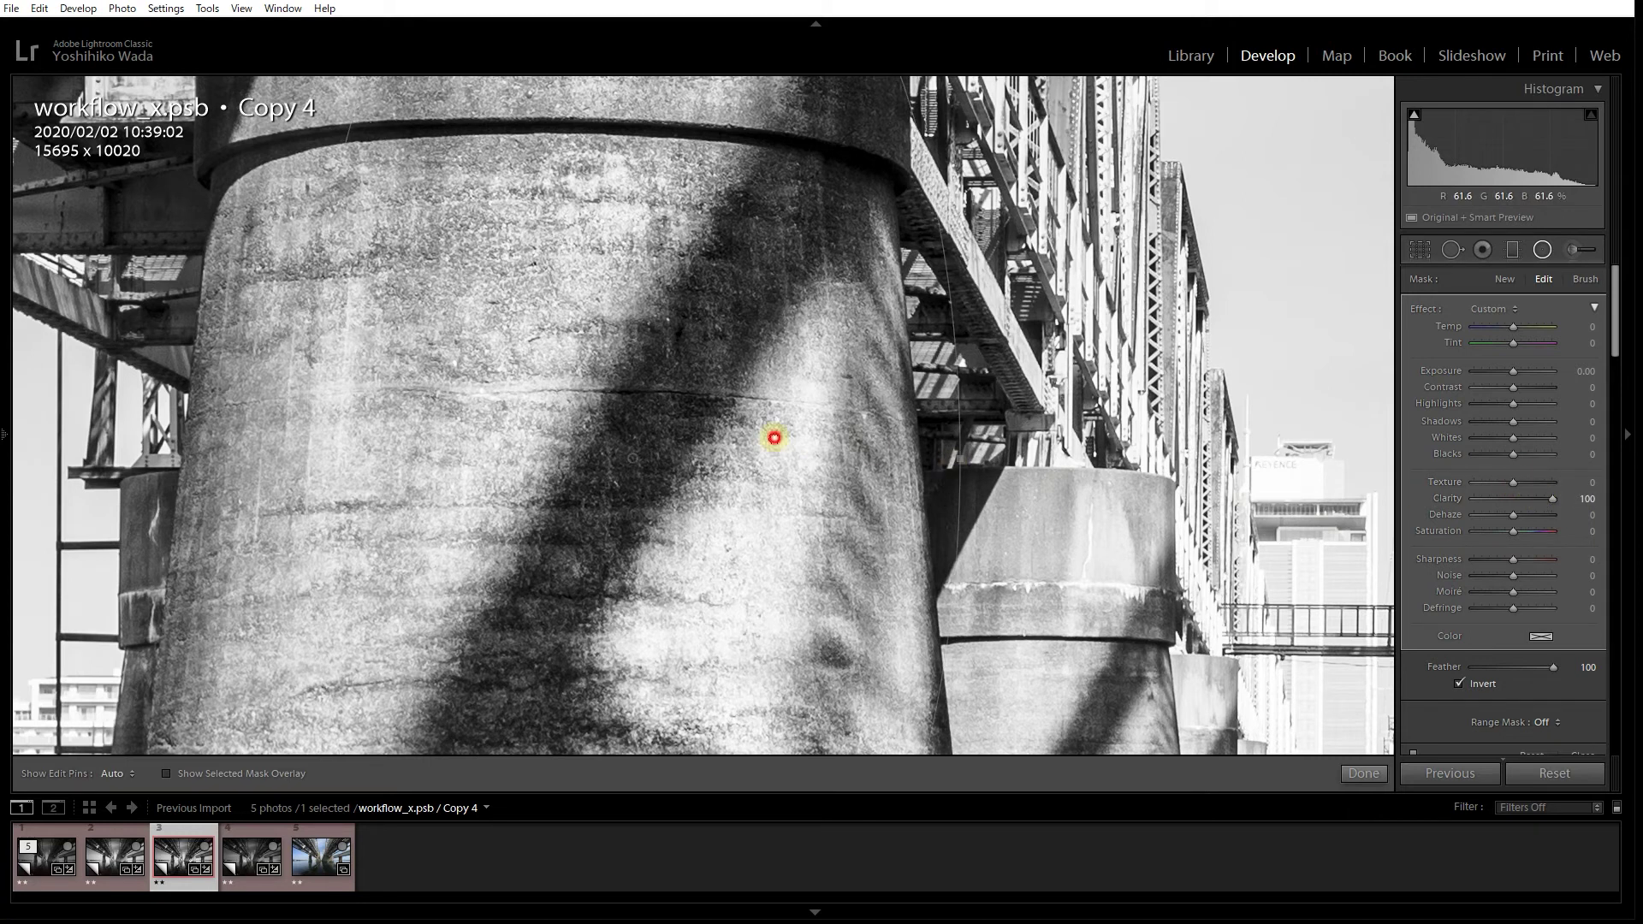
Duplicate the striped pier's radial filter onto the dark leftmost pier, and fit the copy's ellipse to that pier's width
right_click(648, 447)
left_click(693, 459)
left_click_drag(652, 445, 508, 454)
key("z")
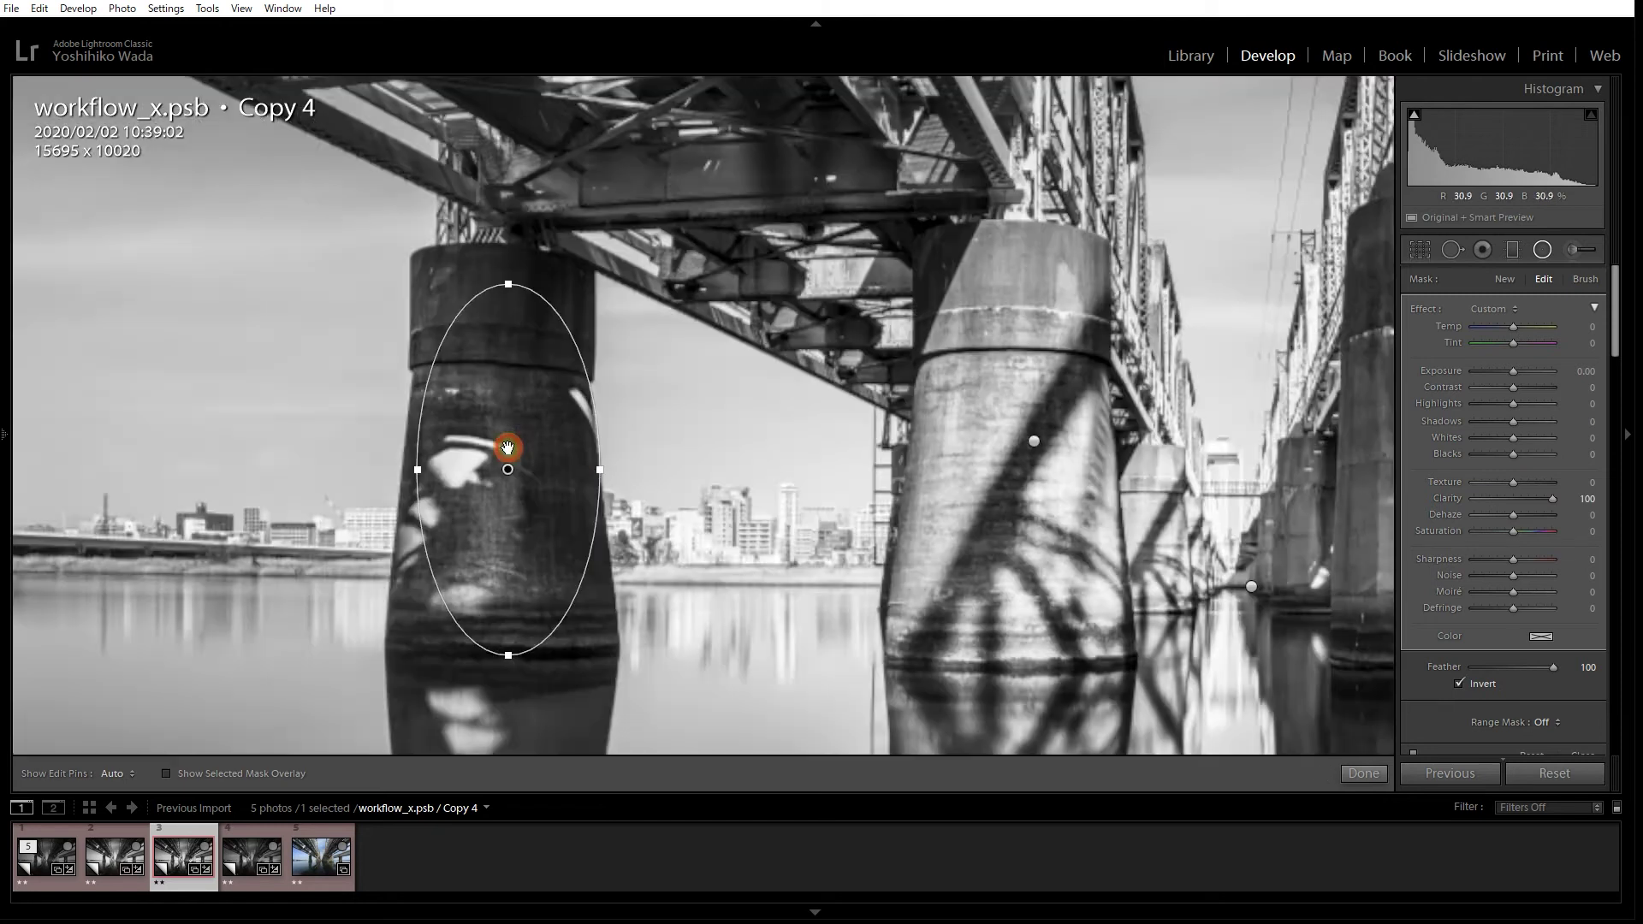
left_click_drag(834, 525, 821, 527)
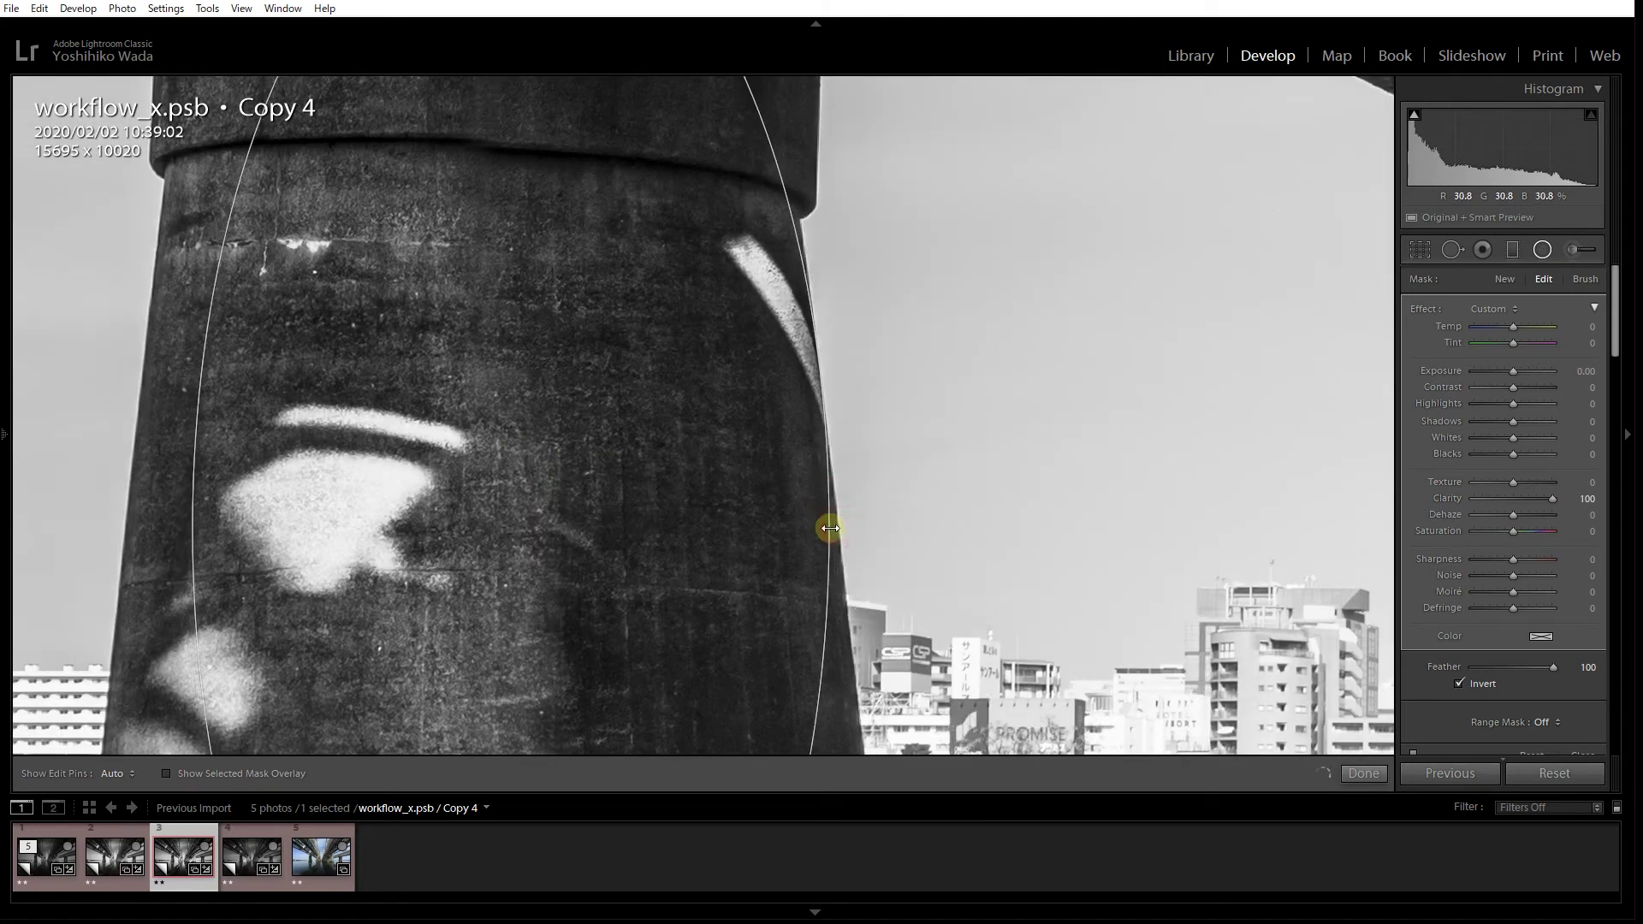
key("z")
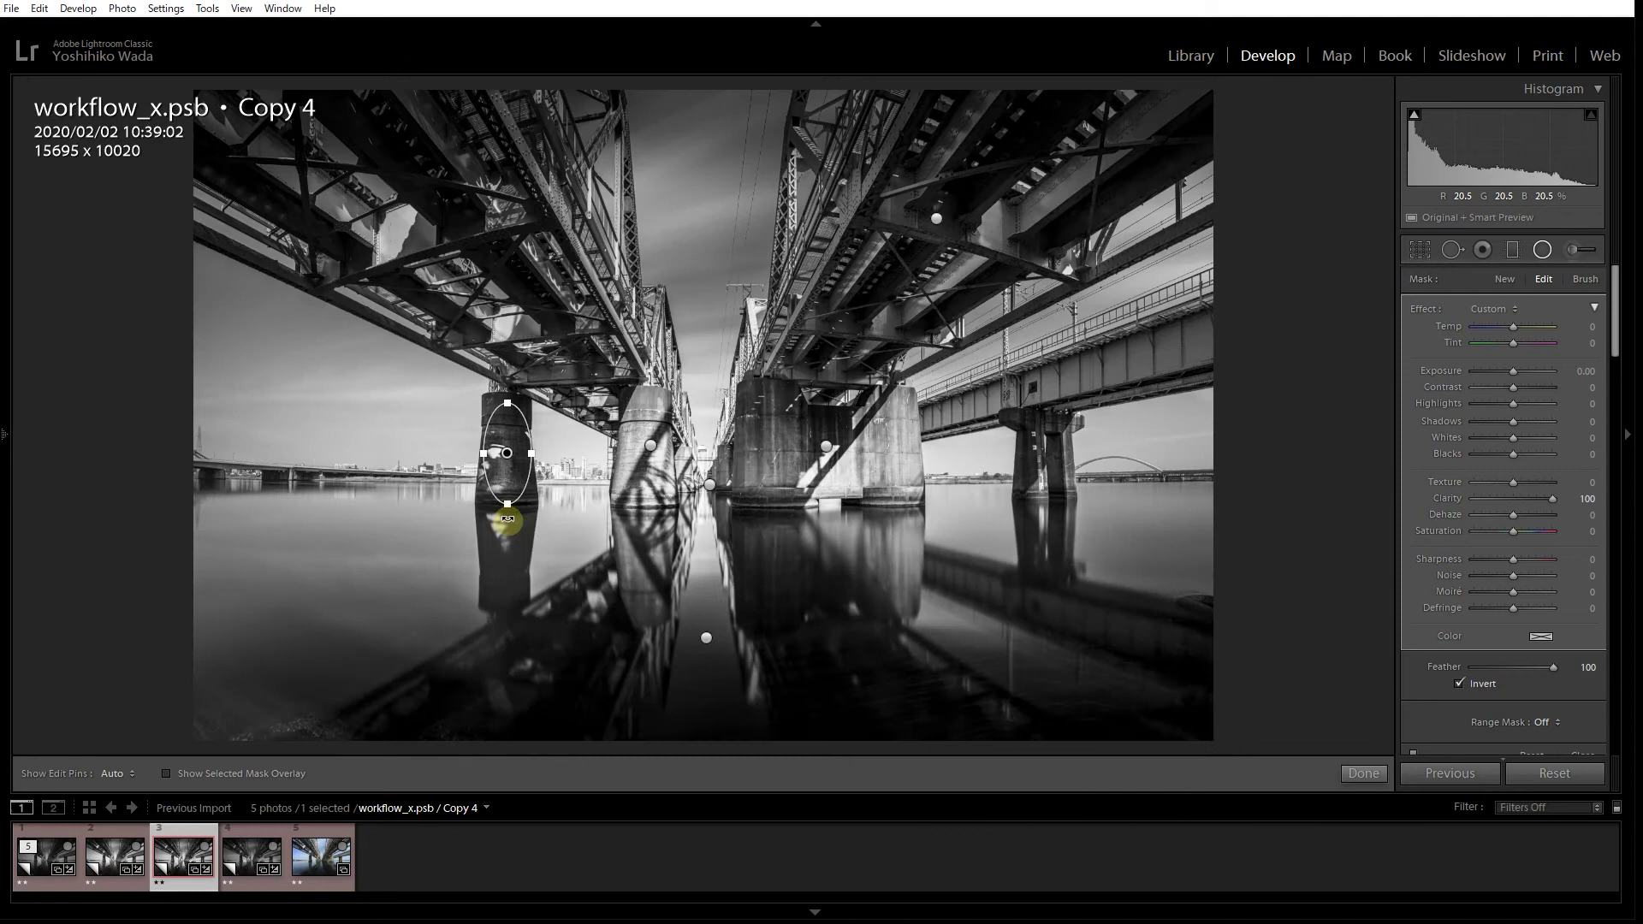
left_click_drag(534, 454, 508, 455)
Shift the right bridge underside's radial filter slightly up and left, and set its Texture to 72 and Clarity to 85
left_click(936, 219)
left_click_drag(937, 218, 928, 202)
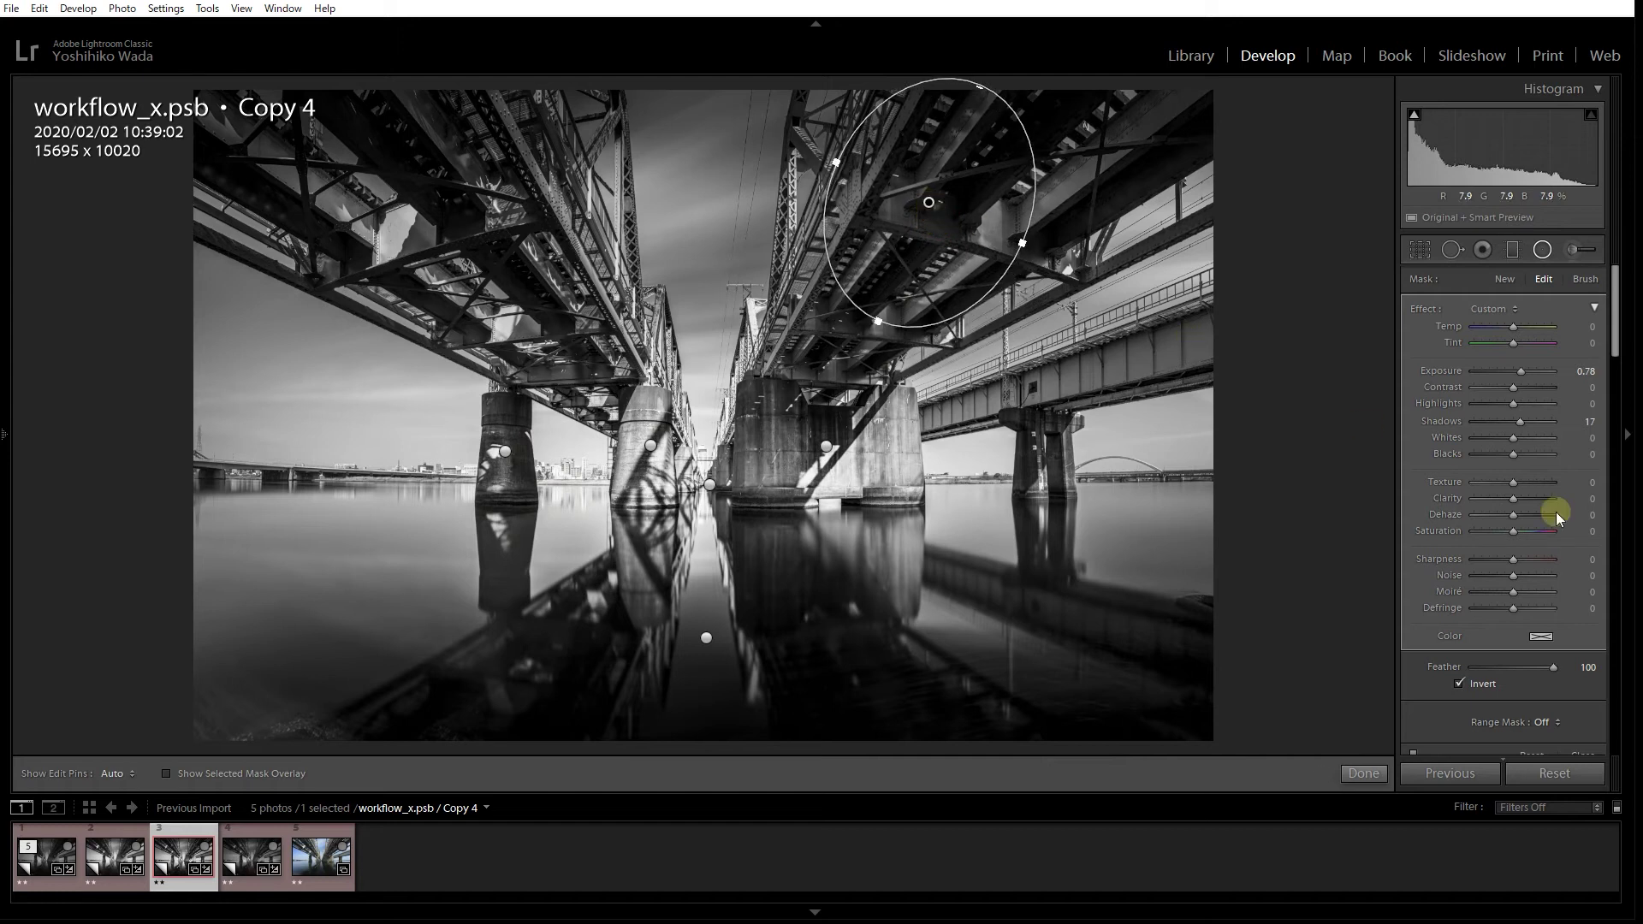
left_click(949, 209)
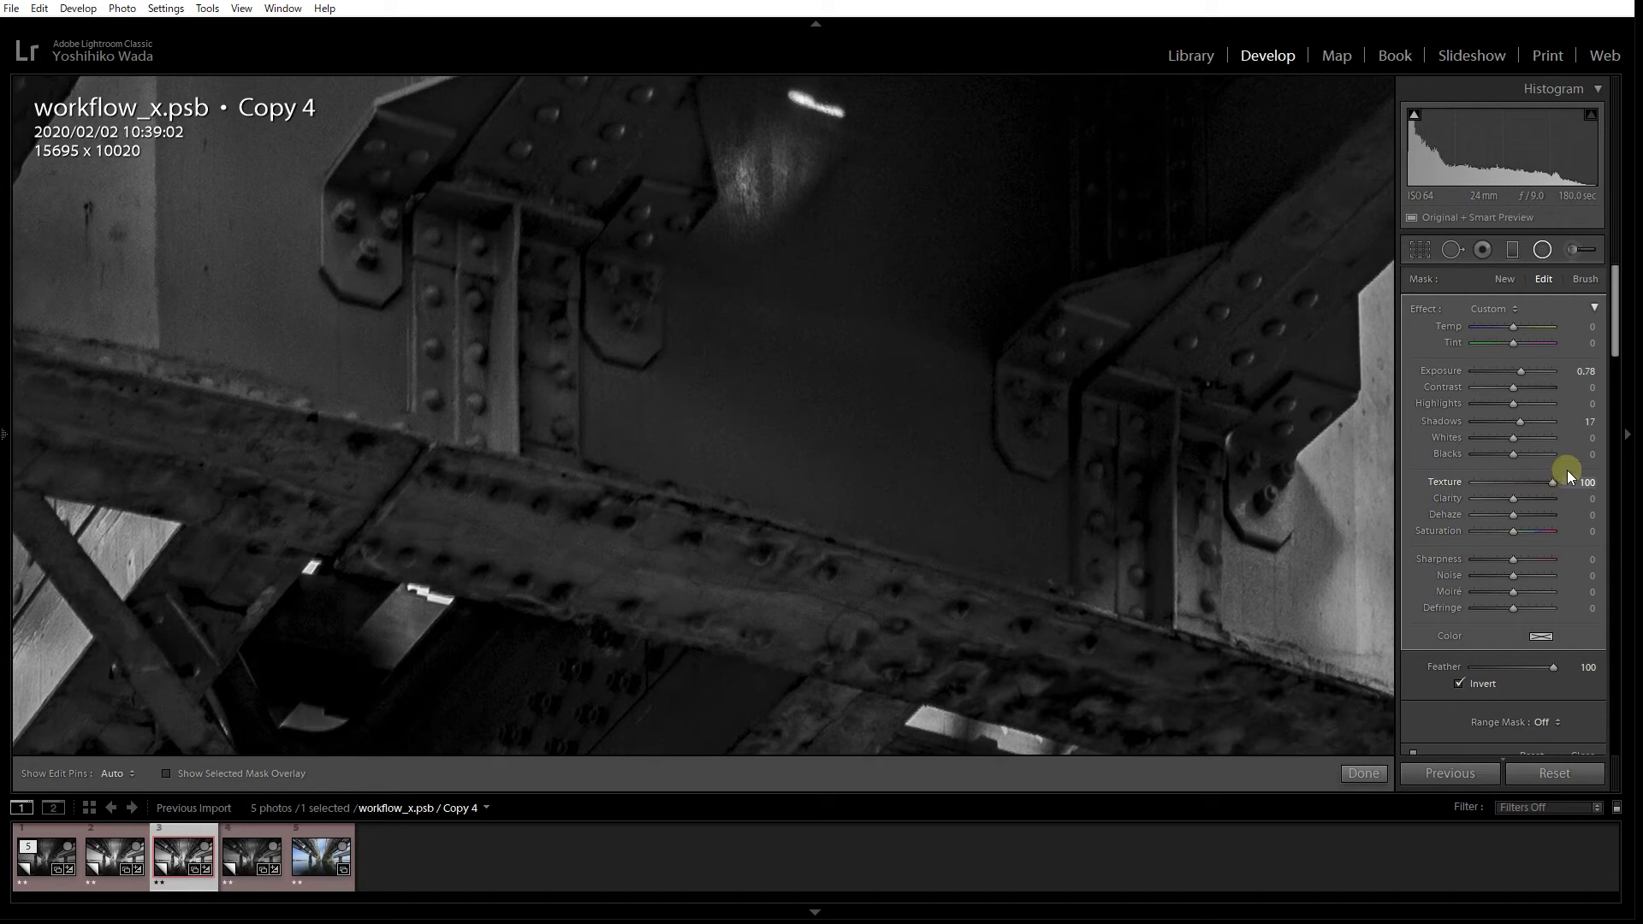
left_click(1554, 483)
left_click_drag(1551, 497, 1558, 498)
double_click(1551, 485)
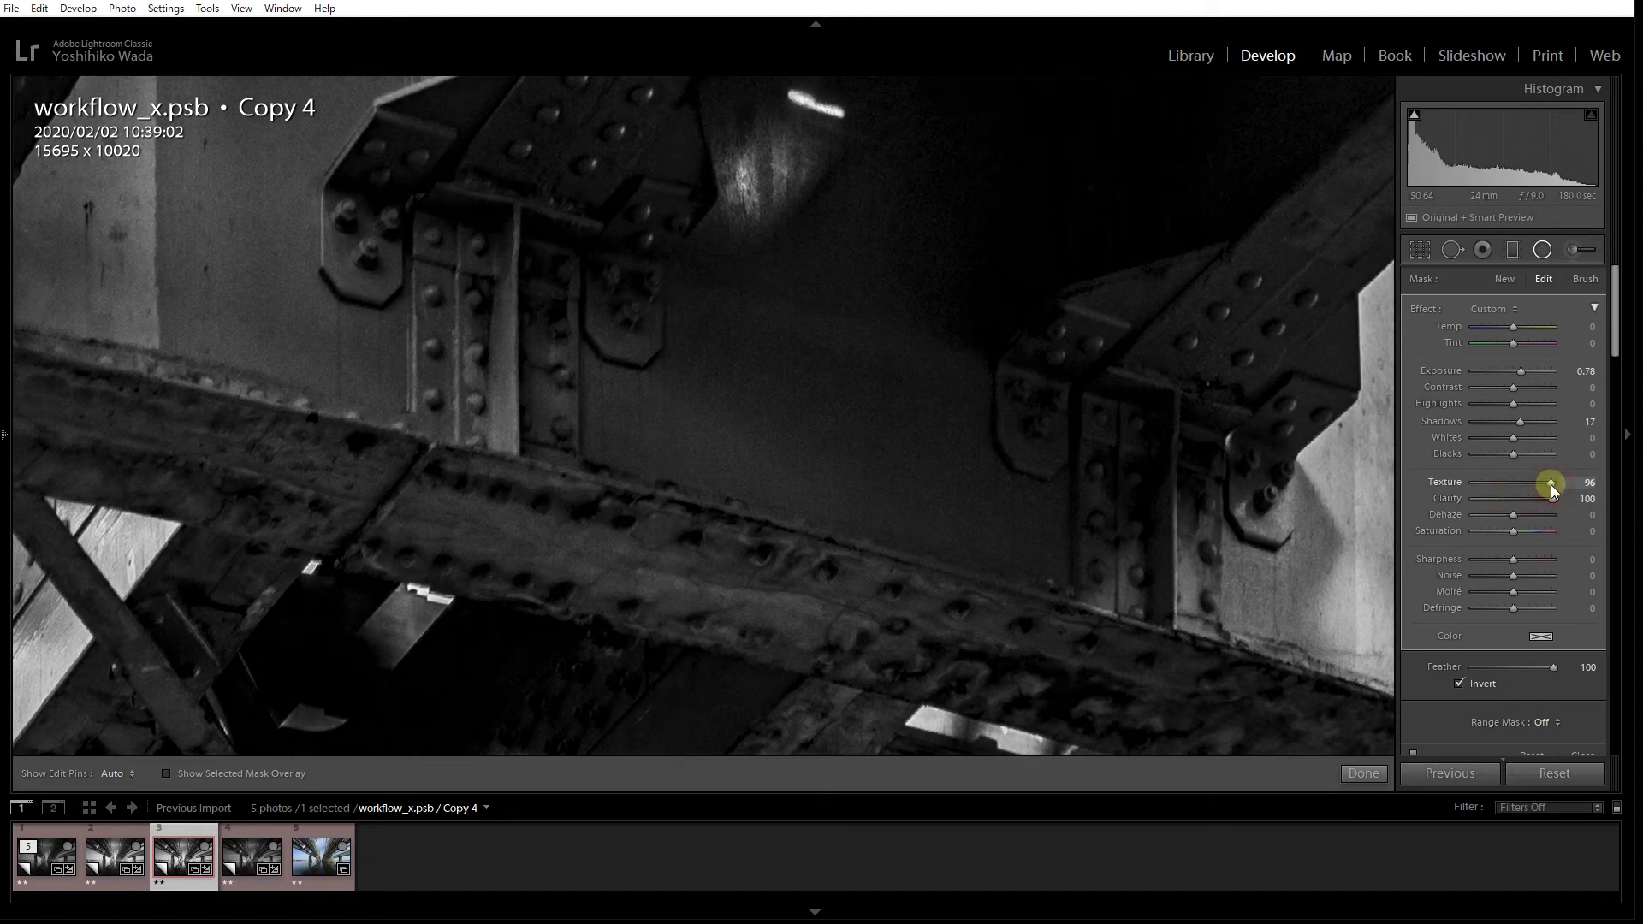
left_click_drag(1548, 484, 1548, 499)
left_click(891, 370)
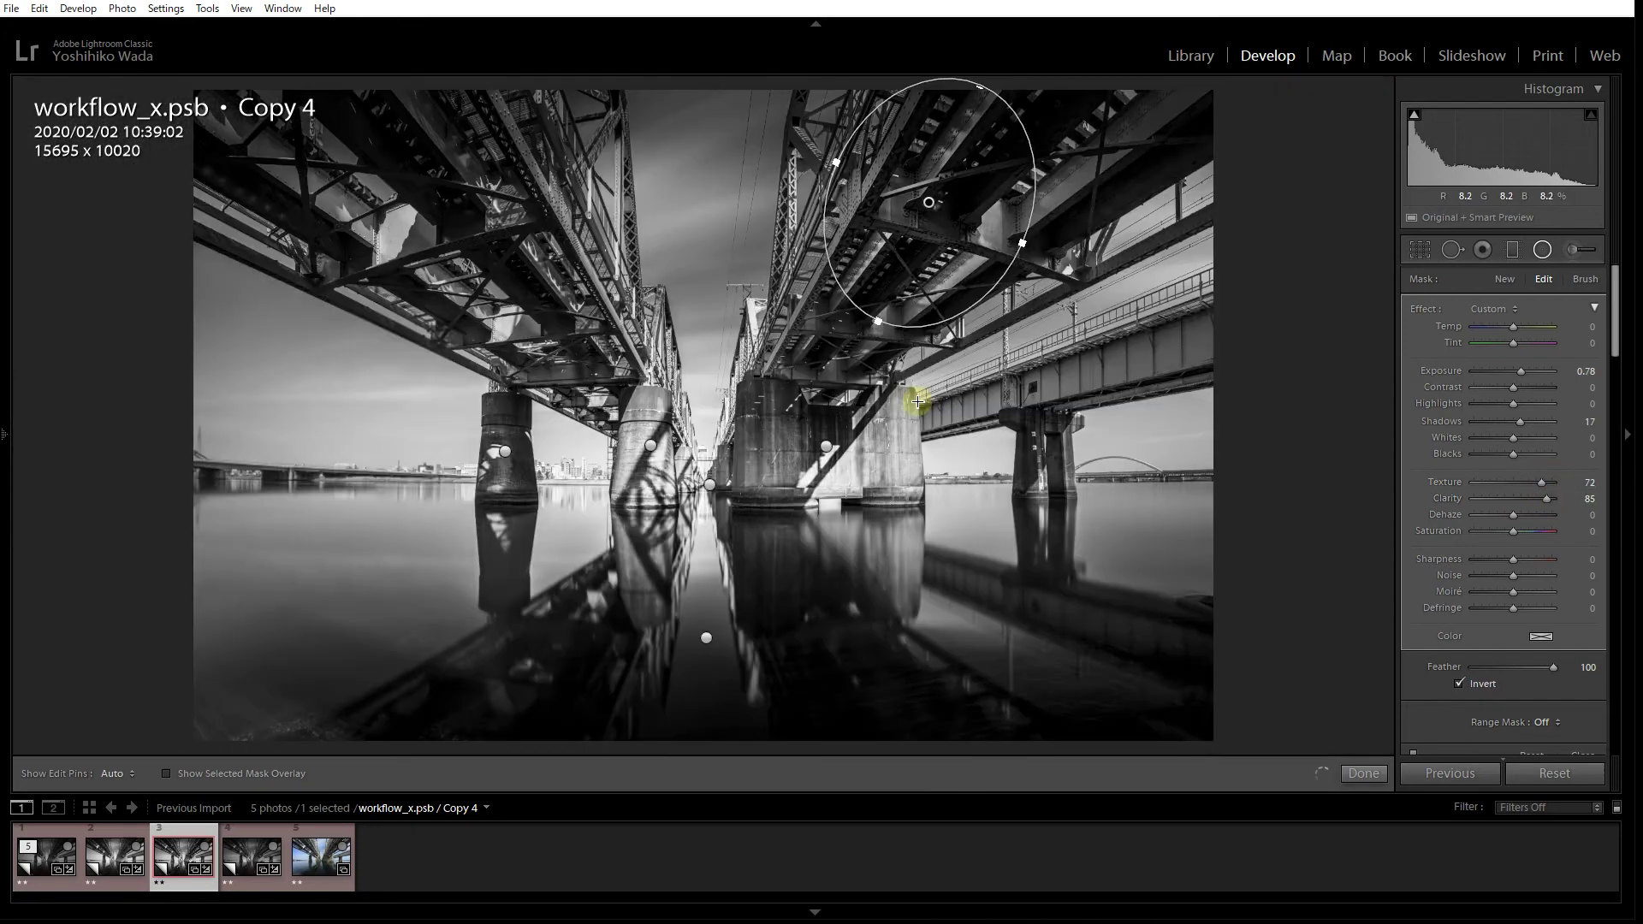
Duplicate the right bridge's radial filter onto the left bridge's underside, reposition its ellipse, and reset the copy's Texture to 0
left_click_drag(1020, 245, 1009, 246)
right_click(931, 214)
left_click(975, 226)
left_click_drag(928, 205, 452, 203)
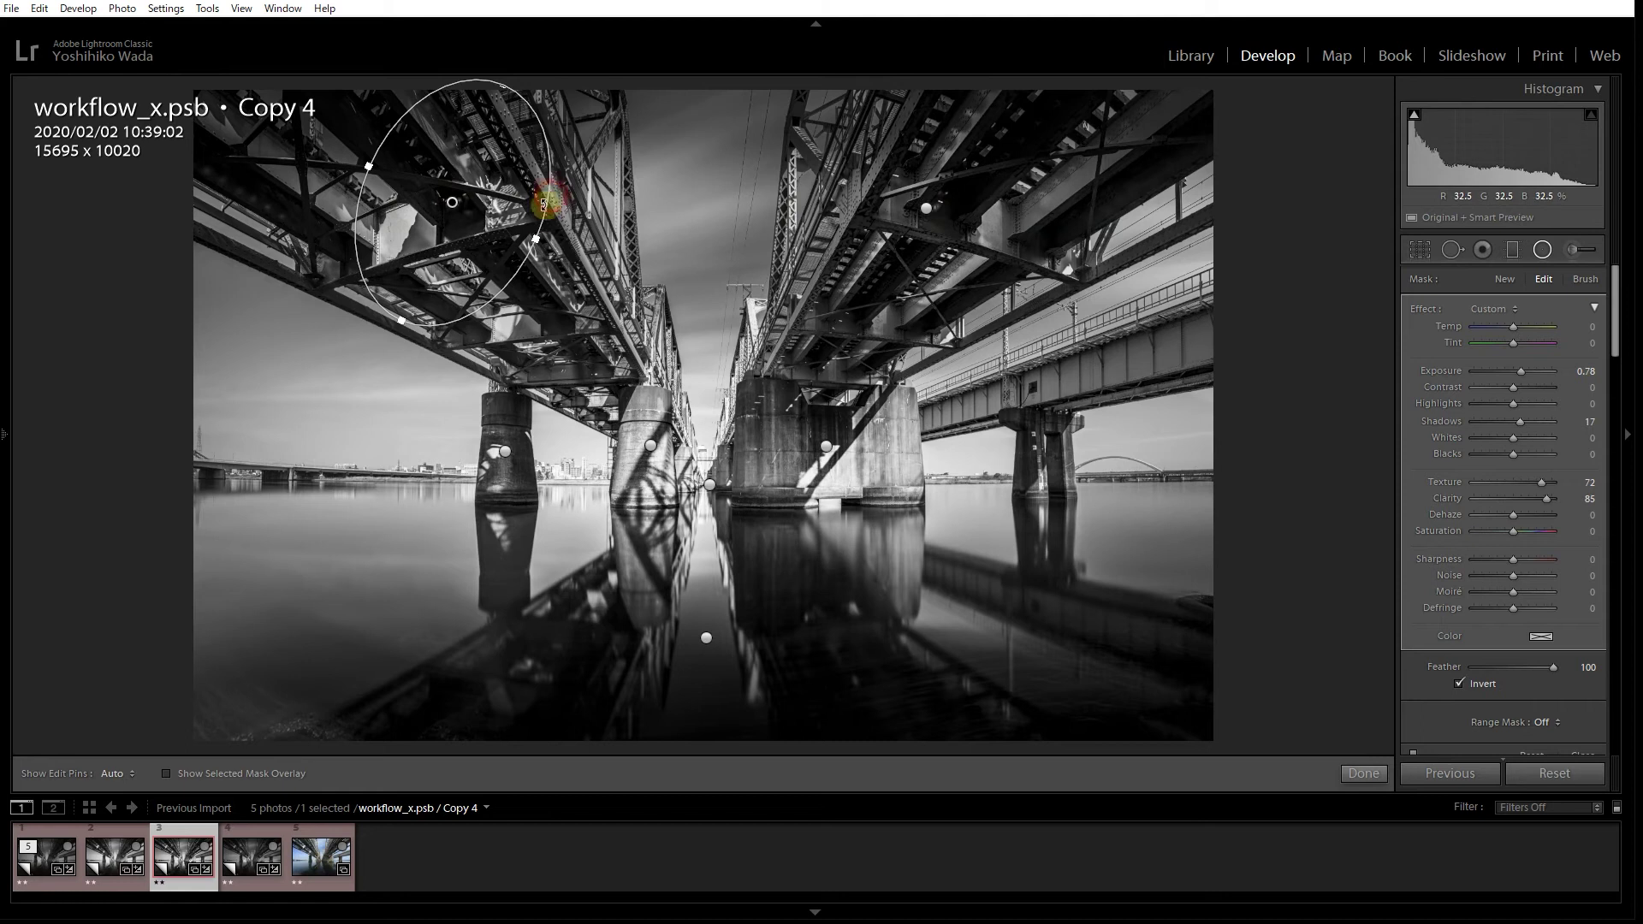
mouse_move(536, 238)
left_mouse_down()
mouse_move(543, 209)
mouse_move(473, 172)
mouse_move(469, 190)
mouse_move(532, 246)
left_mouse_up()
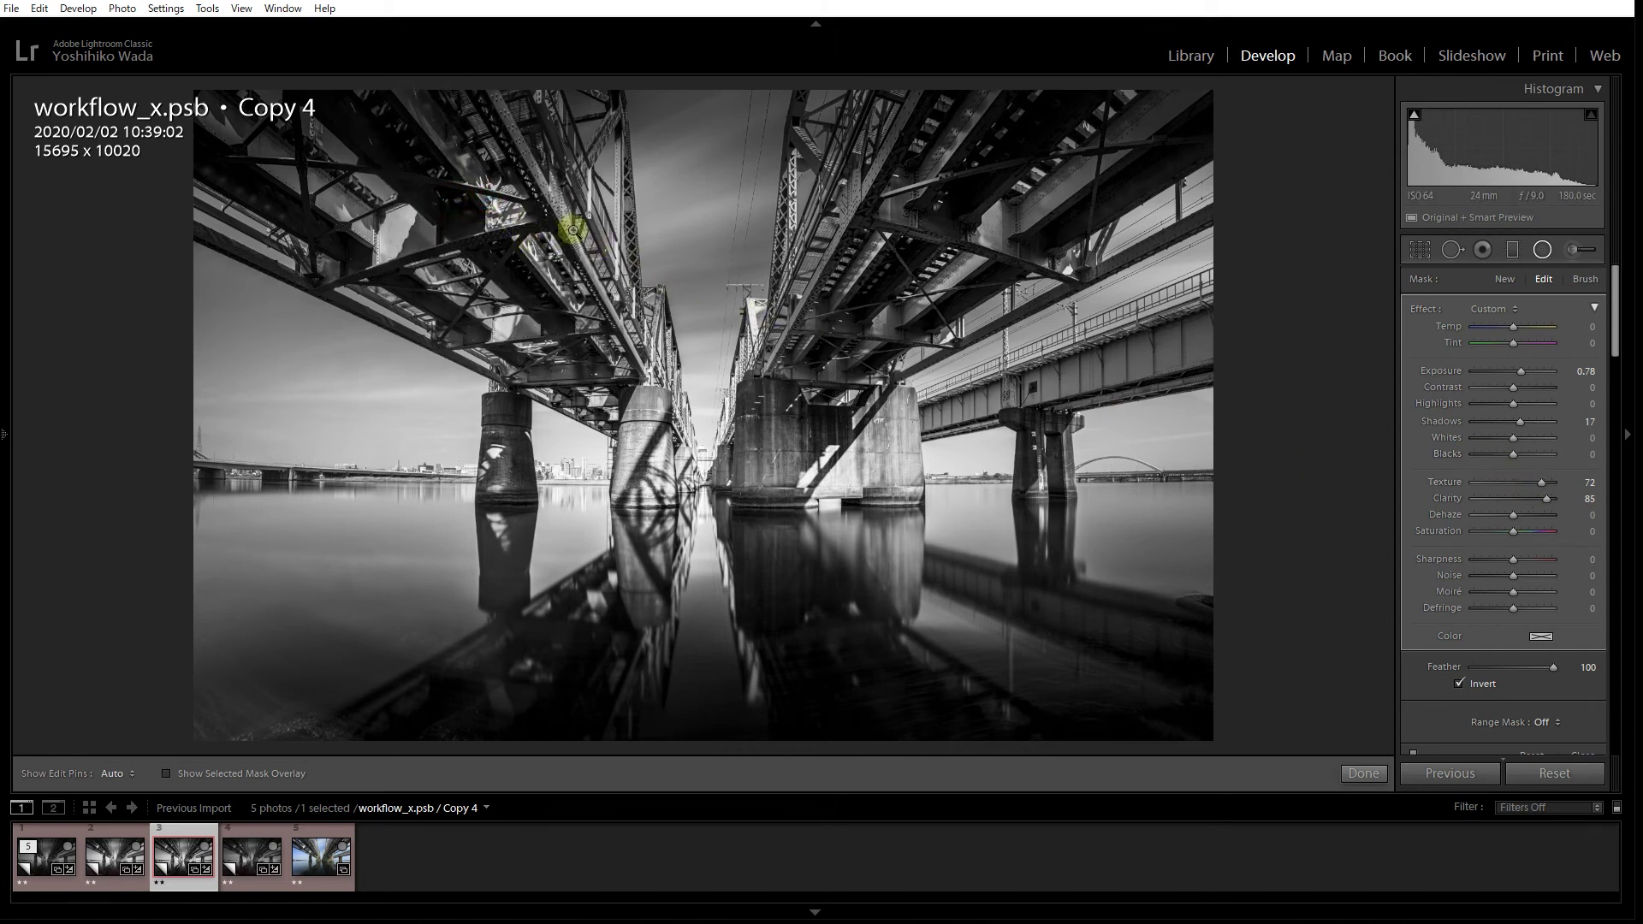
left_click_drag(1541, 482, 1539, 486)
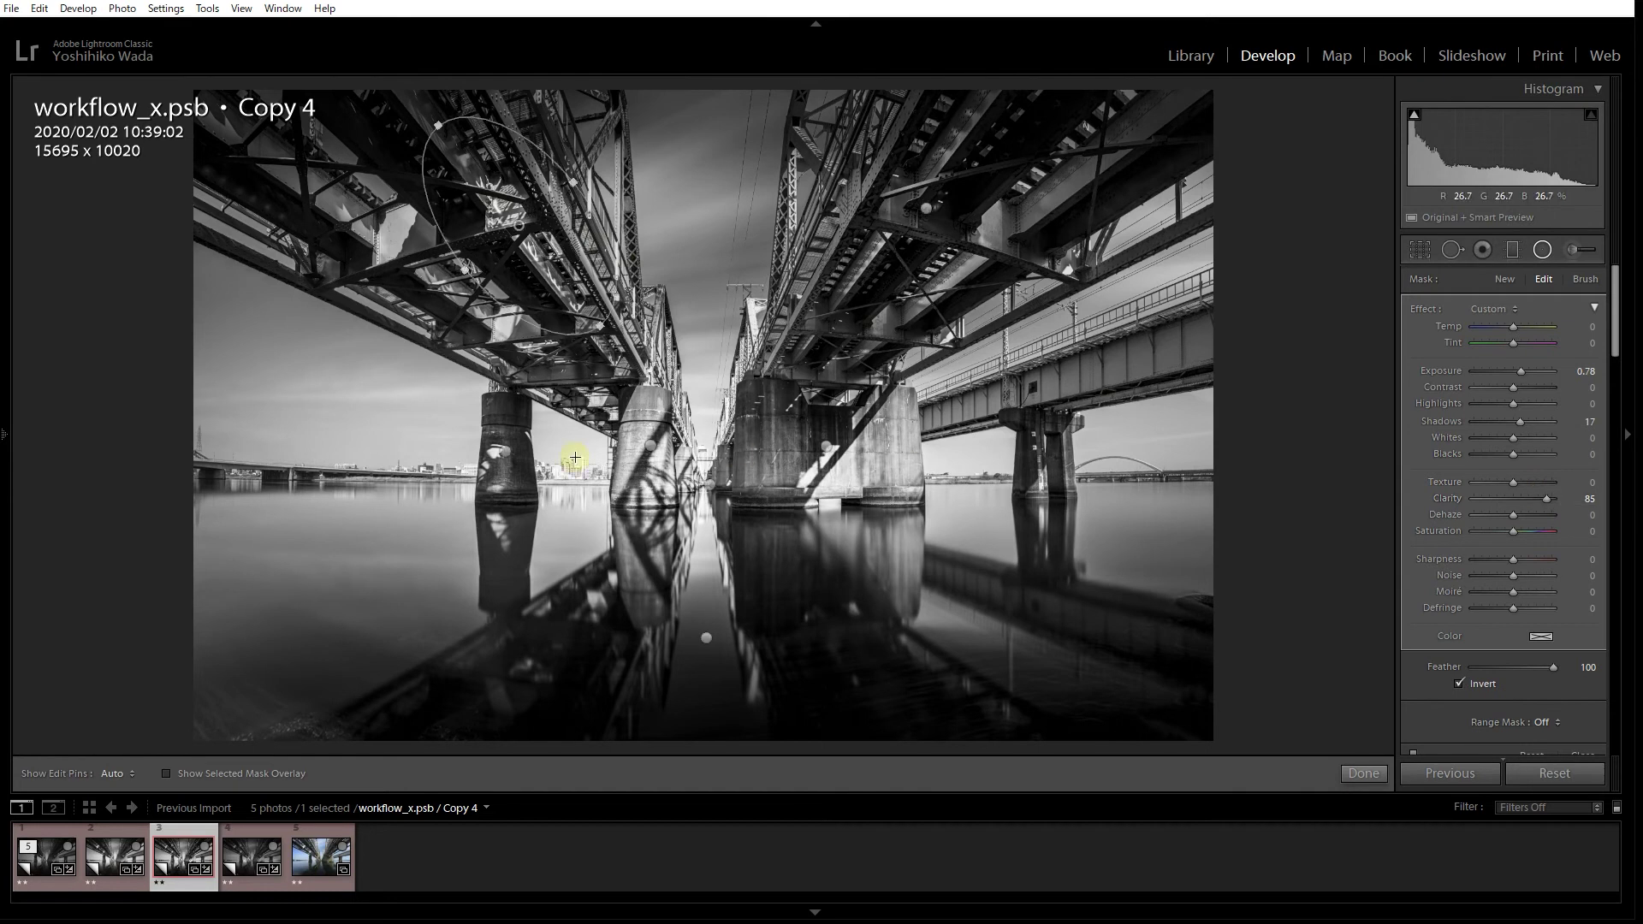
Add a radial filter over the distant buildings between the two left piers with Texture 0 and Clarity 80, and finish filter editing
key("z")
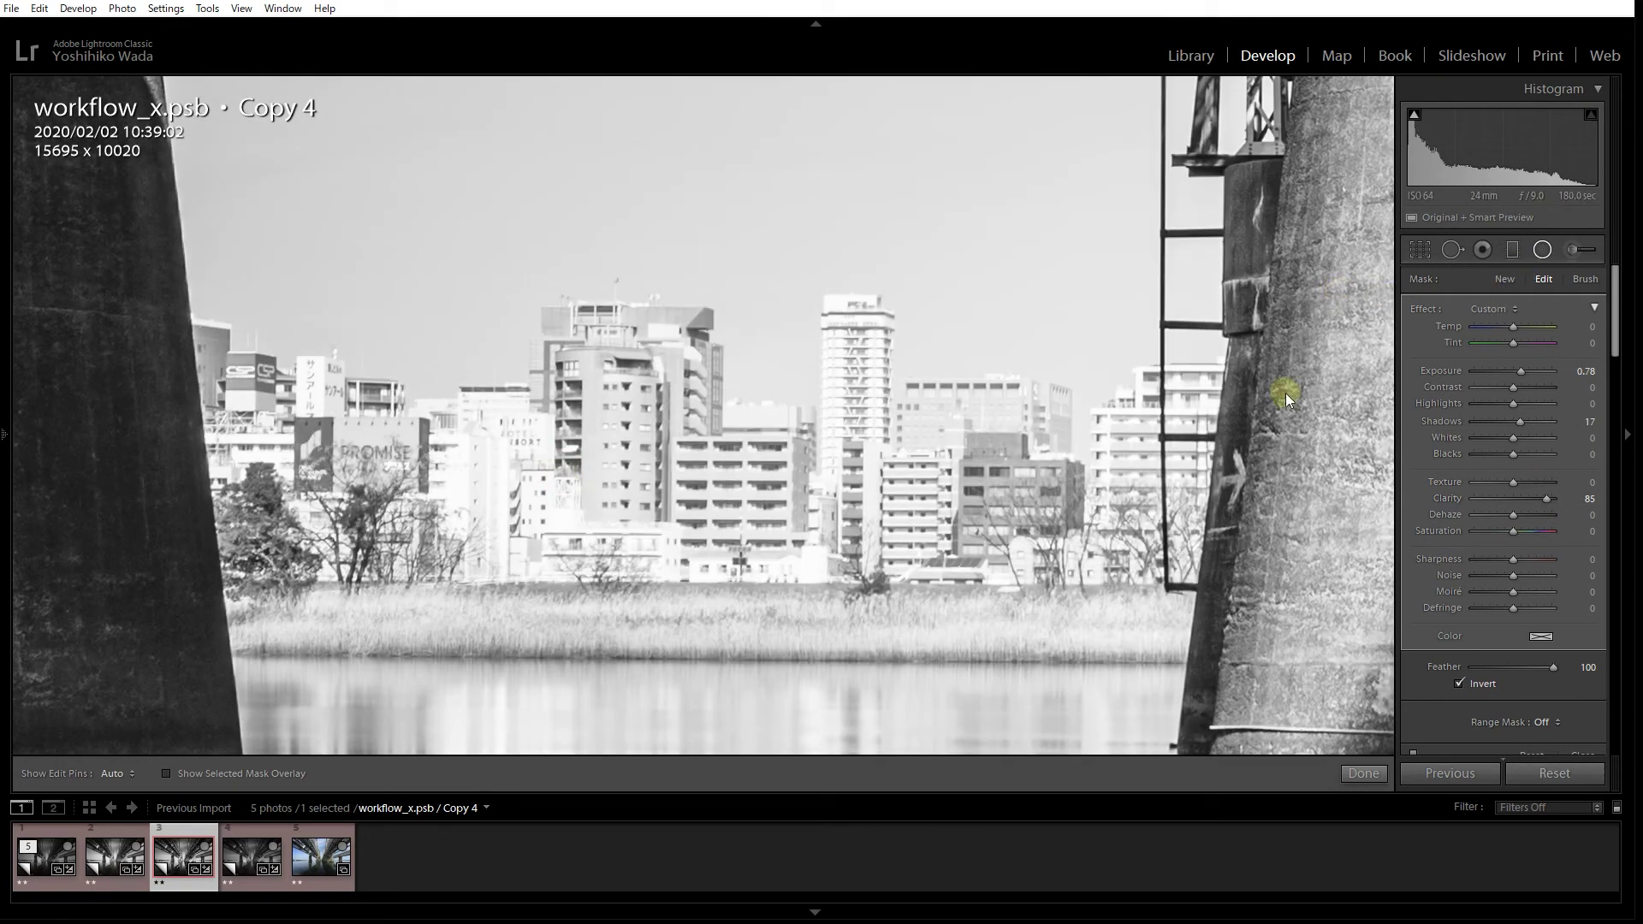
left_click_drag(1513, 482, 1530, 484)
left_click(1527, 496)
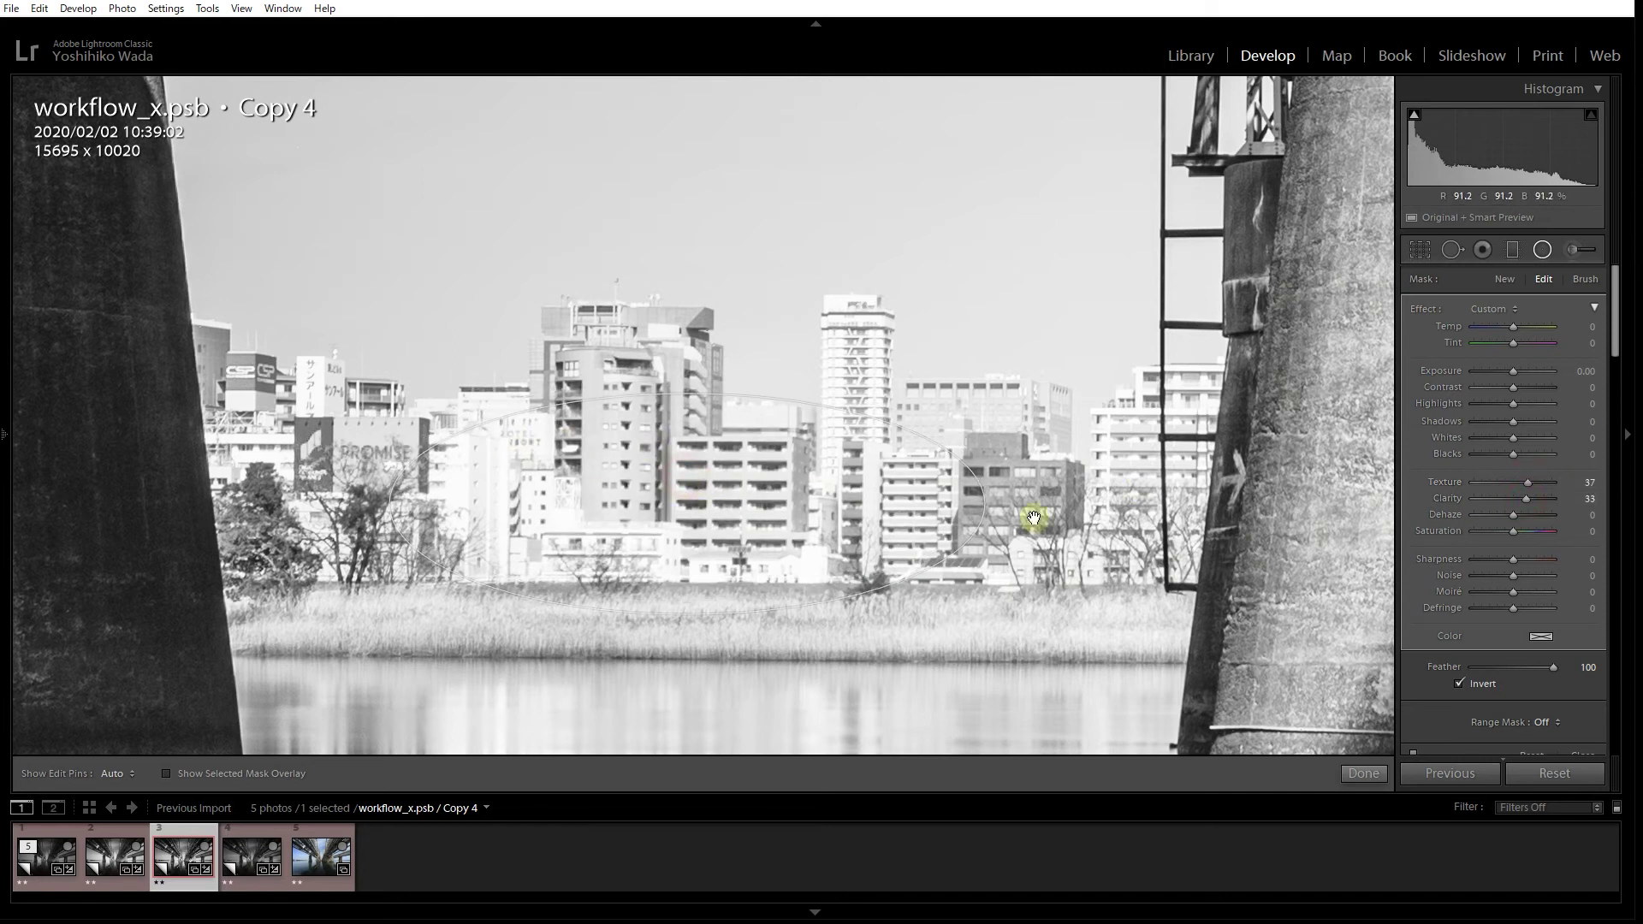
double_click(1527, 482)
left_click_drag(1527, 498, 1544, 507)
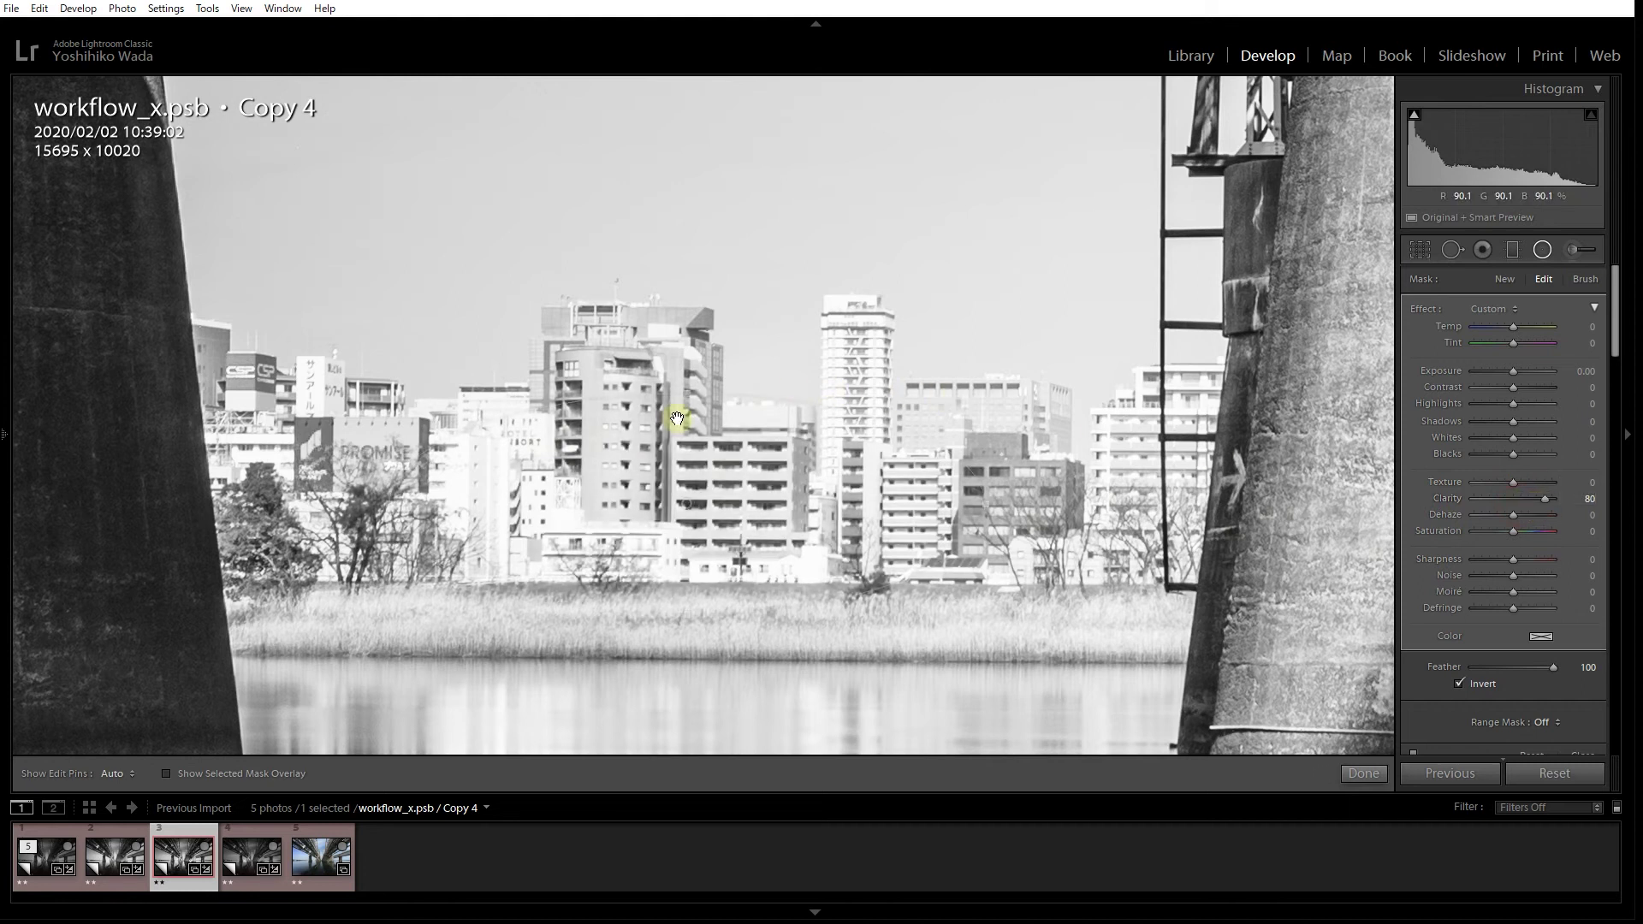
left_click(1364, 773)
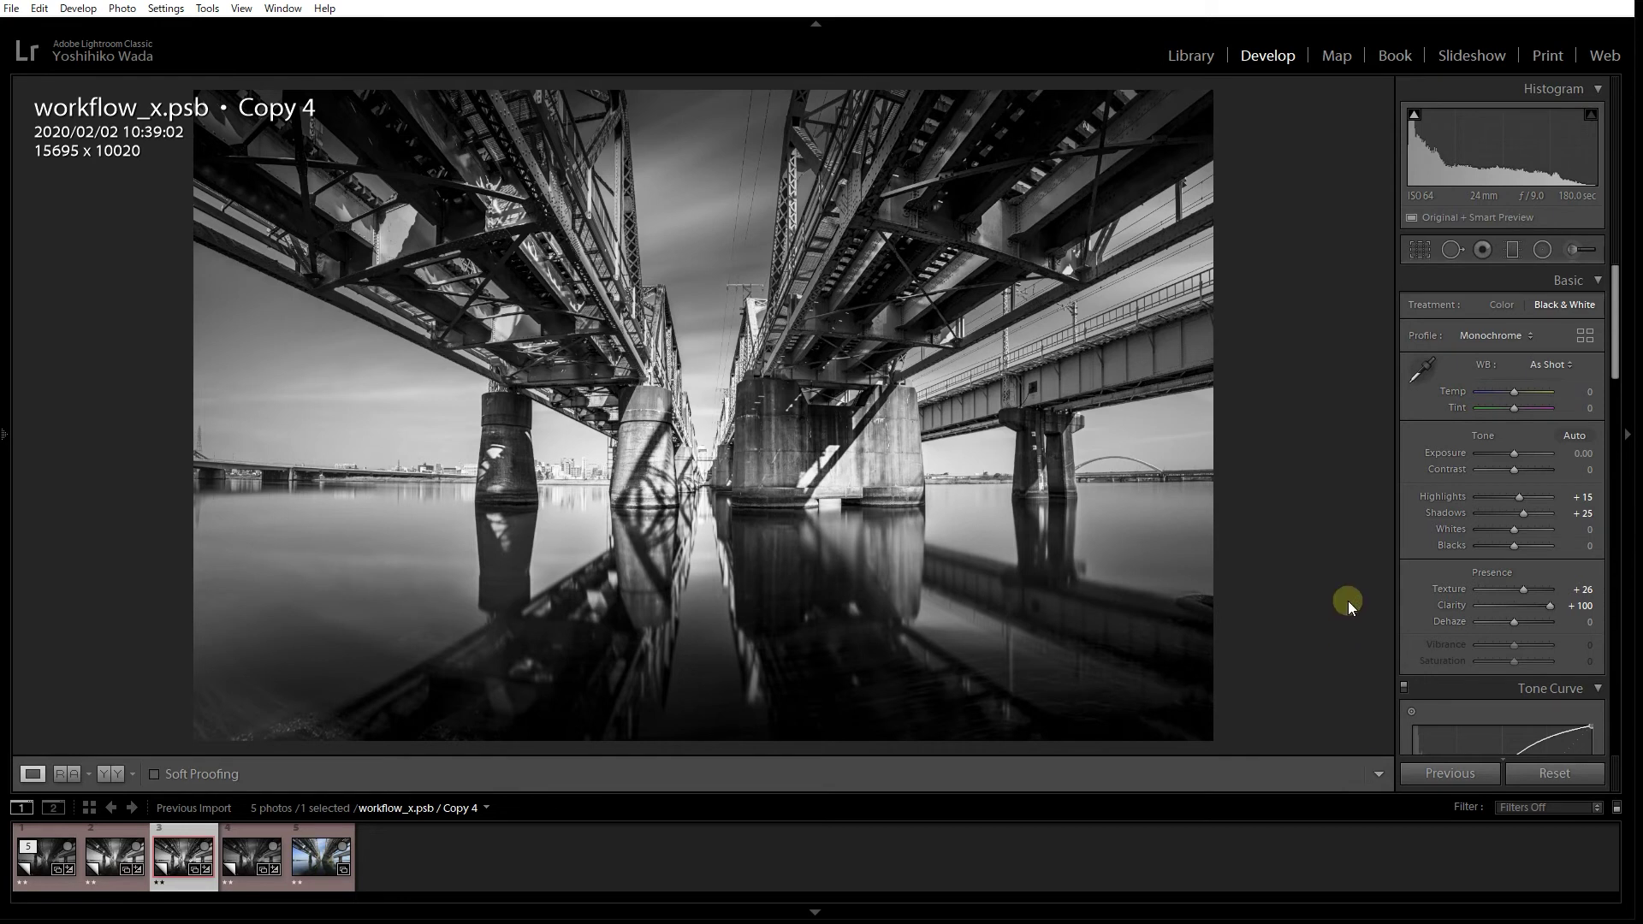
Rename the edited virtual copy as Clarity
left_click(1199, 60)
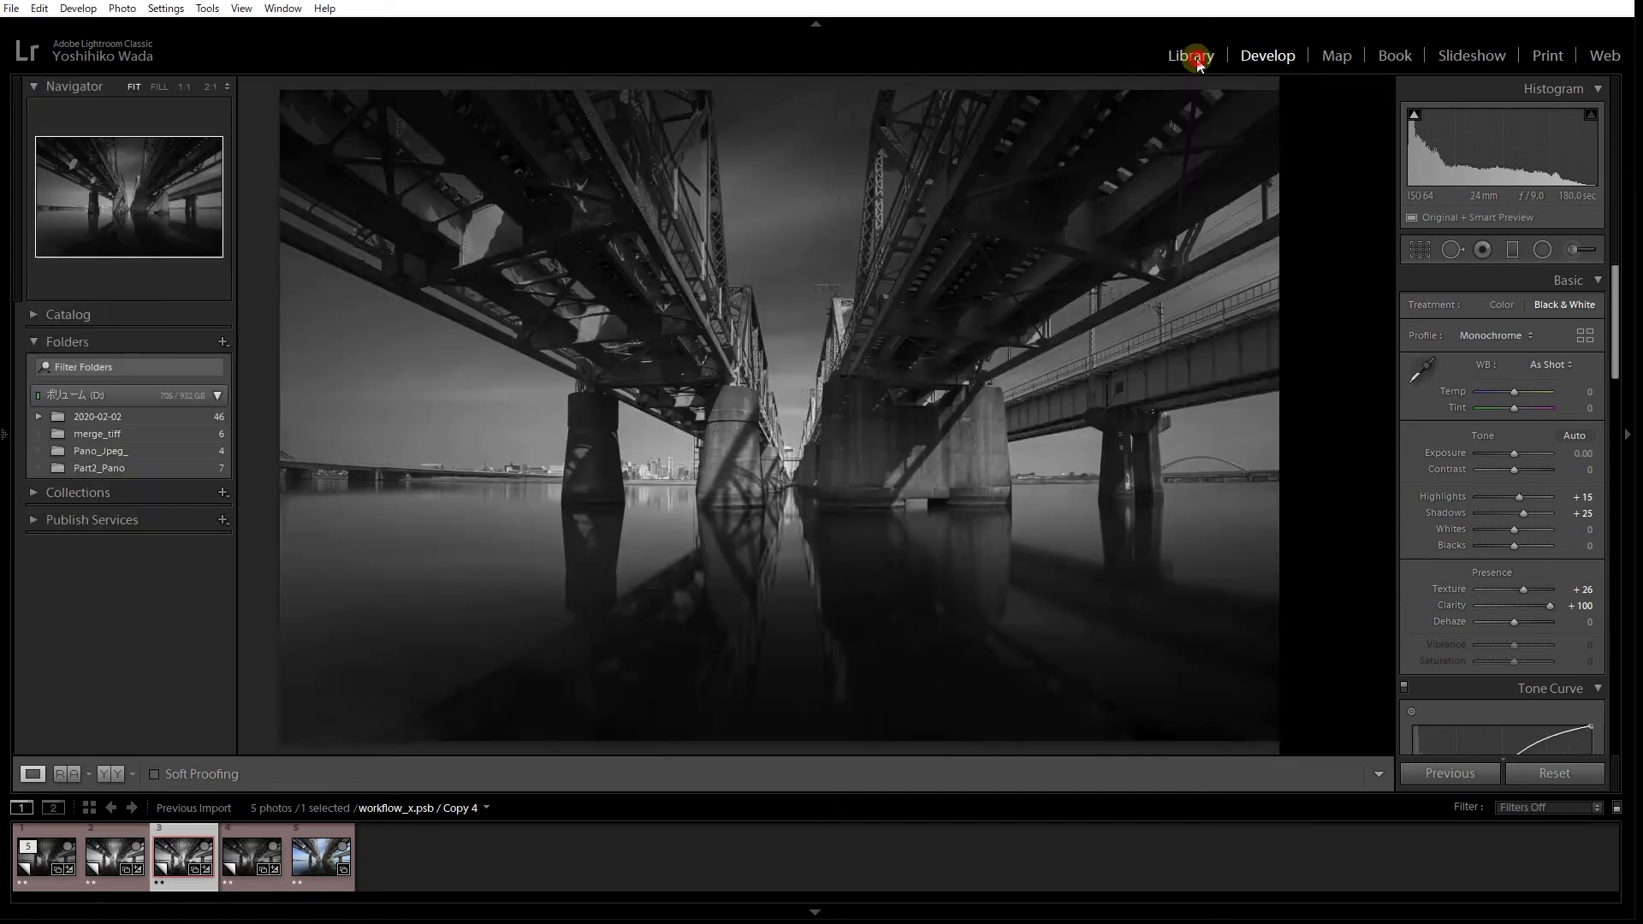
left_click(1513, 408)
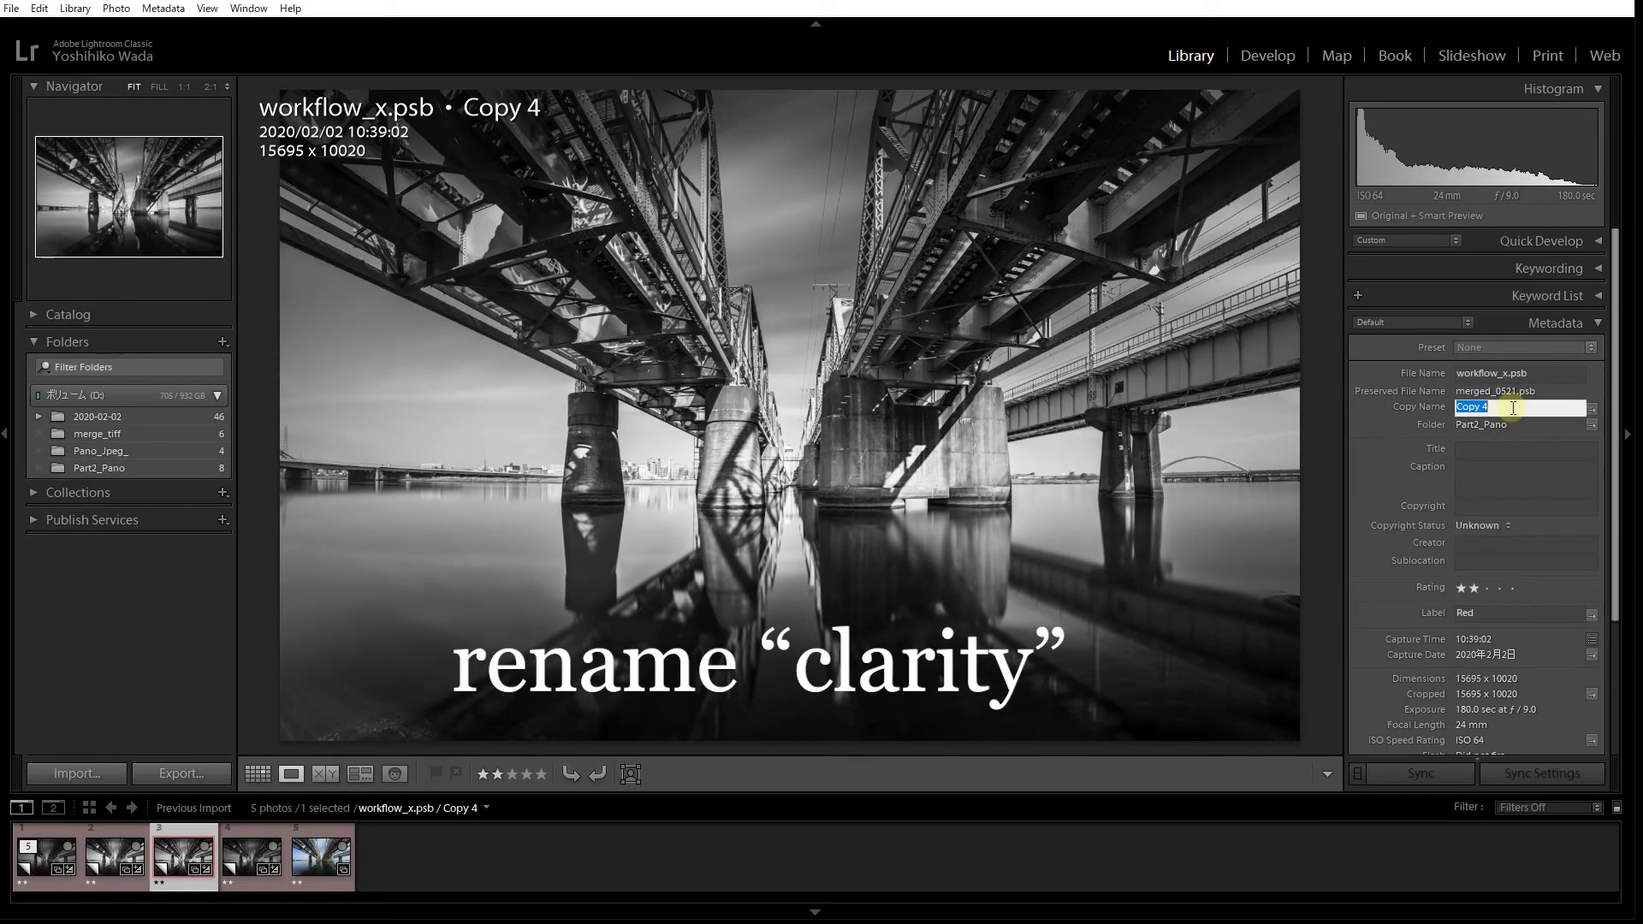
type("Clarity")
key("Return")
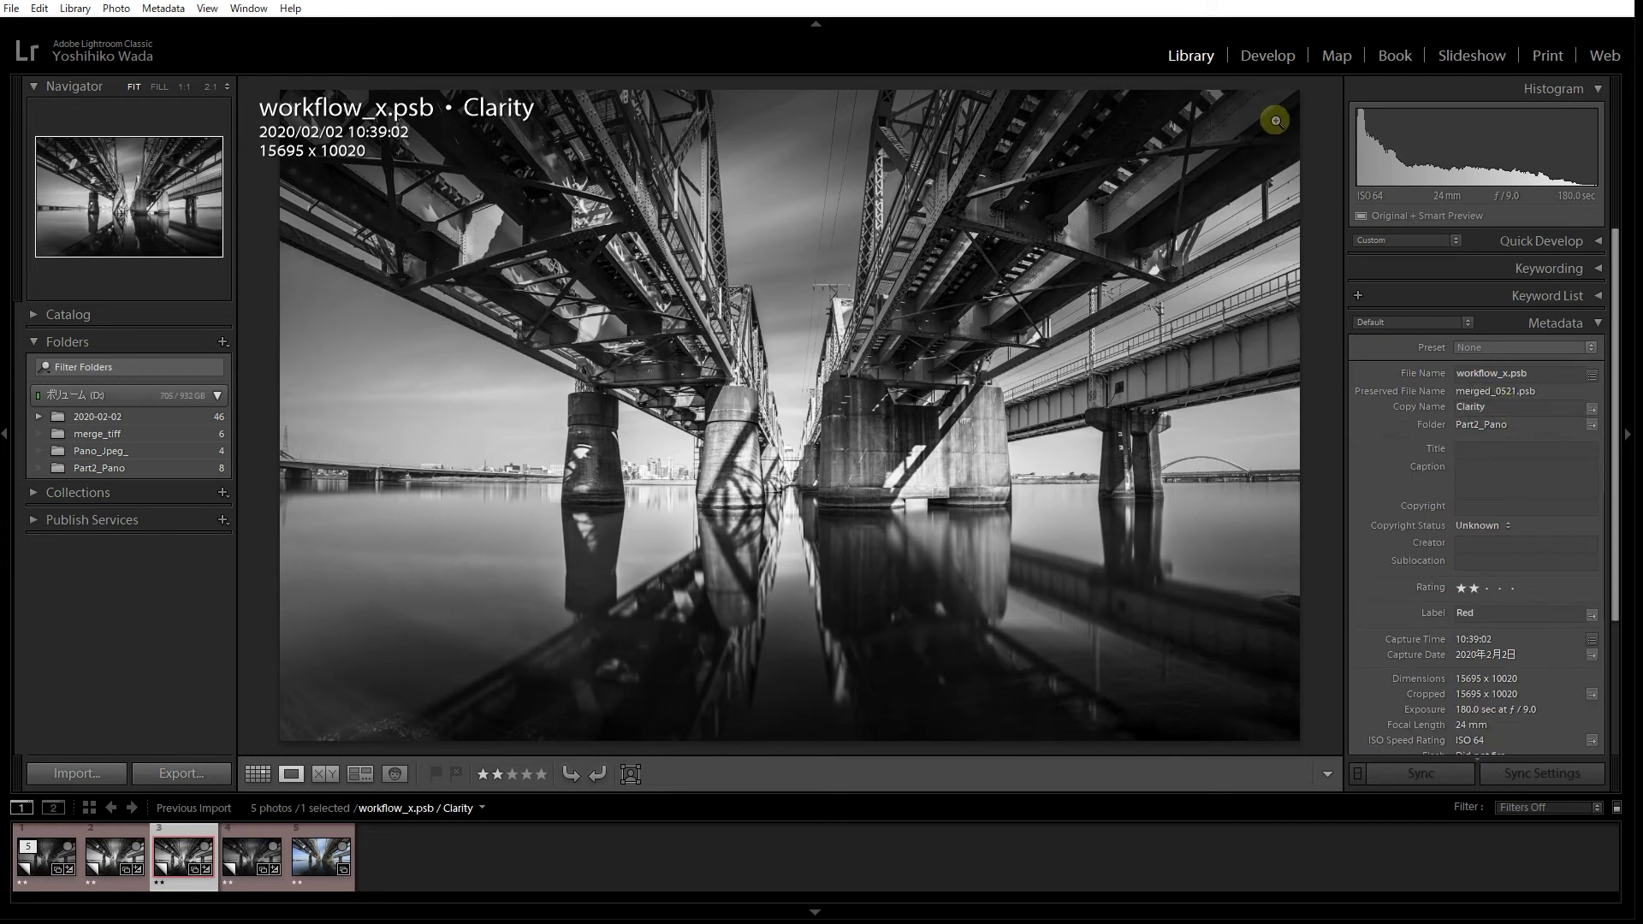
Compare the Bass, Light and Clarity versions of the photo
left_click(1269, 54)
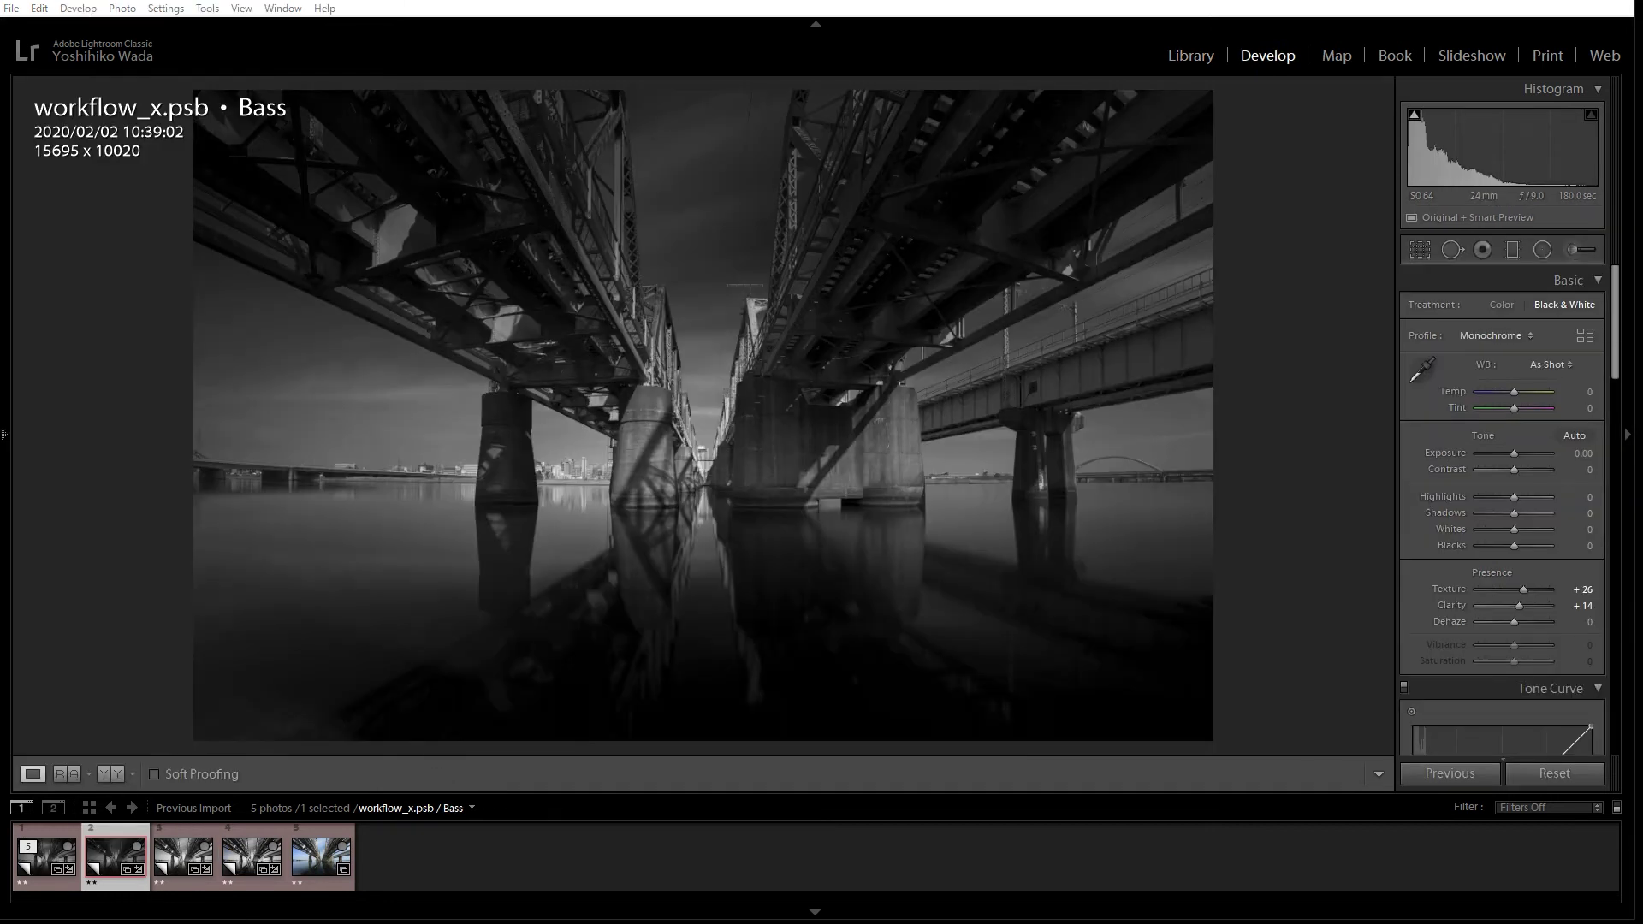
left_click(182, 877)
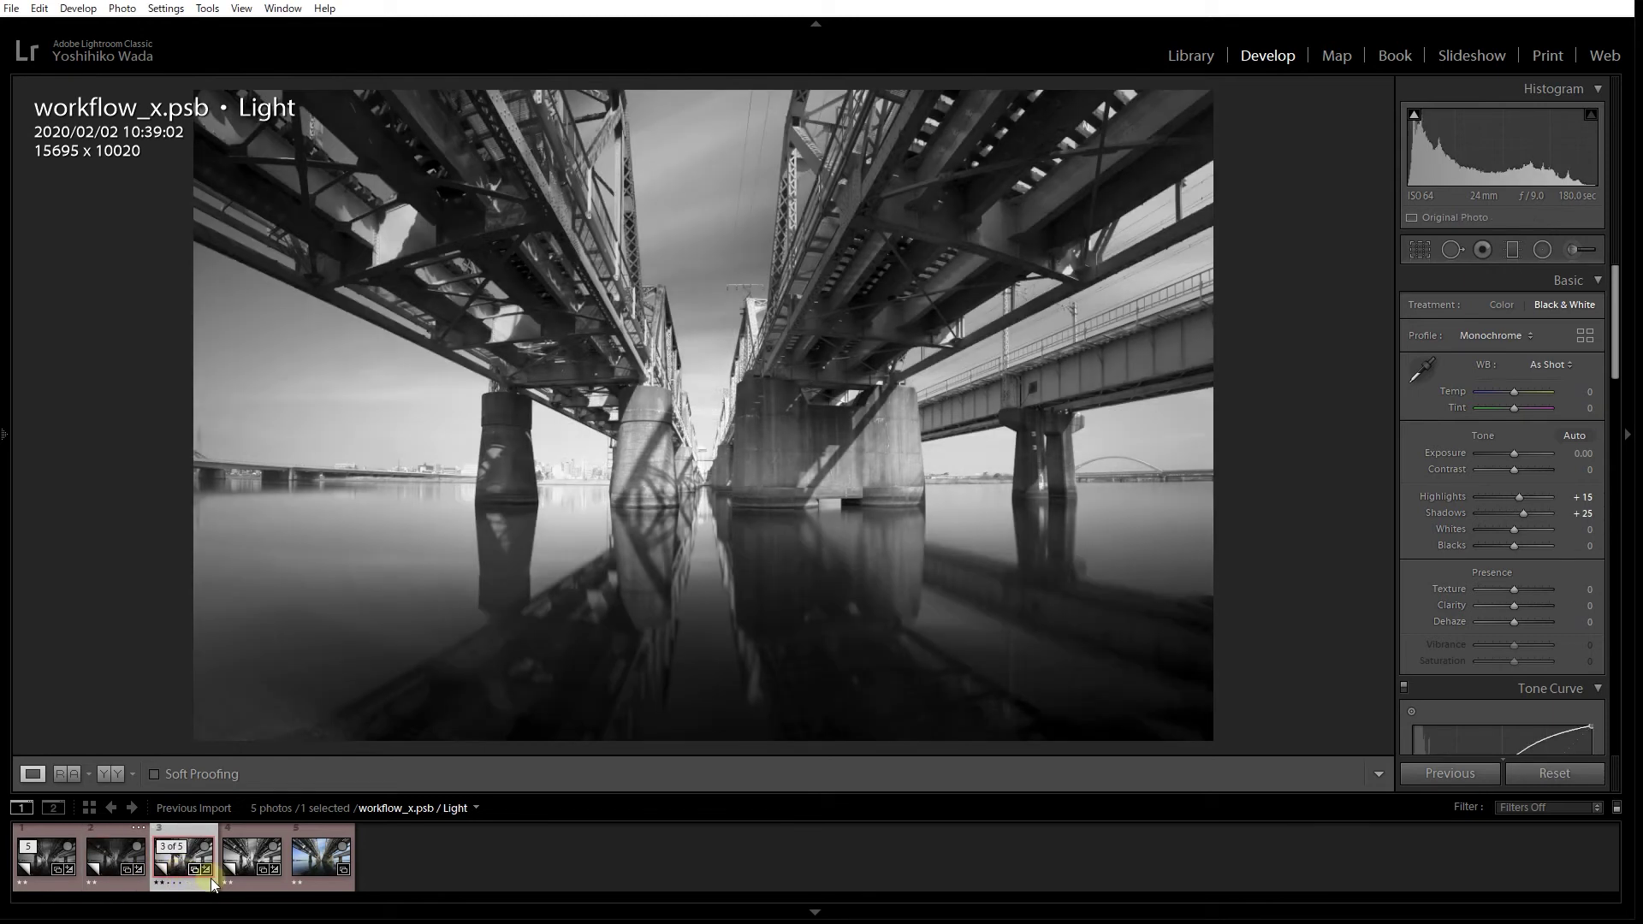
left_click(257, 878)
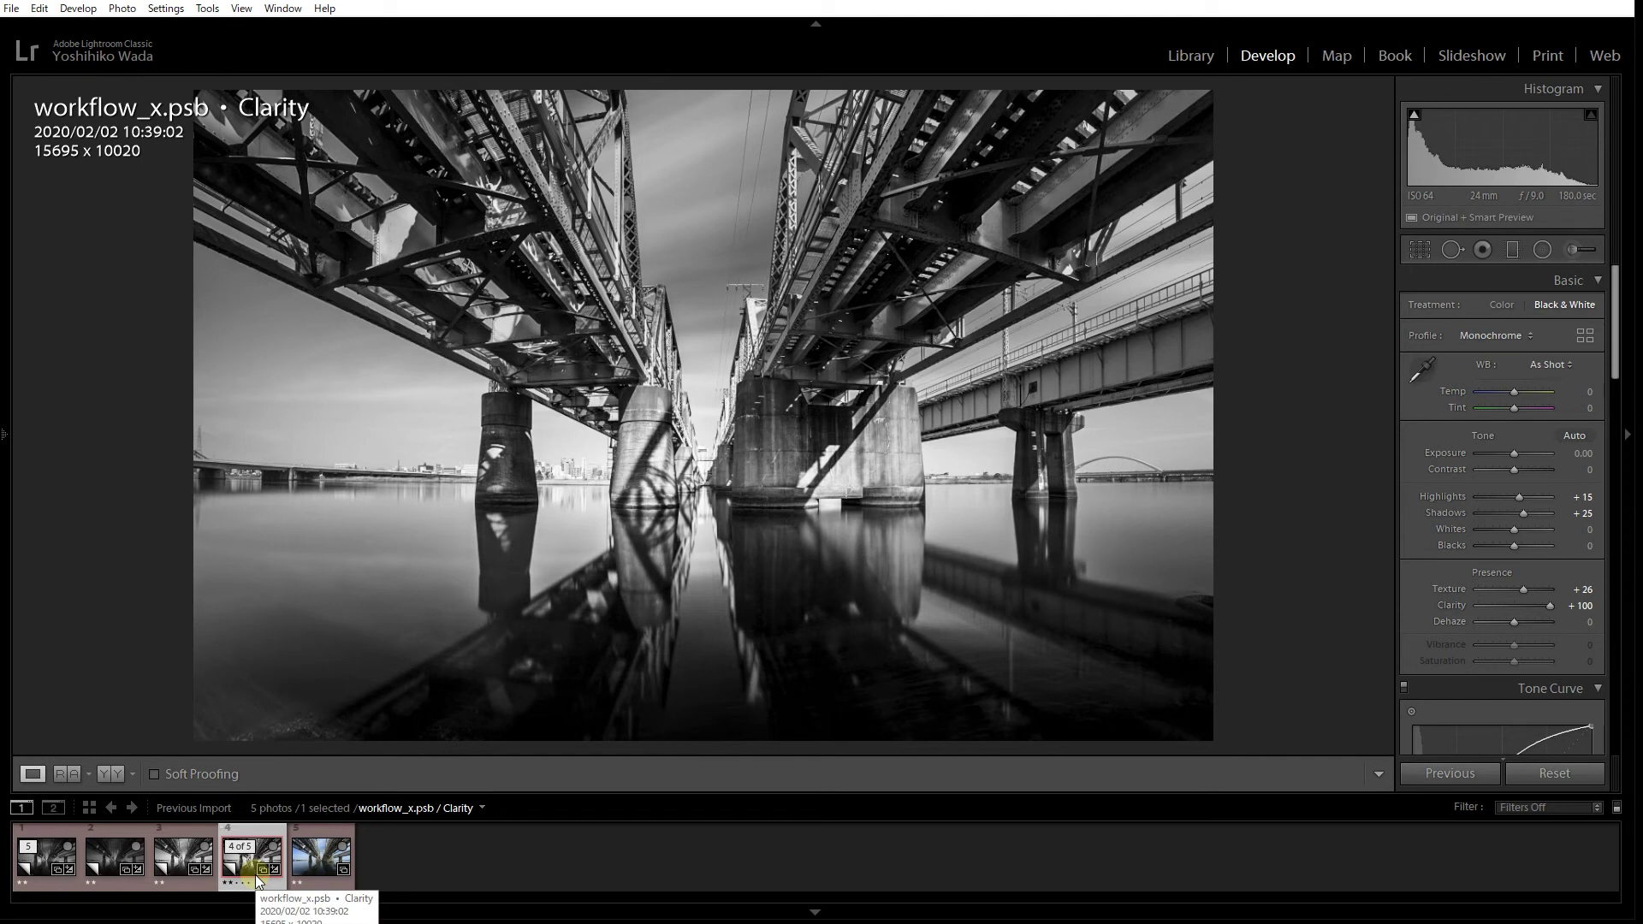
Create a virtual copy of the Bass version and name it SKY
left_click(116, 878)
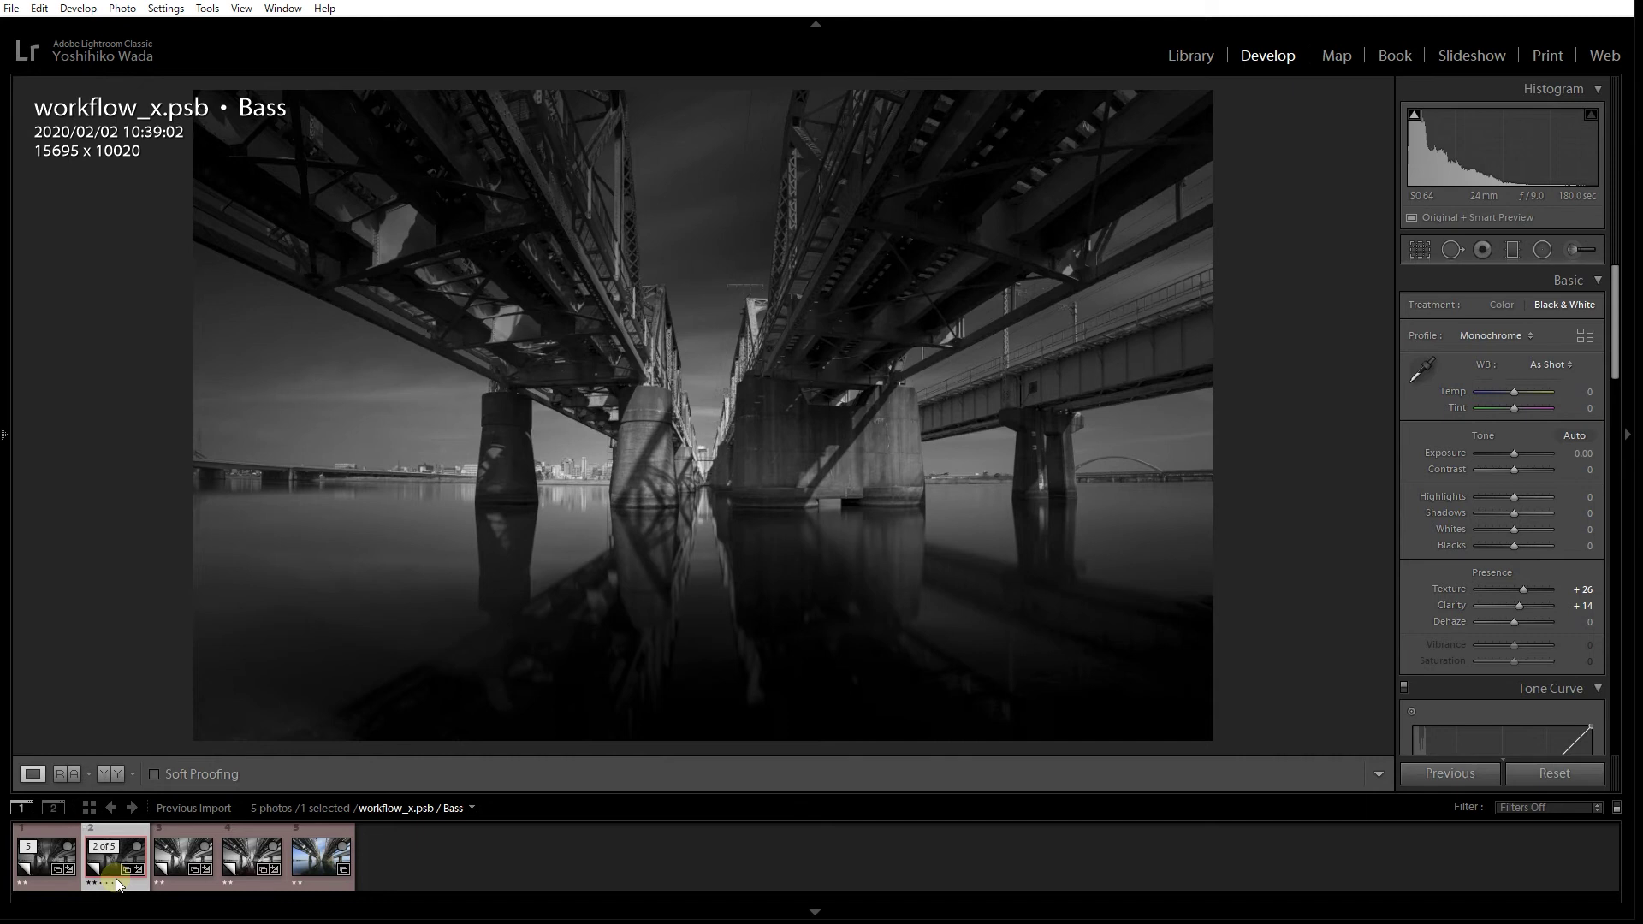
right_click(725, 545)
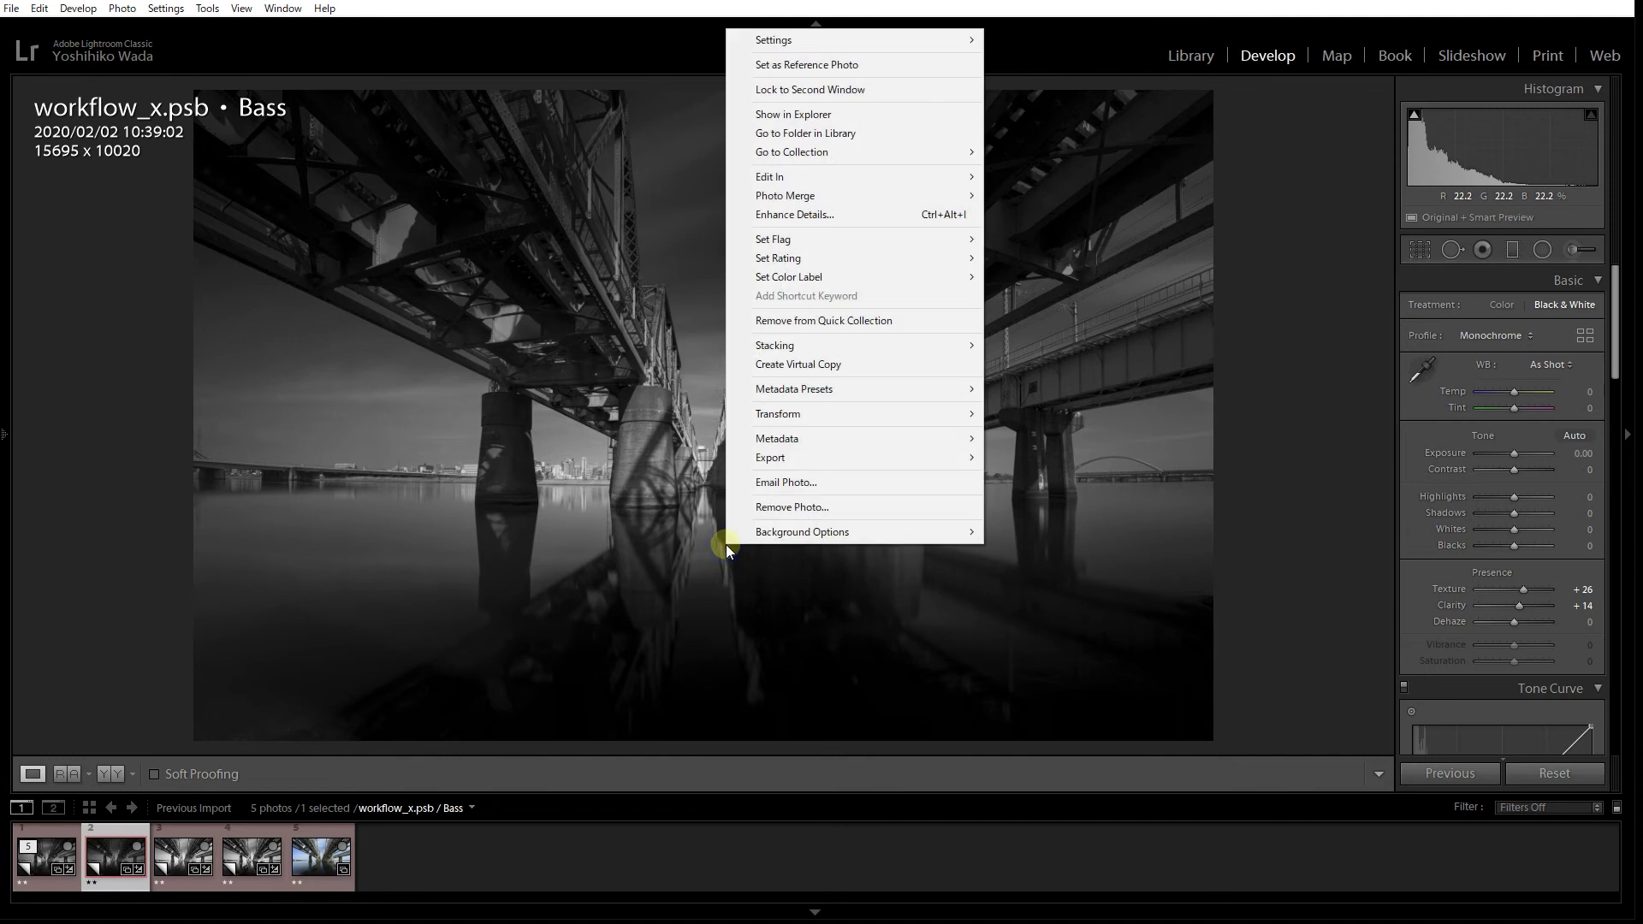
left_click(804, 364)
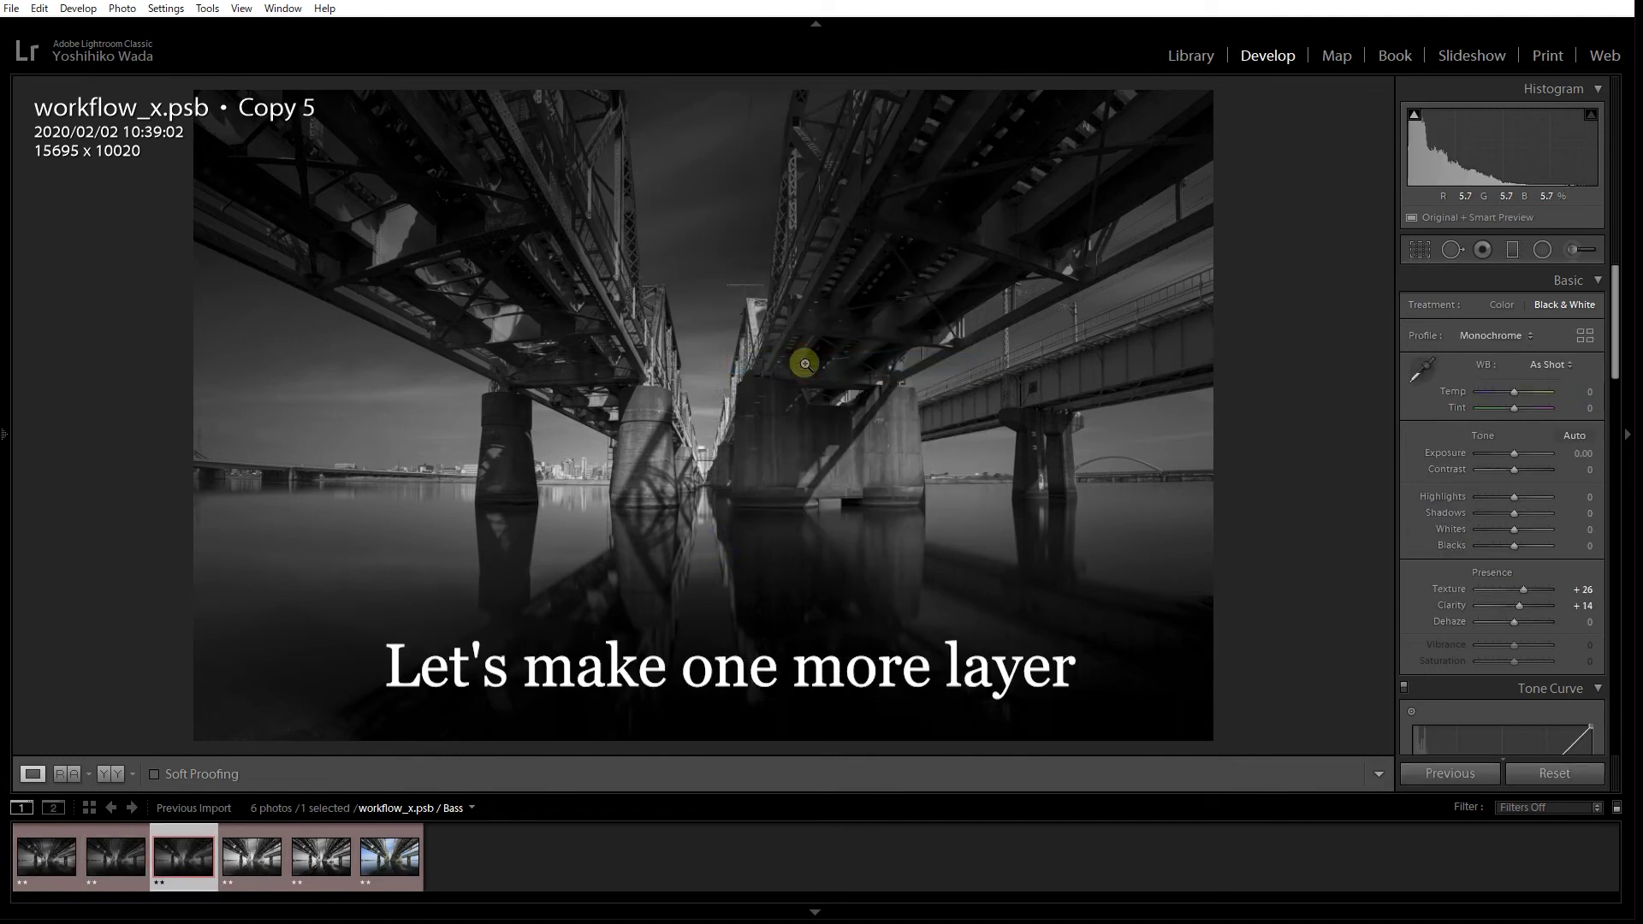
left_click(1211, 60)
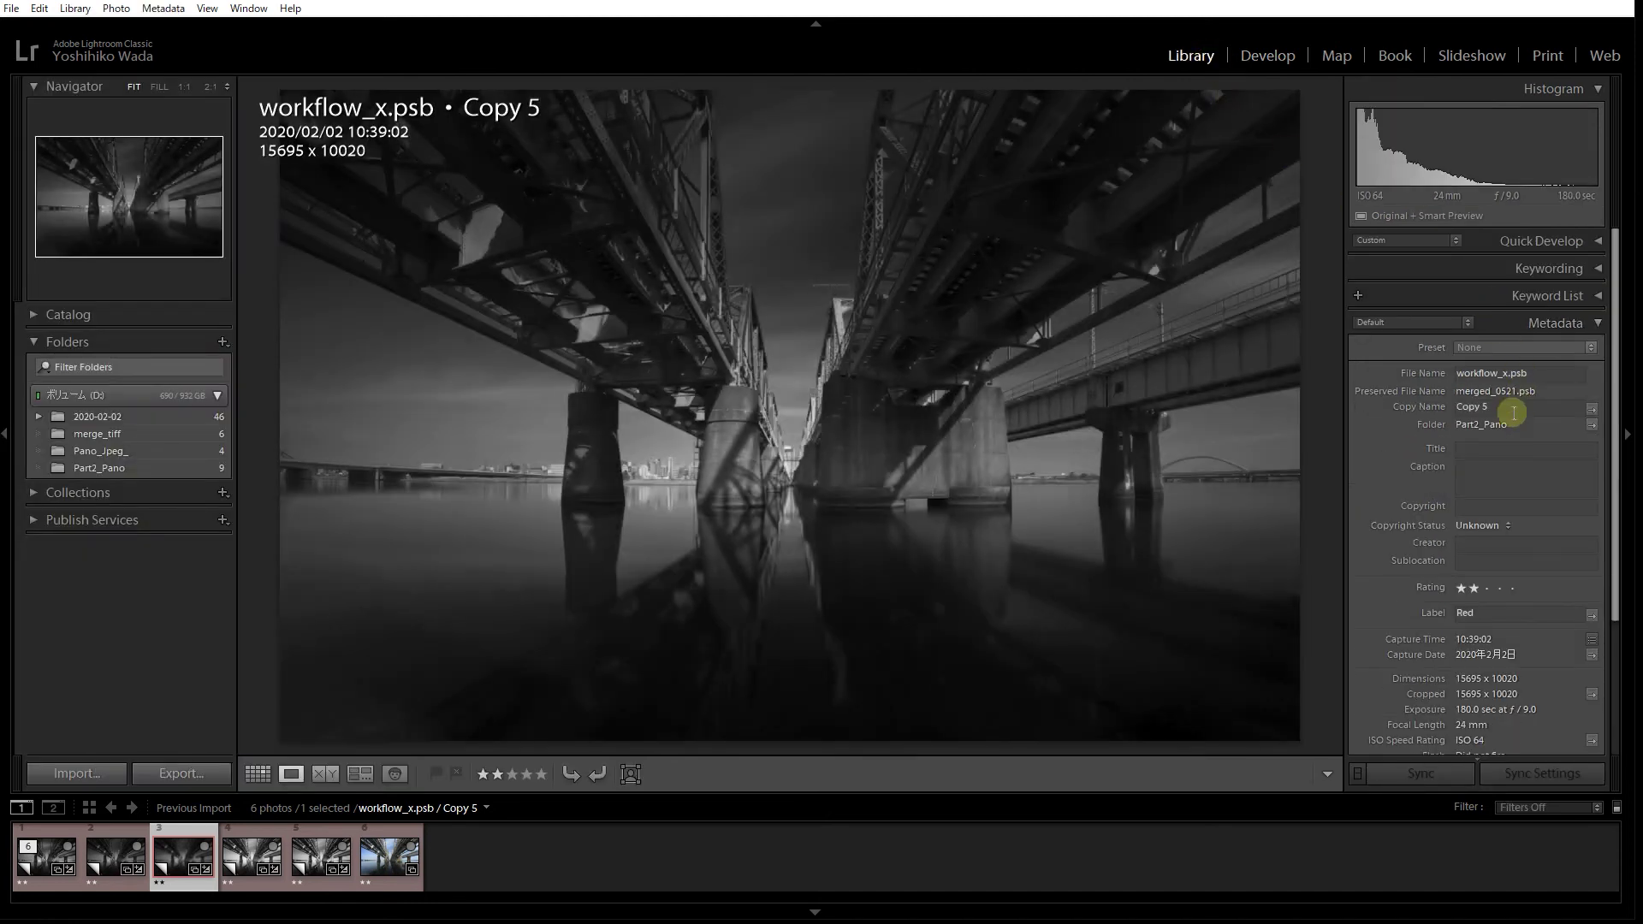
left_click(1513, 408)
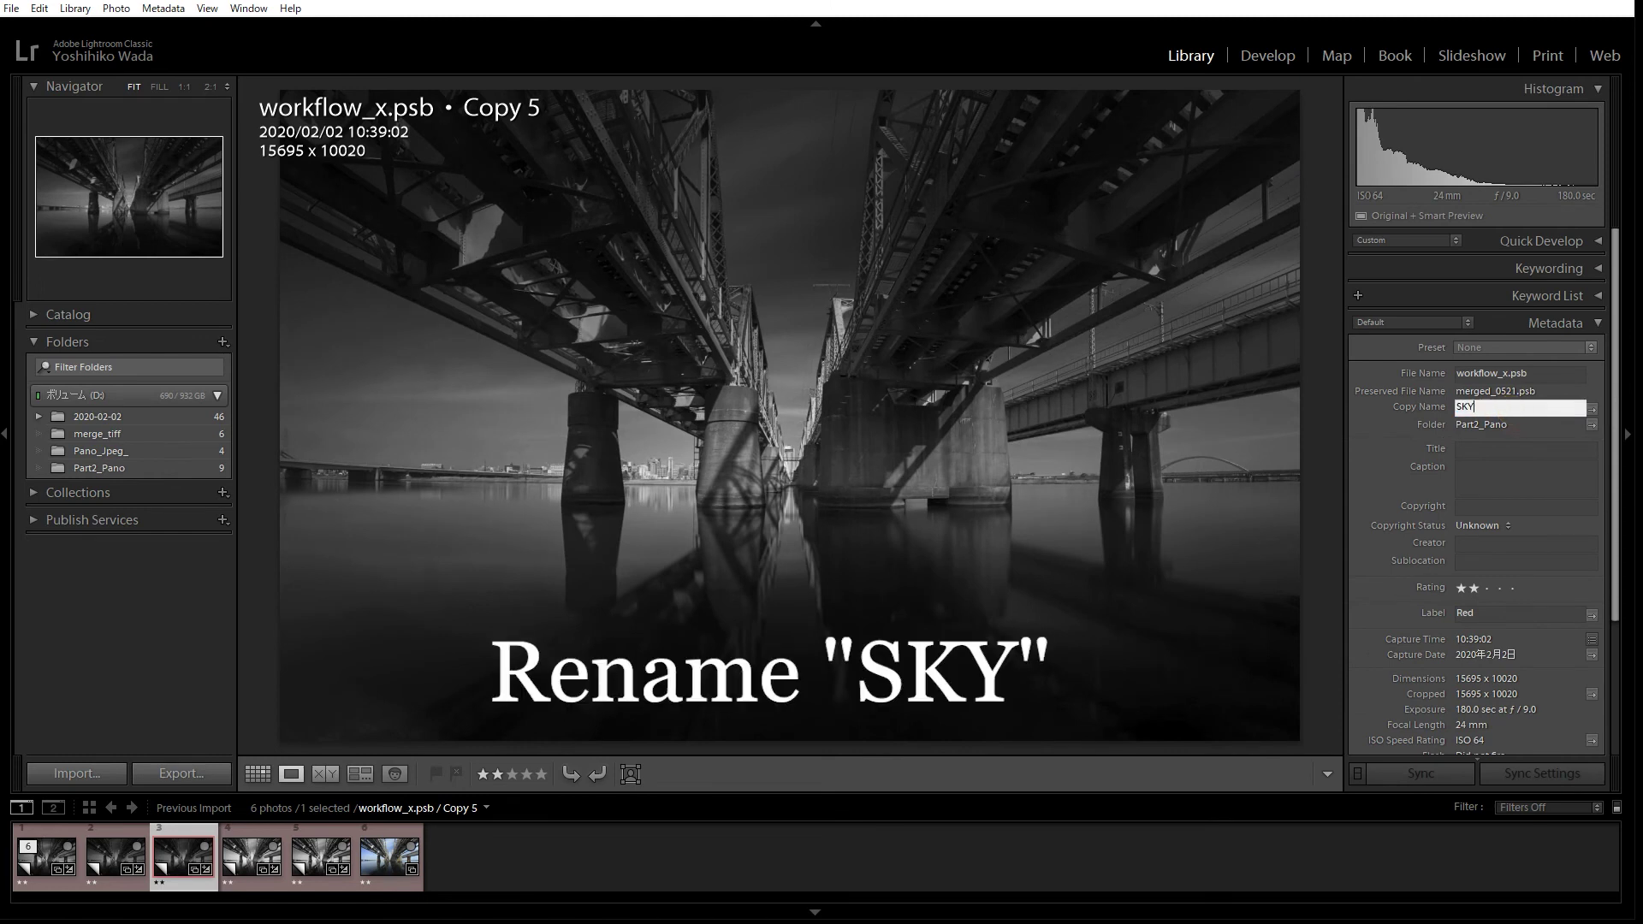
key("Return")
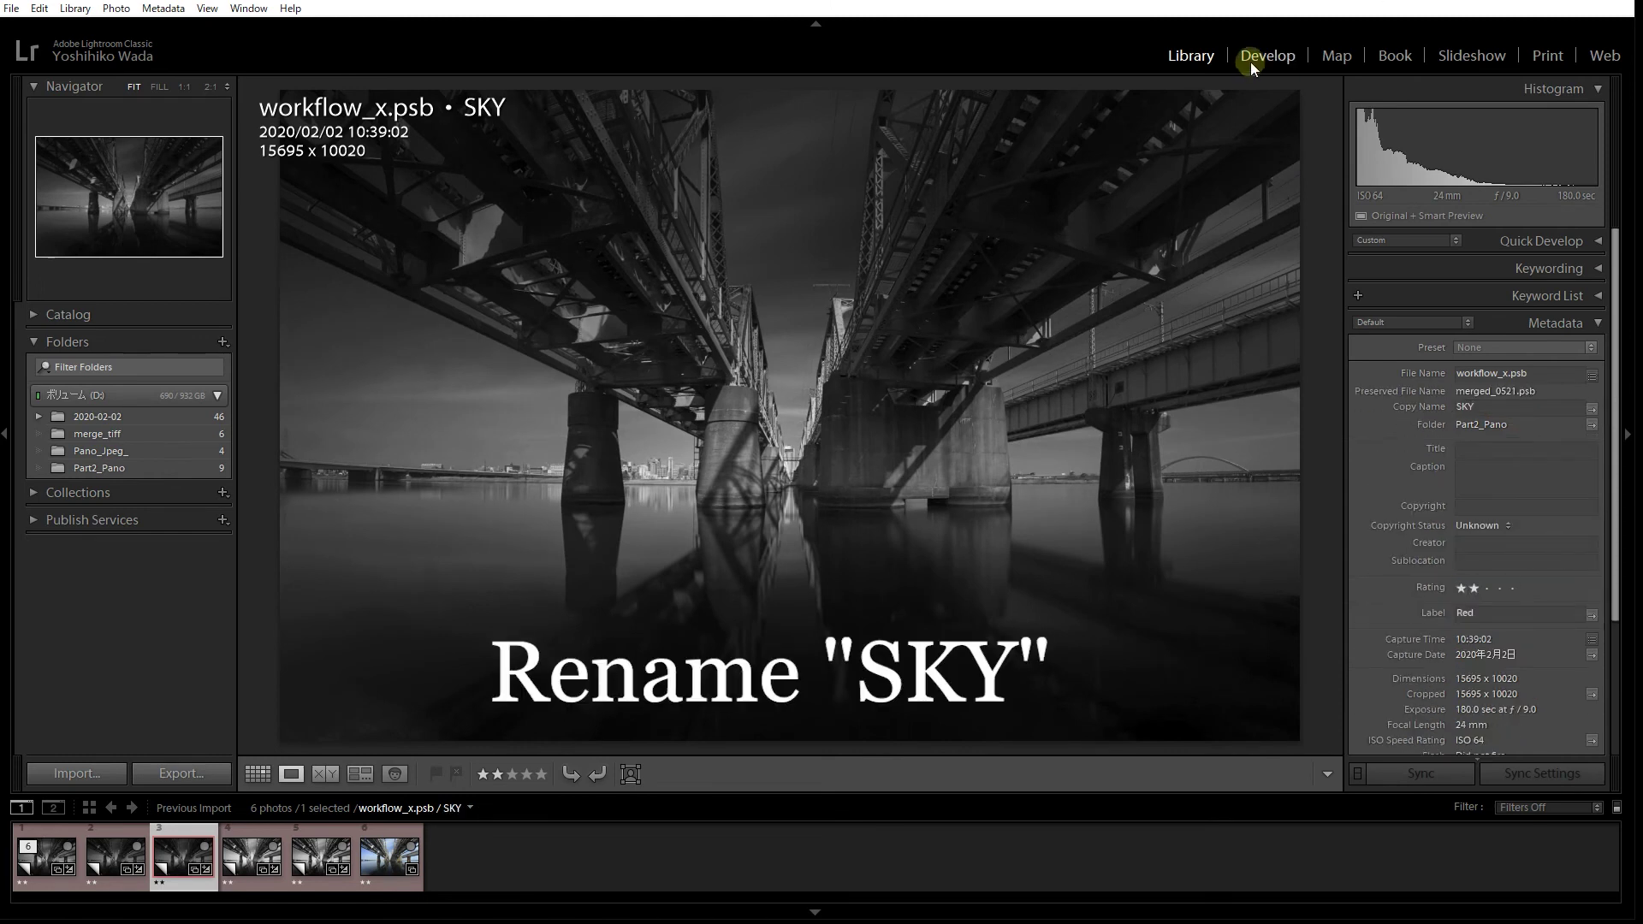
Add a horizontal graduated filter to the SKY copy from the waterline upward, and move it up slightly so it starts at the horizon
left_click(1253, 58)
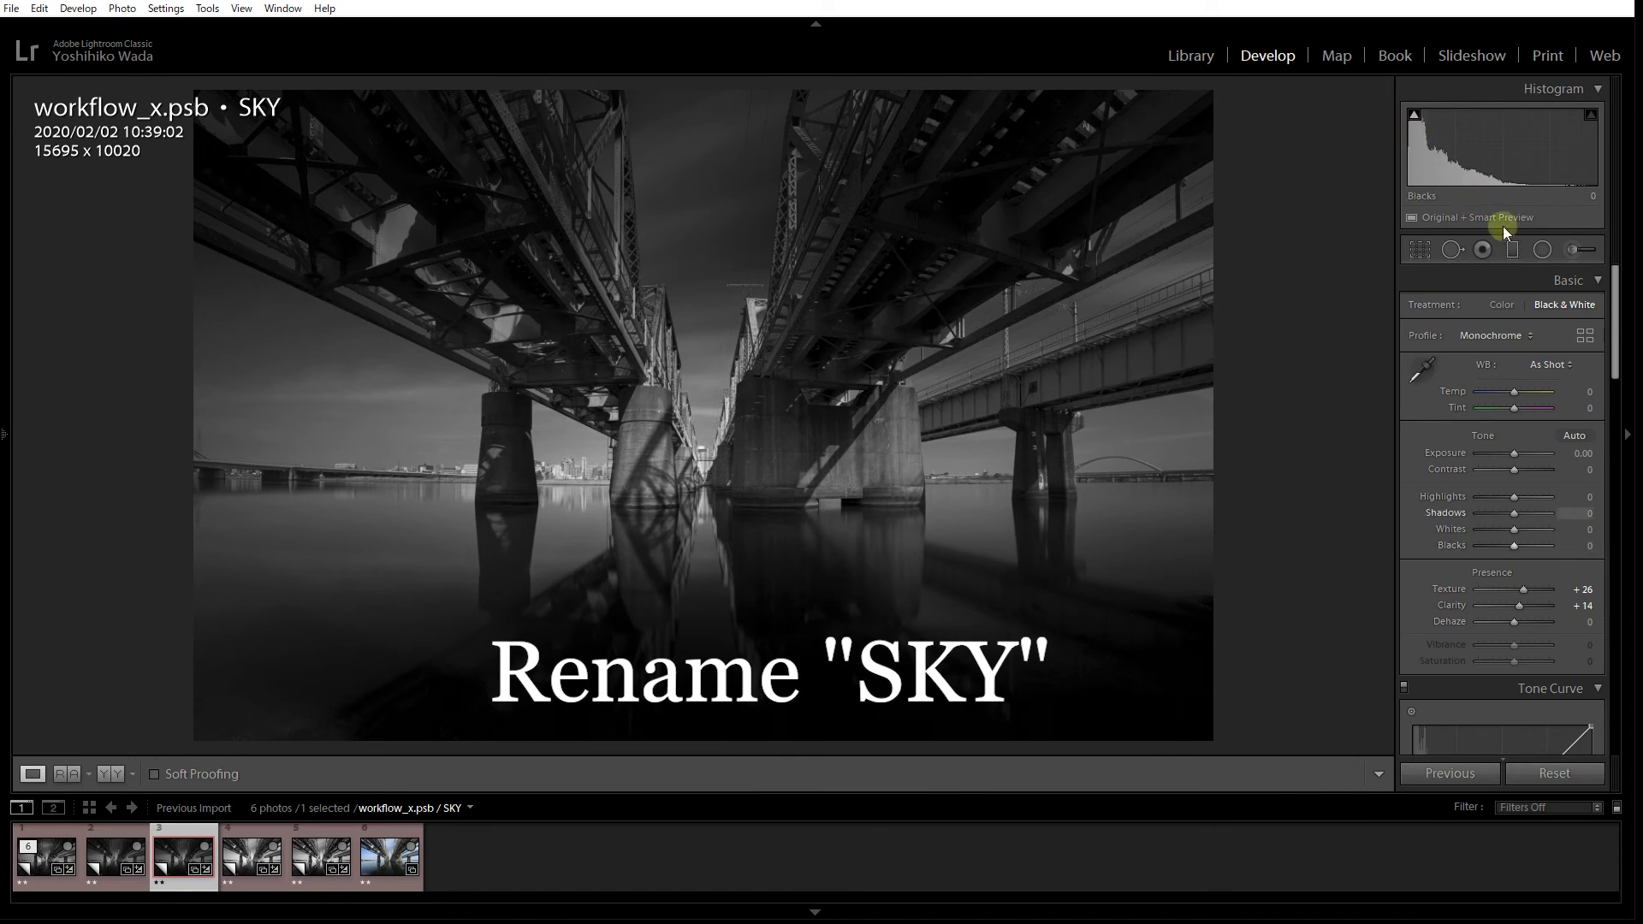
left_click(1513, 250)
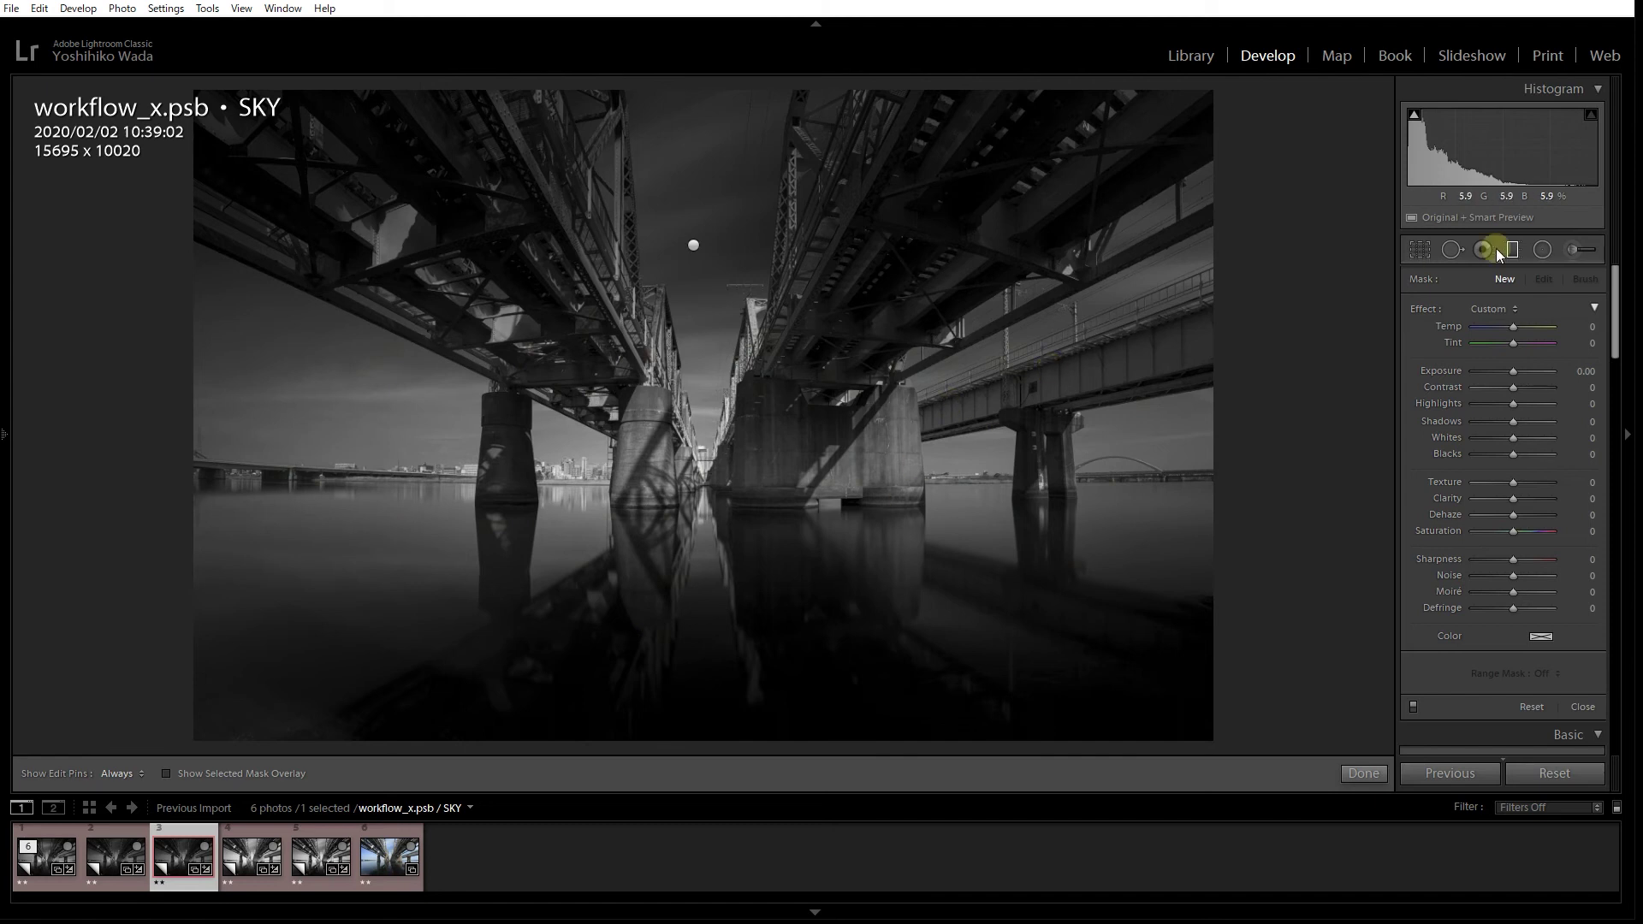
left_click_drag(721, 505, 729, 334)
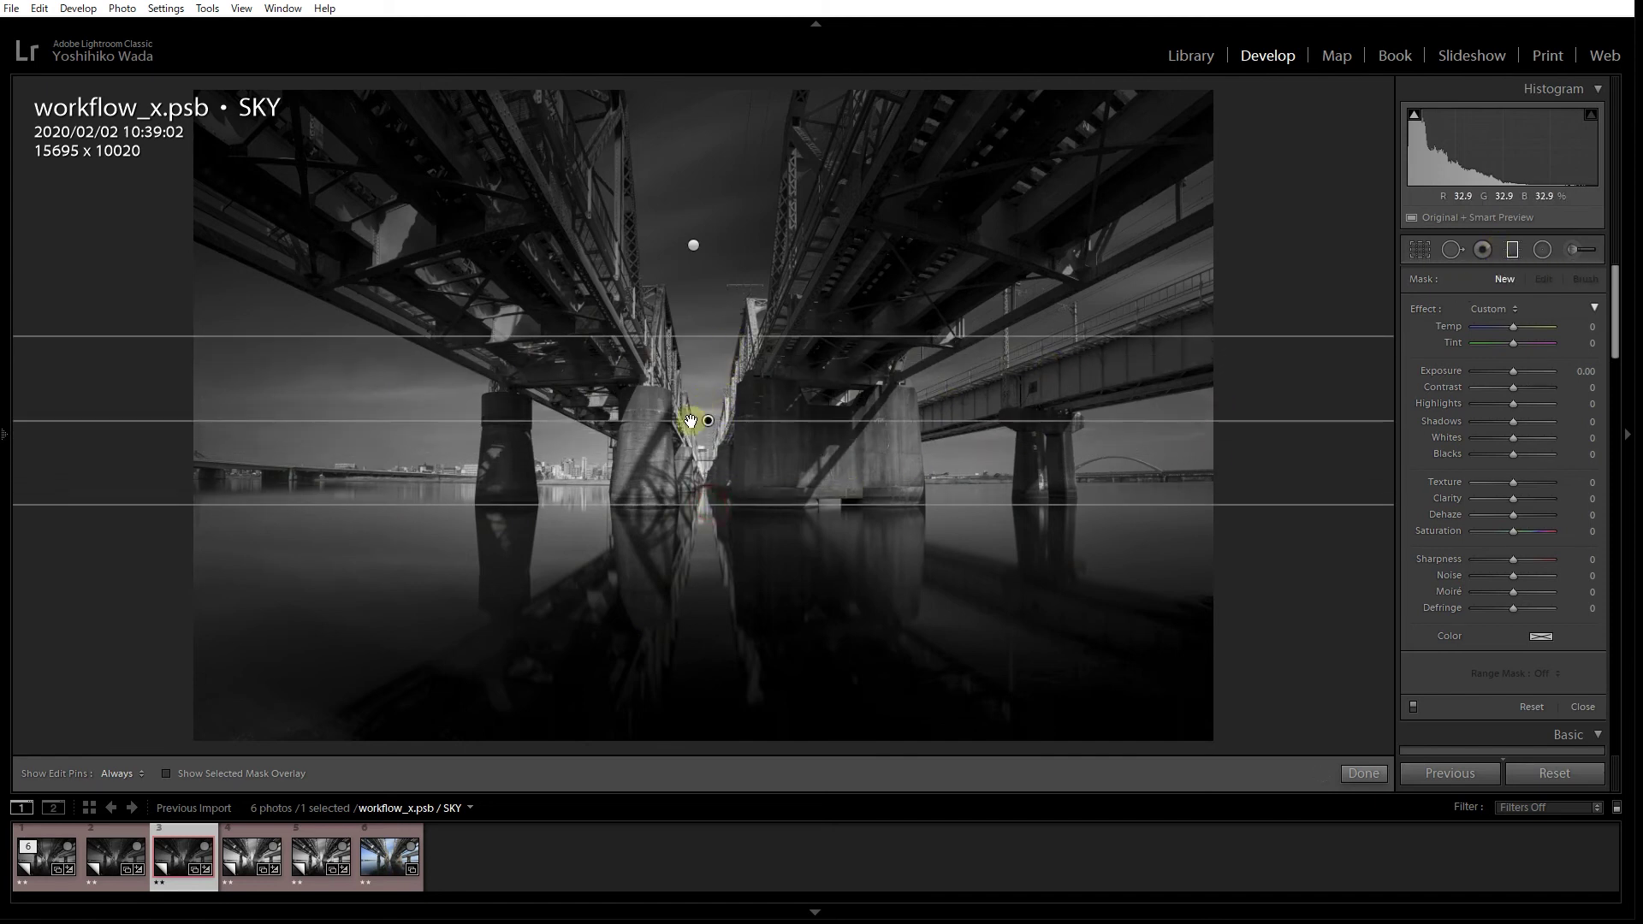
left_click_drag(711, 421, 706, 398)
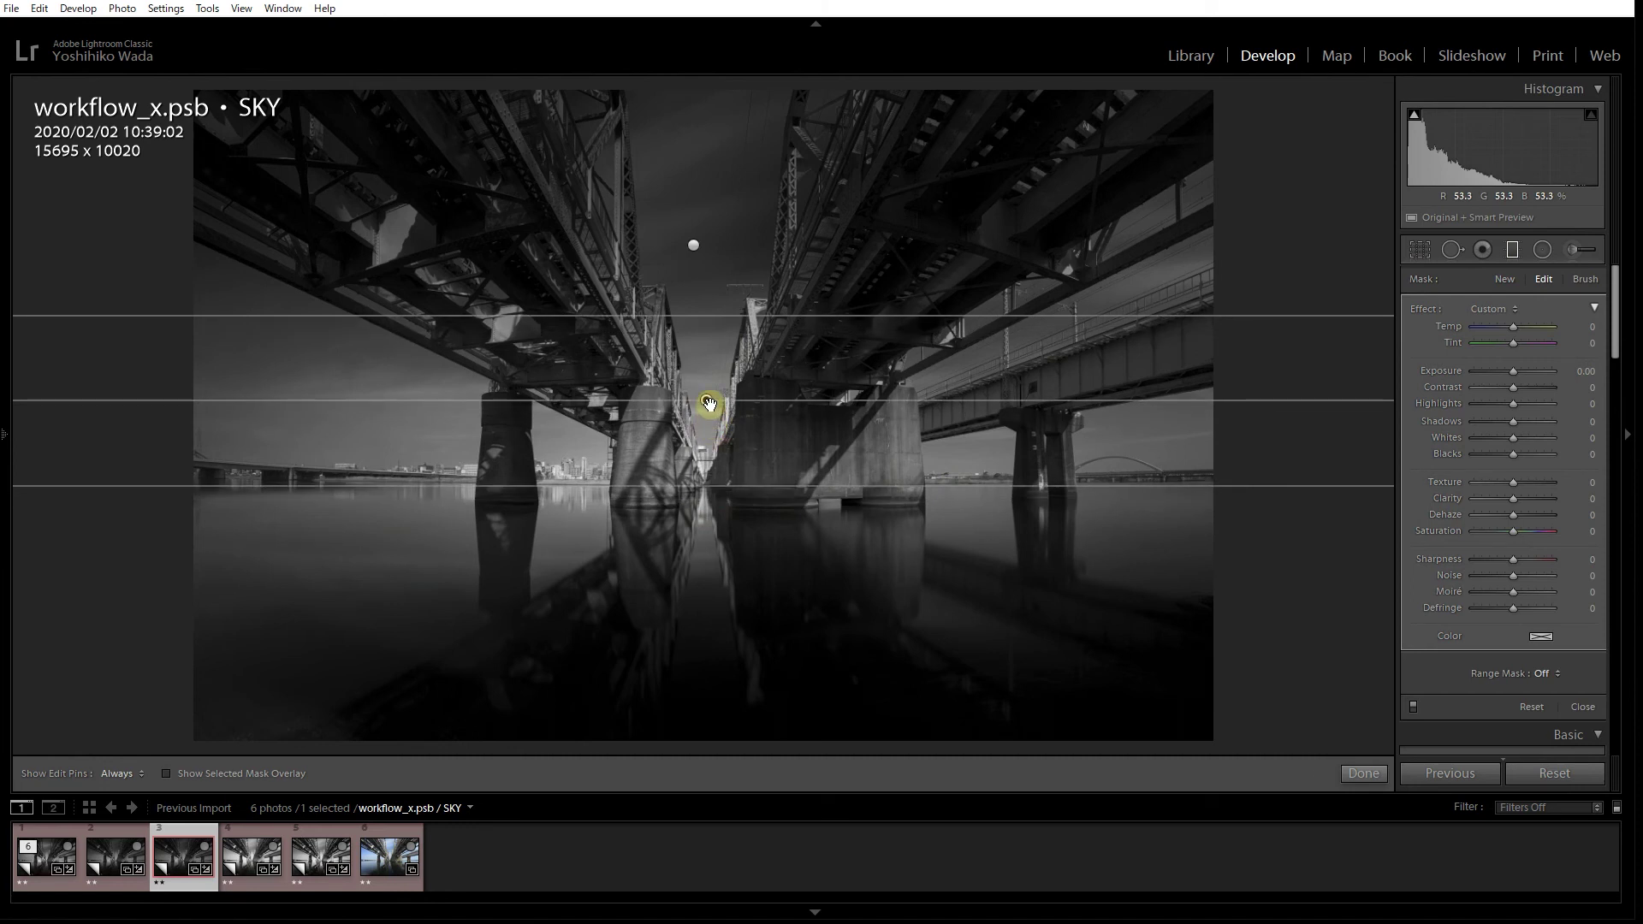
Set the graduated filter's Exposure to −1.83, shift it down slightly, and narrow its transition by raising the lower line to the horizon
left_click(1512, 373)
left_click_drag(1511, 376, 1493, 371)
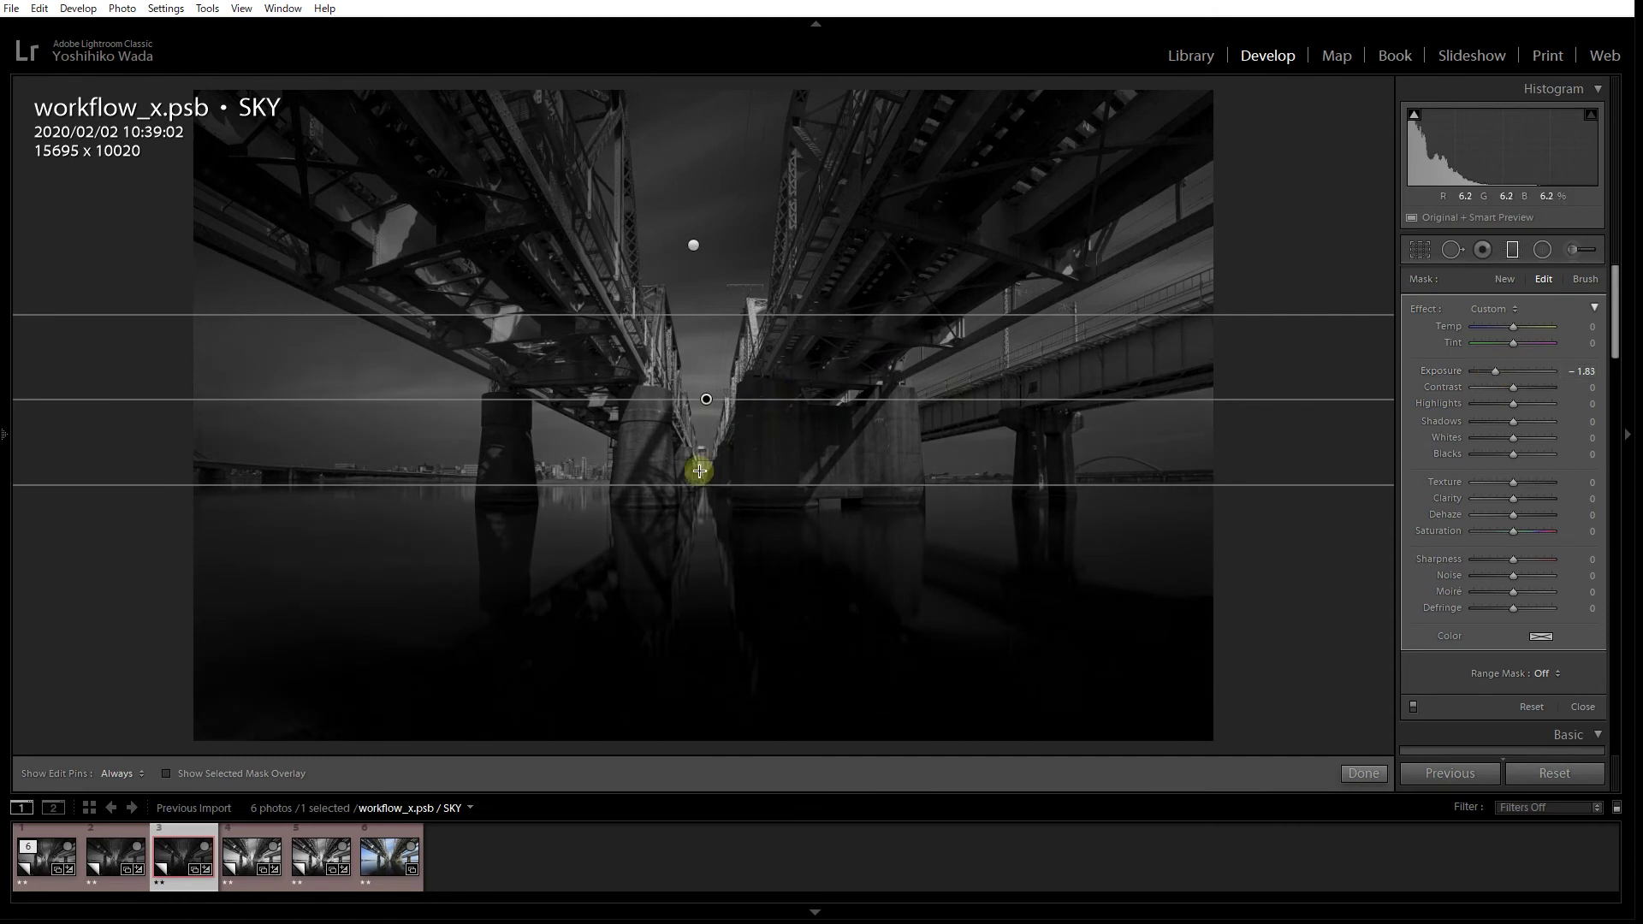
left_click_drag(707, 399, 707, 409)
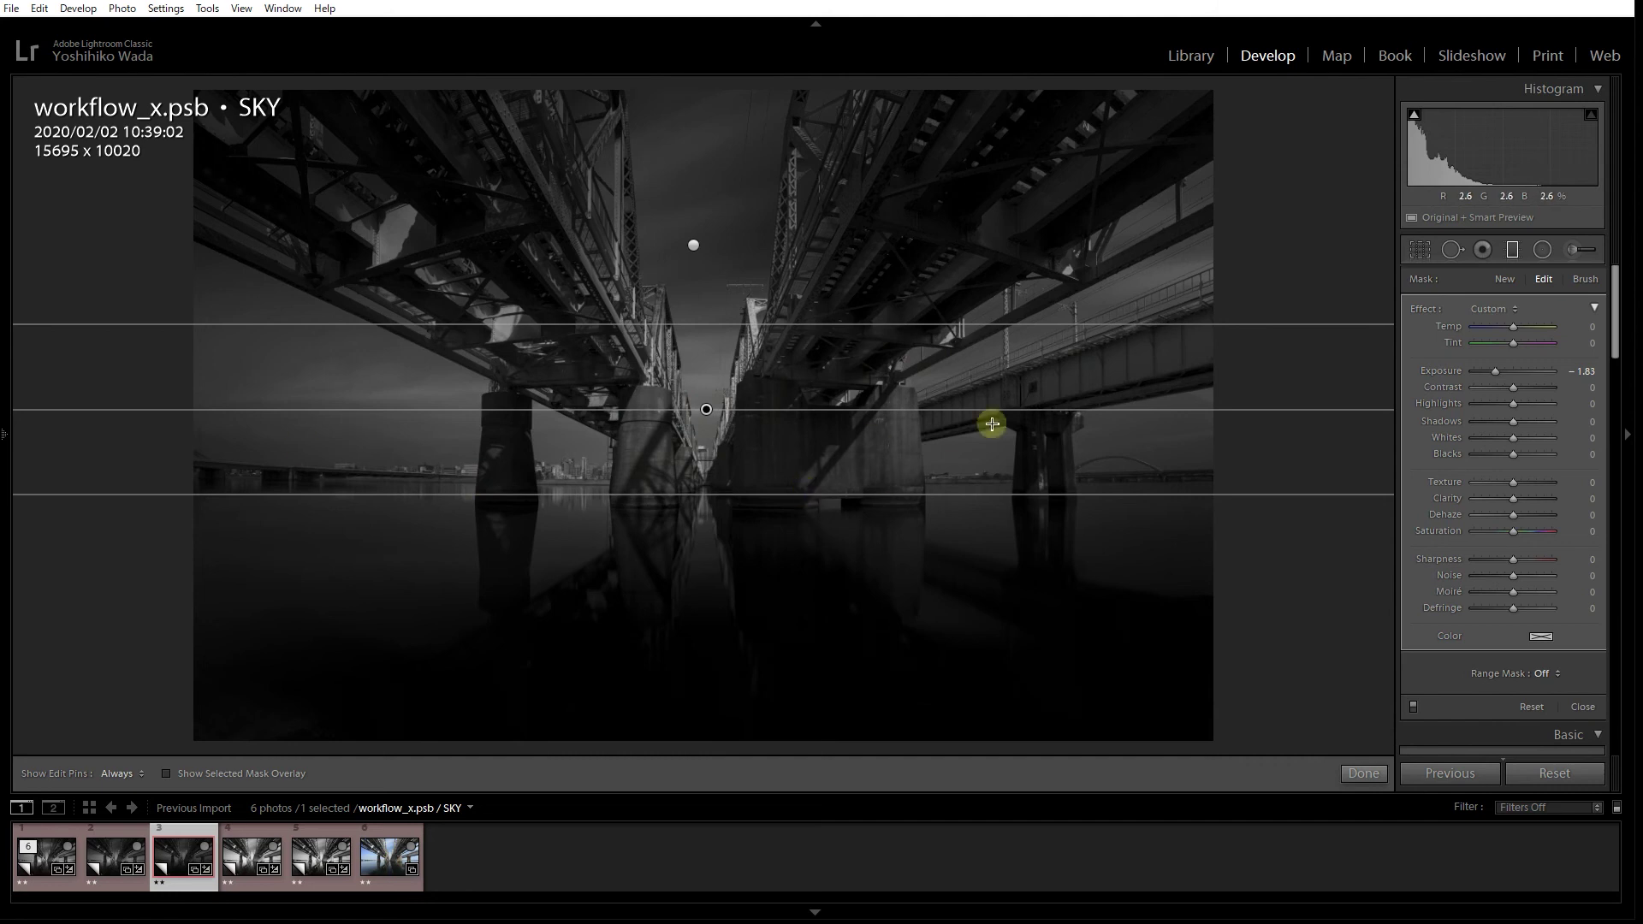
left_click_drag(787, 495, 783, 486)
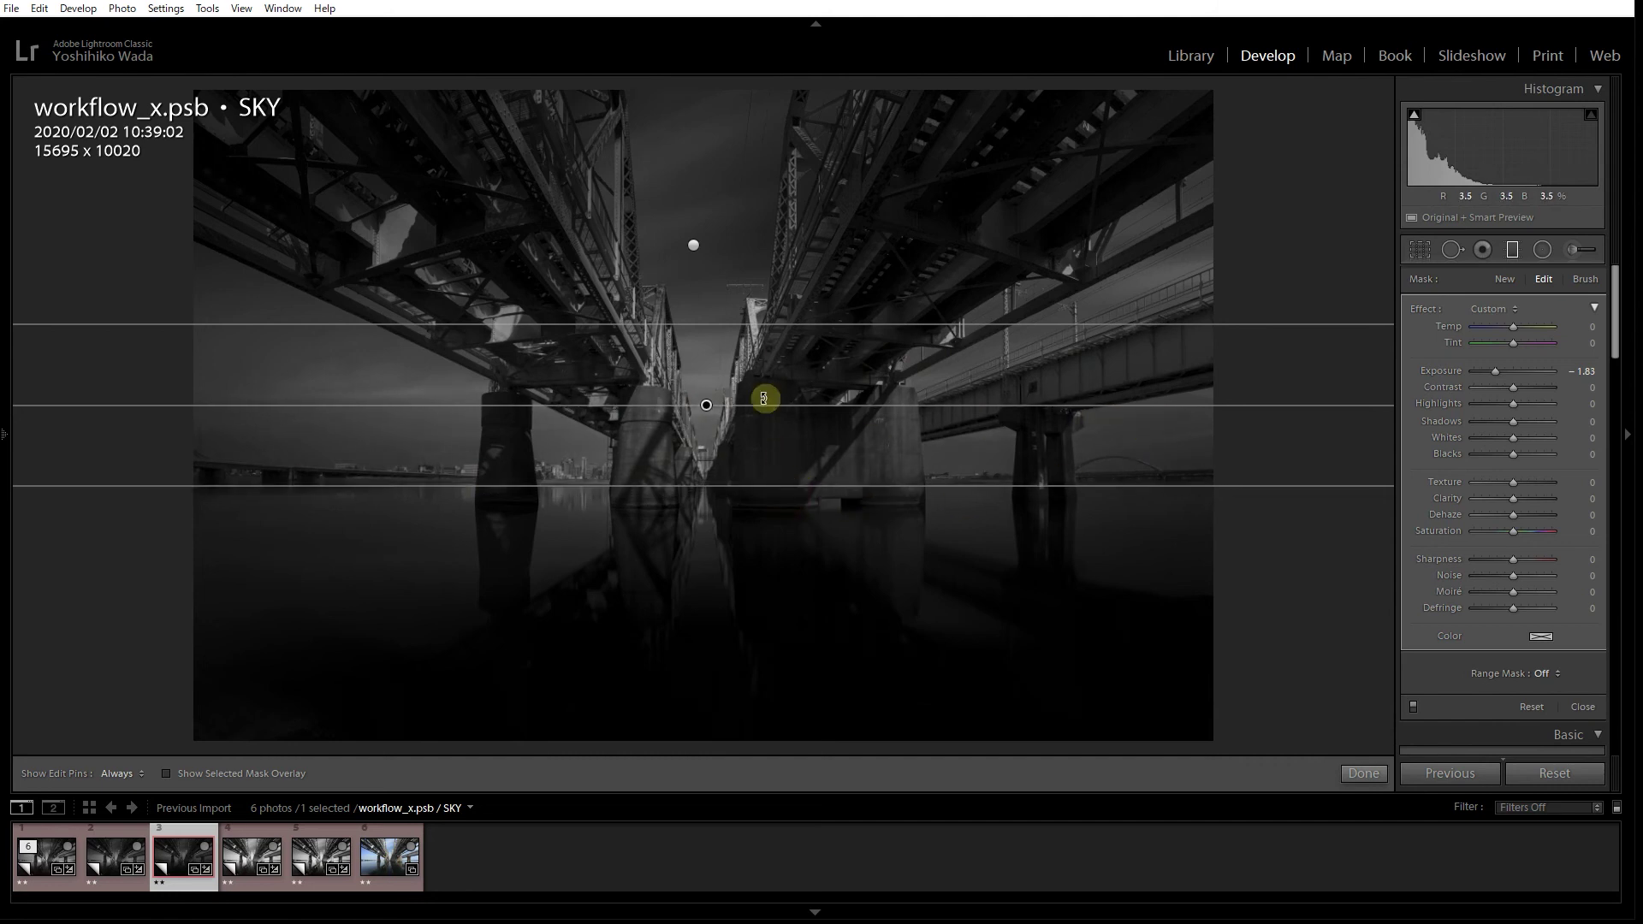
Narrow the horizon graduated filter's transition from above and below, and shift it down so its lower line sits at the waterline
left_click_drag(734, 326, 731, 343)
left_click_drag(720, 482, 722, 472)
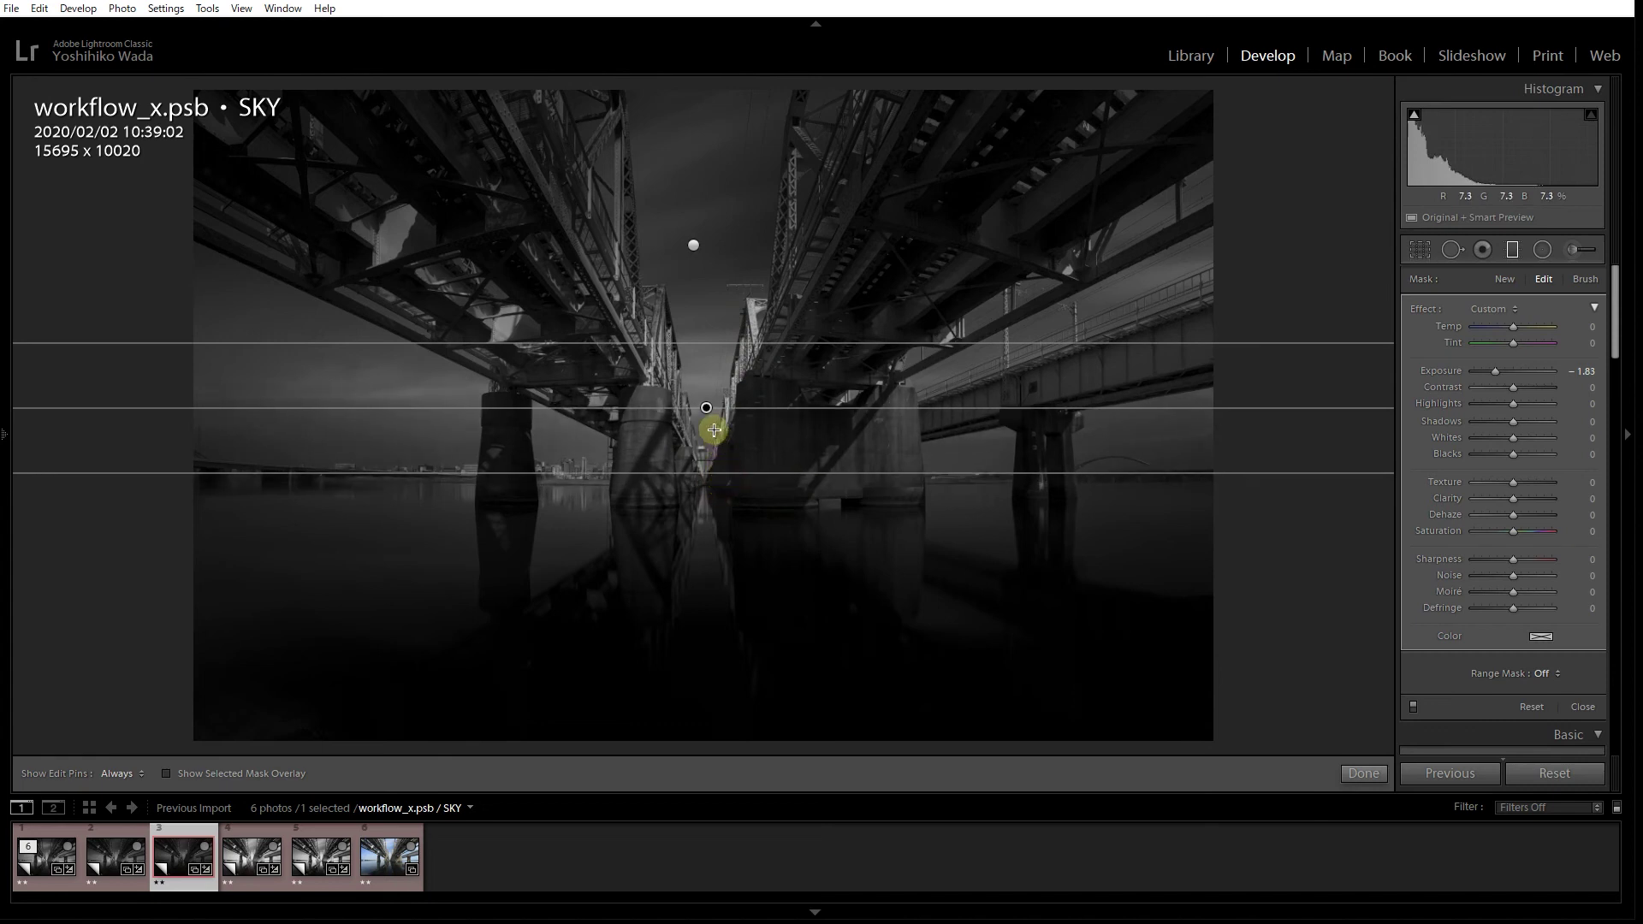
left_click_drag(706, 414, 706, 416)
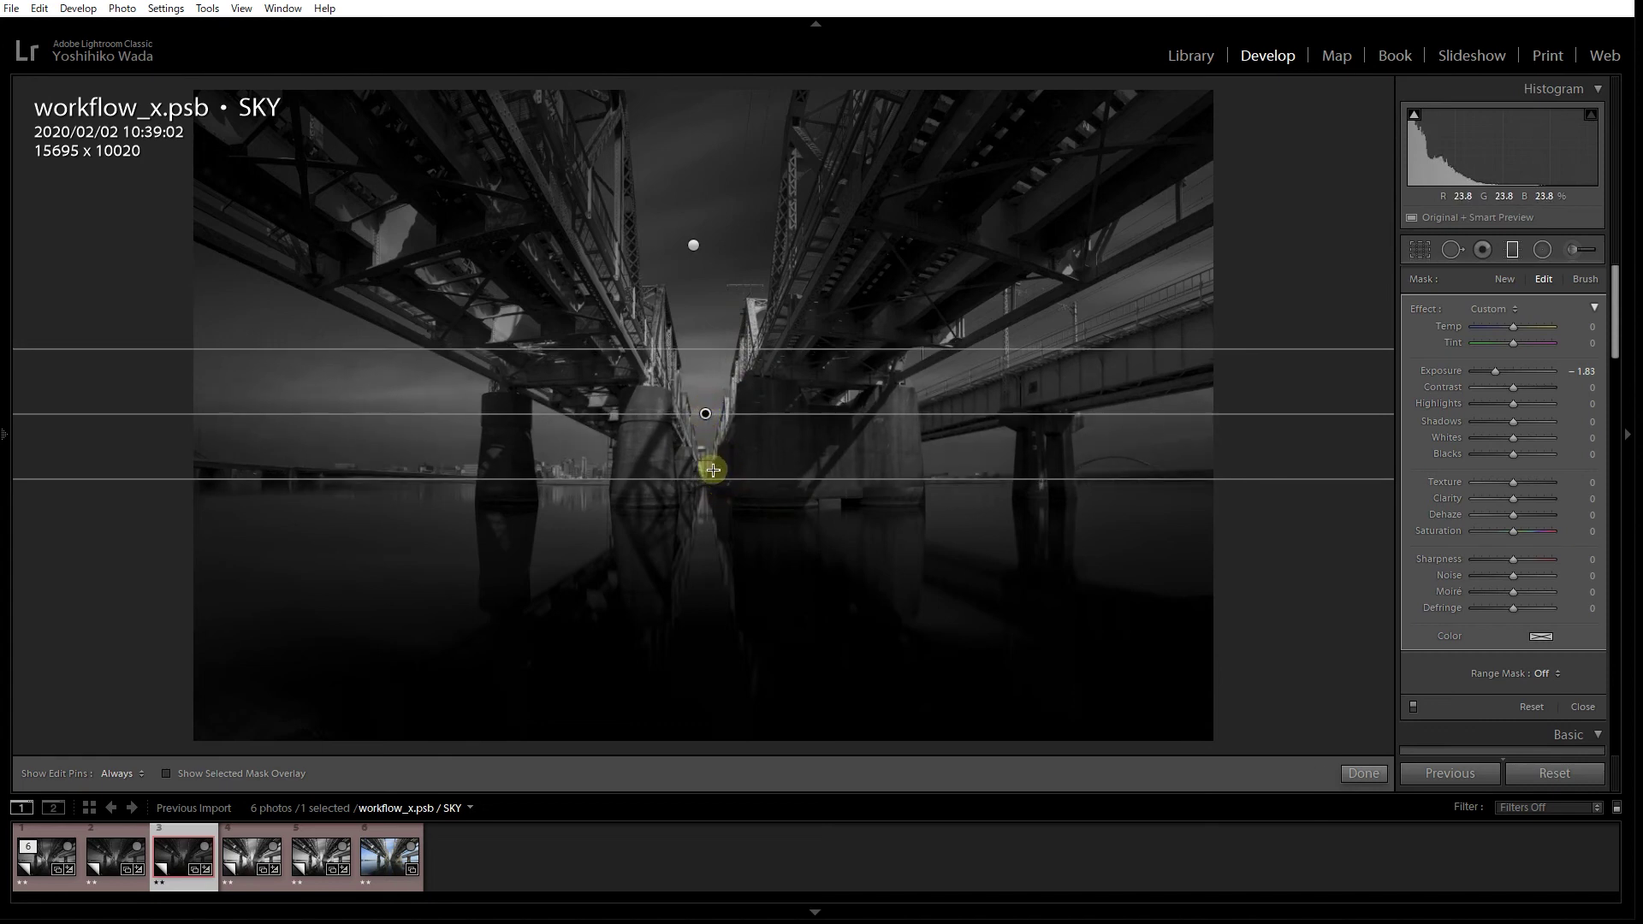
left_click_drag(712, 478, 711, 483)
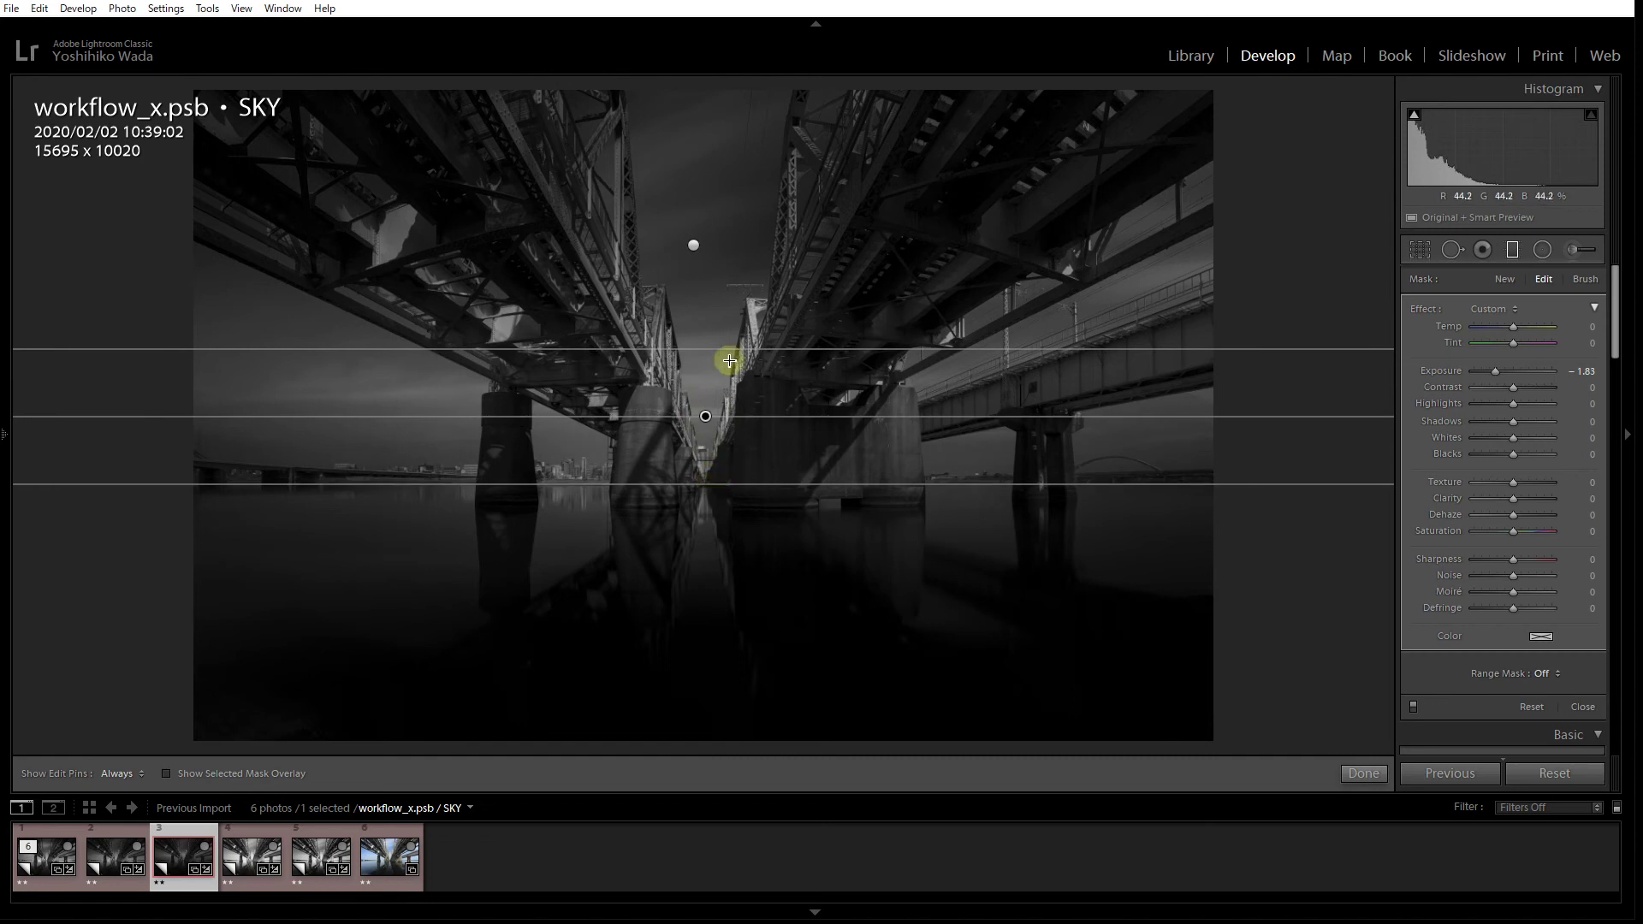
Lower the Exposure of the upper-sky graduated filter slightly
left_click(693, 246)
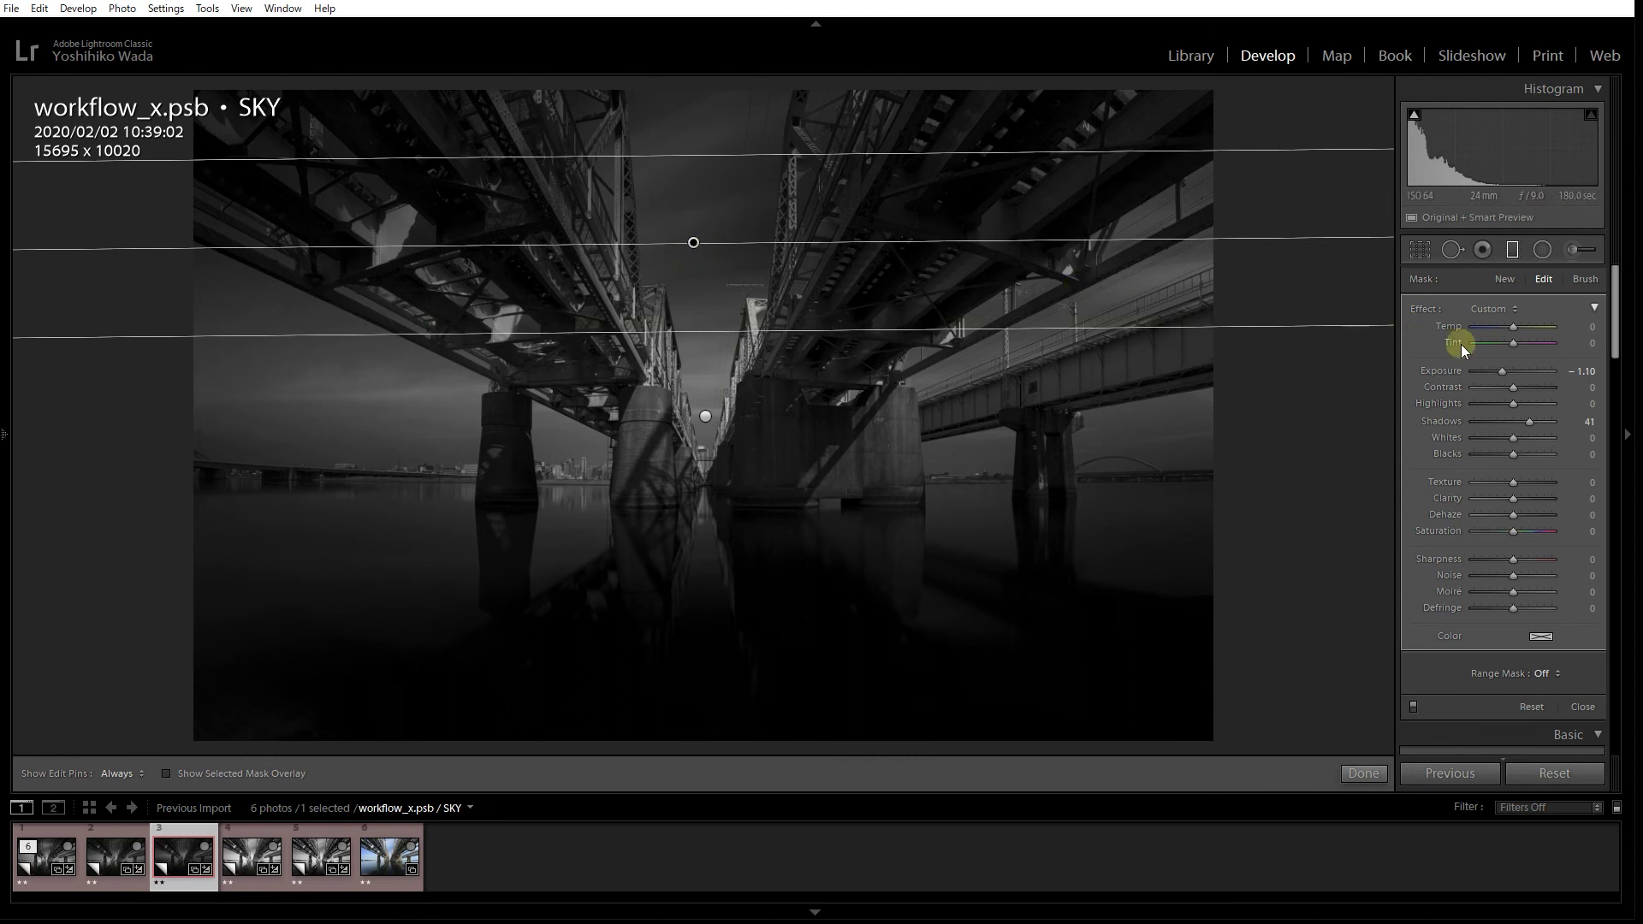
left_click(1503, 373)
left_click_drag(1502, 371, 1499, 371)
Nudge the horizon graduated filter up slightly, adjust its upper line, and finish editing the graduated filters
left_click(702, 417)
left_click_drag(700, 417, 701, 414)
left_click_drag(719, 345, 719, 347)
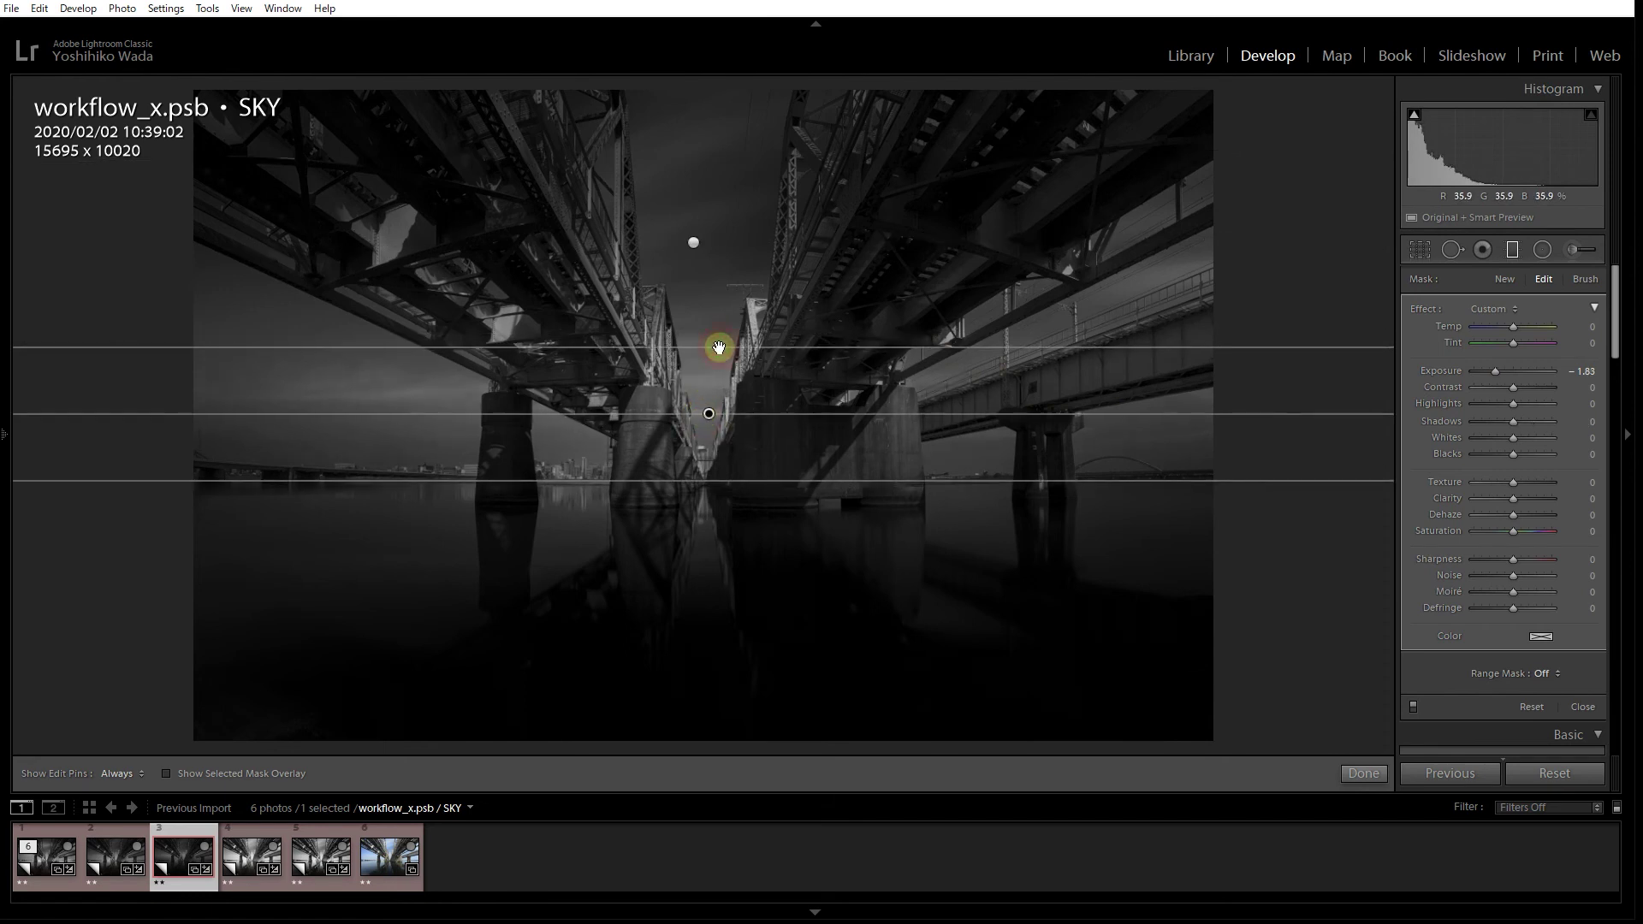
left_click(1363, 772)
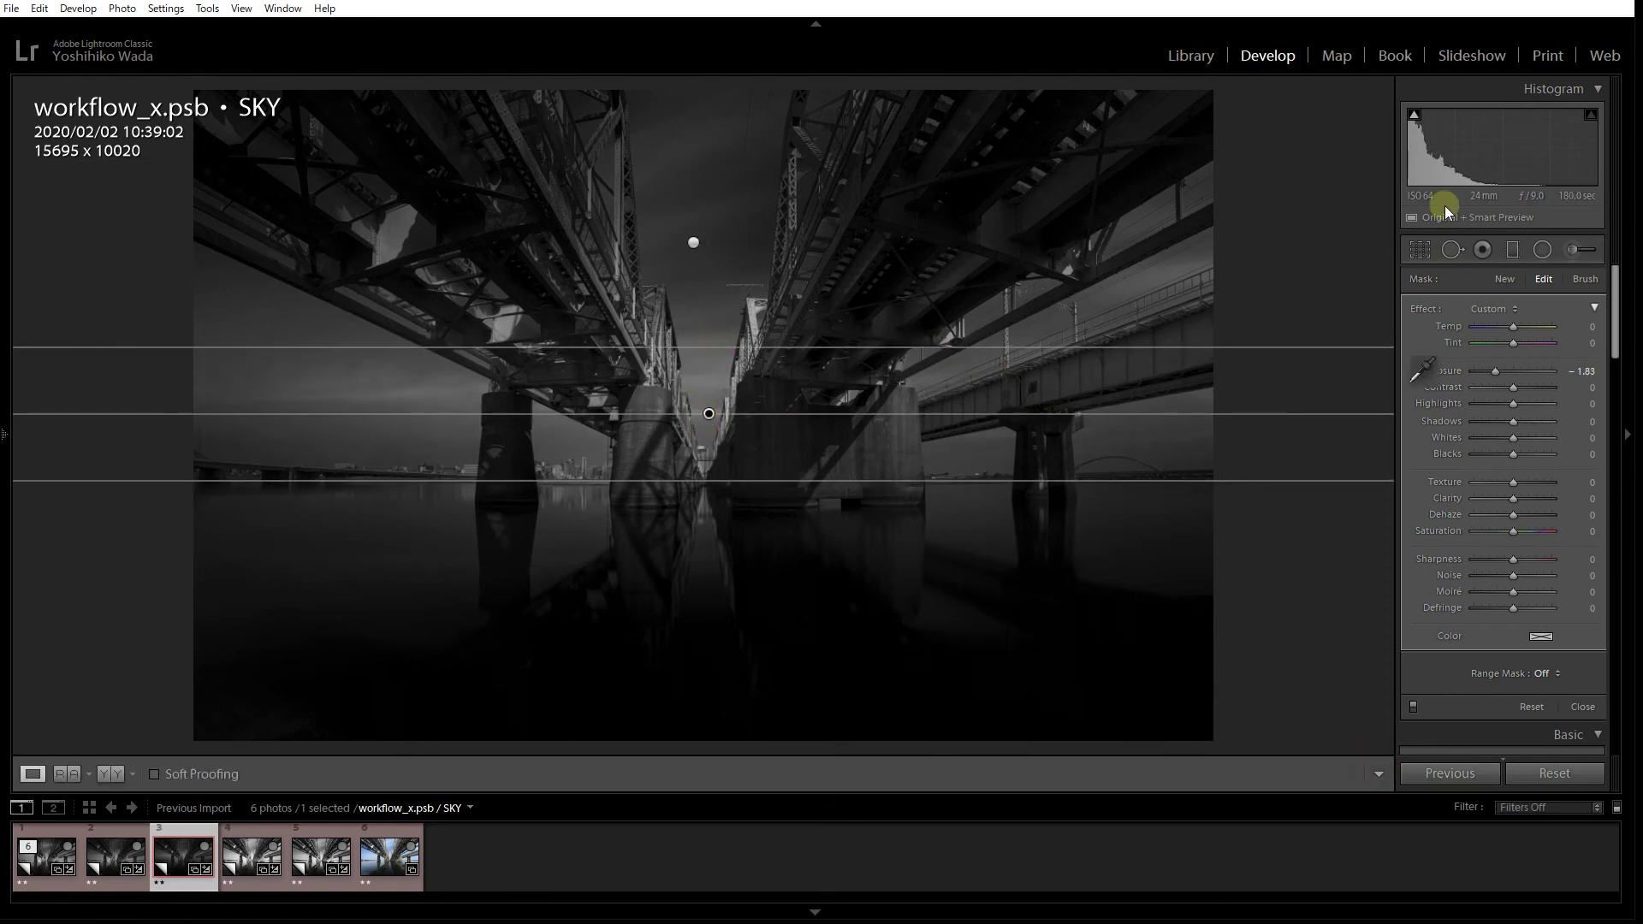
Turn on the shadow clipping overlay and add a graduated filter across the water, spanning from just below the piers to the lower water
left_click(1414, 114)
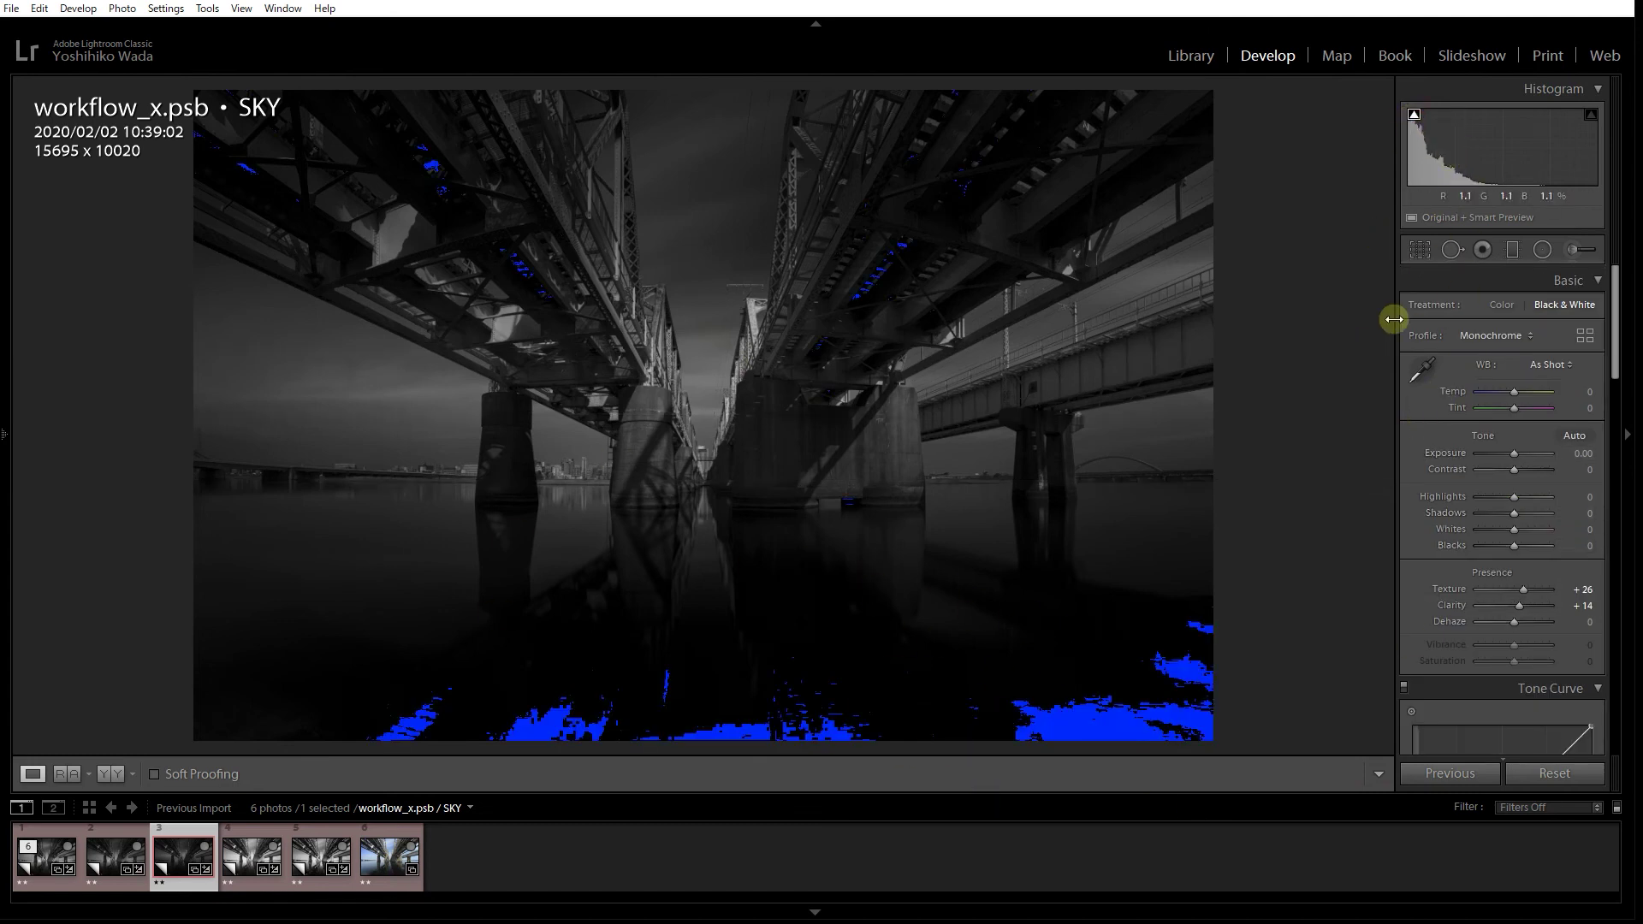
left_click(1512, 249)
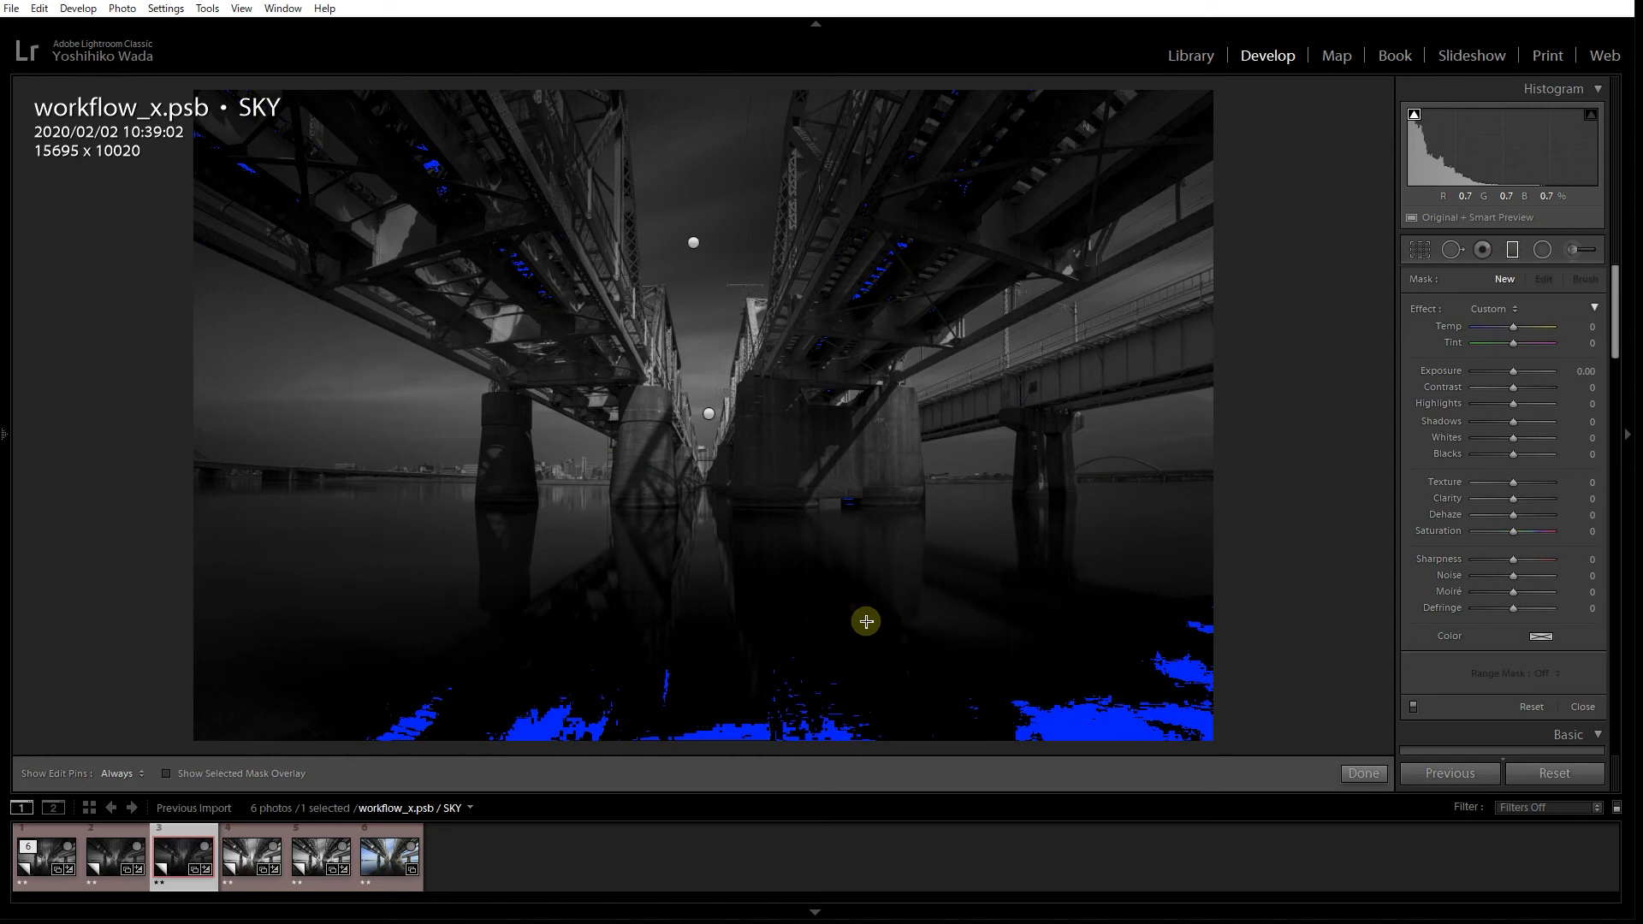
left_click_drag(821, 627, 823, 514)
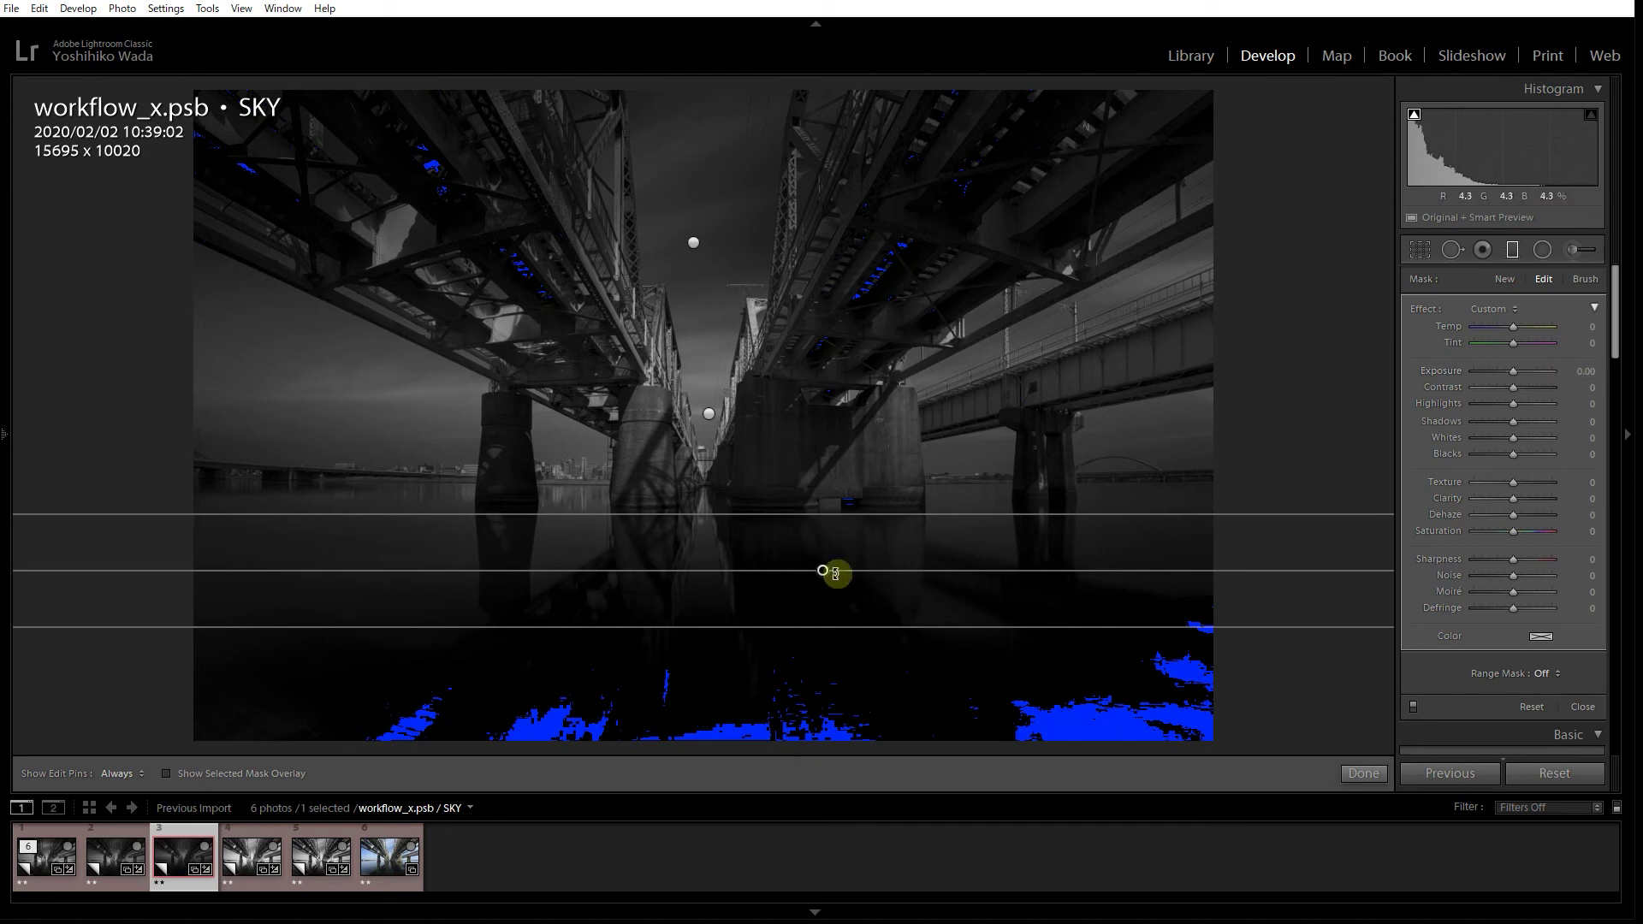
left_click_drag(823, 570, 801, 572)
Raise the water filter's Exposure and stretch its transition down toward the photo's lower edge to reduce the clipped shadows
mouse_move(1513, 370)
left_mouse_down()
mouse_move(1544, 373)
mouse_move(1531, 373)
left_mouse_up()
left_click_drag(849, 627, 711, 730)
left_click_drag(769, 515, 739, 512)
left_click(1364, 773)
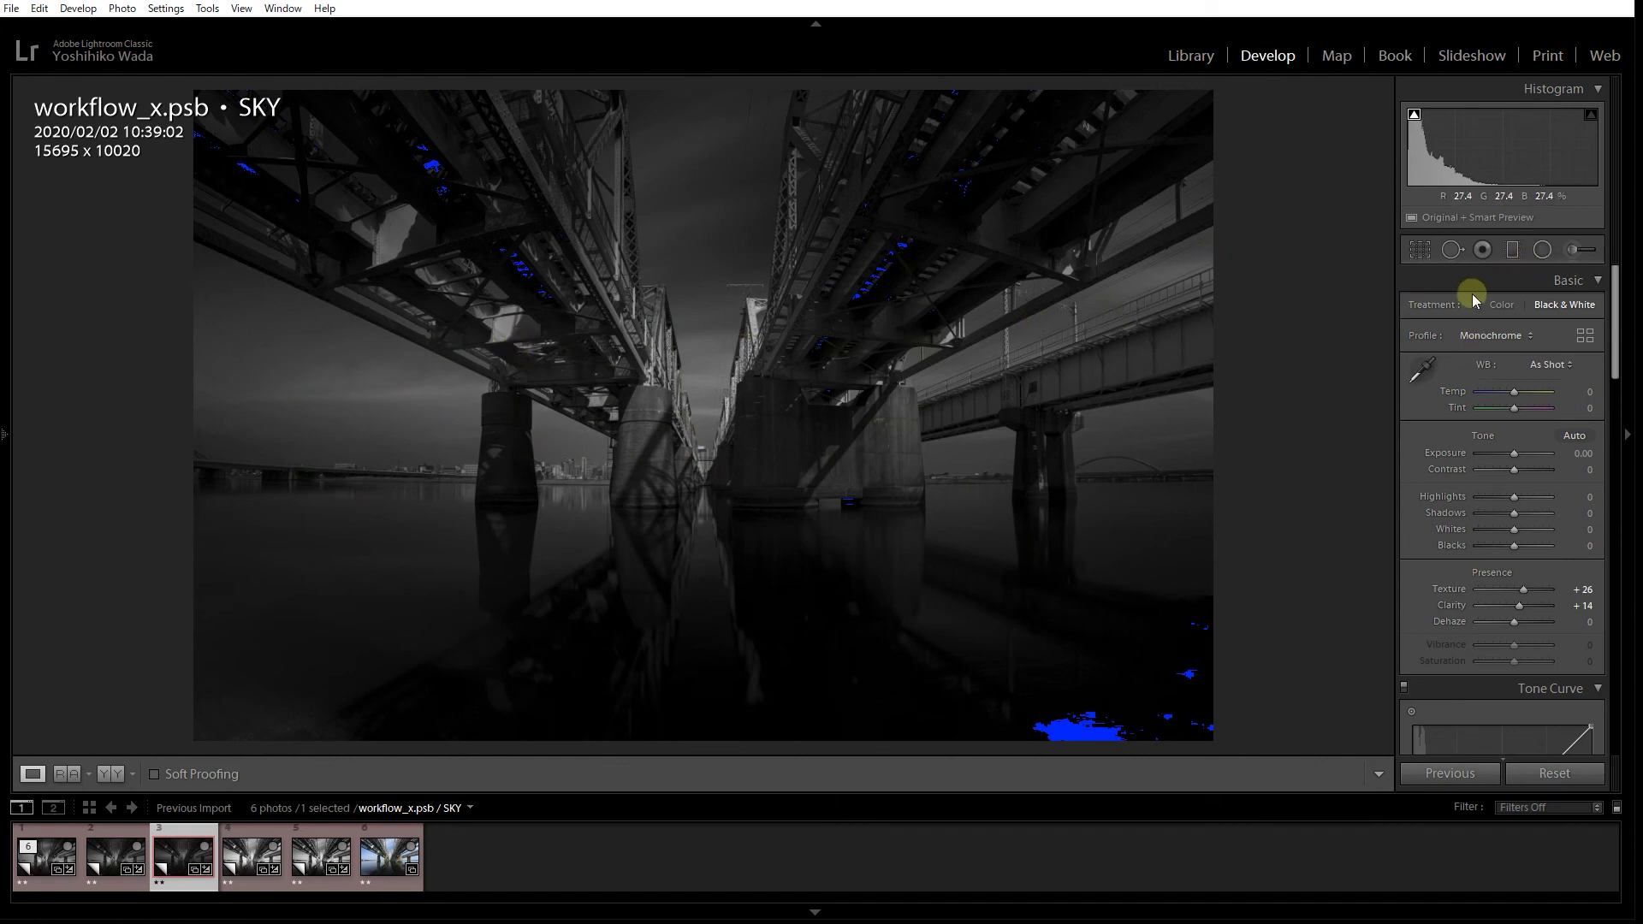
Add an inverted radial filter as a wide, flat, slightly tilted ellipse over the bright sky above the far-left pier
left_click(1541, 250)
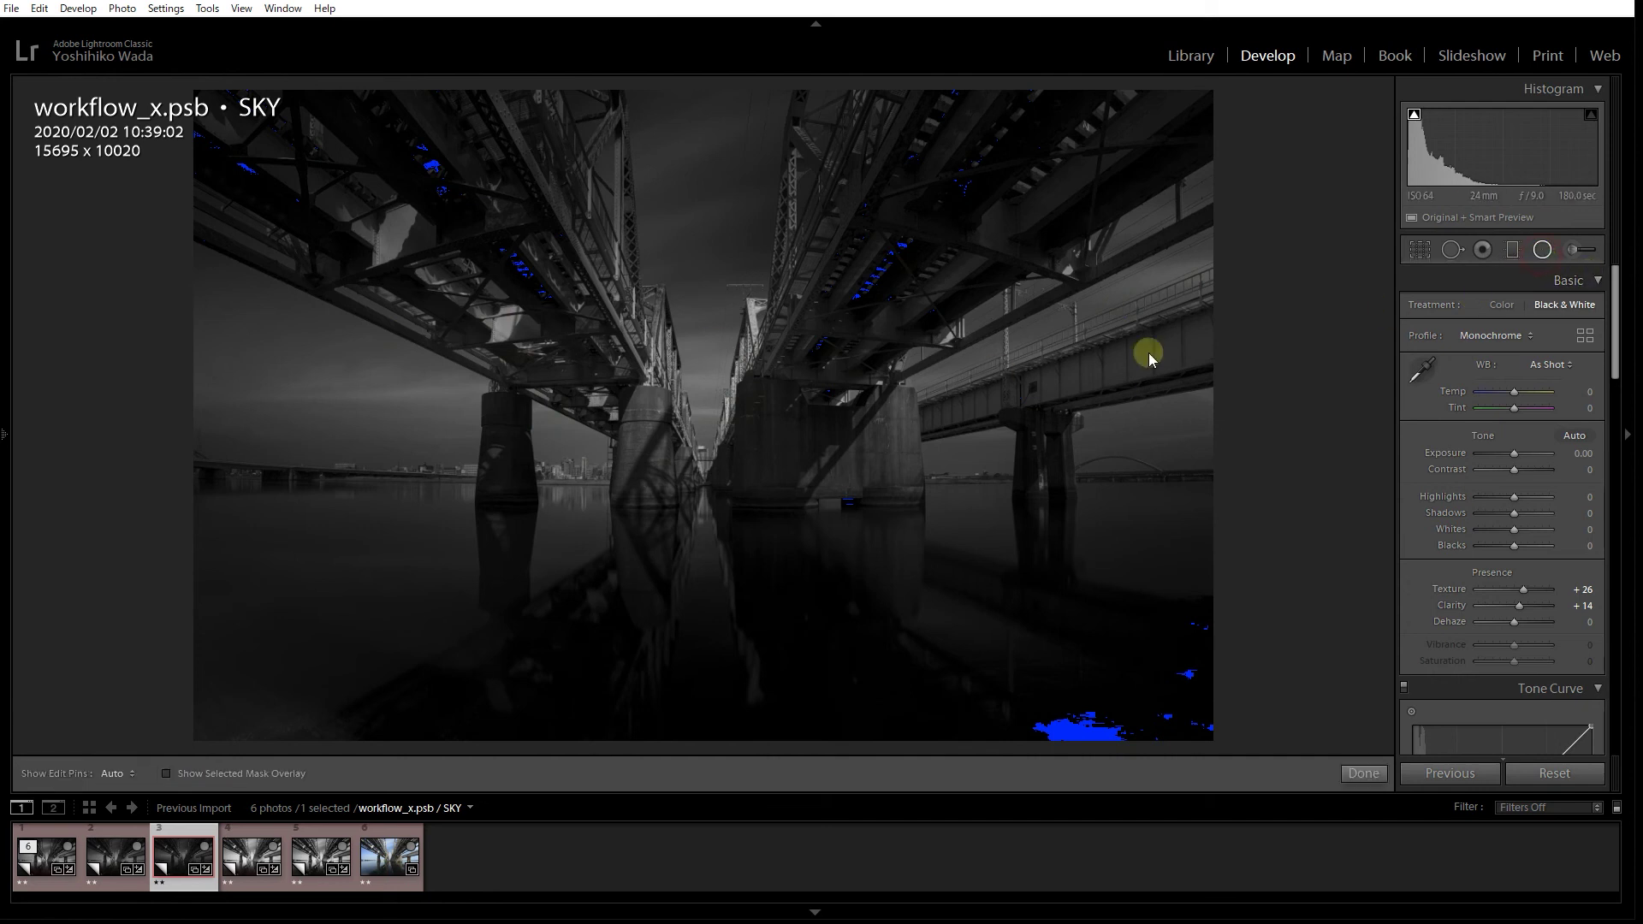
left_click_drag(642, 368, 905, 378)
mouse_move(697, 377)
left_mouse_down()
mouse_move(679, 377)
mouse_move(734, 382)
left_mouse_up()
key("ctrl+z")
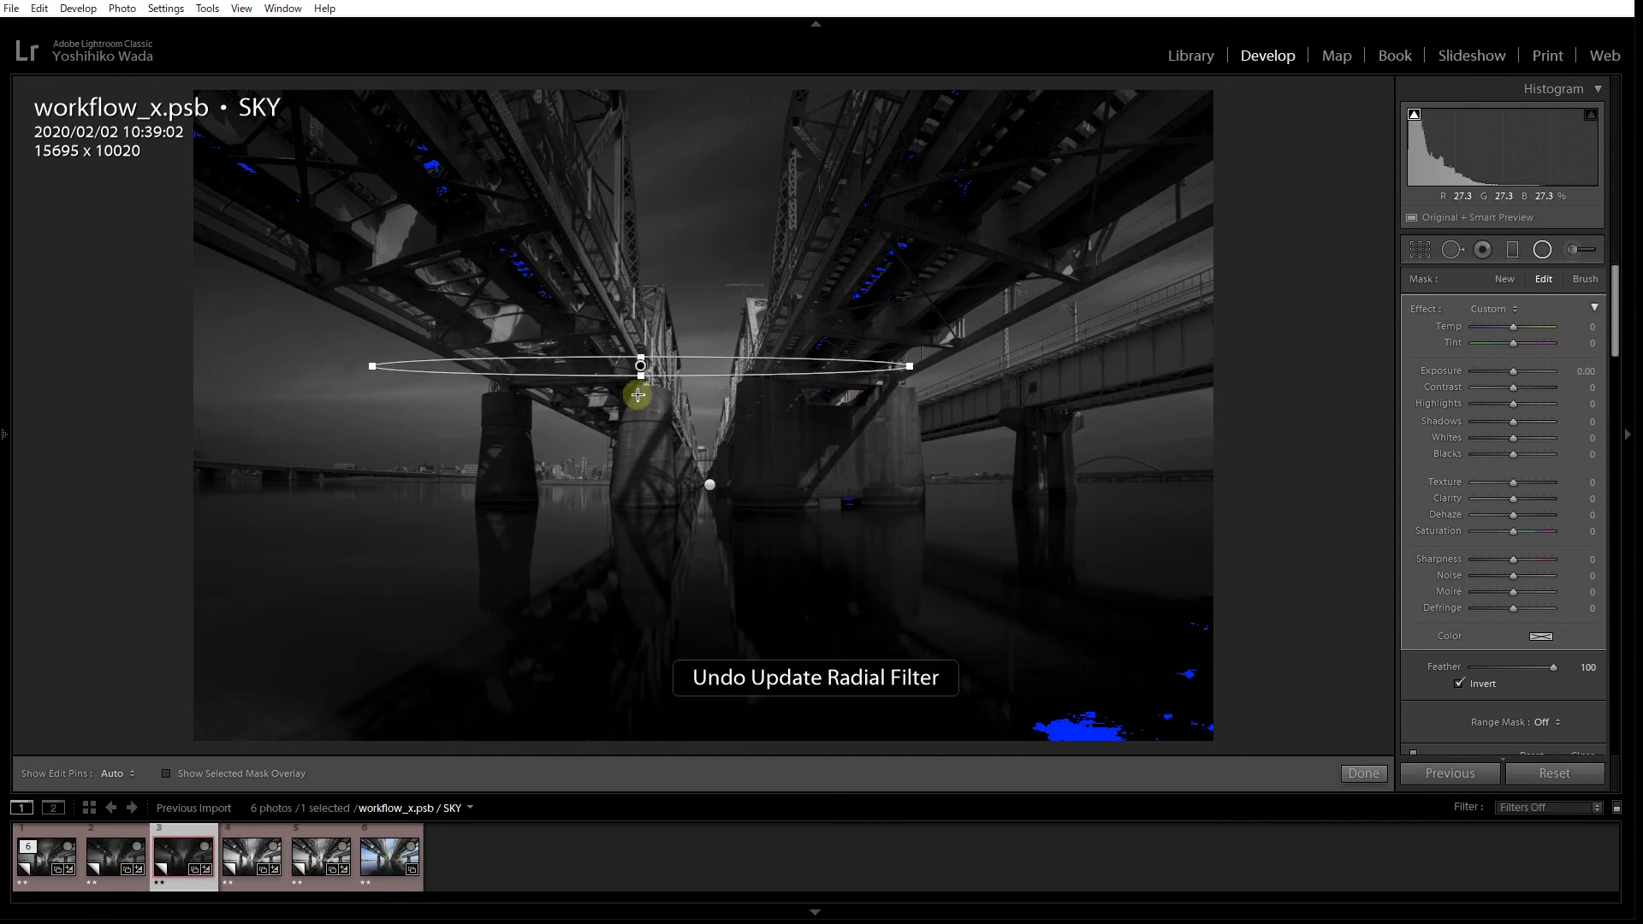
left_click_drag(642, 366, 496, 390)
left_click_drag(767, 393, 792, 384)
left_click_drag(499, 373, 497, 344)
Set the radial filter's Highlights to 39 and Texture to 26, and inspect the affected pier and sky close up
left_click_drag(1526, 413, 1532, 411)
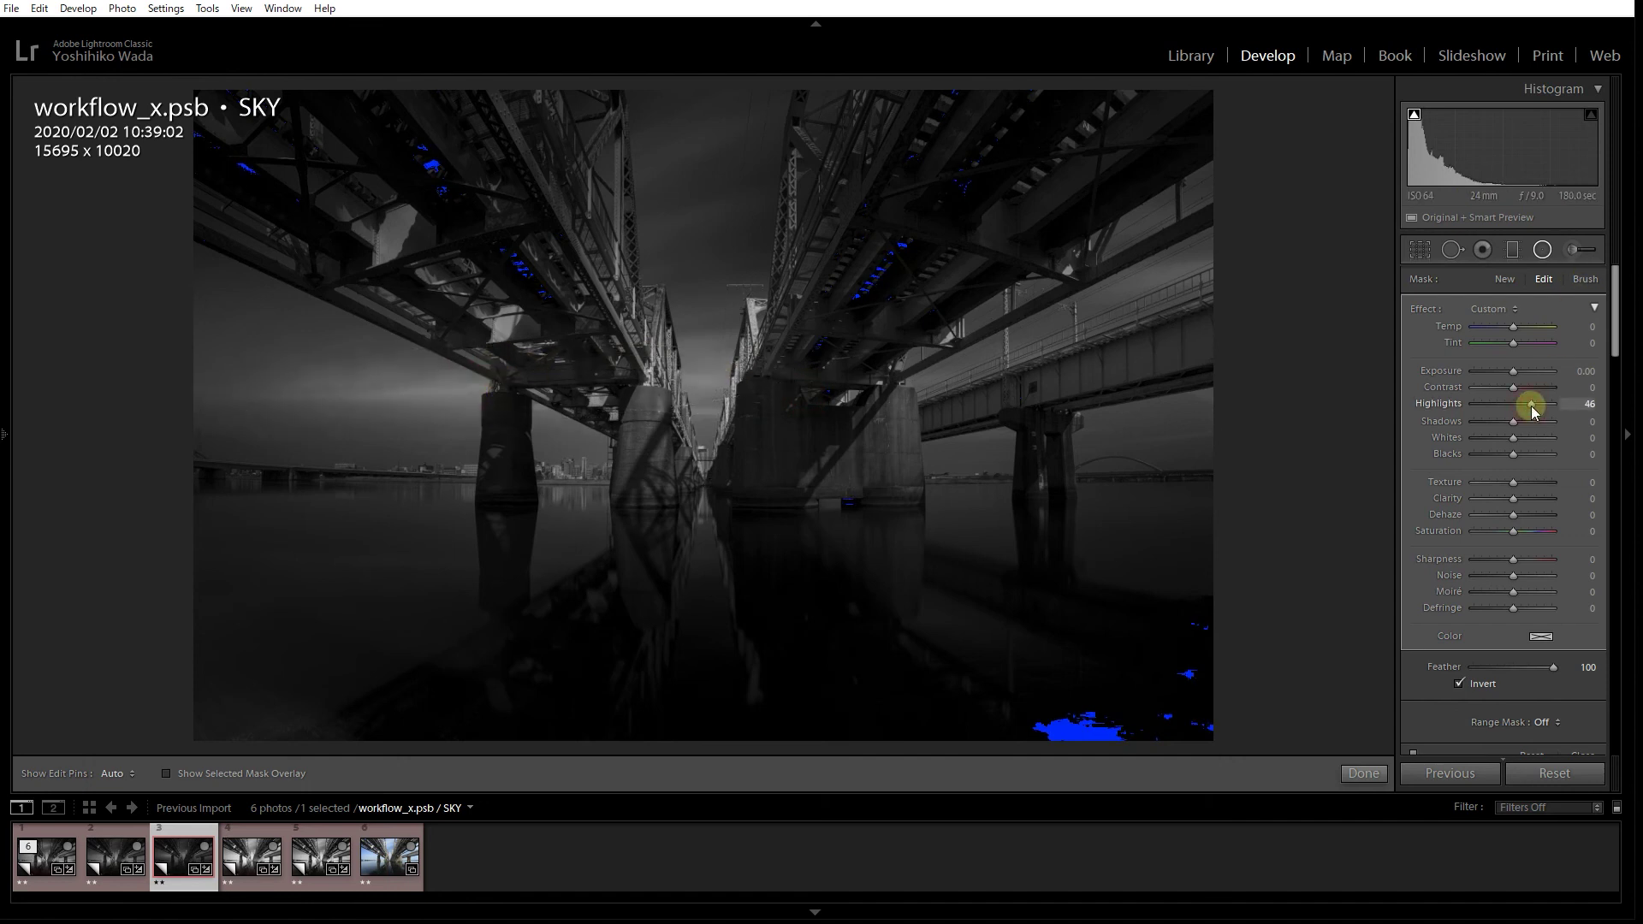
left_click_drag(1531, 404, 1528, 404)
left_click_drag(1523, 478, 1524, 485)
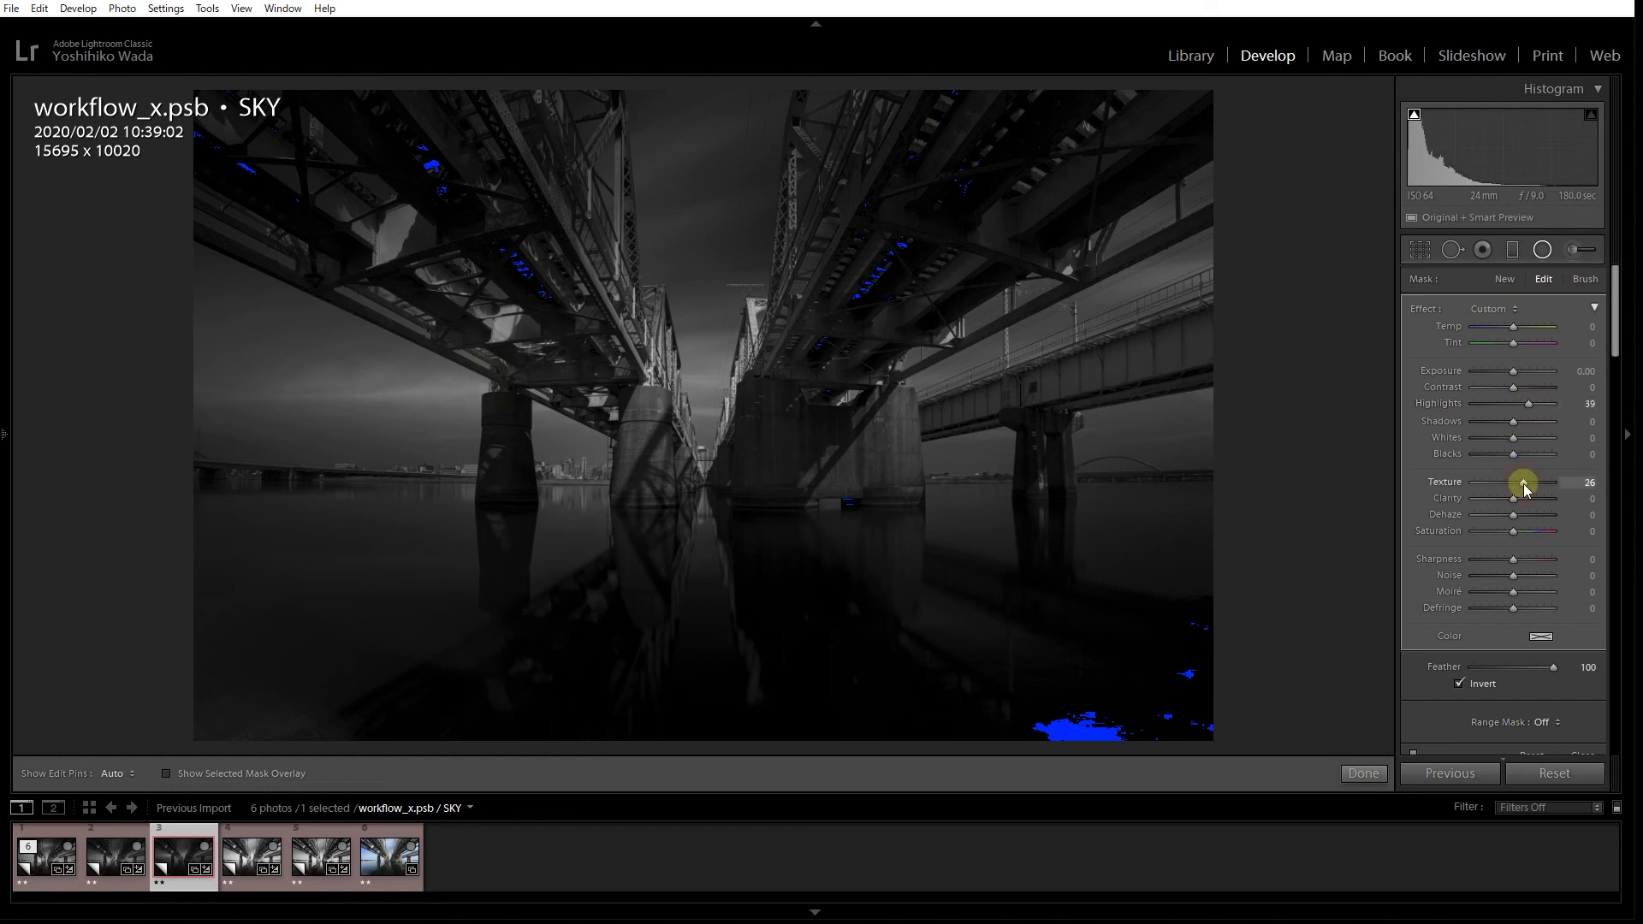
key("z")
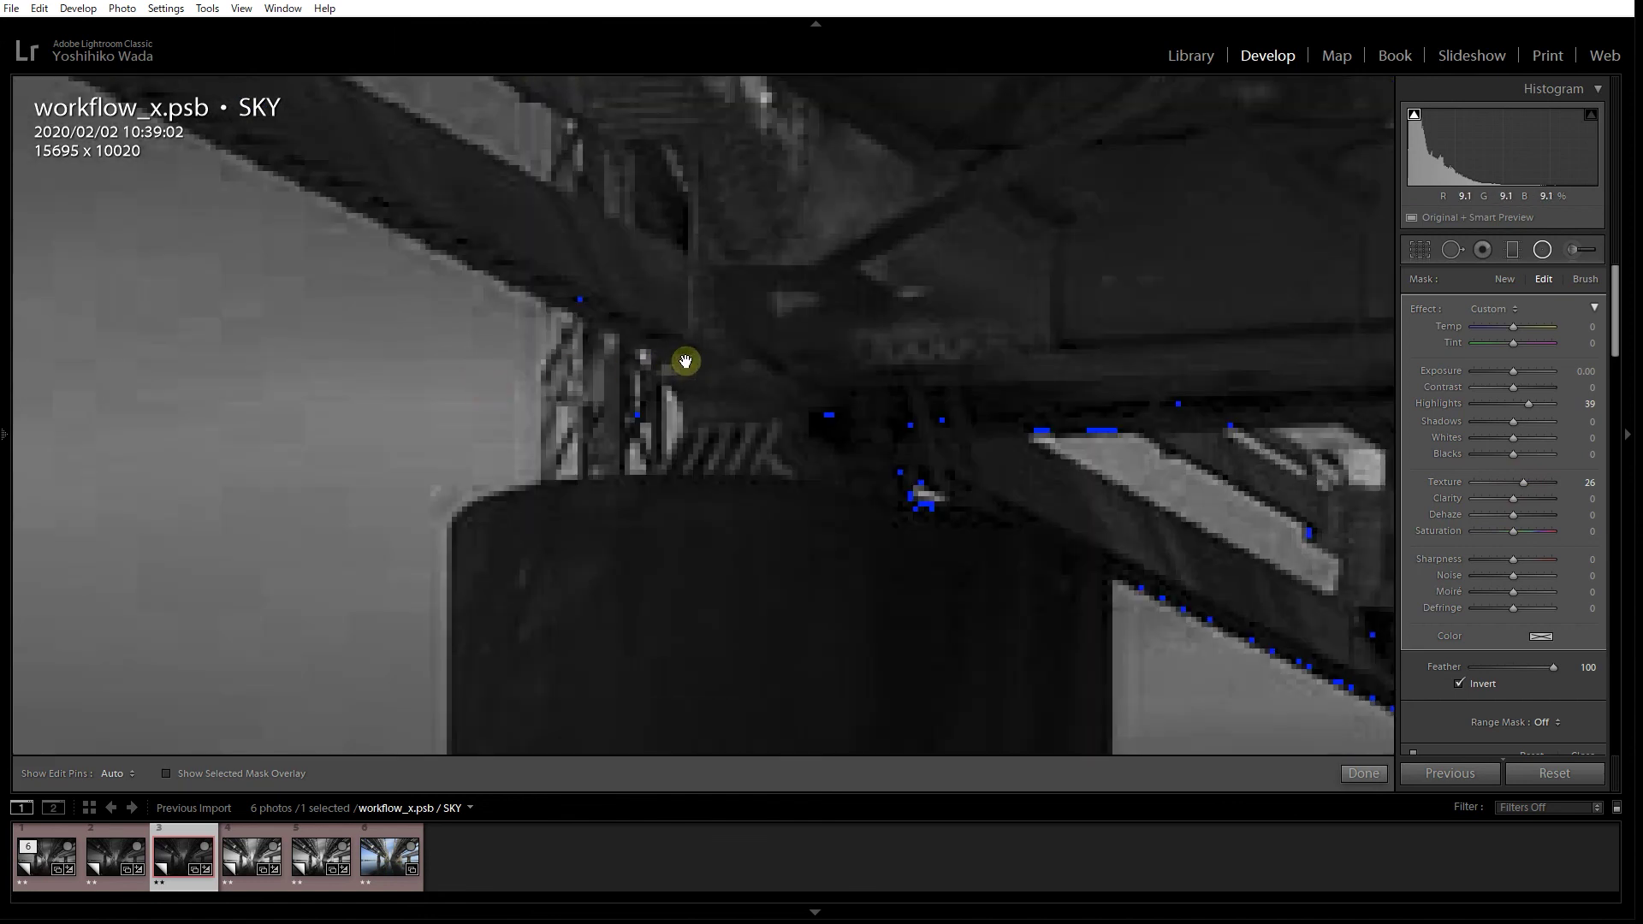
mouse_move(683, 361)
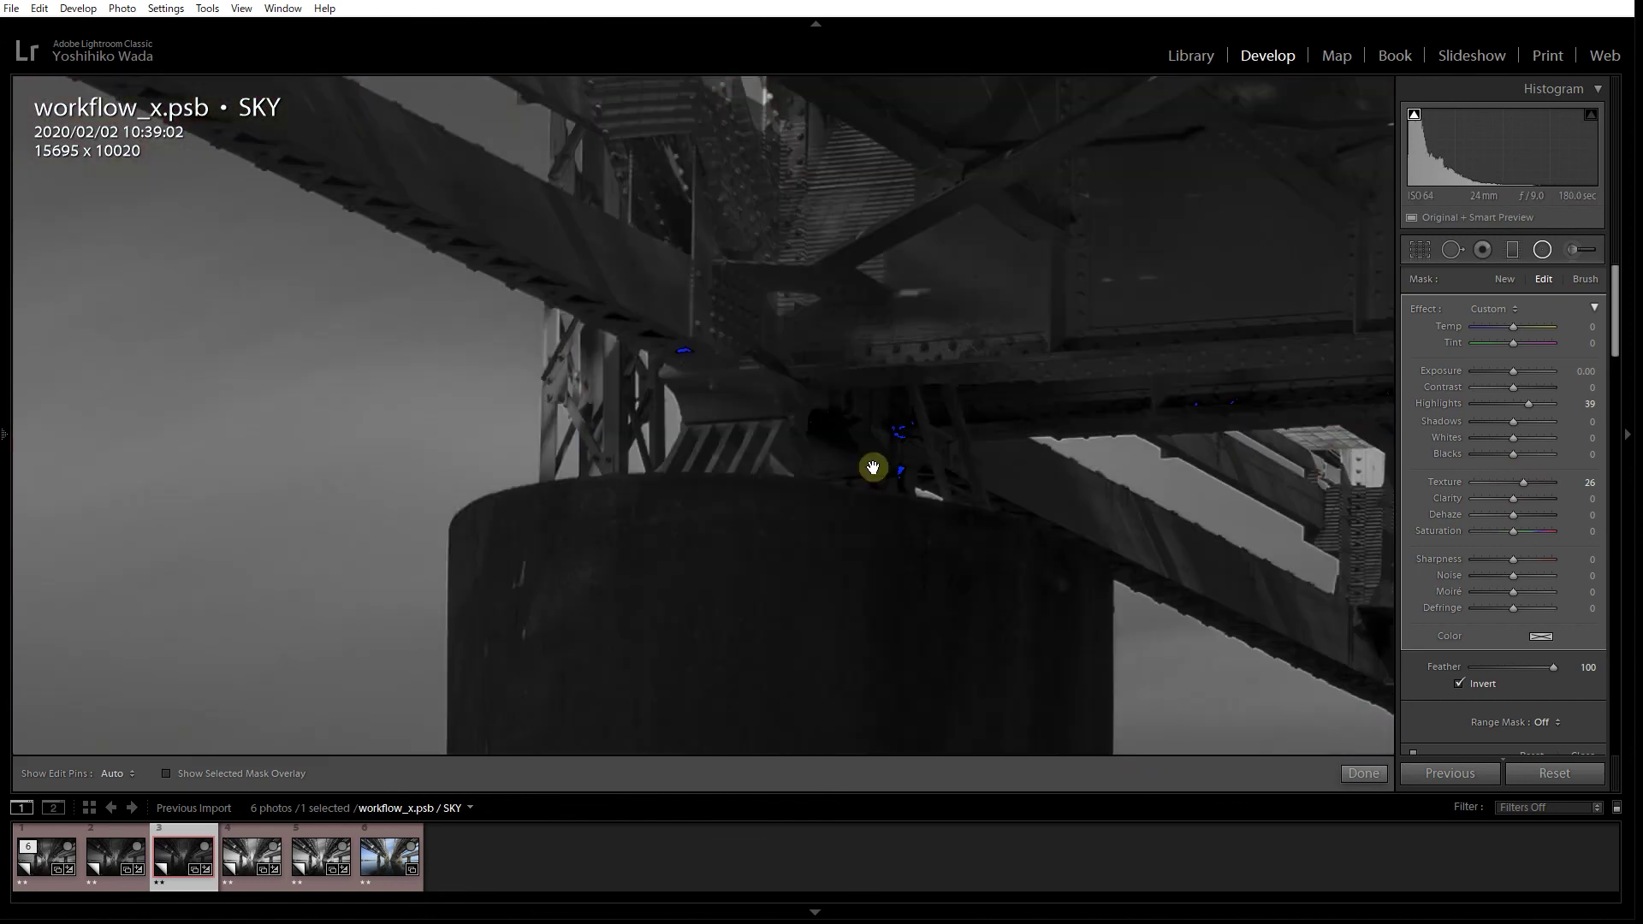
left_click(872, 466)
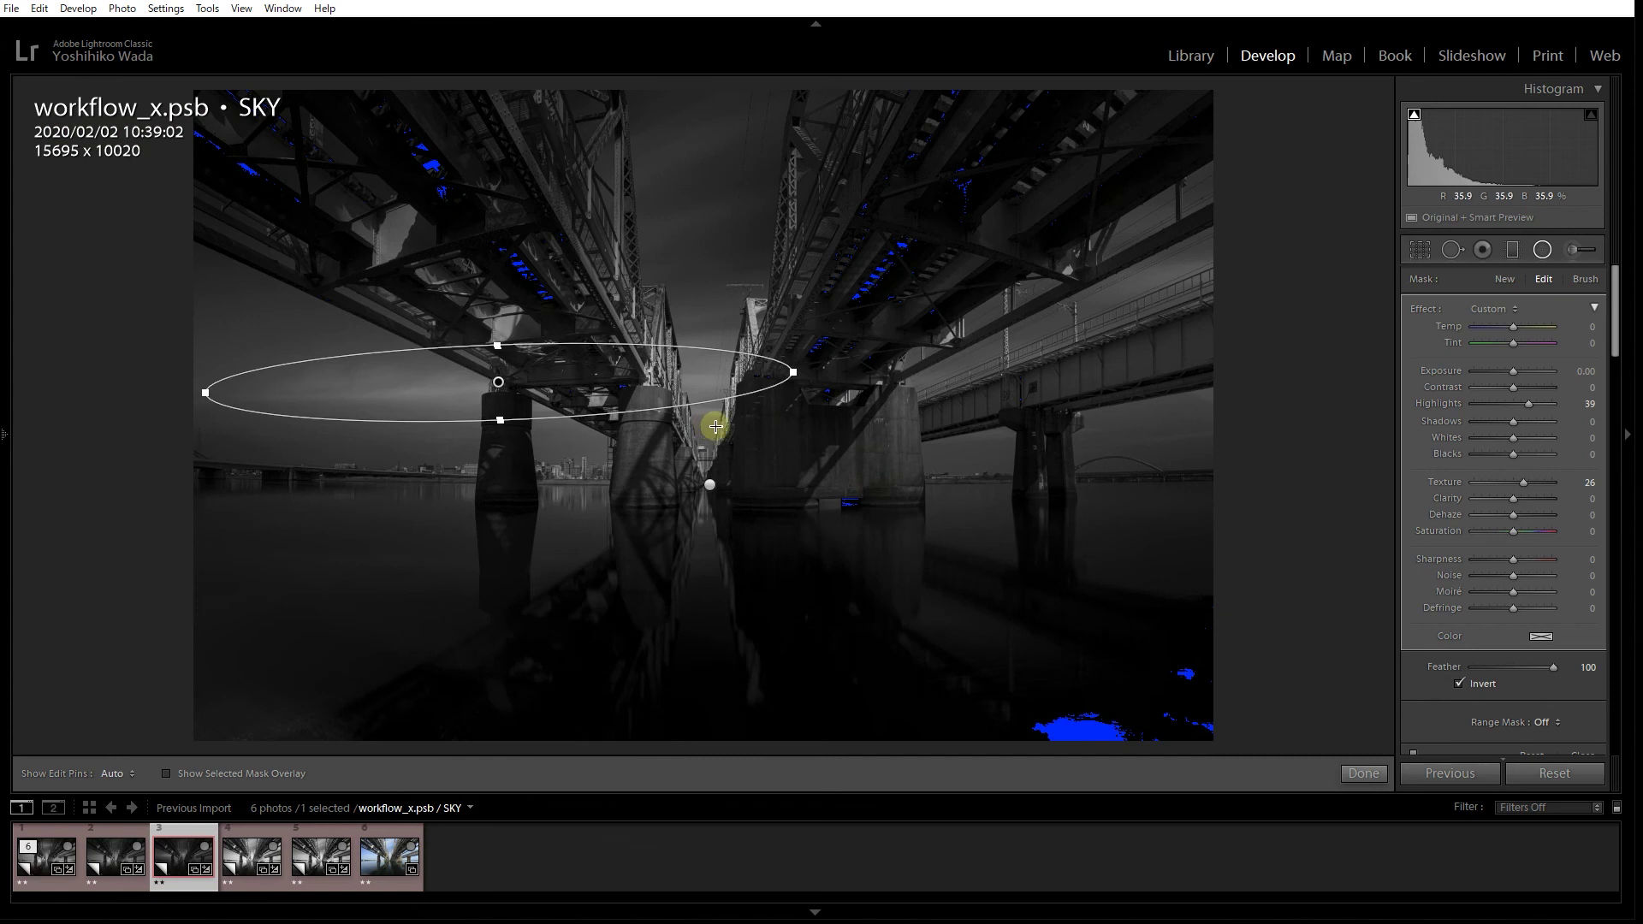
Duplicate the radial filter onto the upper sky between the bridges, tilt it along the clouds, and widen the ellipse
left_click_drag(497, 341, 625, 182)
right_click(509, 388)
left_click(560, 396)
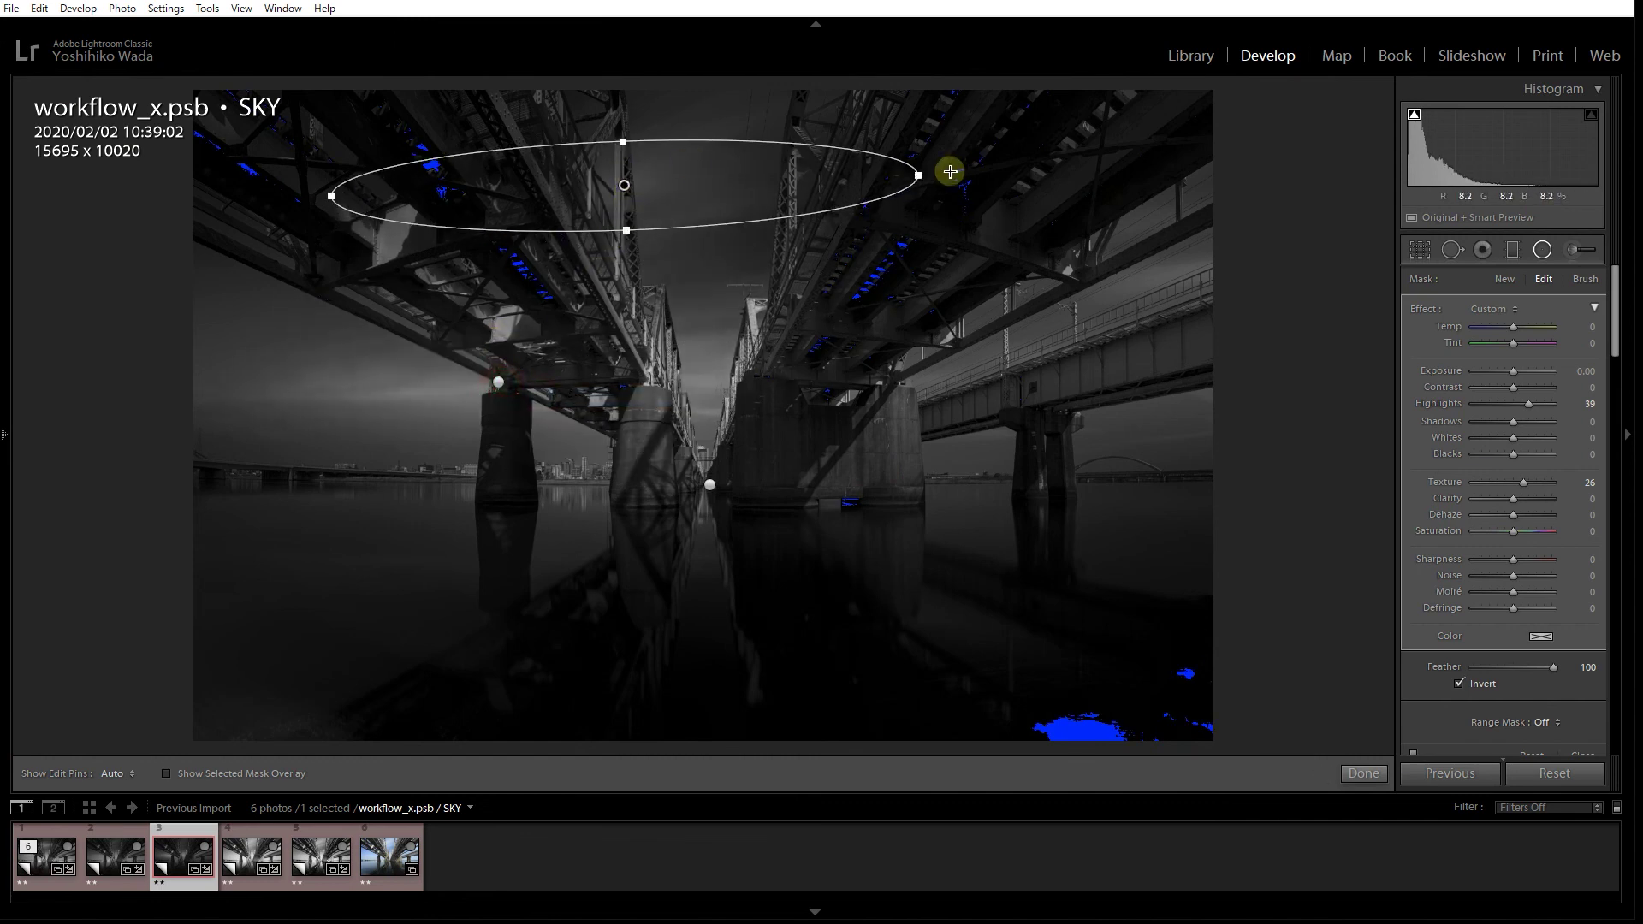
left_click_drag(936, 172, 895, 84)
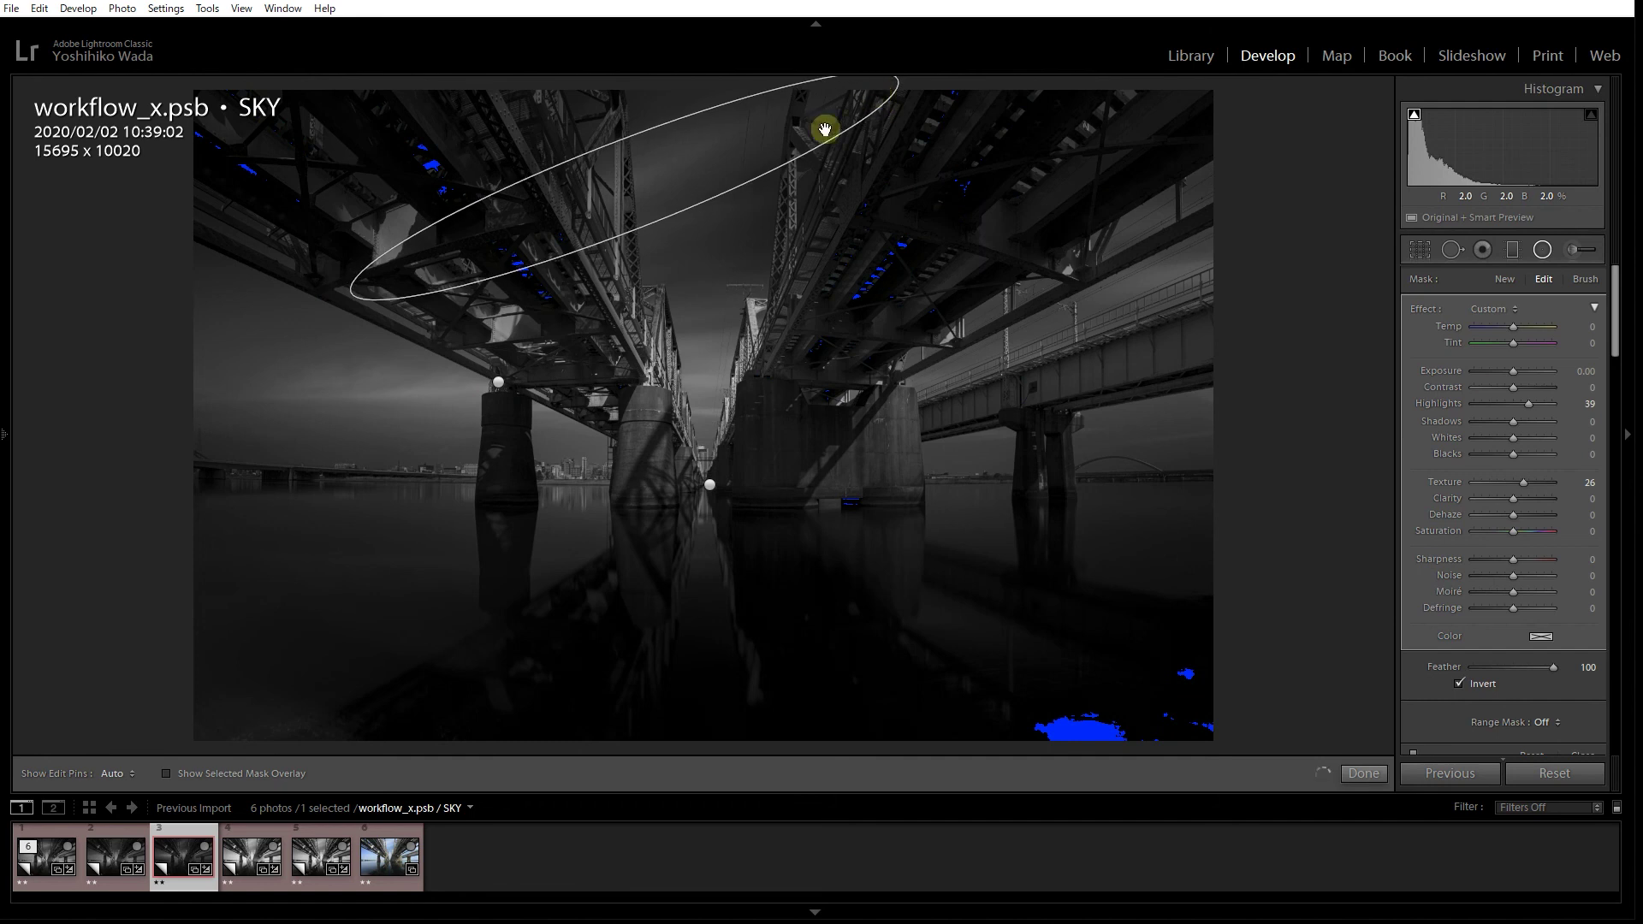
left_click_drag(624, 190, 657, 236)
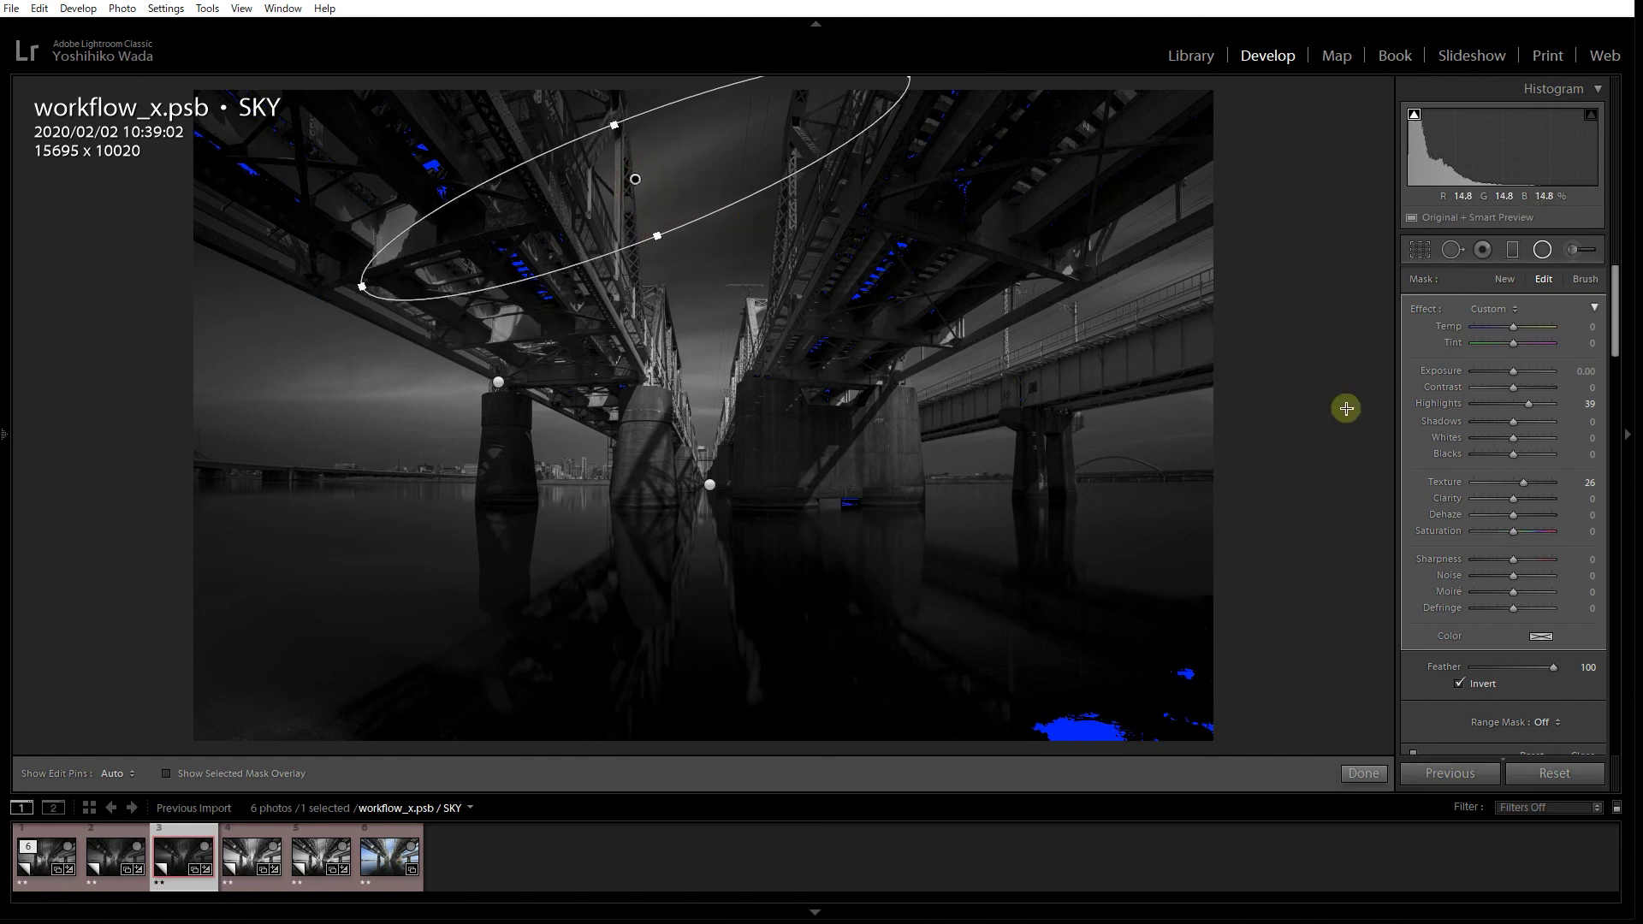
Set the duplicated radial filter's Highlights to 41 and Whites to 26, move it slightly down and right, and finish editing
left_click_drag(1531, 407, 1532, 407)
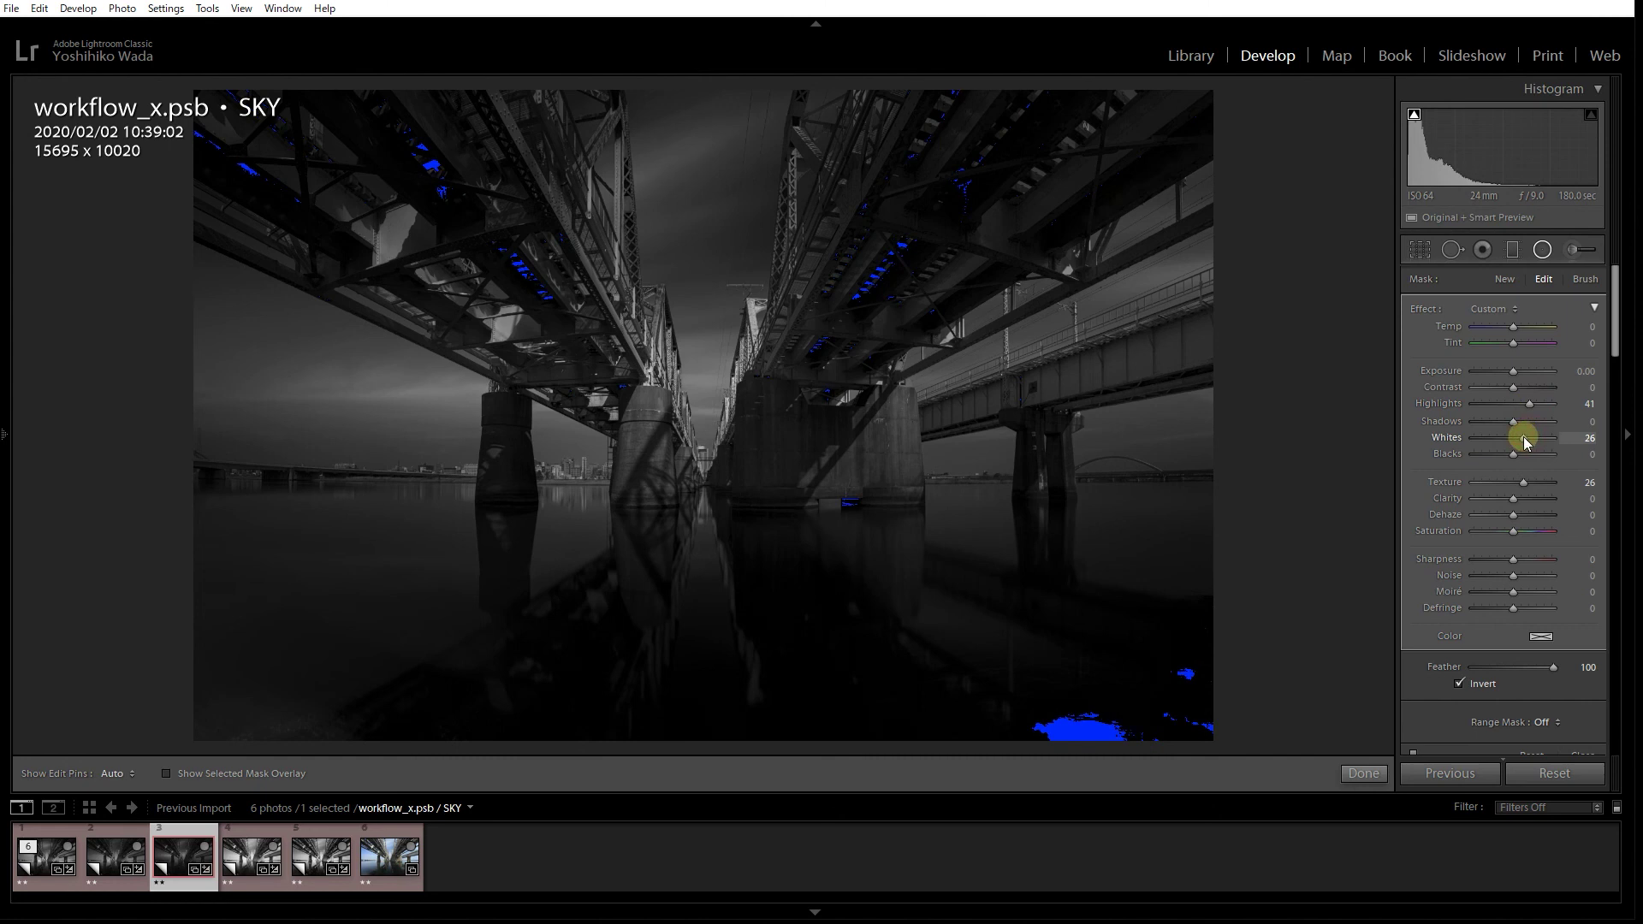
mouse_move(643, 192)
mouse_move(639, 188)
left_mouse_down()
mouse_move(632, 175)
mouse_move(642, 205)
mouse_move(642, 188)
left_mouse_up()
left_click_drag(643, 187, 649, 209)
left_click(711, 485)
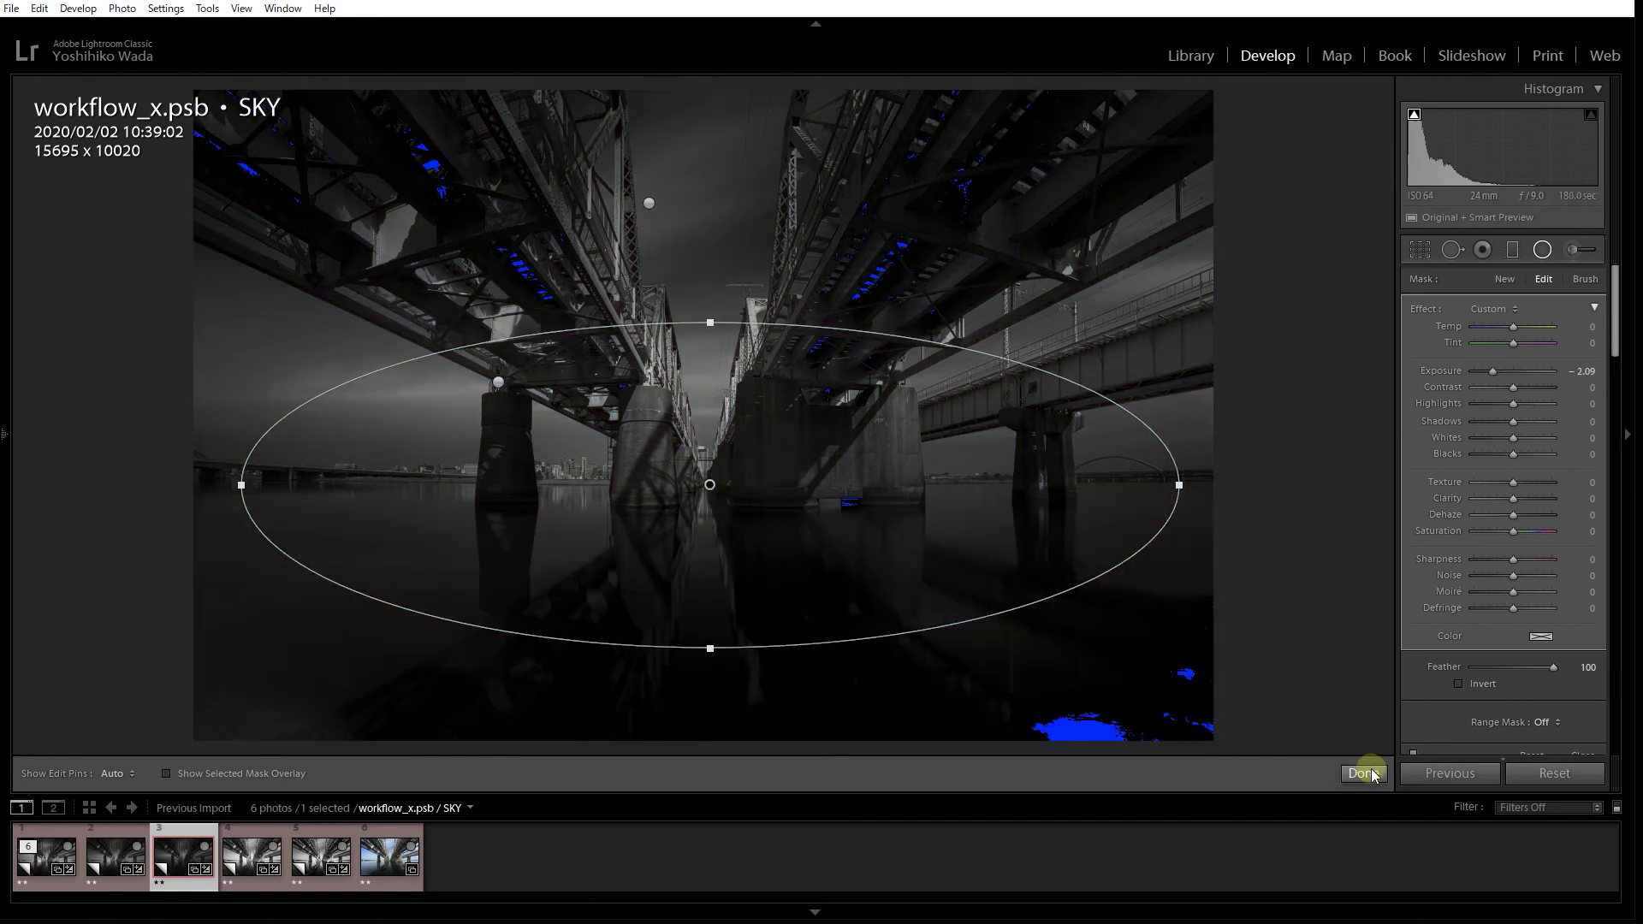
left_click(1367, 775)
Narrow the horizon graduated filter again, raising its lower line to just above the horizon and lowering its upper line slightly
left_click(1512, 251)
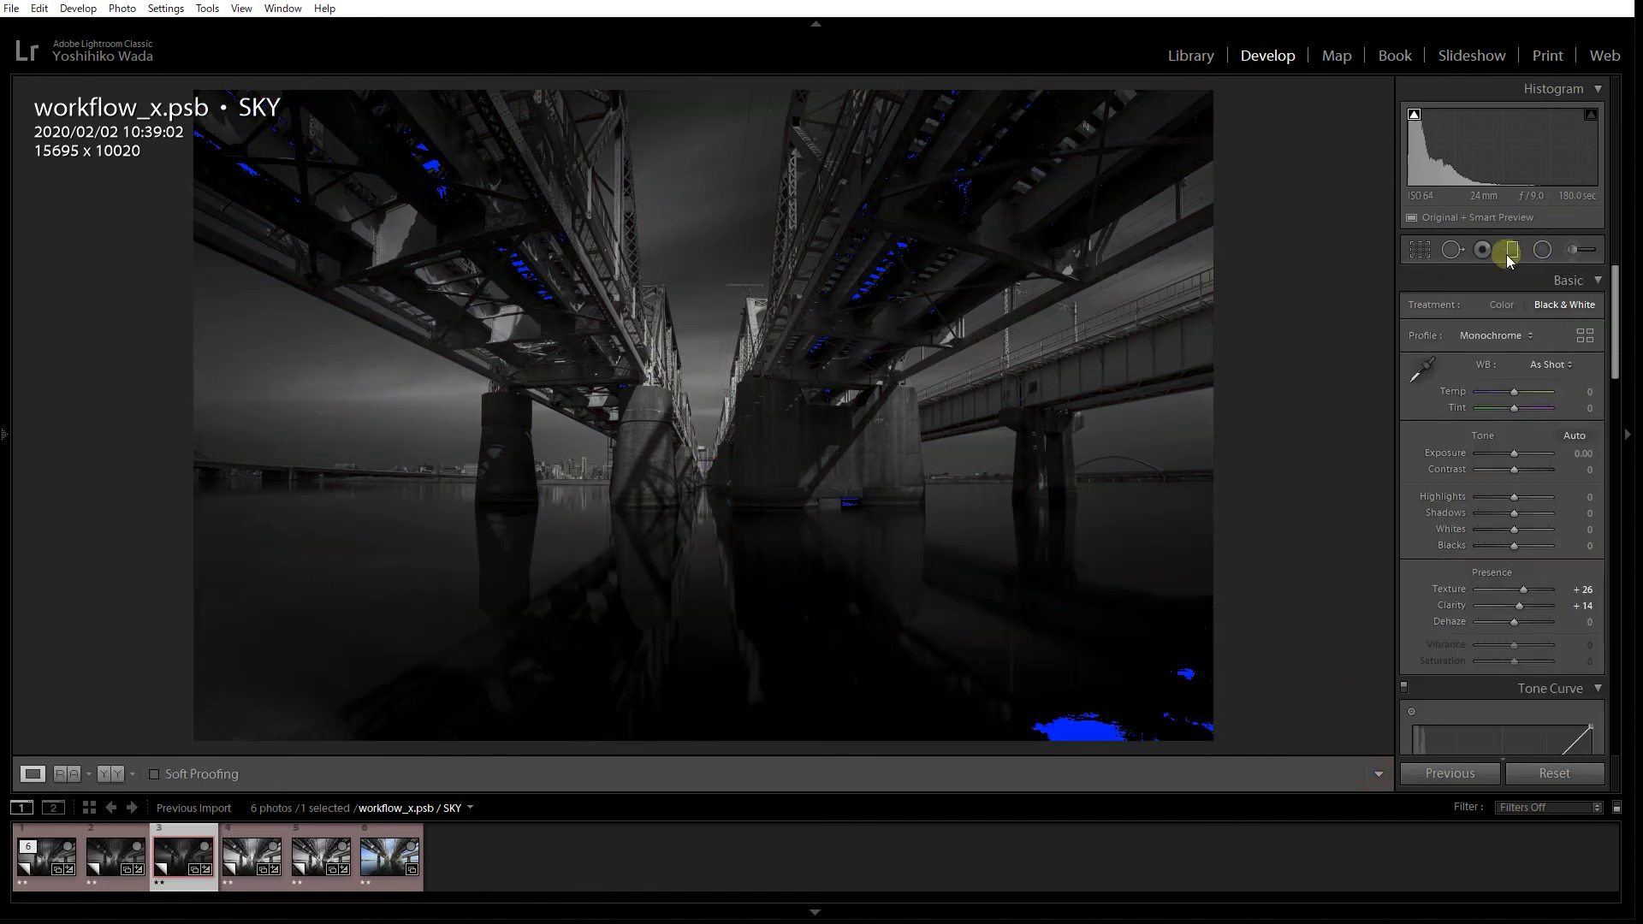
left_click(711, 417)
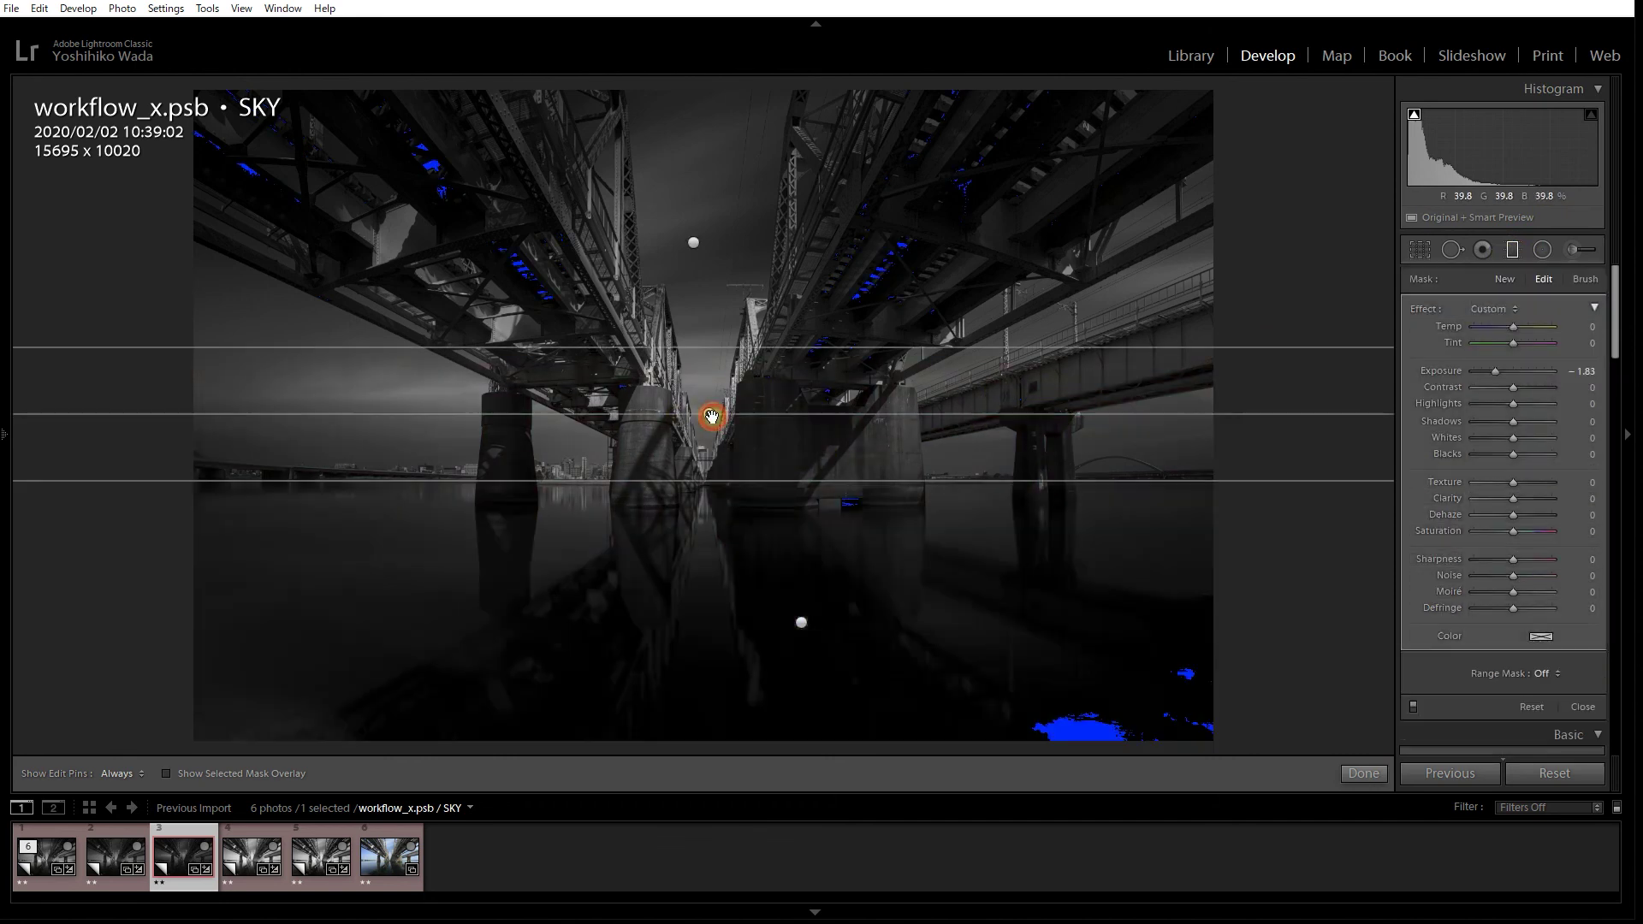
left_click_drag(708, 480, 708, 476)
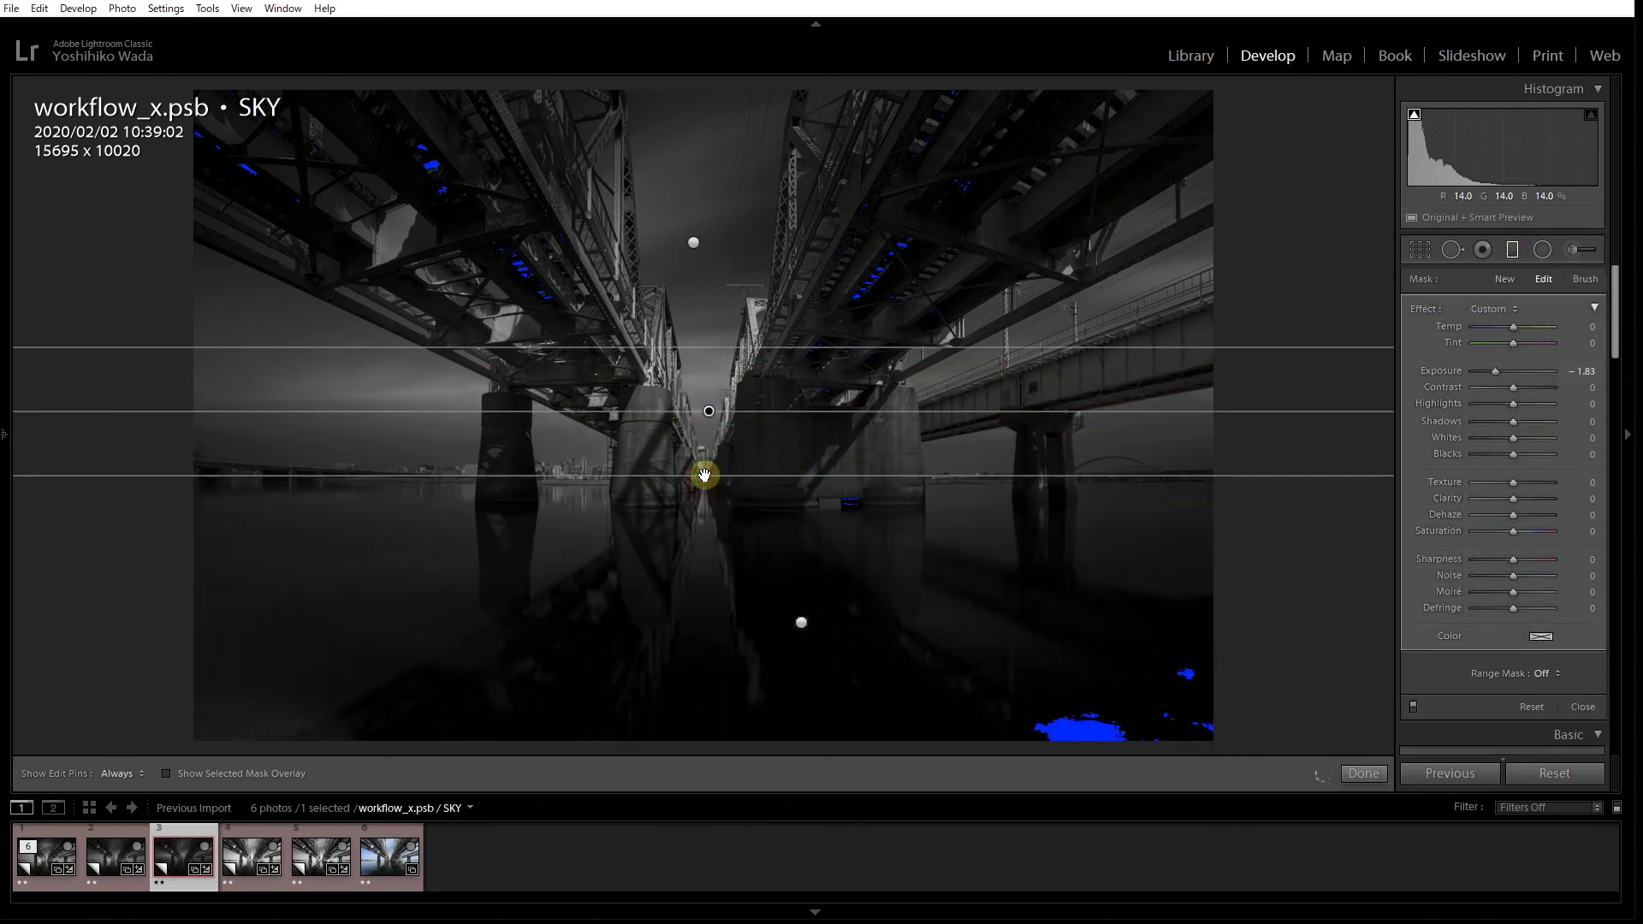
left_click_drag(804, 617, 749, 517)
left_click(712, 414)
left_click_drag(711, 412, 711, 358)
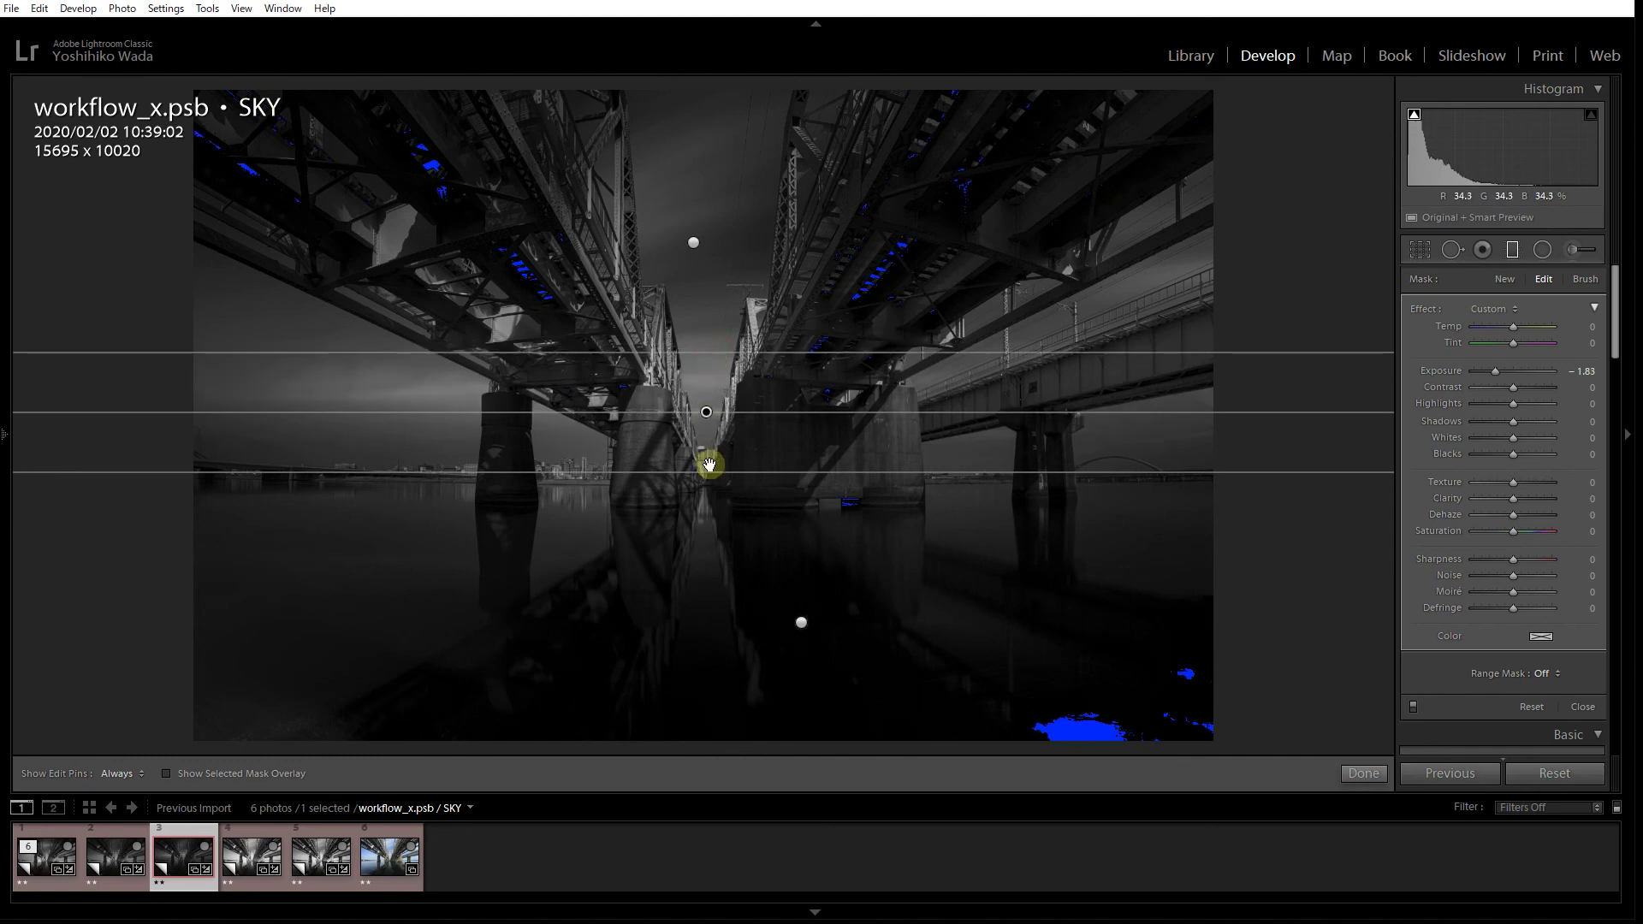
left_click(1360, 774)
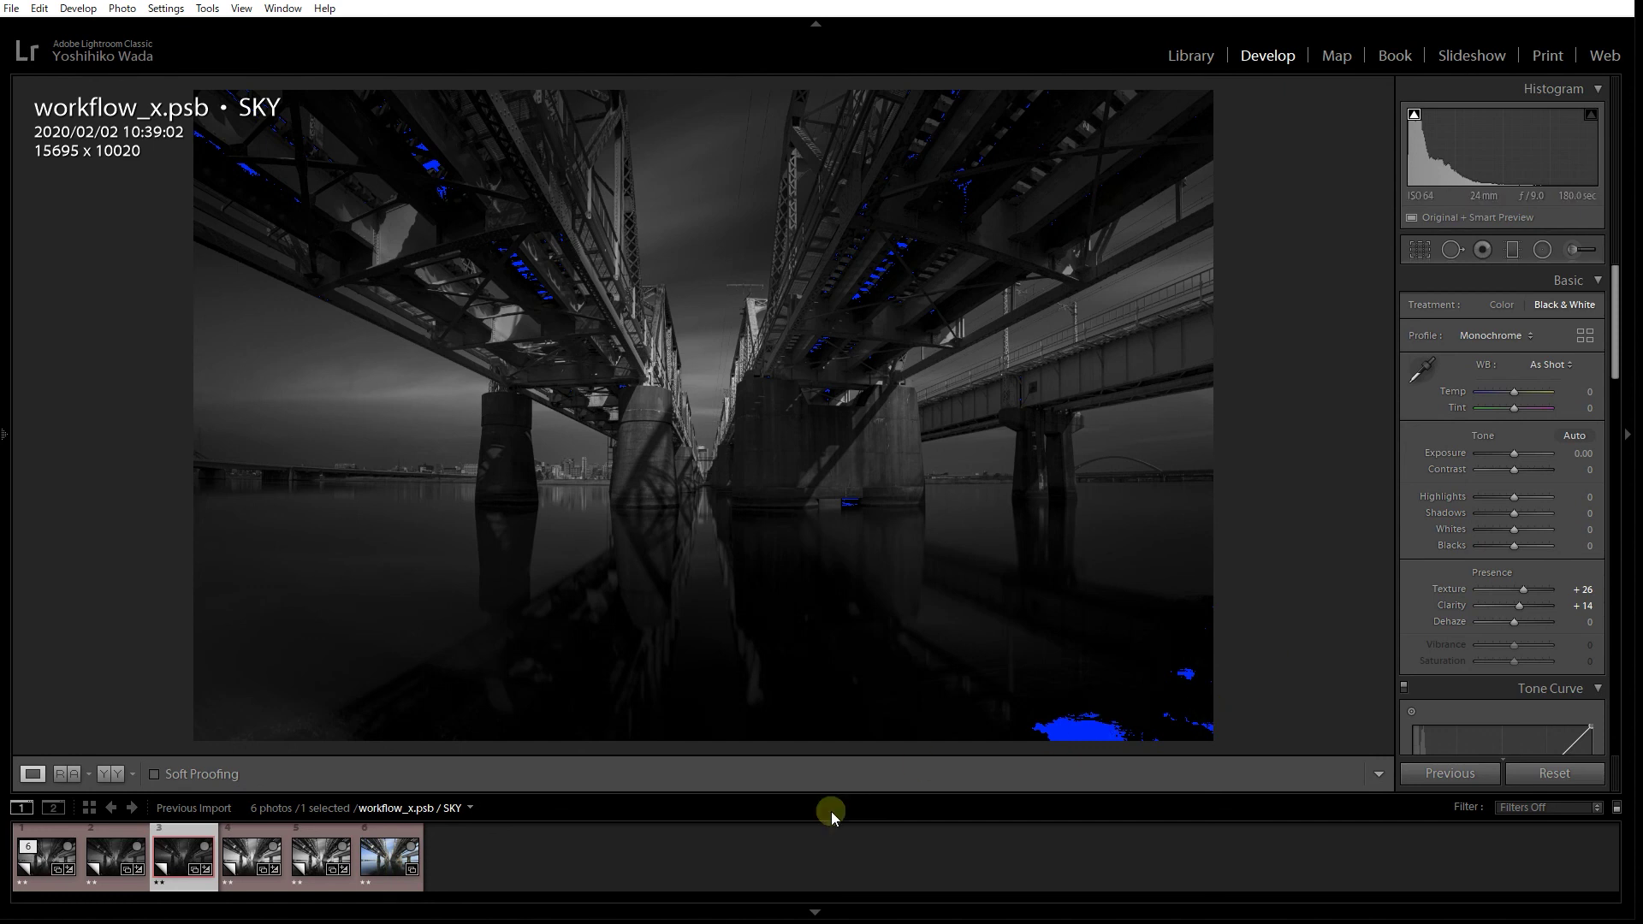
Turn off the shadow clipping overlay and compare the SKY copy with the Rough Vision, Bass, Light and Clarity versions
key("F7")
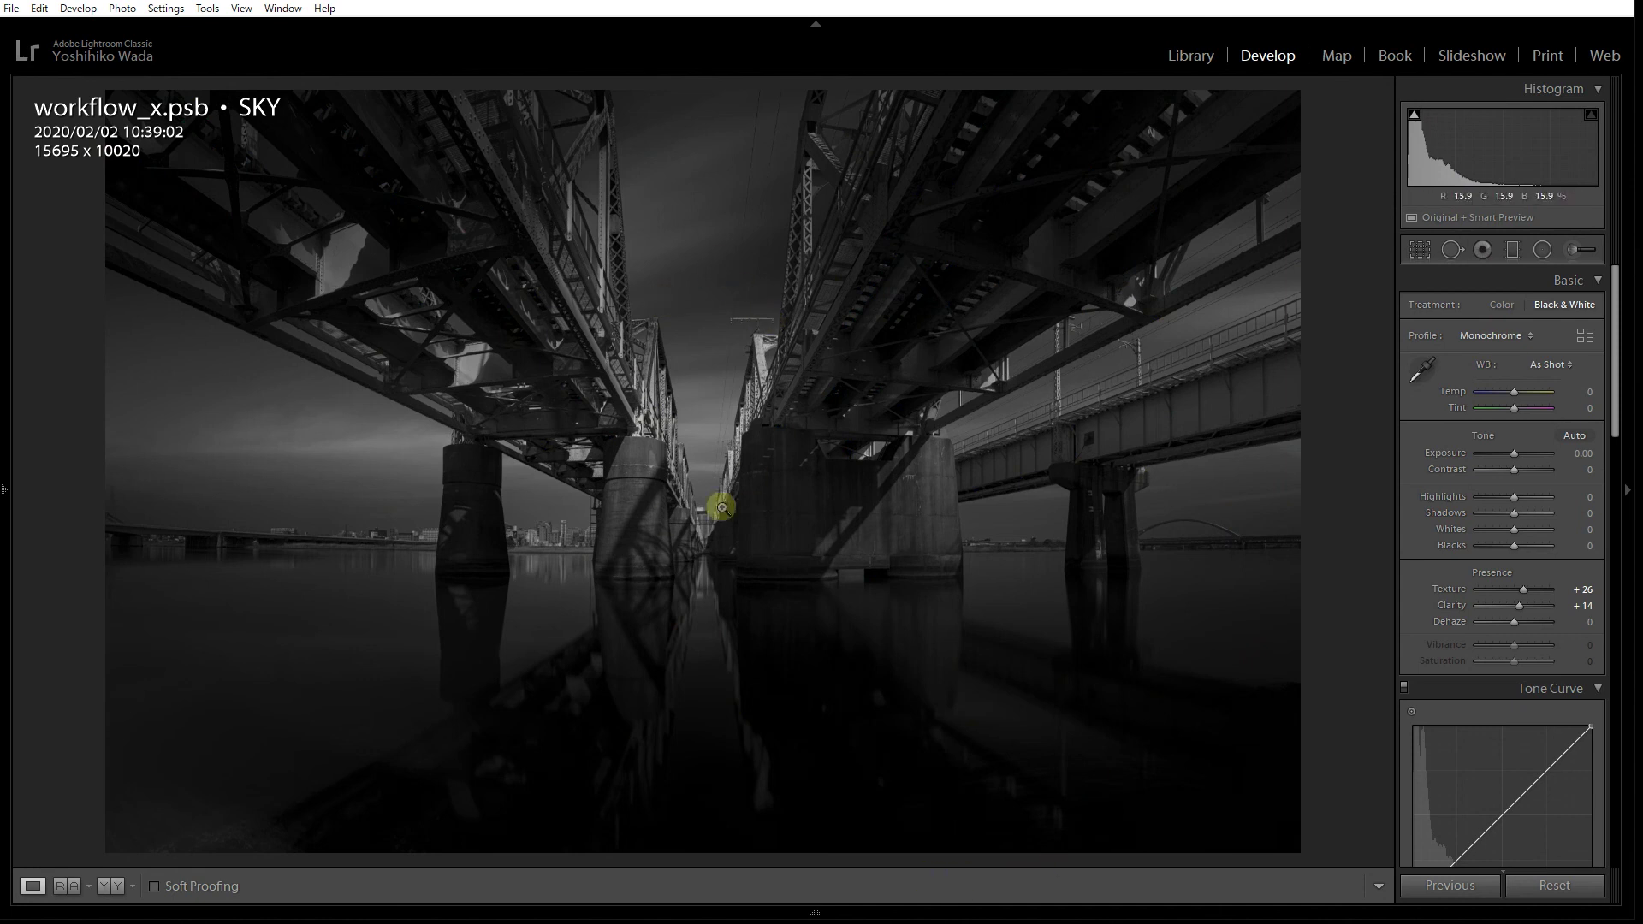
mouse_move(811, 911)
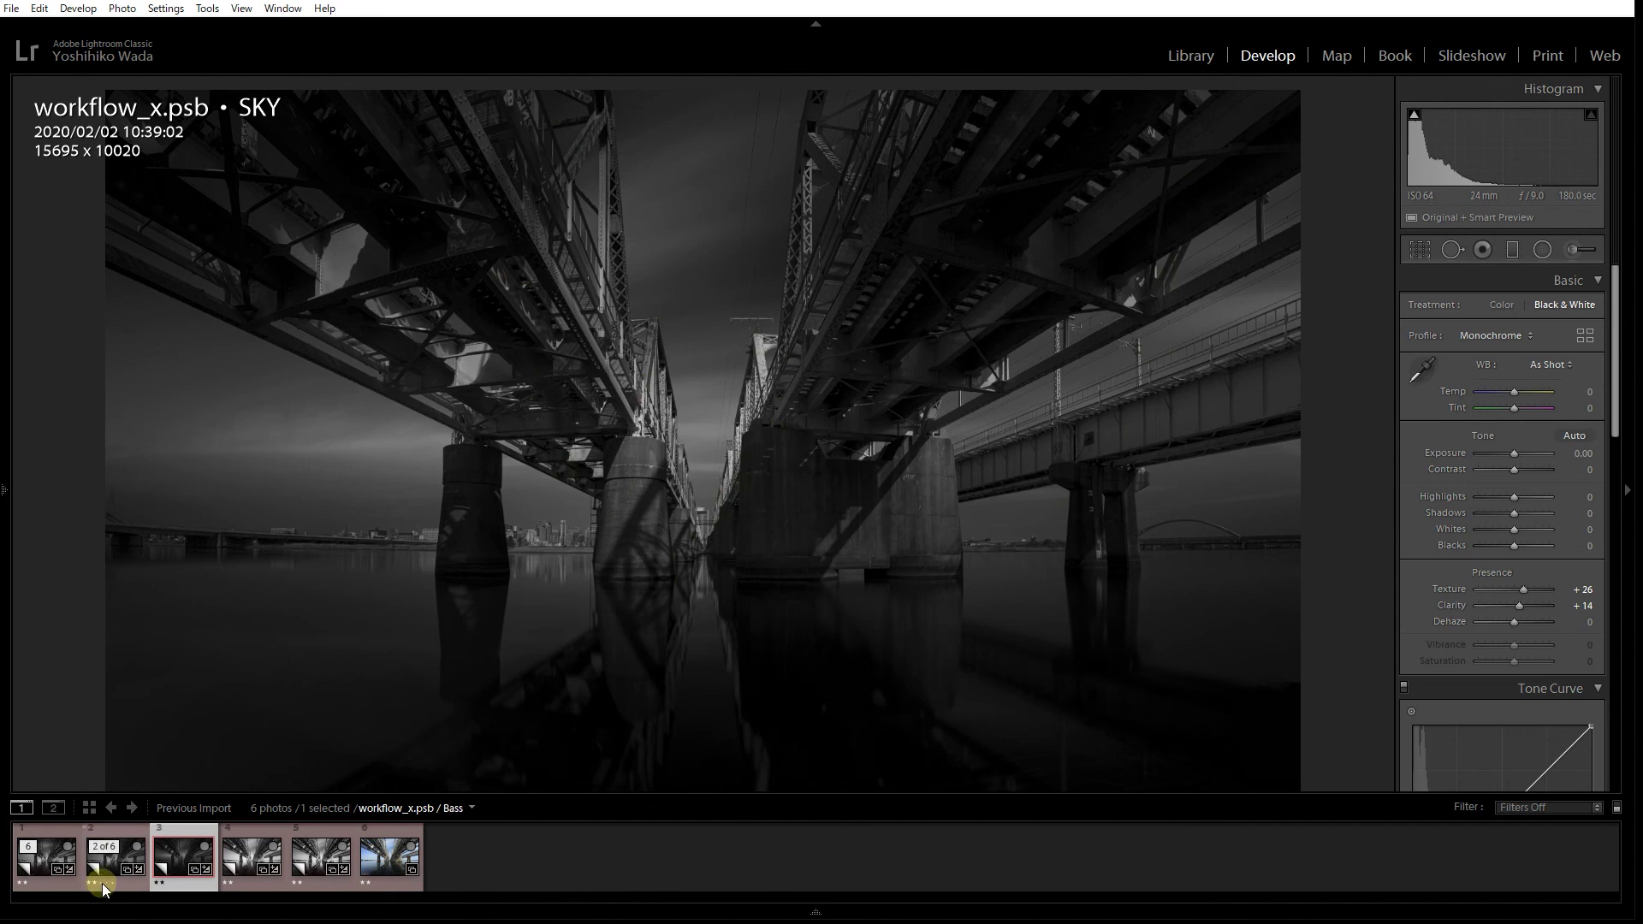
left_click(249, 880)
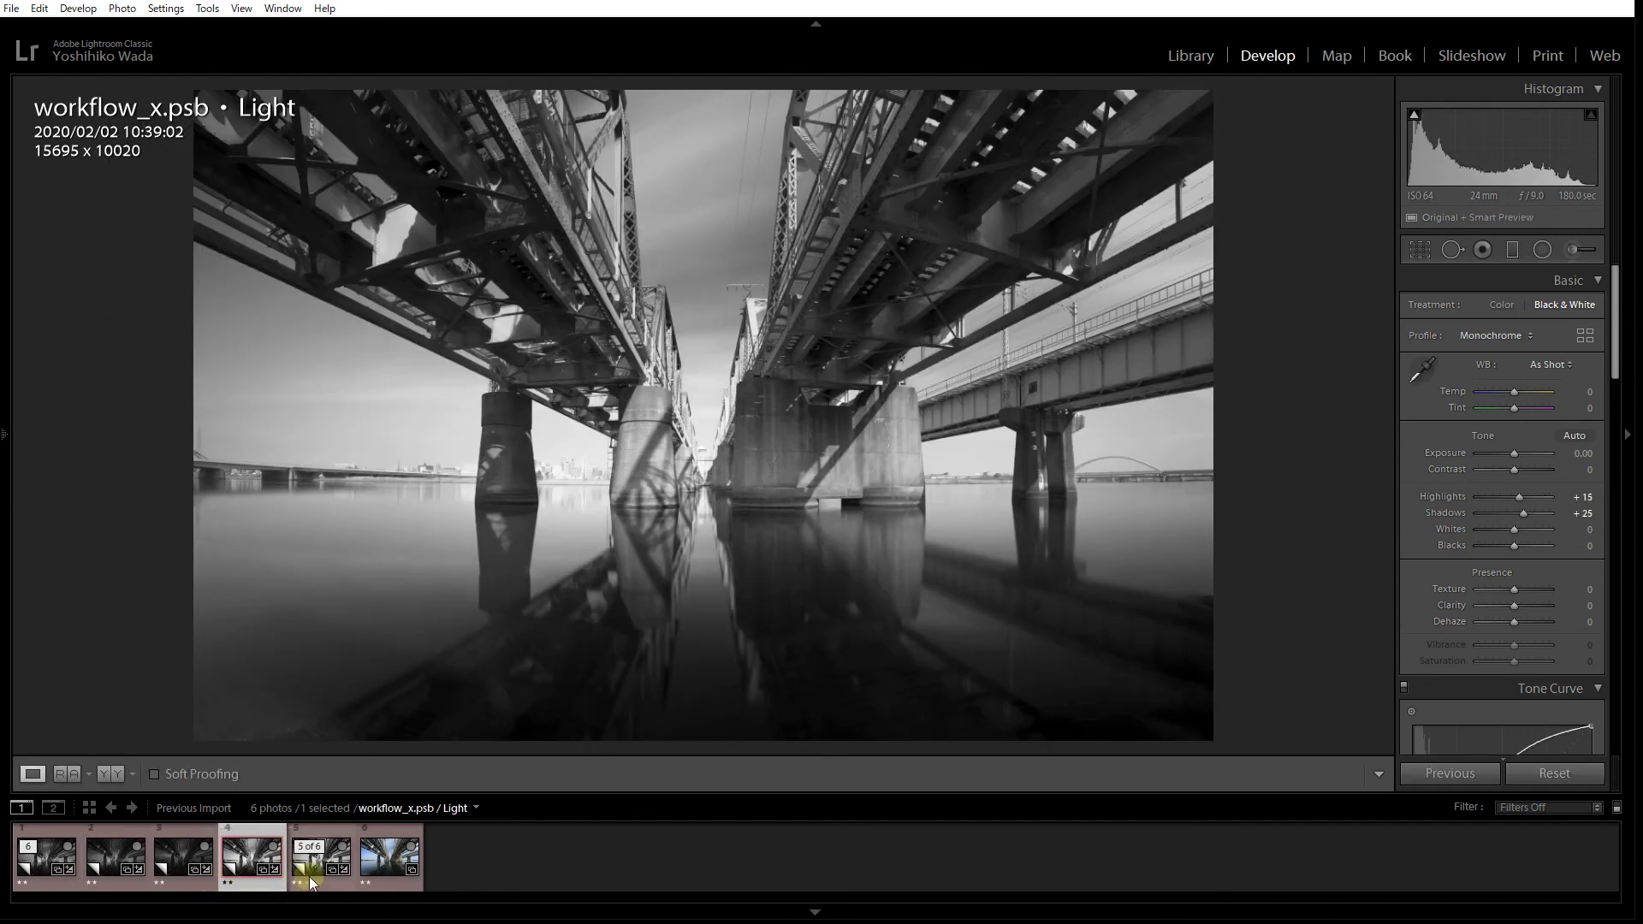
left_click(49, 881)
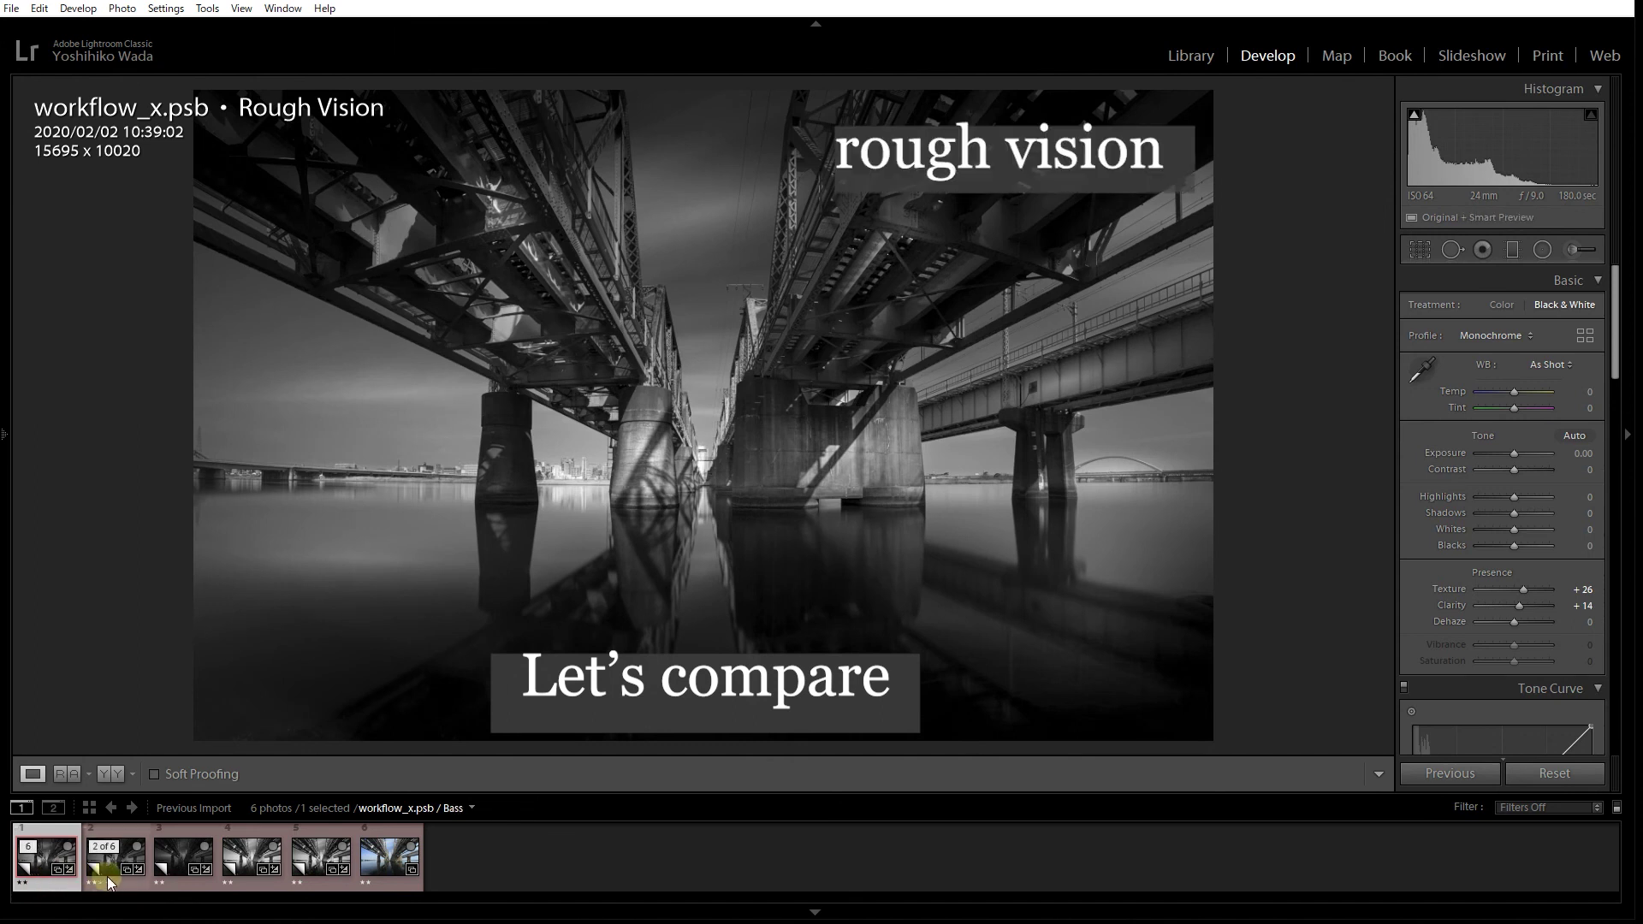
left_click(109, 876)
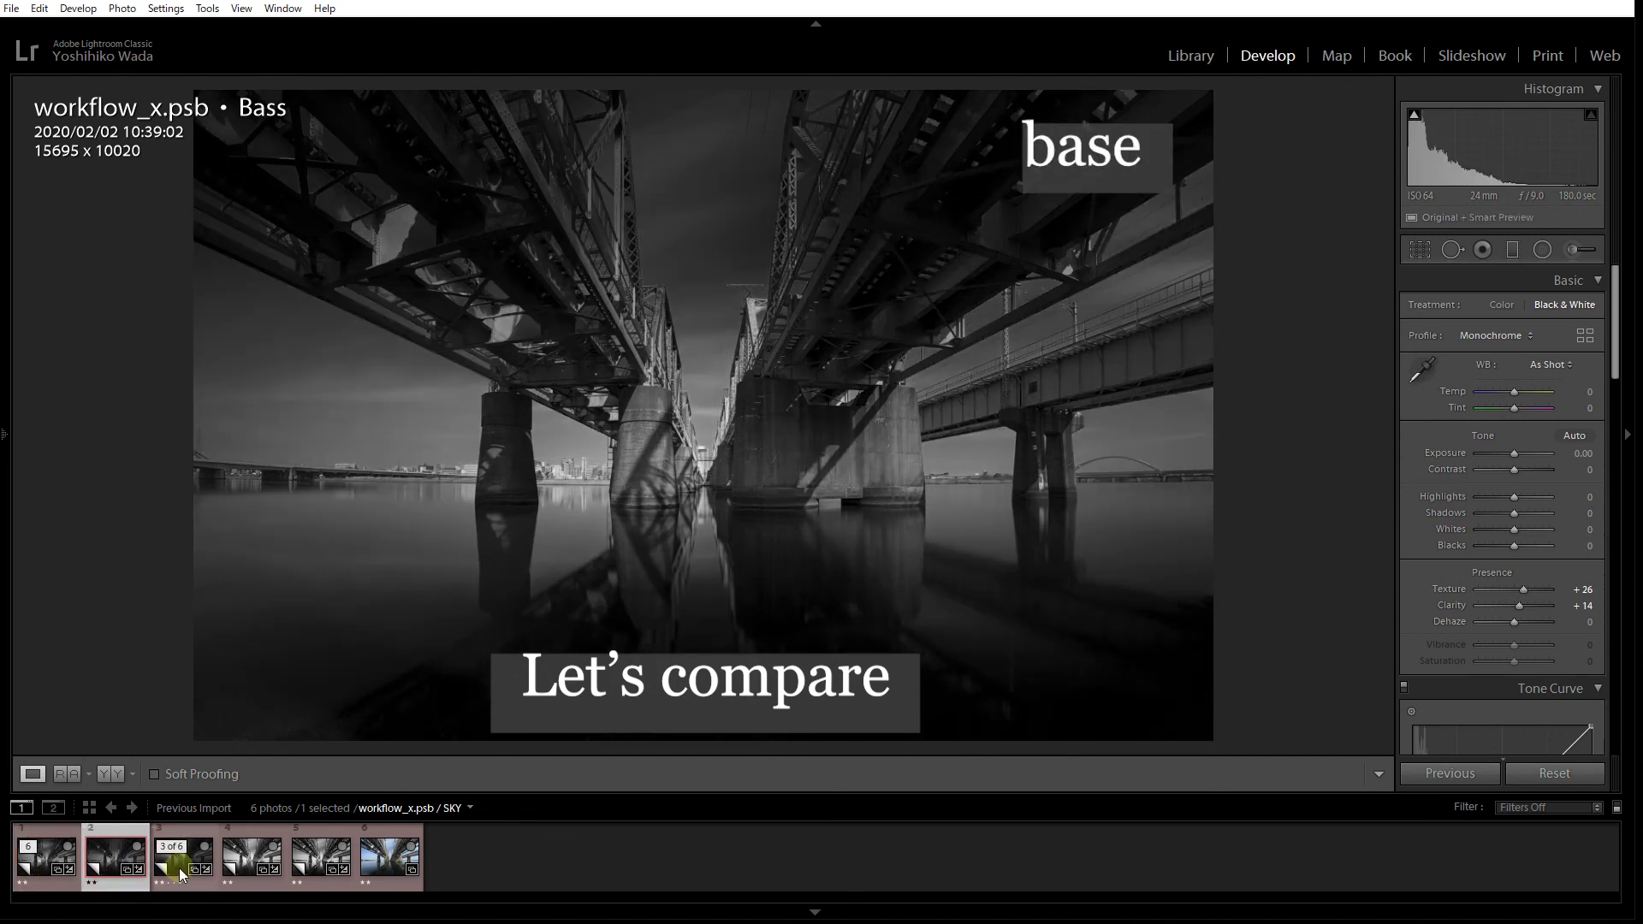
left_click(184, 873)
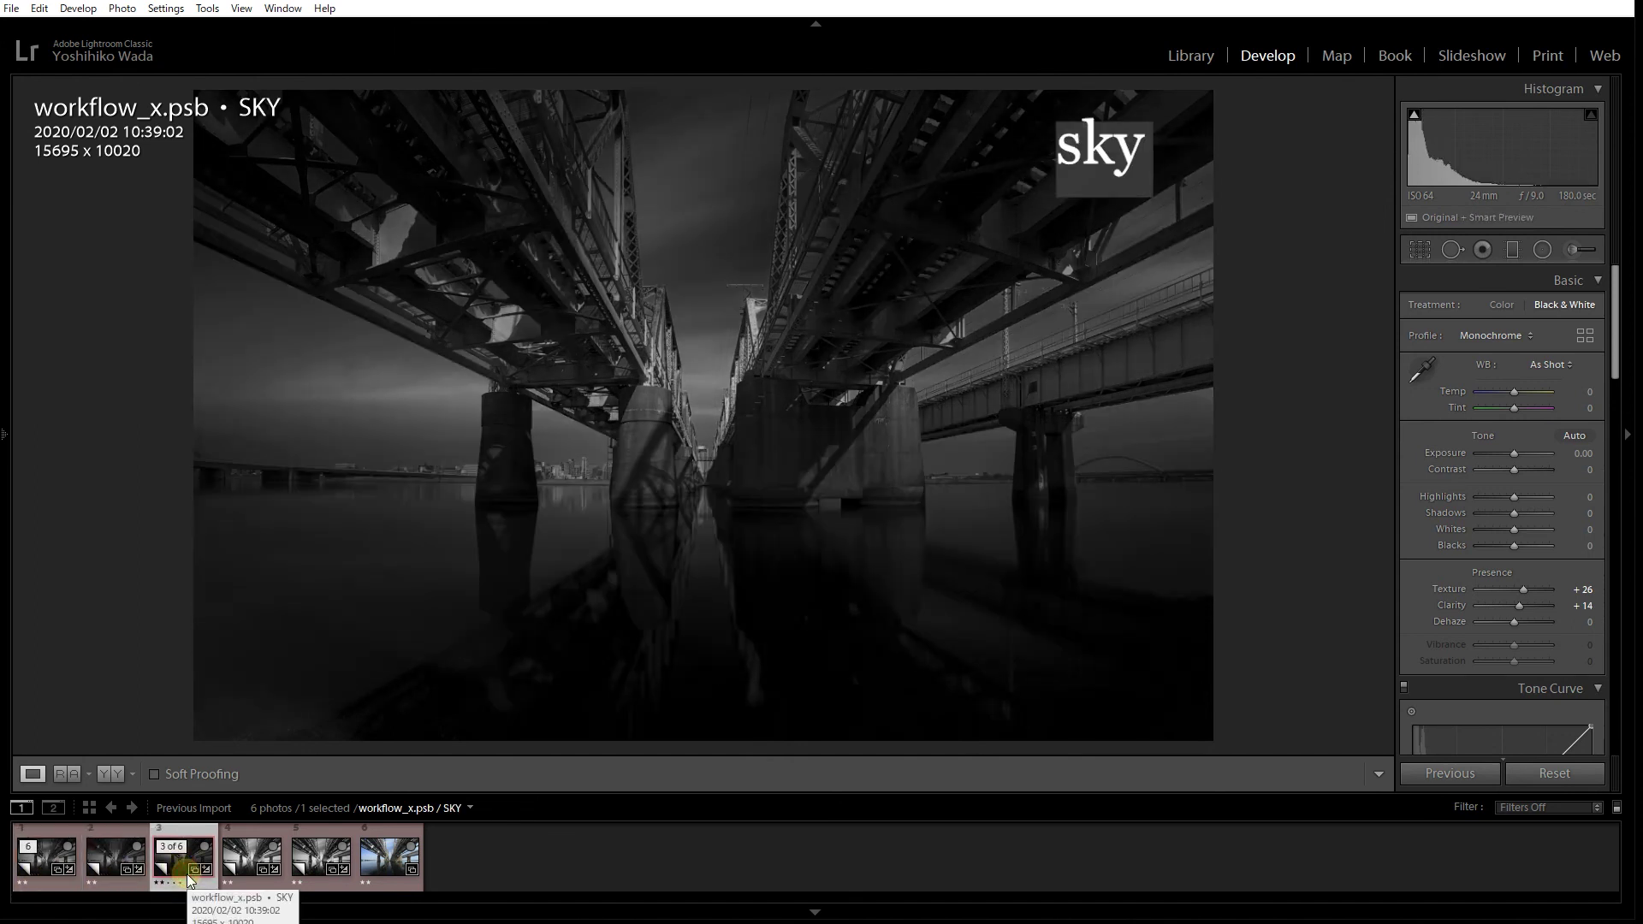
left_click(230, 877)
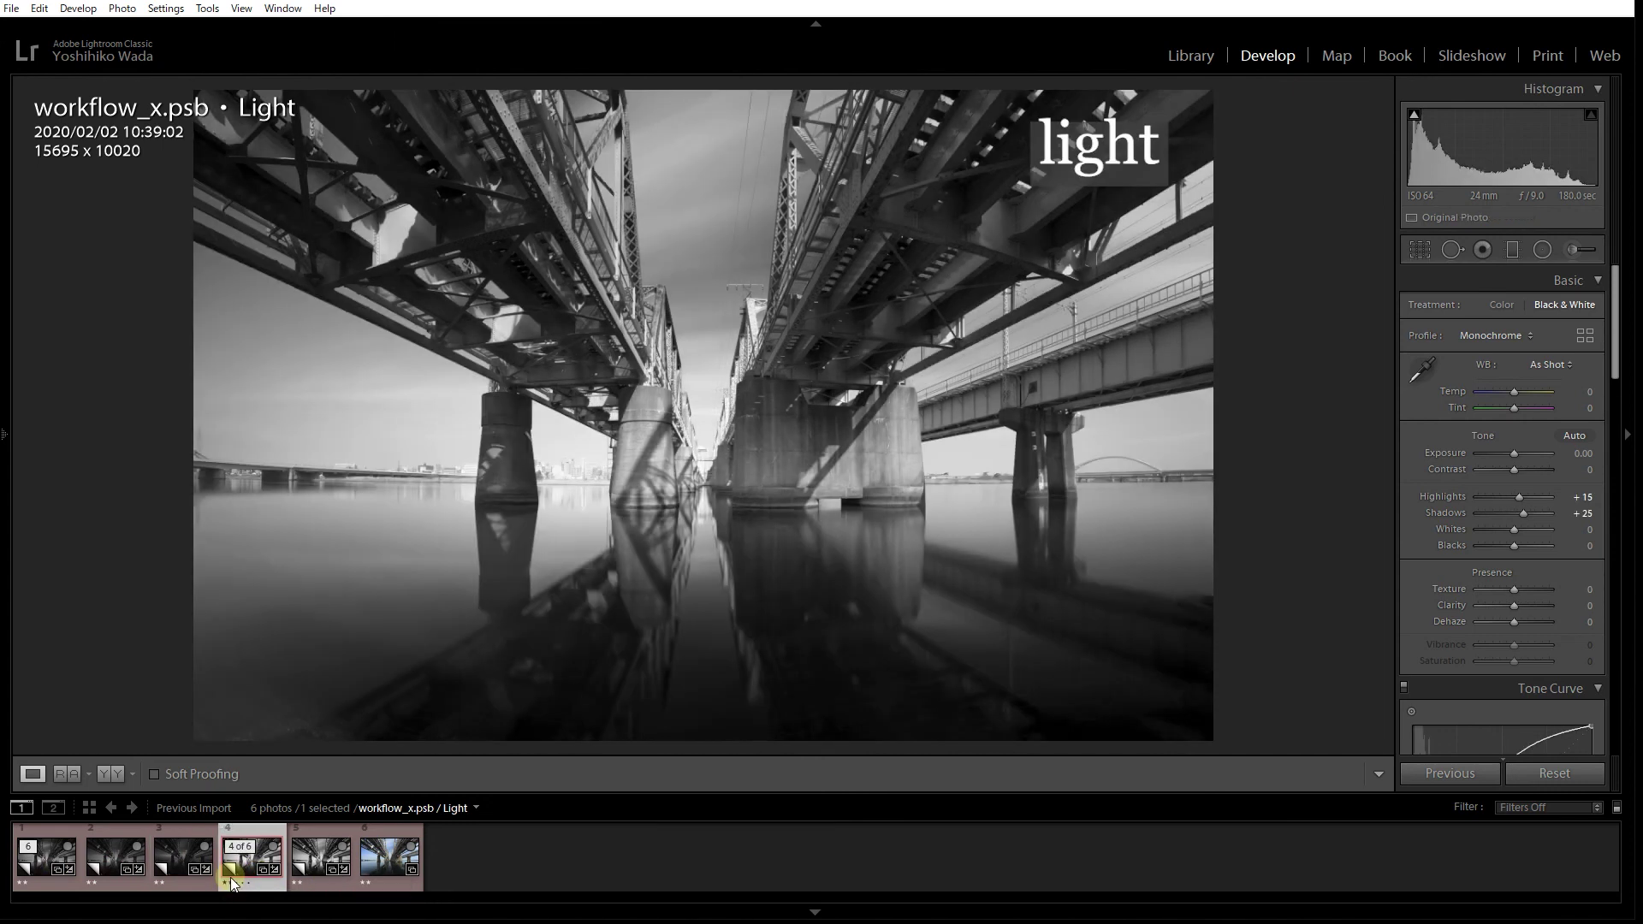
left_click(325, 890)
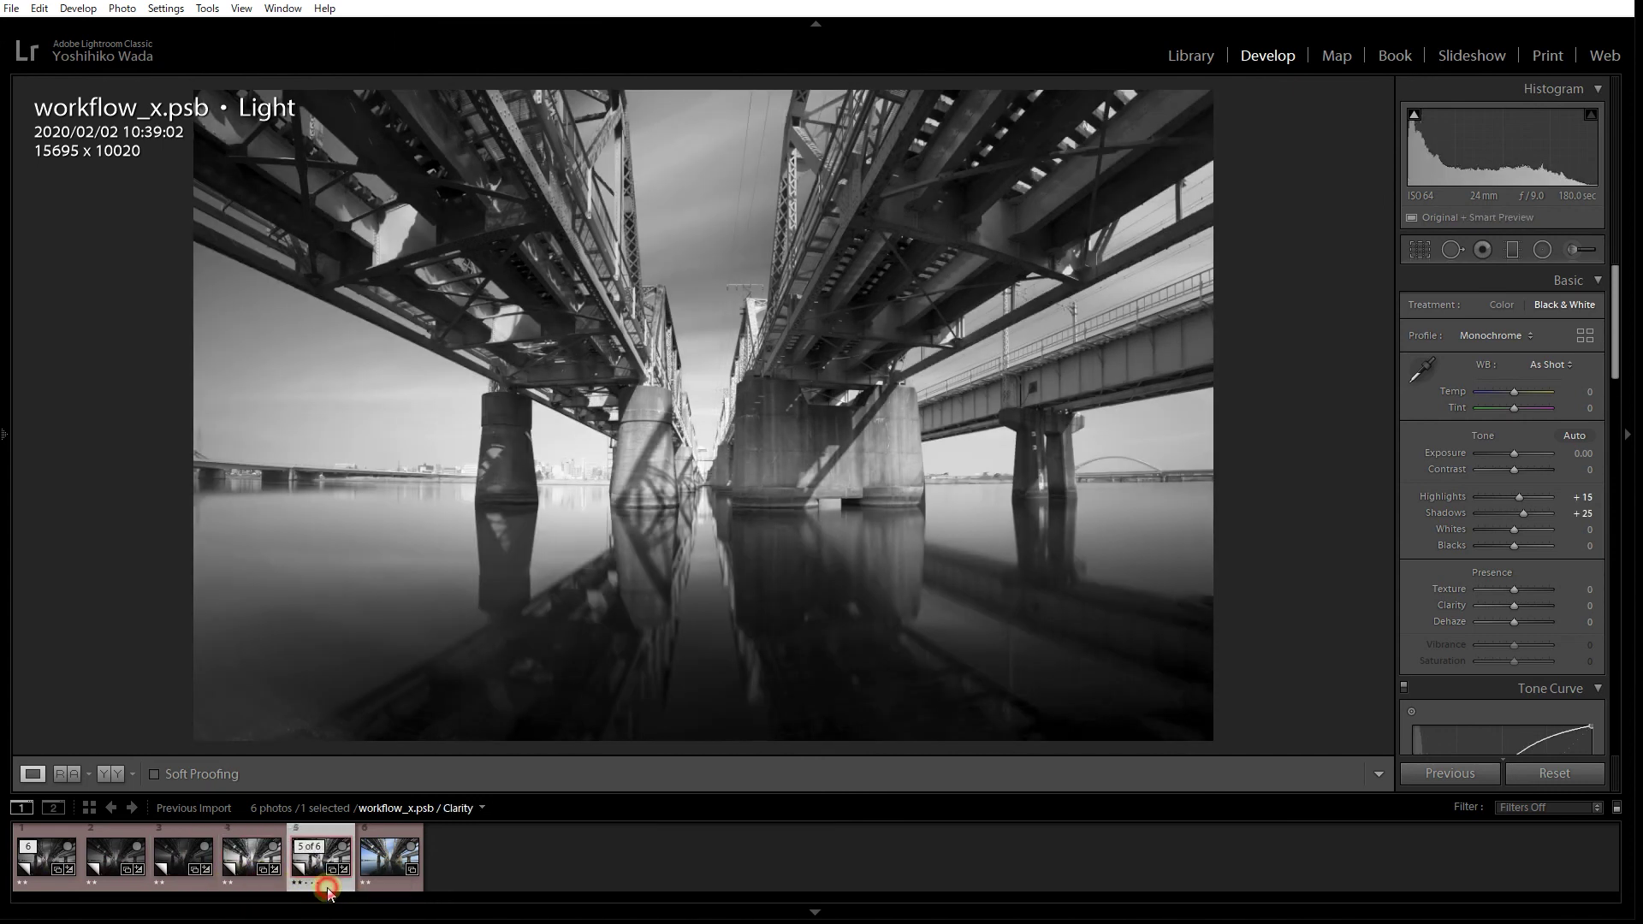